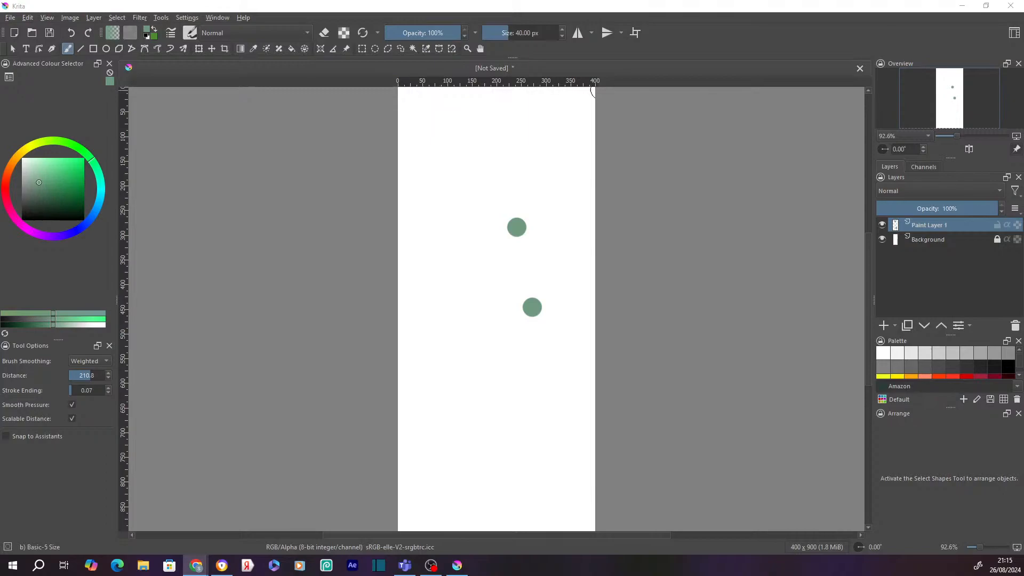
# - Zoom the 400 × 900 canvas out to 66.7% and open the Image menu
pyautogui.moveTo(870, 258); pyautogui.dragTo(836, 280)
pyautogui.scroll(-2, 835, 283)
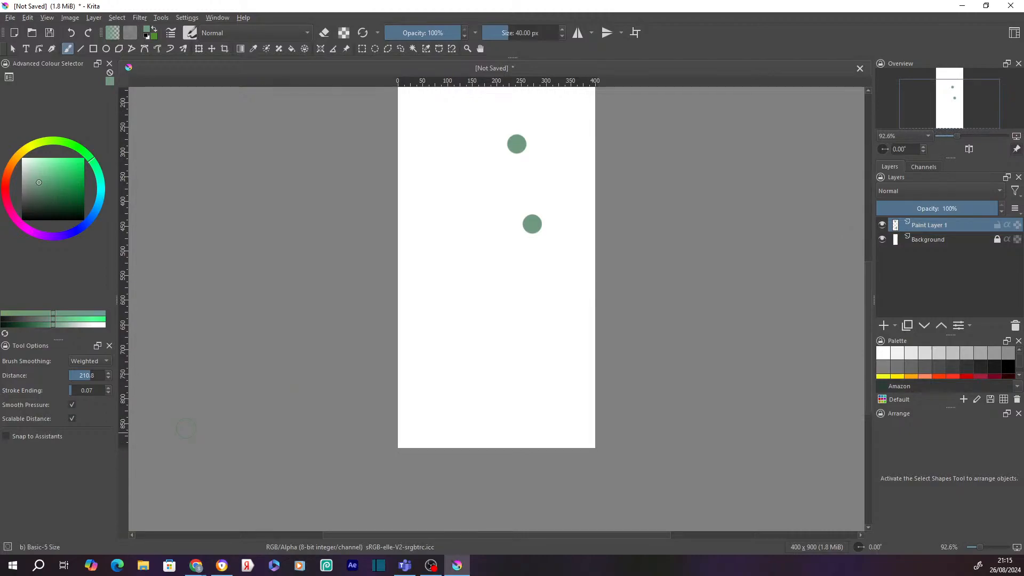
pyautogui.scroll(2, 611, 322)
pyautogui.scroll(-2, 628, 312)
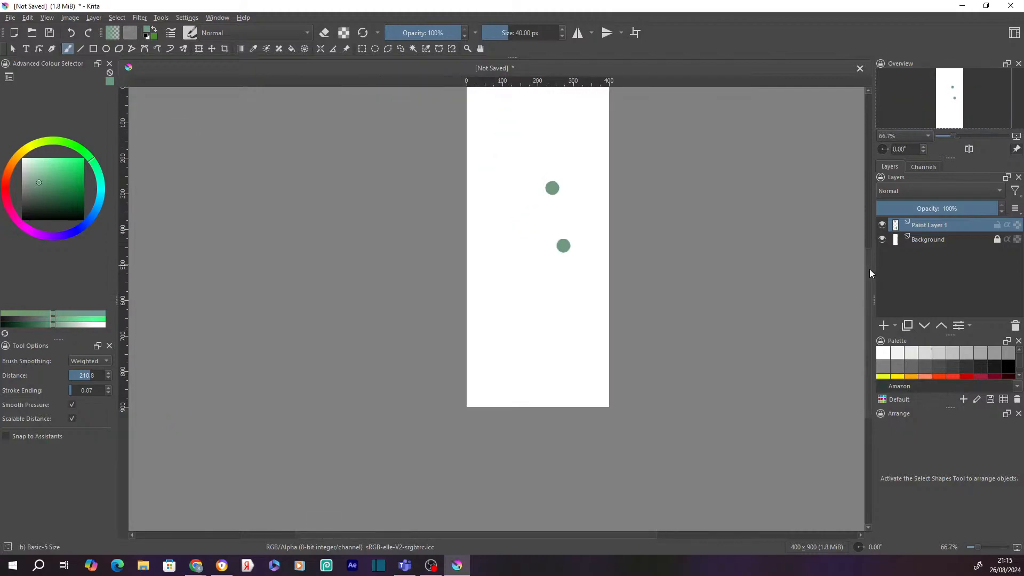
pyautogui.moveTo(869, 270); pyautogui.dragTo(870, 245)
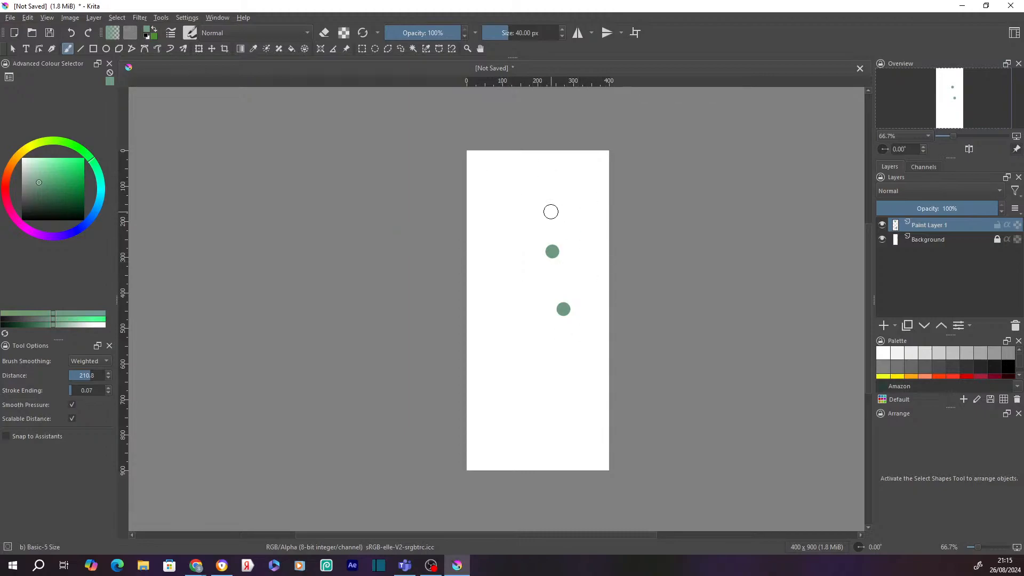
pyautogui.click(66, 18)
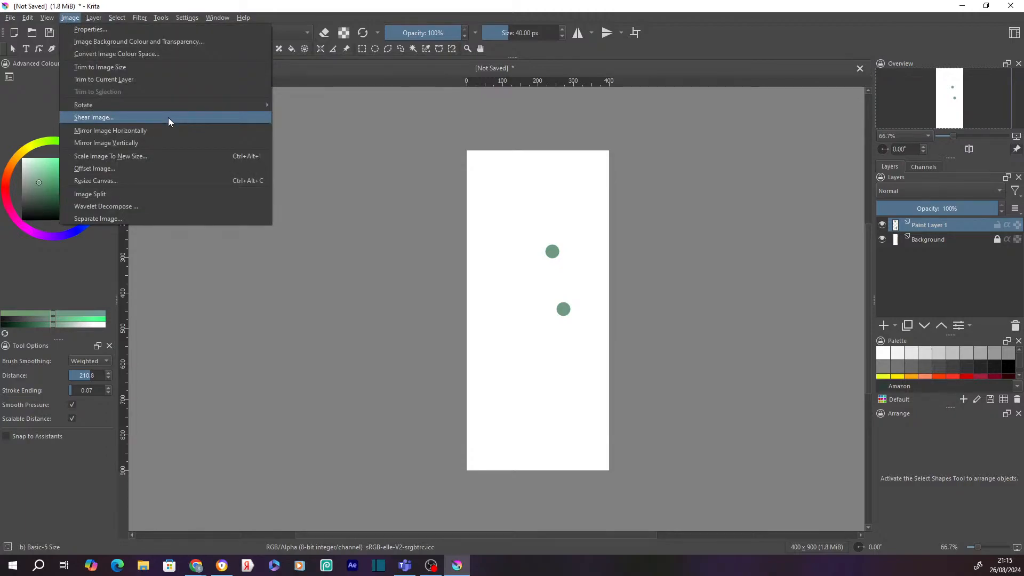
# - Resize the canvas to 800 × 100 px, anchored left, keeping only the bottom strip
pyautogui.click(117, 181)
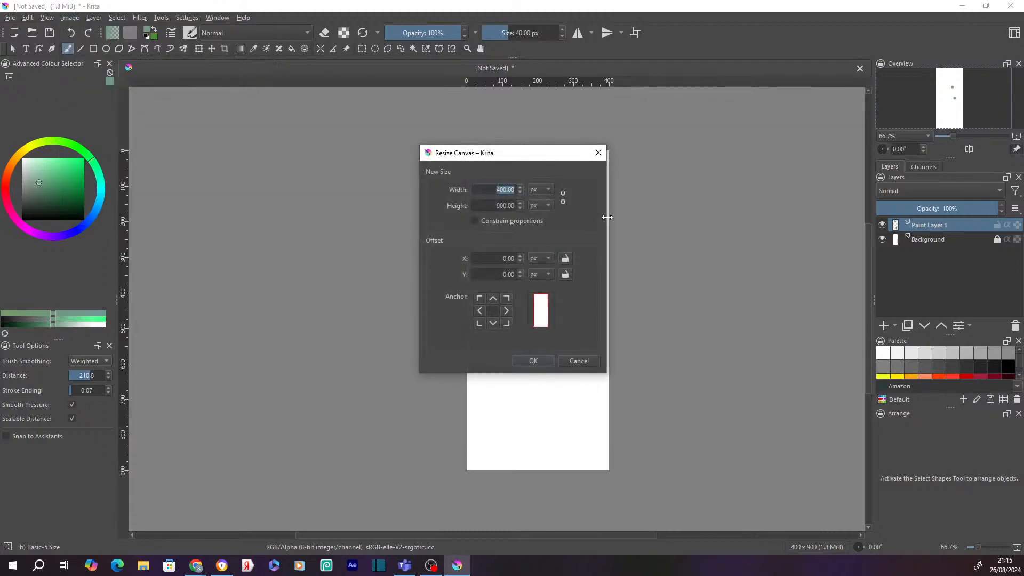
pyautogui.write('80')
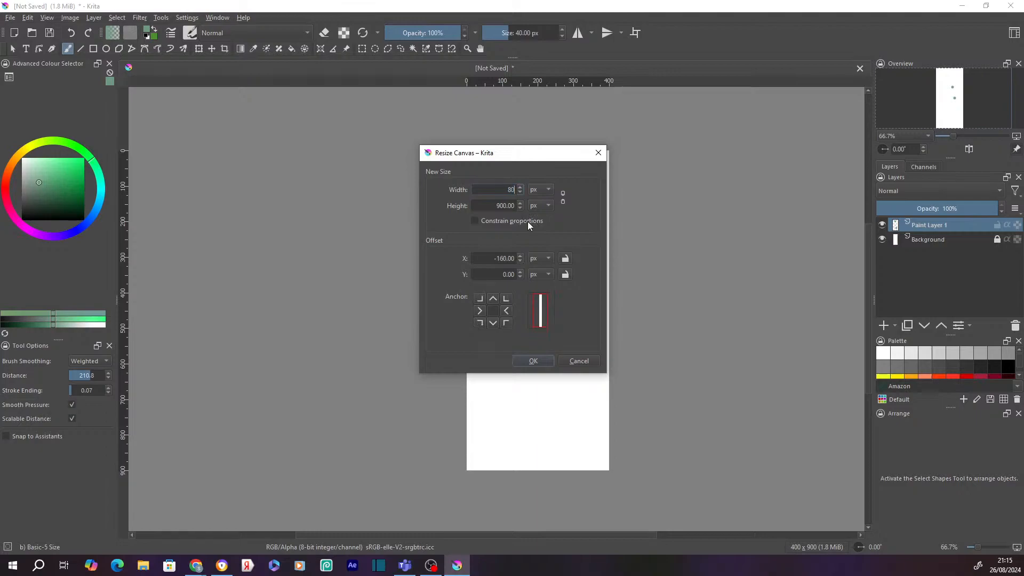
pyautogui.write('0')
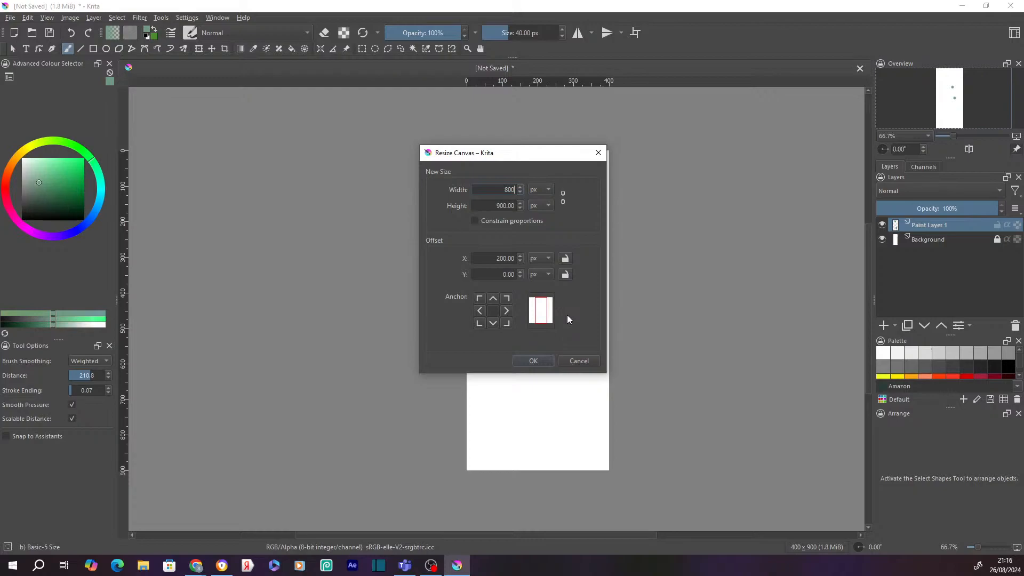
pyautogui.click(479, 315)
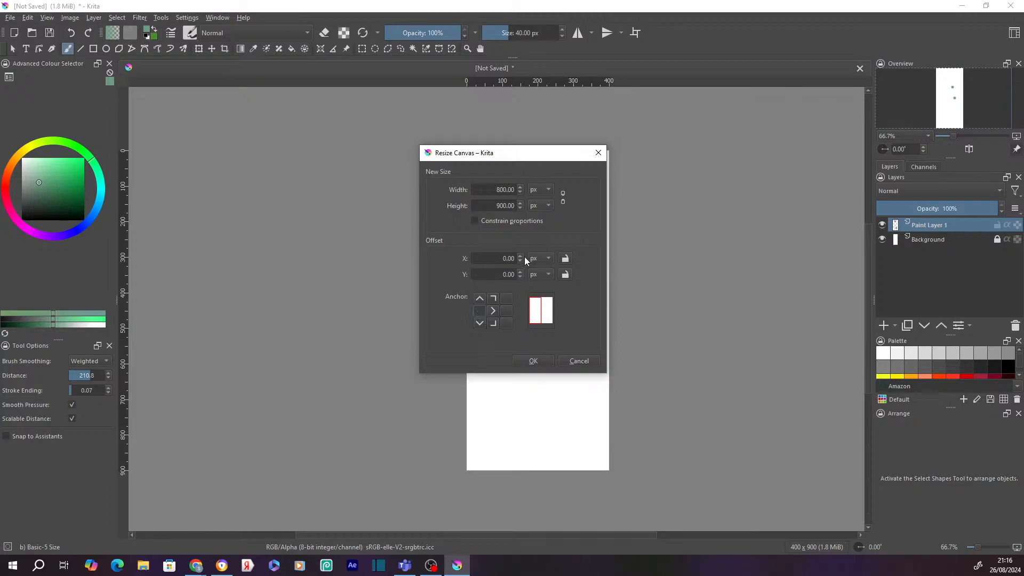
pyautogui.click(493, 310)
pyautogui.click(480, 310)
pyautogui.click(496, 274)
pyautogui.click(558, 208)
pyautogui.click(505, 201)
pyautogui.press('BackSpace')
pyautogui.write('1')
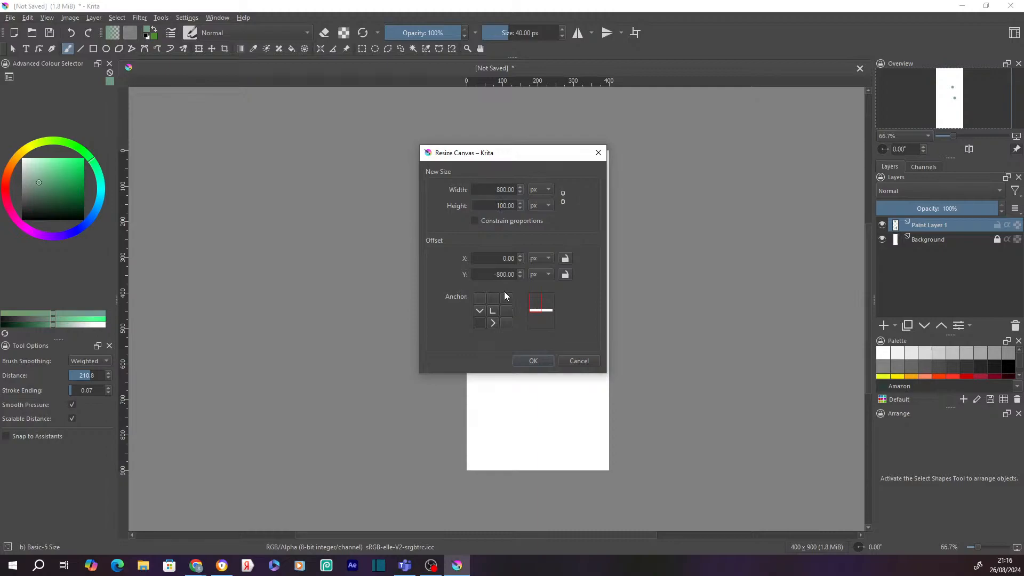
pyautogui.click(533, 361)
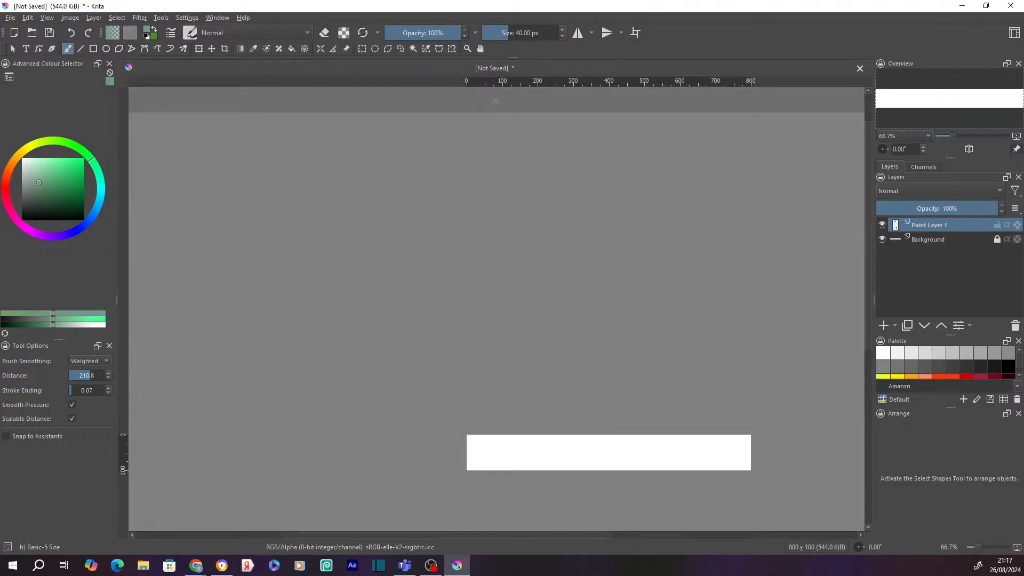
# - Set Resize Canvas height to 1000 px with the bottom-centre anchor, adding space above
pyautogui.press('-')
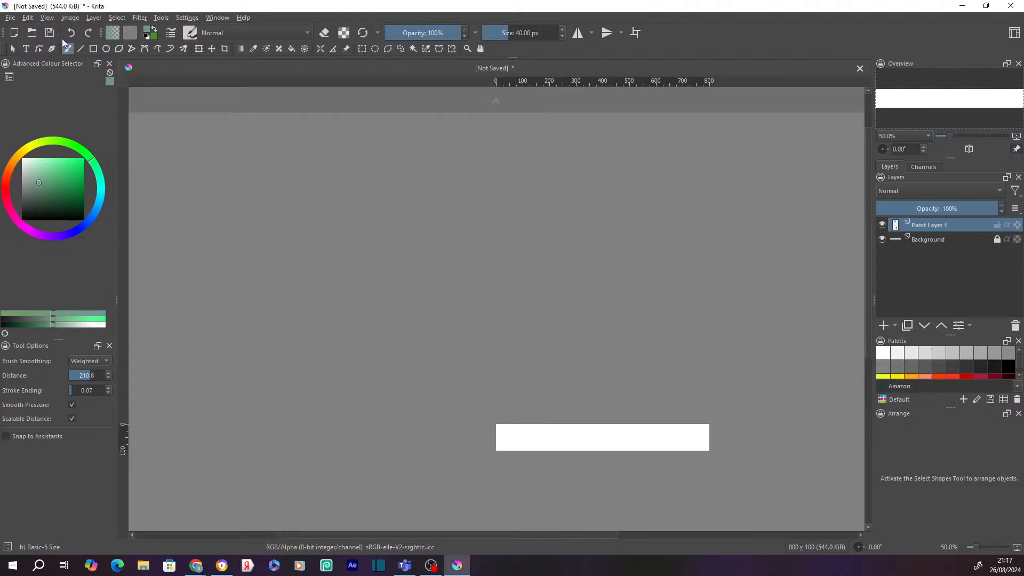
pyautogui.click(70, 18)
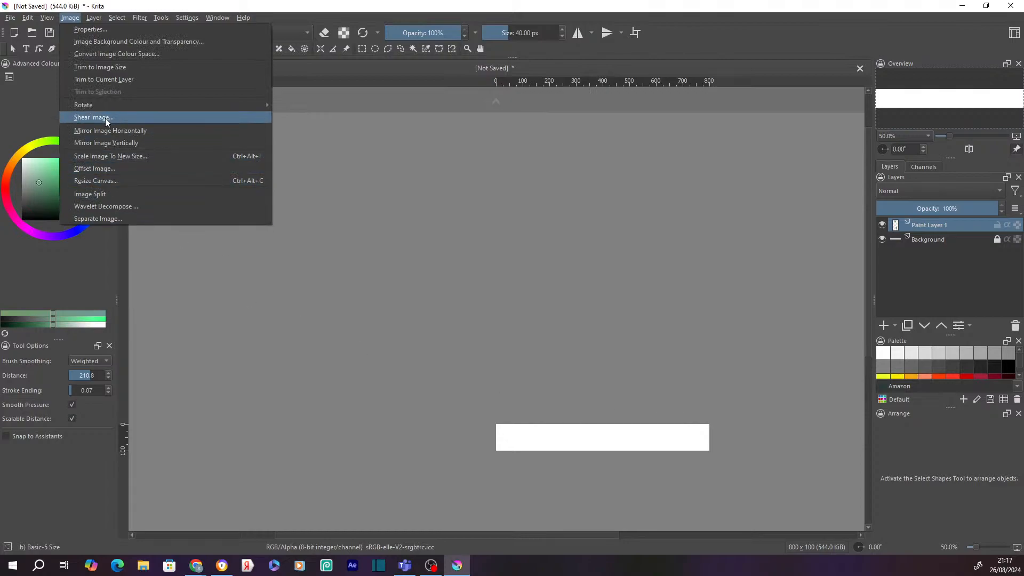
pyautogui.click(98, 183)
pyautogui.moveTo(486, 207); pyautogui.dragTo(506, 208)
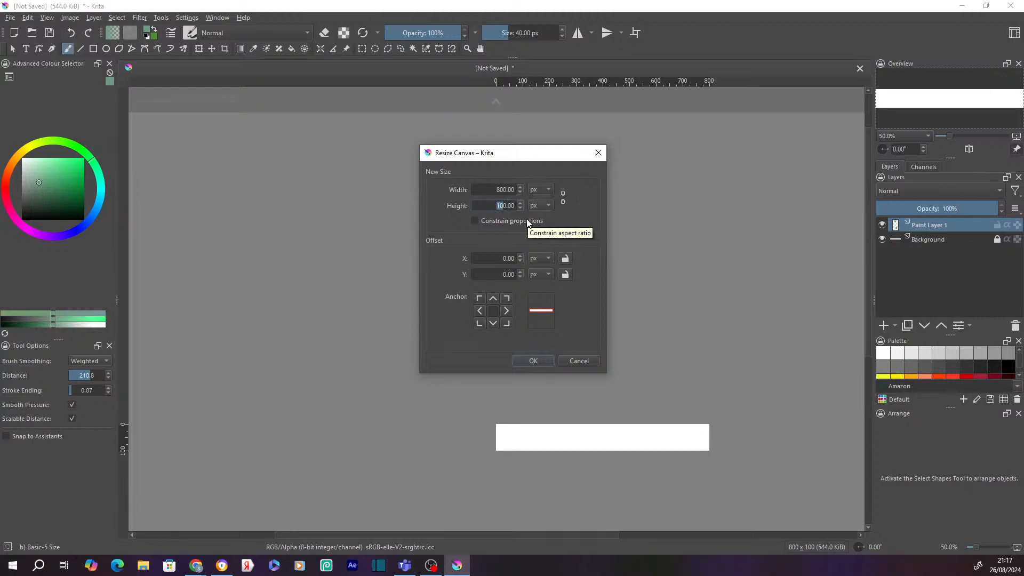
pyautogui.write('100')
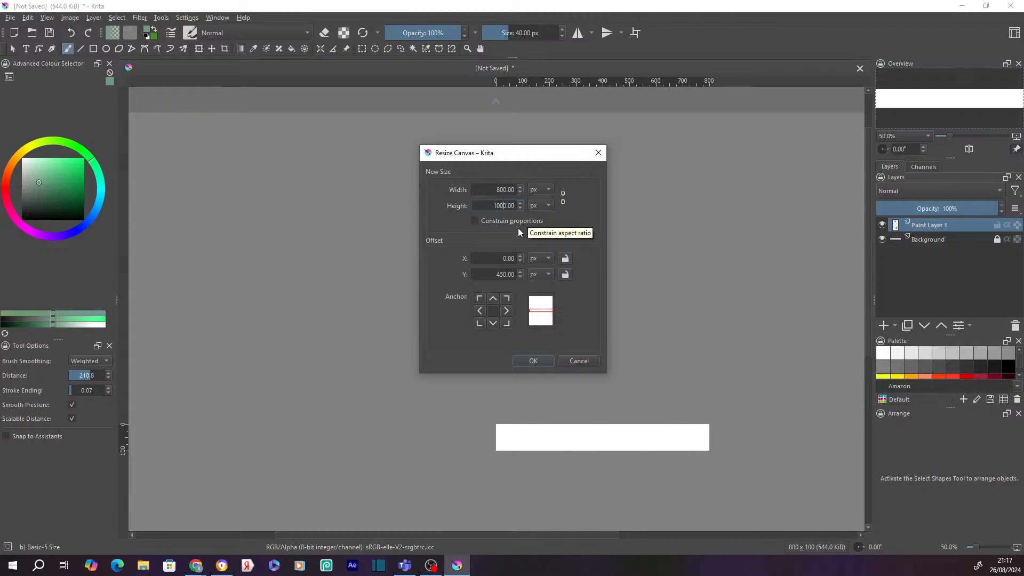
pyautogui.click(491, 322)
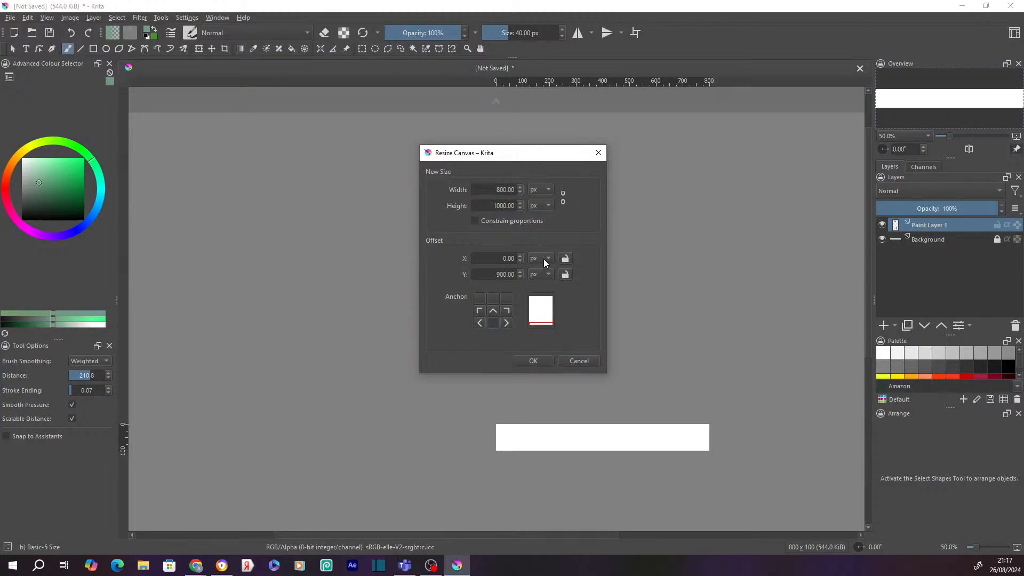
# - Apply the 800 × 1000 px canvas size
pyautogui.click(537, 360)
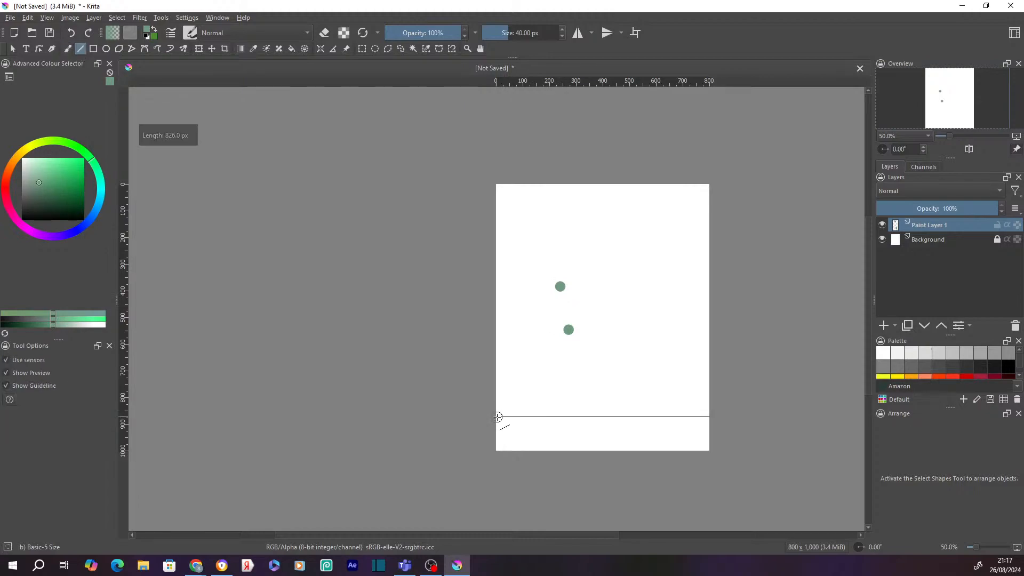
# - Draw a straight green horizontal line across the lower part of the canvas
pyautogui.moveTo(497, 417); pyautogui.dragTo(498, 416)
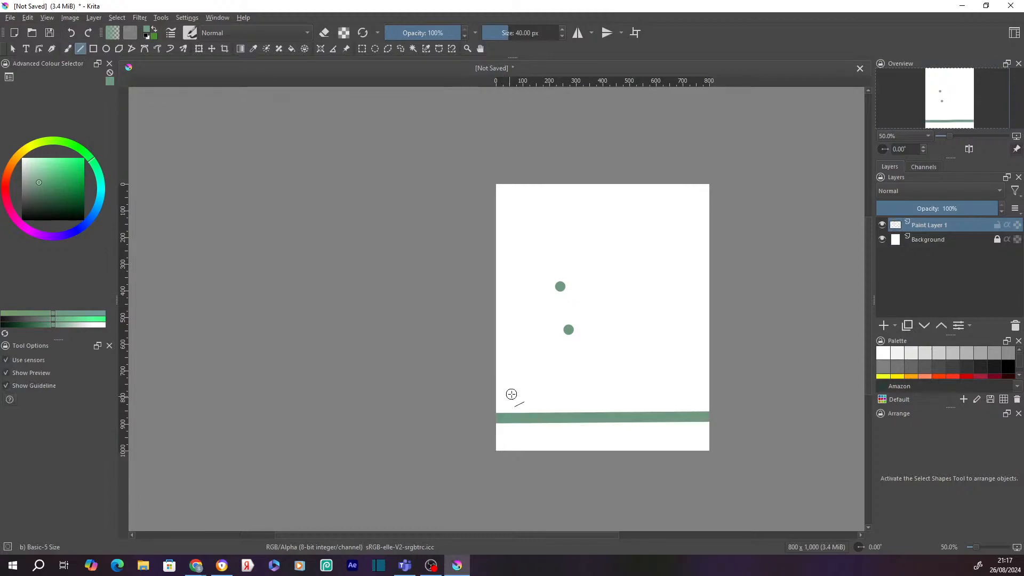
pyautogui.click(70, 18)
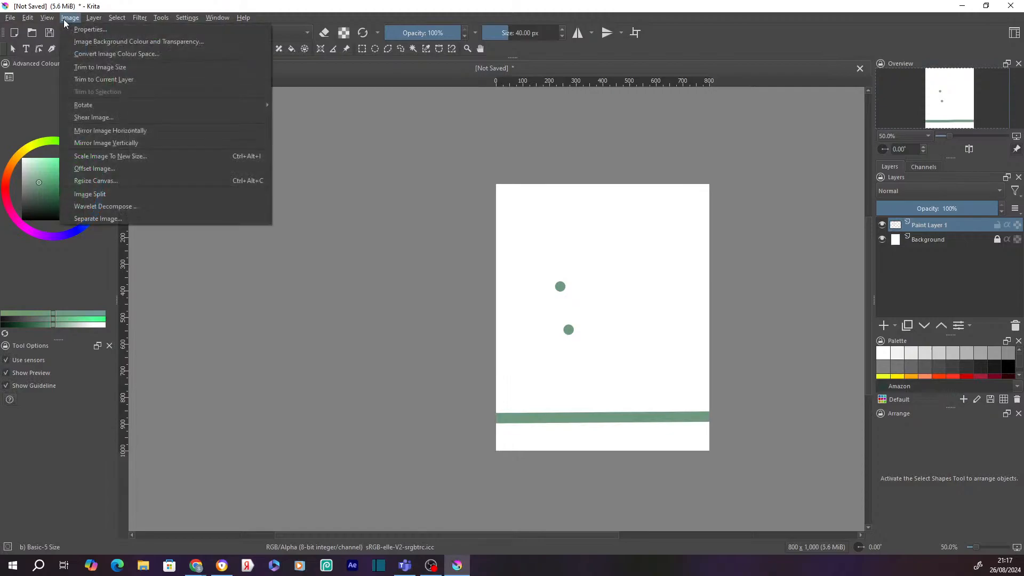
pyautogui.click(93, 179)
pyautogui.click(548, 191)
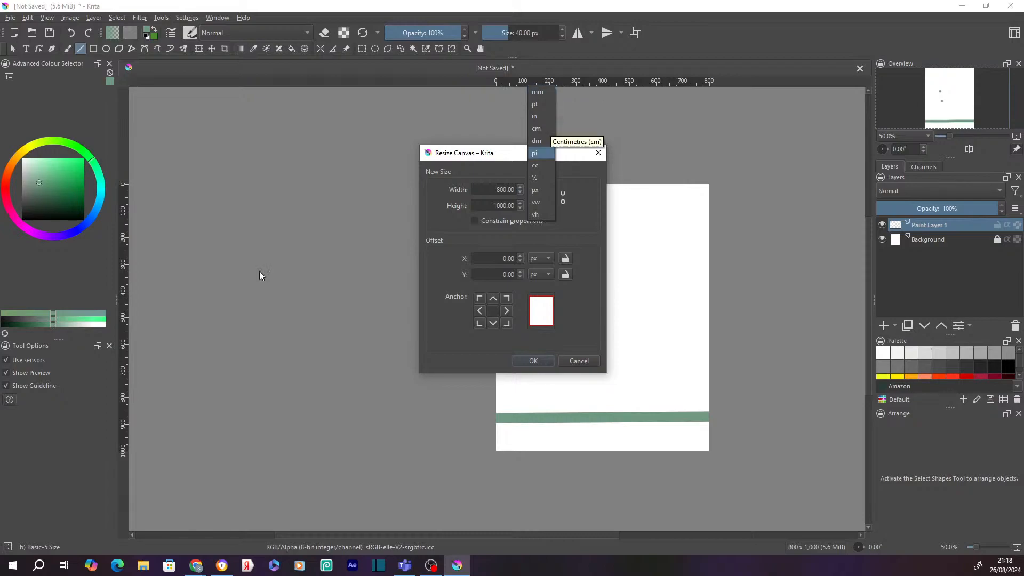
pyautogui.hotkey('alt', 'Tab')
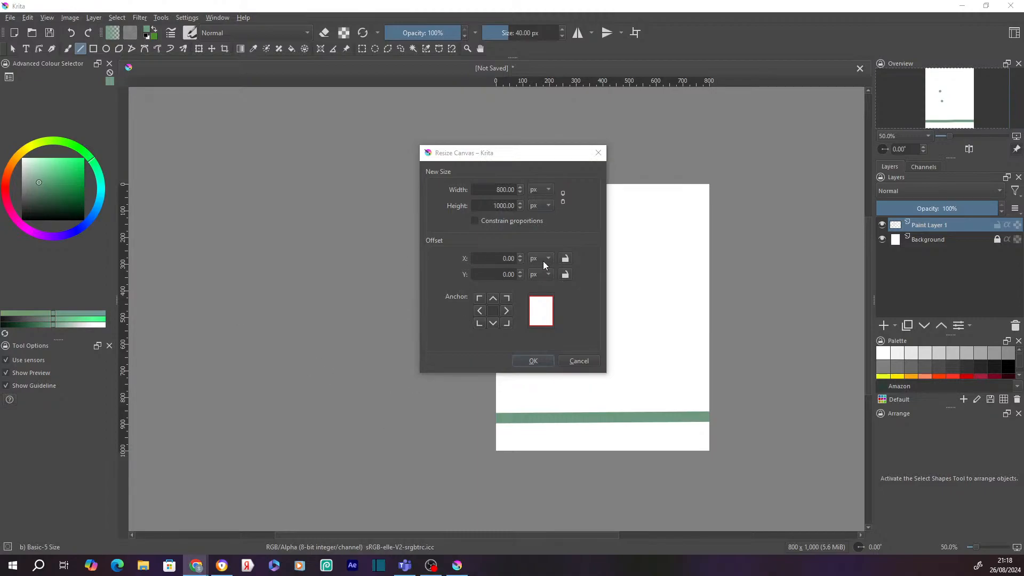
pyautogui.click(582, 360)
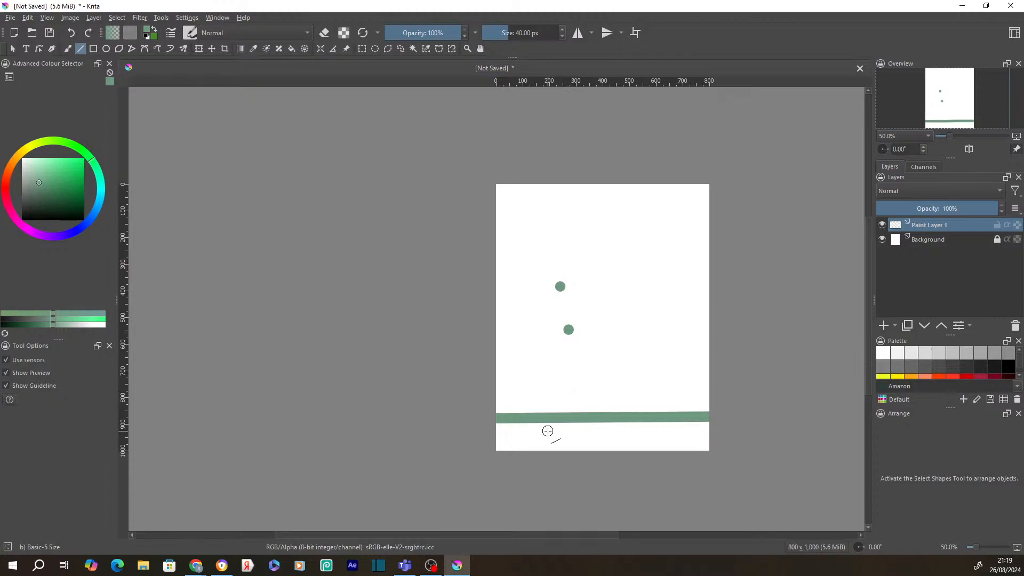
# - Trim the canvas width to 500 px, centred, giving a 500 × 1000 px canvas
pyautogui.click(70, 17)
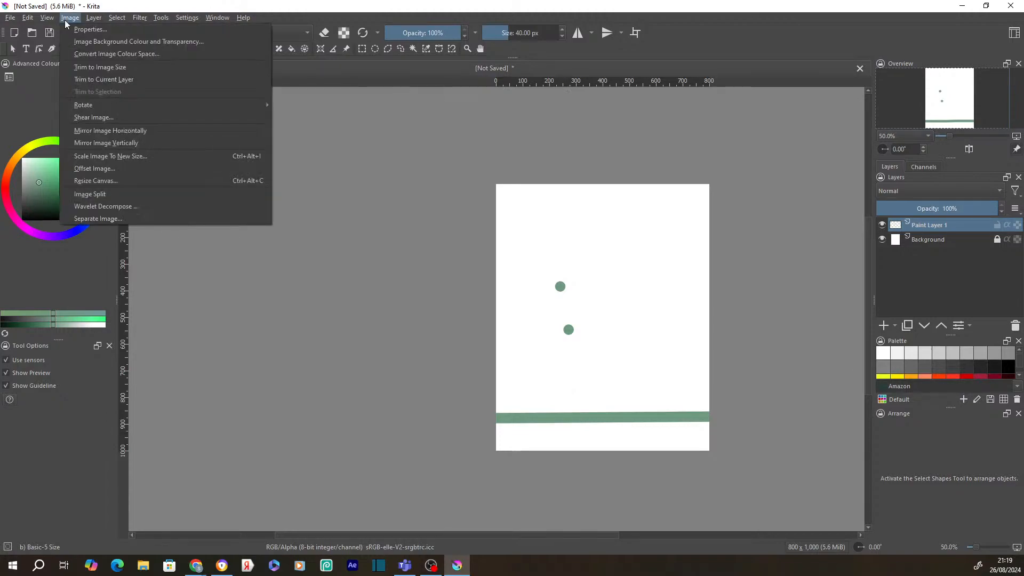
pyautogui.click(95, 180)
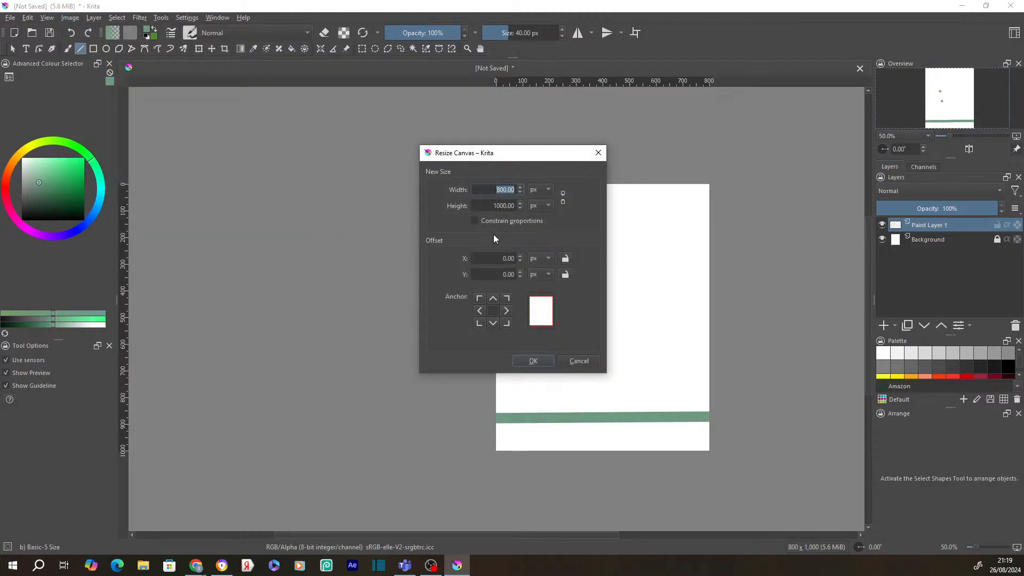
pyautogui.click(566, 260)
pyautogui.click(566, 259)
pyautogui.doubleClick(496, 192)
pyautogui.write('5')
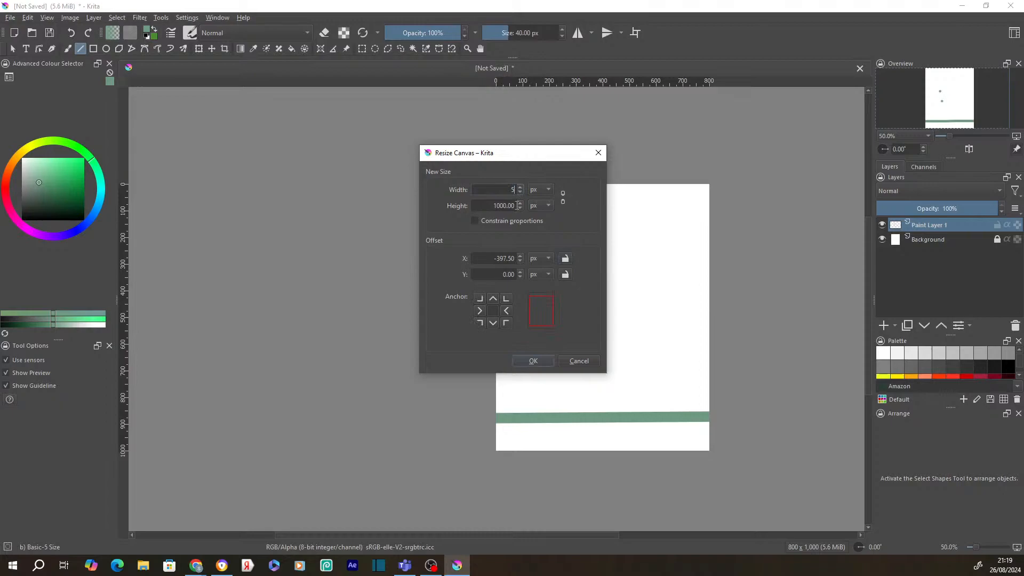
pyautogui.write('00')
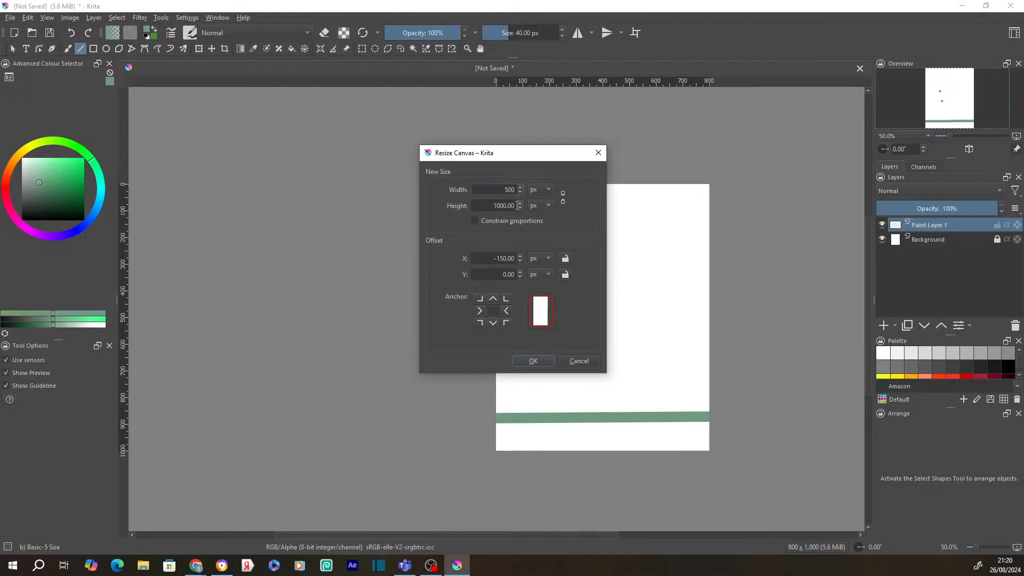
pyautogui.click(534, 361)
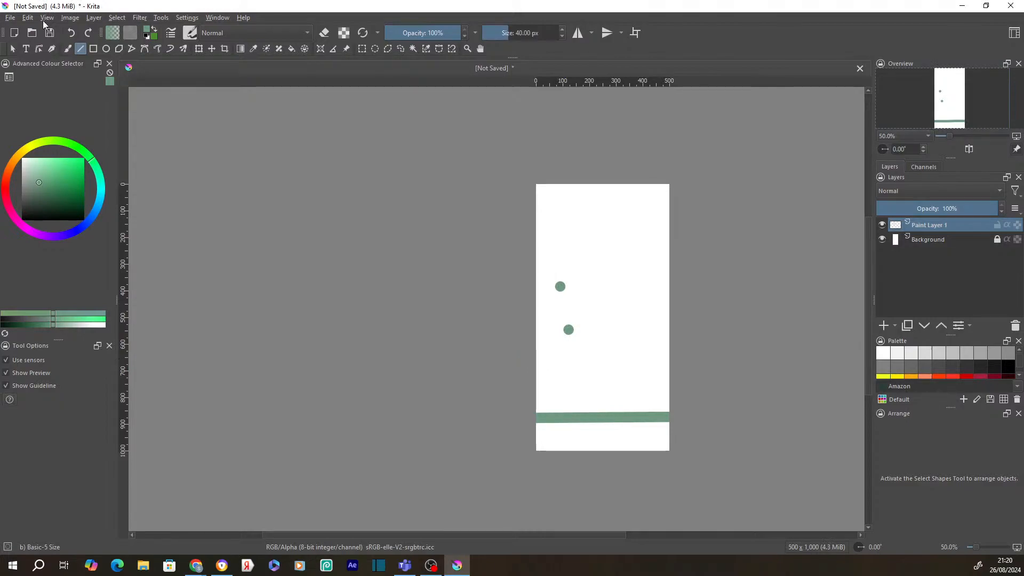
# - Open Resize Canvas with Ctrl+Alt+C and enter an 800 px width
pyautogui.click(27, 17)
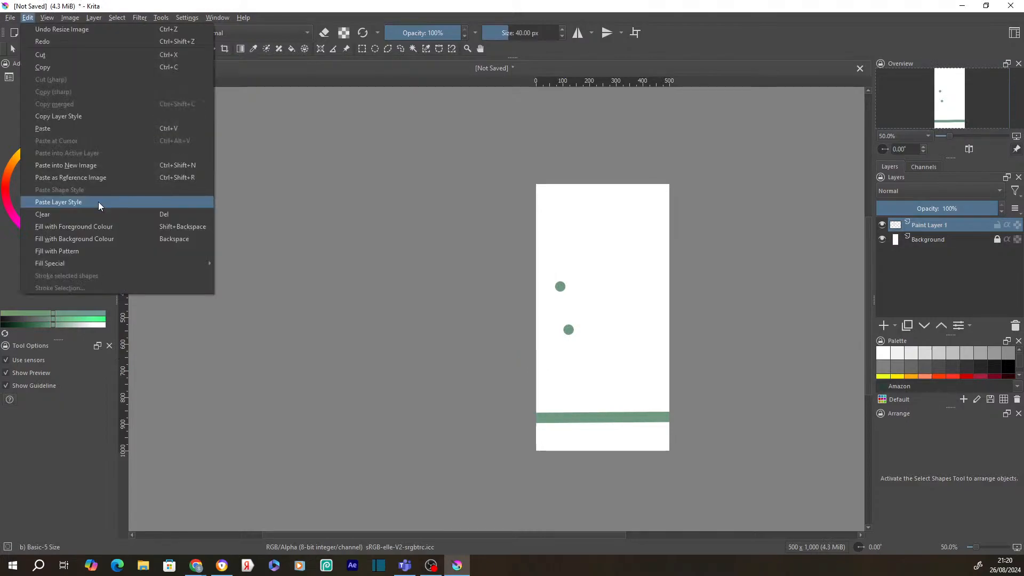
pyautogui.moveTo(46, 23)
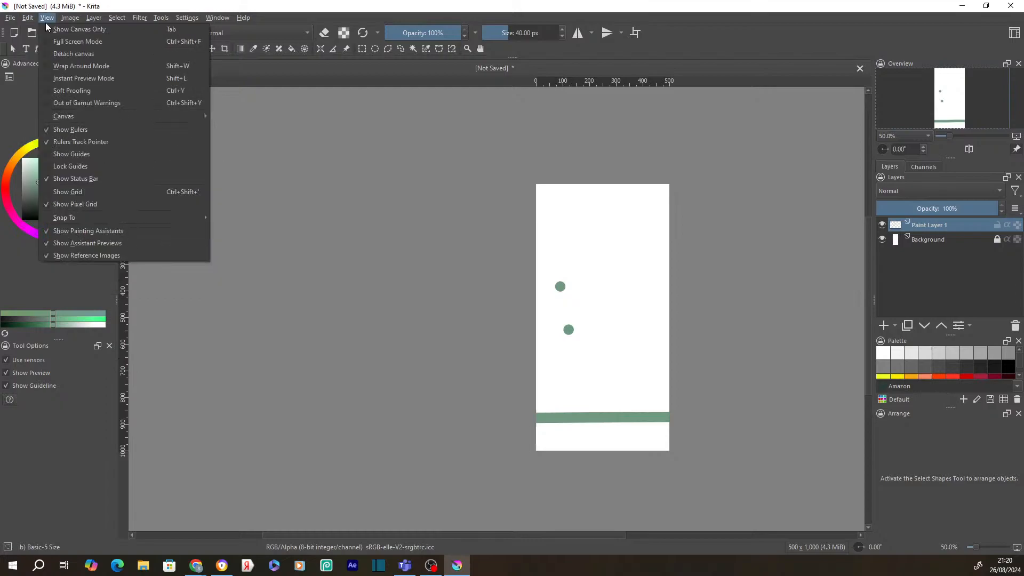
pyautogui.hotkey('ctrl', 'alt', 'c')
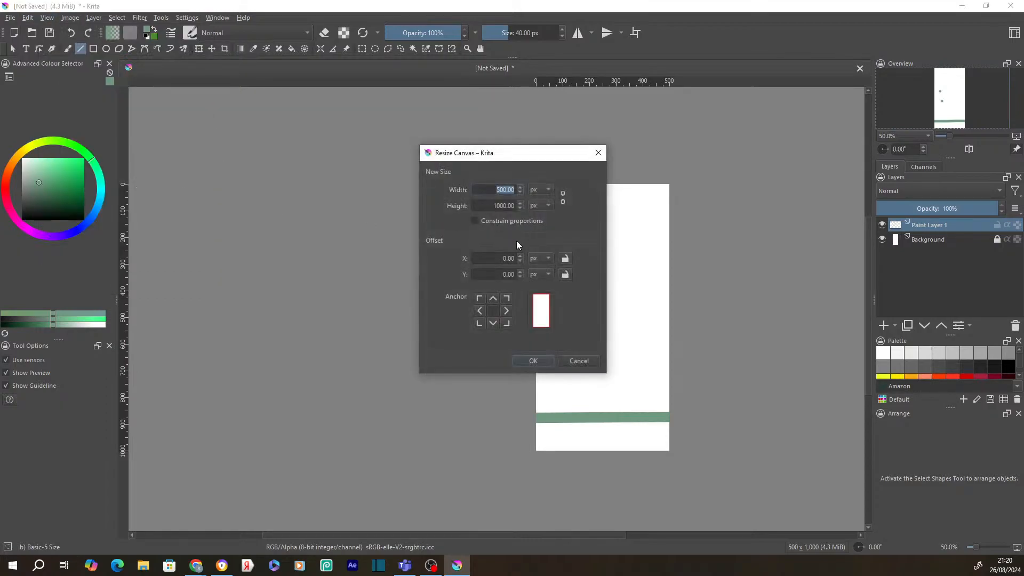
pyautogui.click(565, 258)
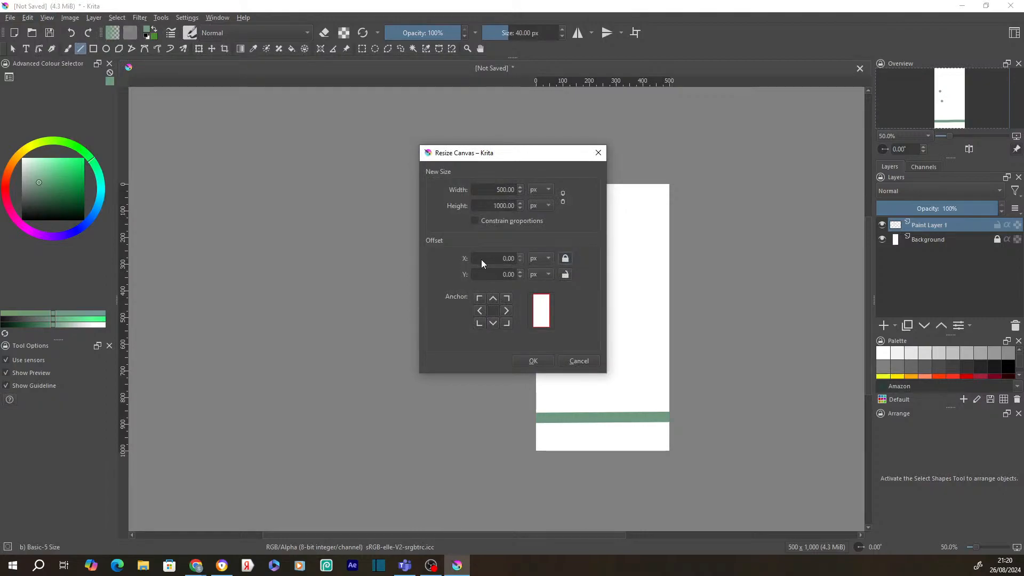
pyautogui.moveTo(488, 190); pyautogui.dragTo(590, 203)
pyautogui.write('800')
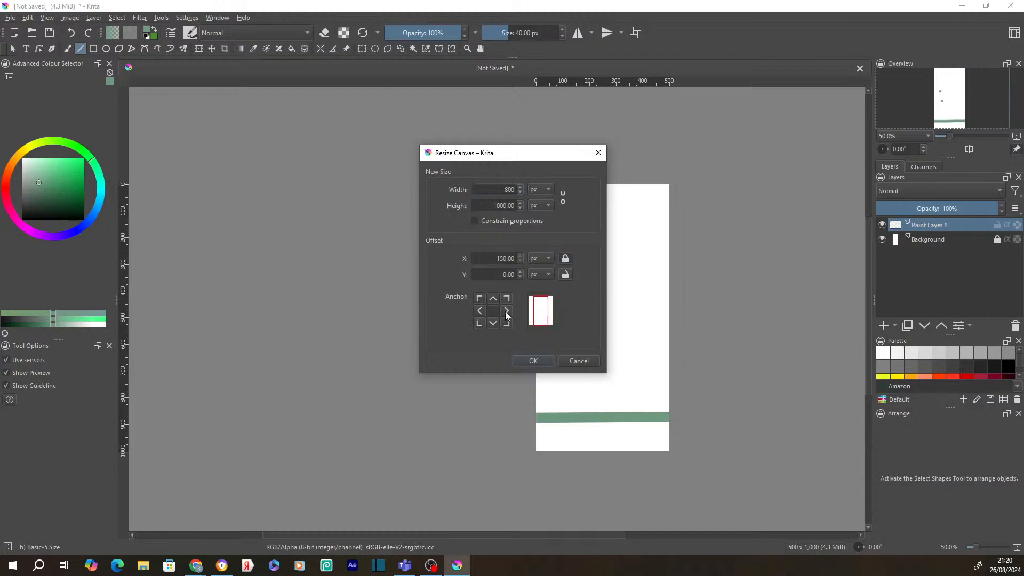
pyautogui.click(488, 312)
# - Experiment with X offset and anchor positions, then cancel the resize
pyautogui.click(539, 258)
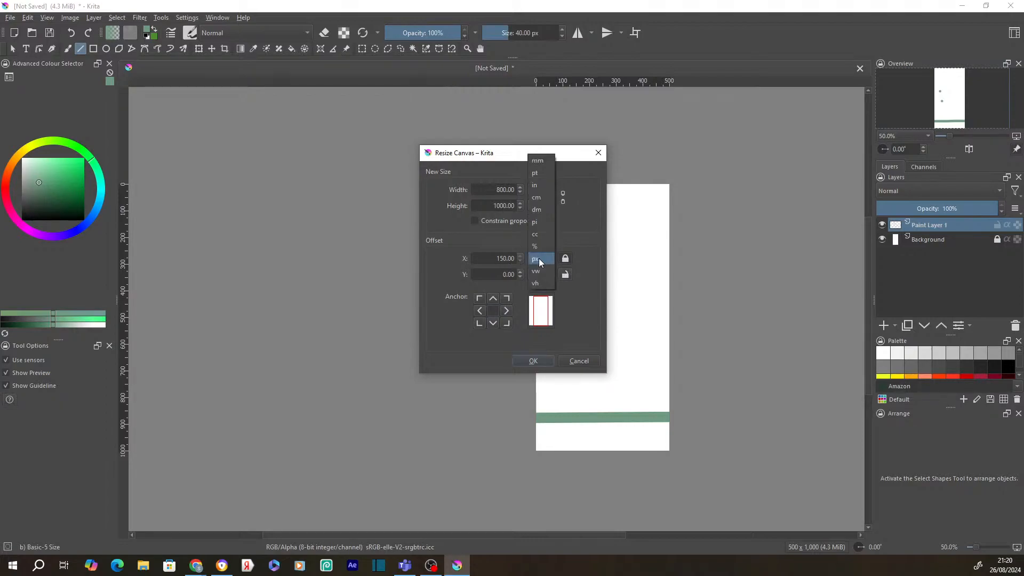
pyautogui.click(538, 259)
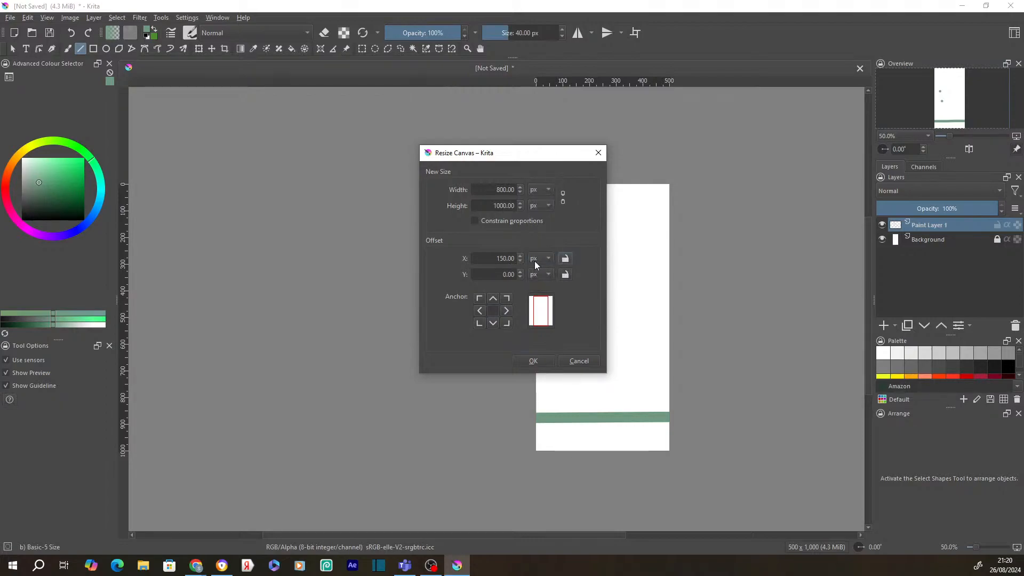
pyautogui.click(520, 260)
pyautogui.click(520, 261)
pyautogui.click(520, 261)
pyautogui.click(565, 258)
pyautogui.click(505, 311)
pyautogui.click(483, 311)
pyautogui.click(493, 310)
pyautogui.click(572, 361)
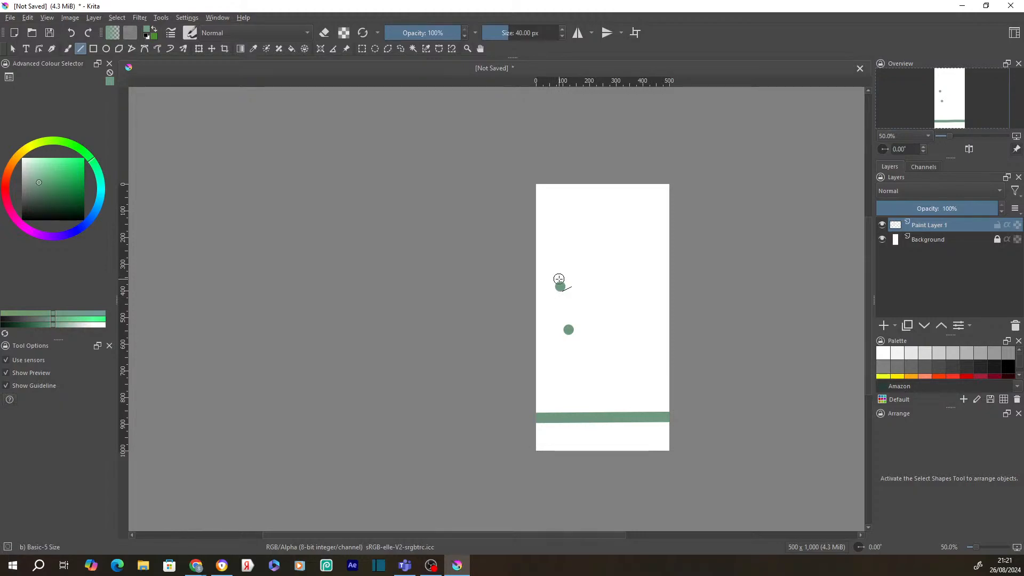
# - Reopen Resize Canvas, anchor the drawing middle-left, and set width to 800 px
pyautogui.click(65, 20)
pyautogui.click(96, 181)
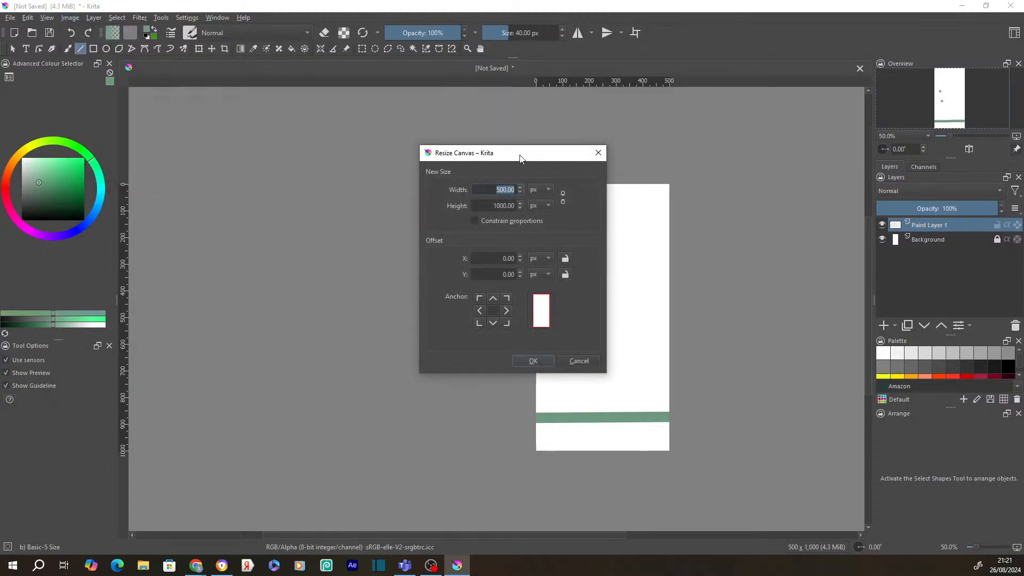
pyautogui.moveTo(520, 157); pyautogui.dragTo(429, 167)
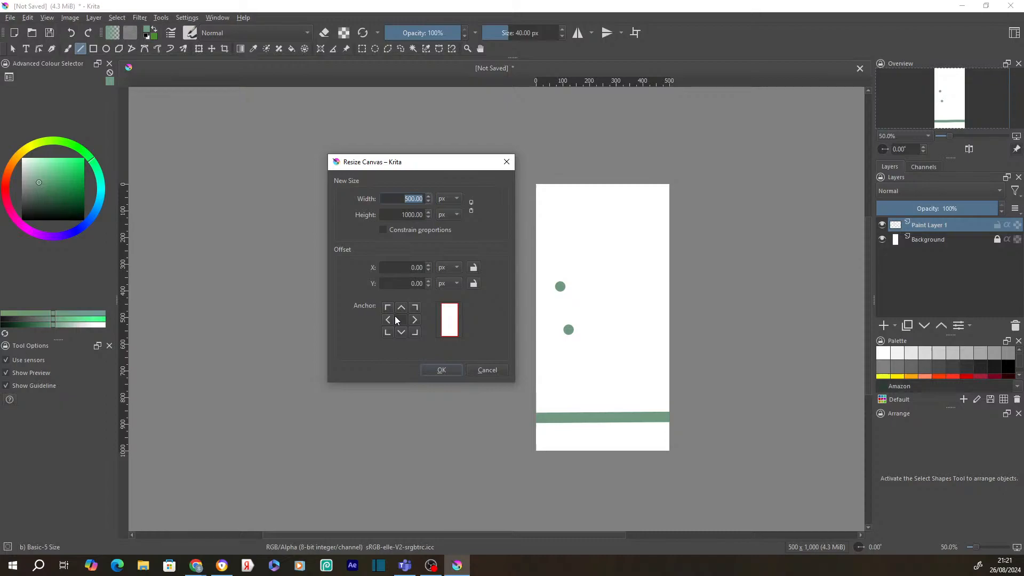
pyautogui.click(390, 321)
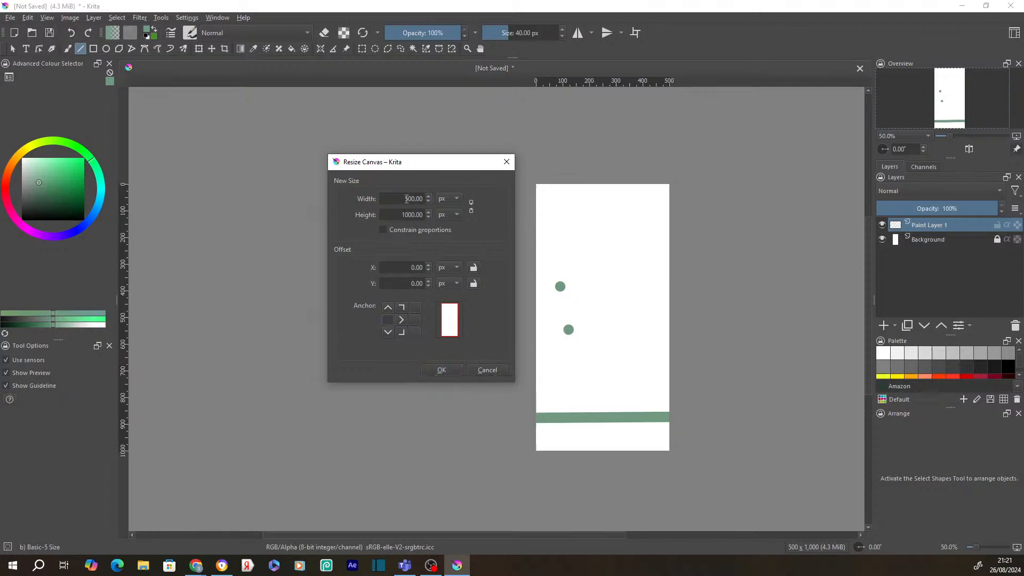
pyautogui.doubleClick(407, 199)
pyautogui.write('800')
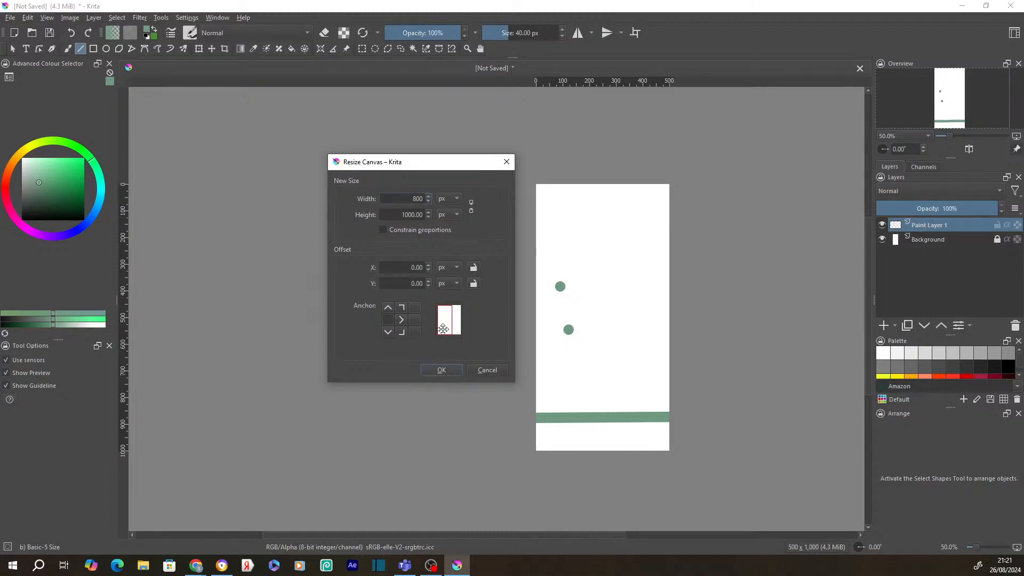
# - Lower the X offset a few steps and apply the 800 × 1000 px canvas
pyautogui.click(428, 270)
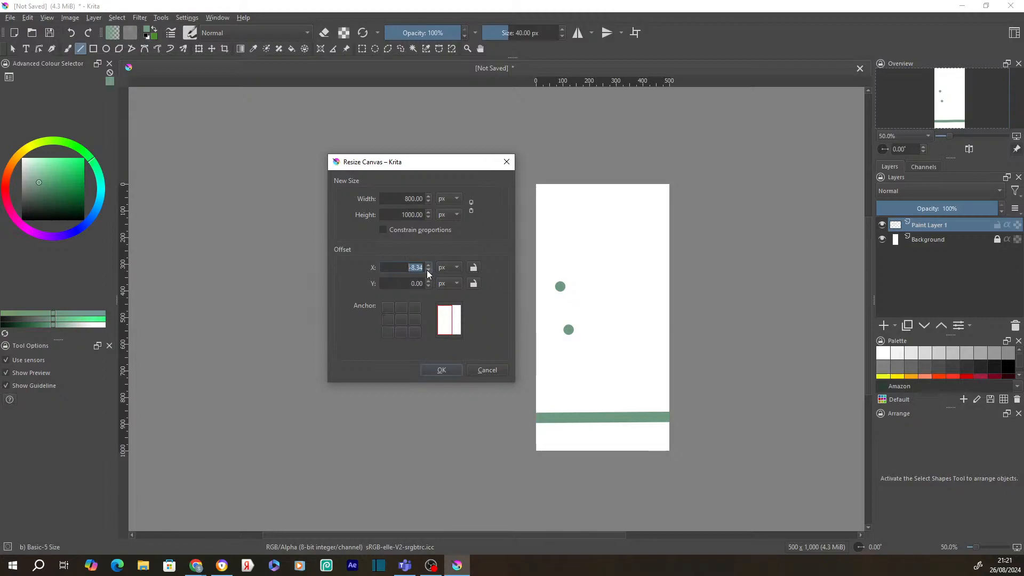
pyautogui.click(427, 270)
pyautogui.click(430, 271)
pyautogui.click(430, 270)
pyautogui.click(430, 270)
pyautogui.press('Return')
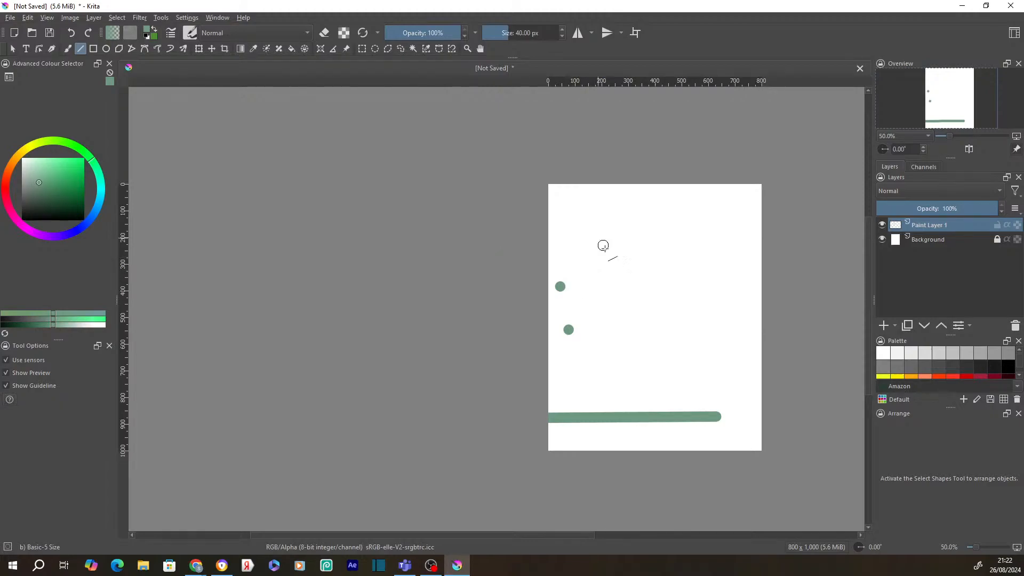
# - Add a horizontal guide between the dots and a vertical guide at about x = 49 px
pyautogui.click(574, 93)
pyautogui.moveTo(575, 93); pyautogui.dragTo(574, 154)
pyautogui.moveTo(472, 83); pyautogui.dragTo(563, 298)
pyautogui.moveTo(124, 271); pyautogui.dragTo(570, 339)
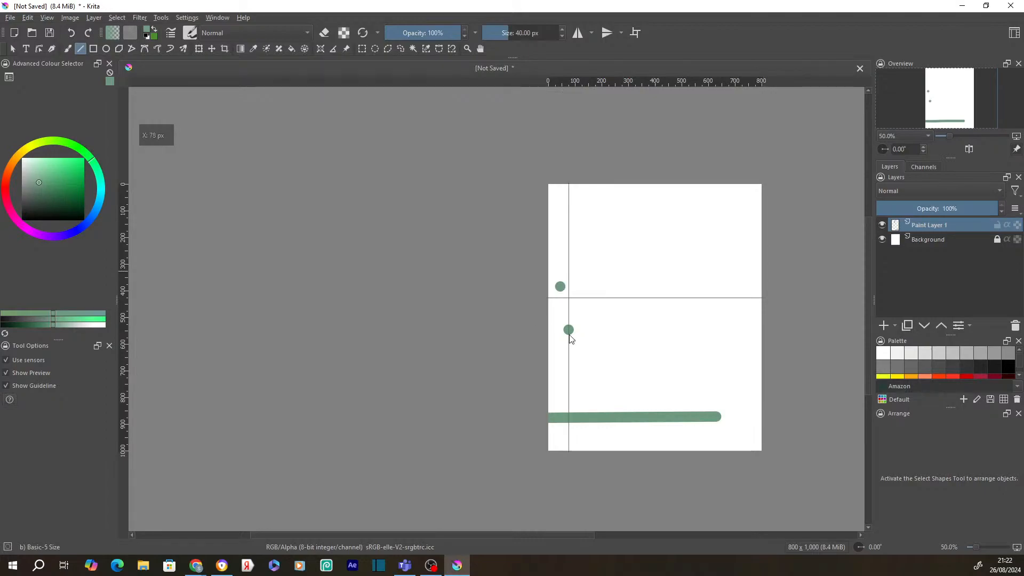
pyautogui.scroll(4, 569, 336)
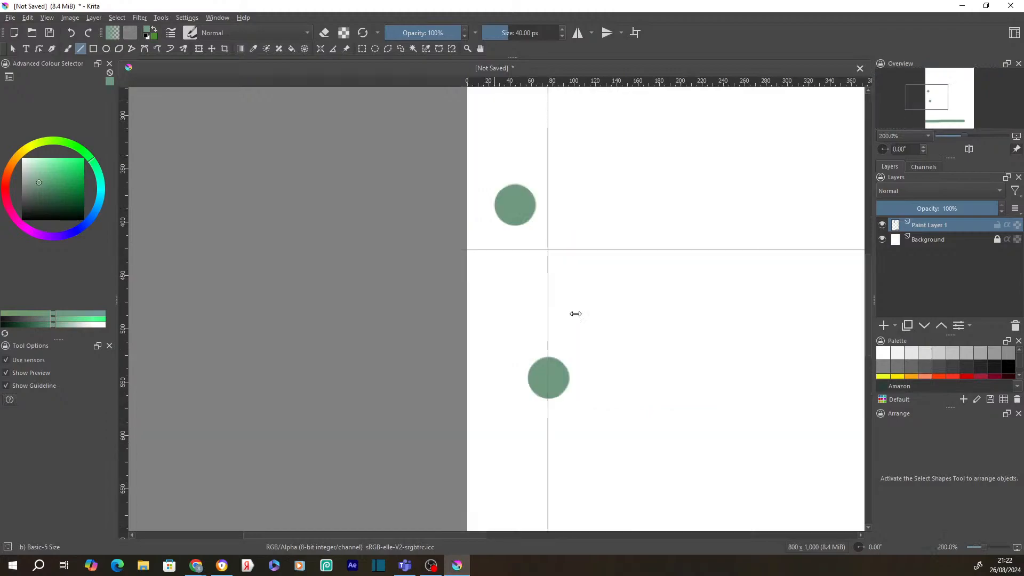
pyautogui.scroll(-1, 576, 313)
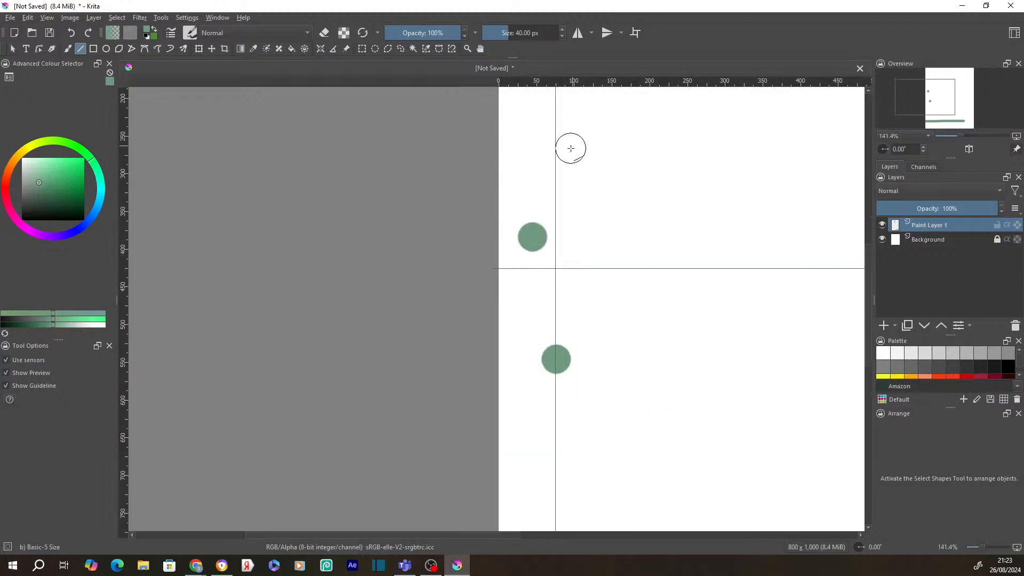
pyautogui.moveTo(552, 159)
pyautogui.mouseDown()
pyautogui.moveTo(522, 159)
pyautogui.moveTo(536, 161)
pyautogui.mouseUp()
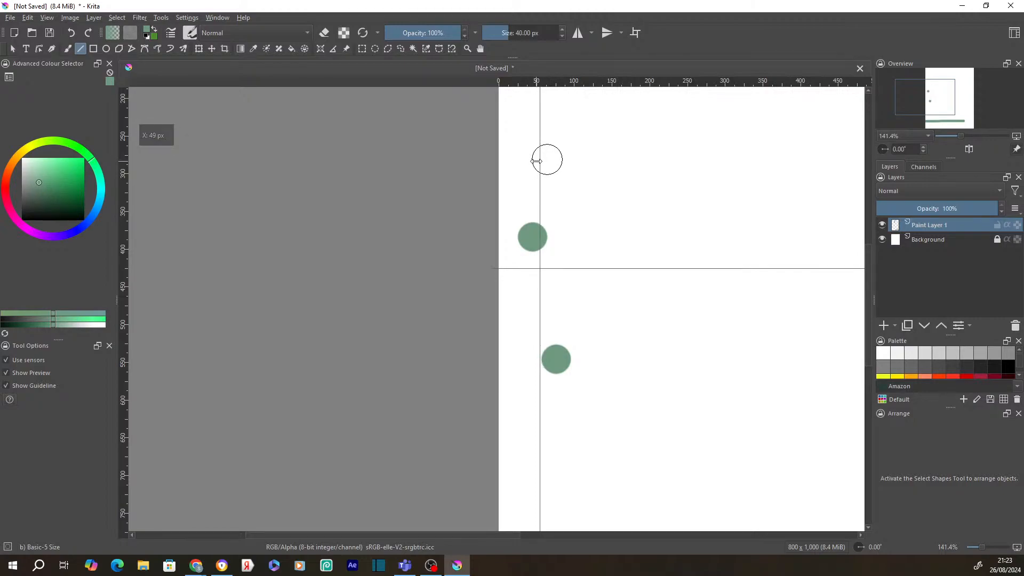
pyautogui.moveTo(536, 160); pyautogui.dragTo(537, 161)
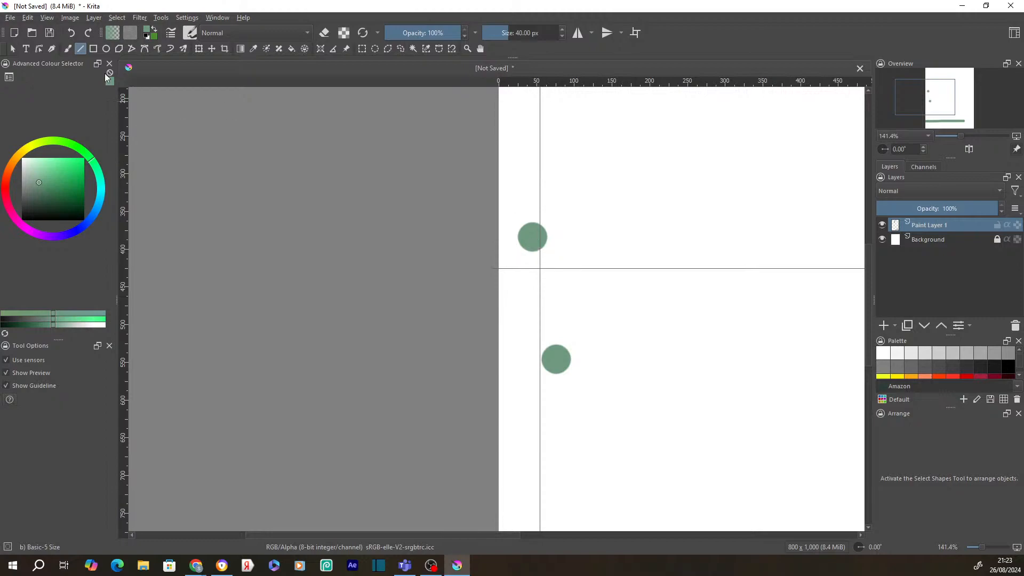
# - Shift the drawing left with an X offset of -41.70 px in Resize Canvas
pyautogui.click(70, 18)
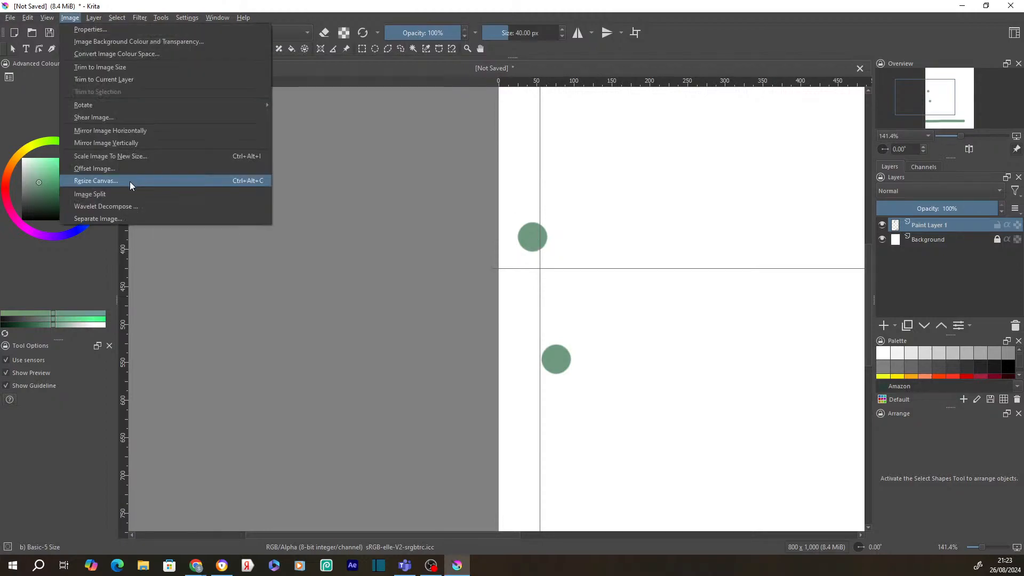
pyautogui.click(96, 181)
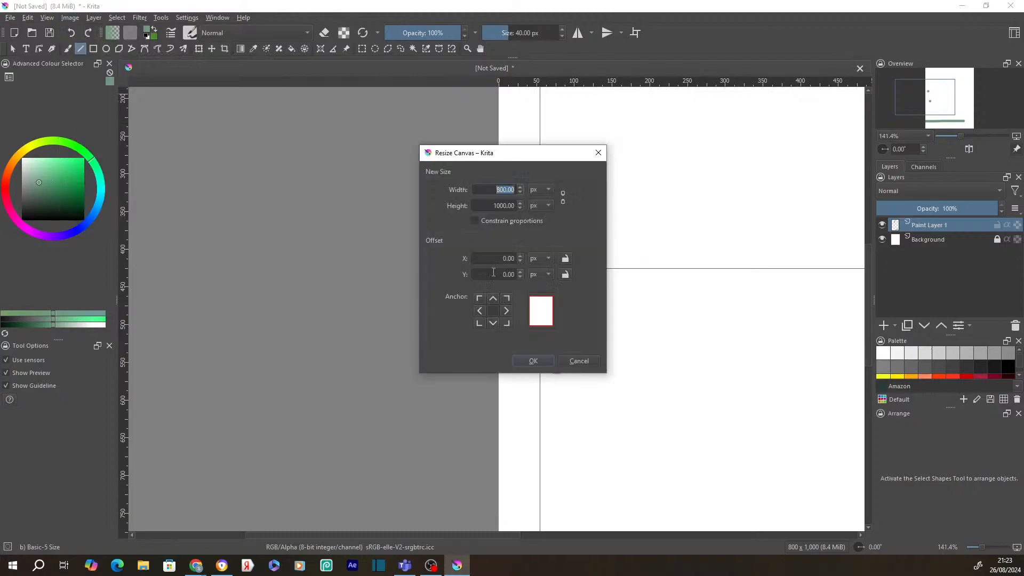
pyautogui.click(494, 273)
pyautogui.click(517, 260)
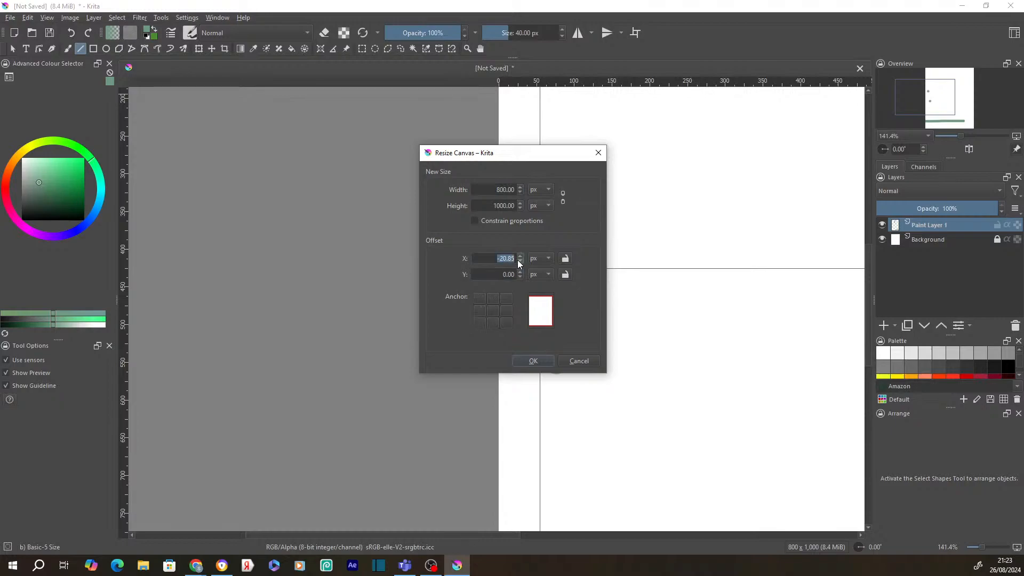
pyautogui.click(518, 260)
pyautogui.click(534, 361)
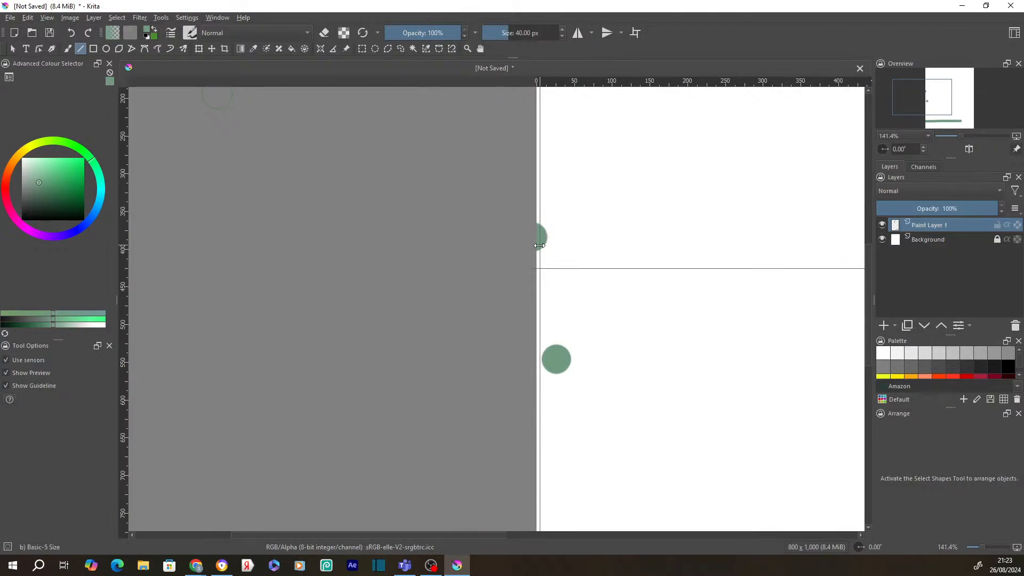
pyautogui.click(68, 19)
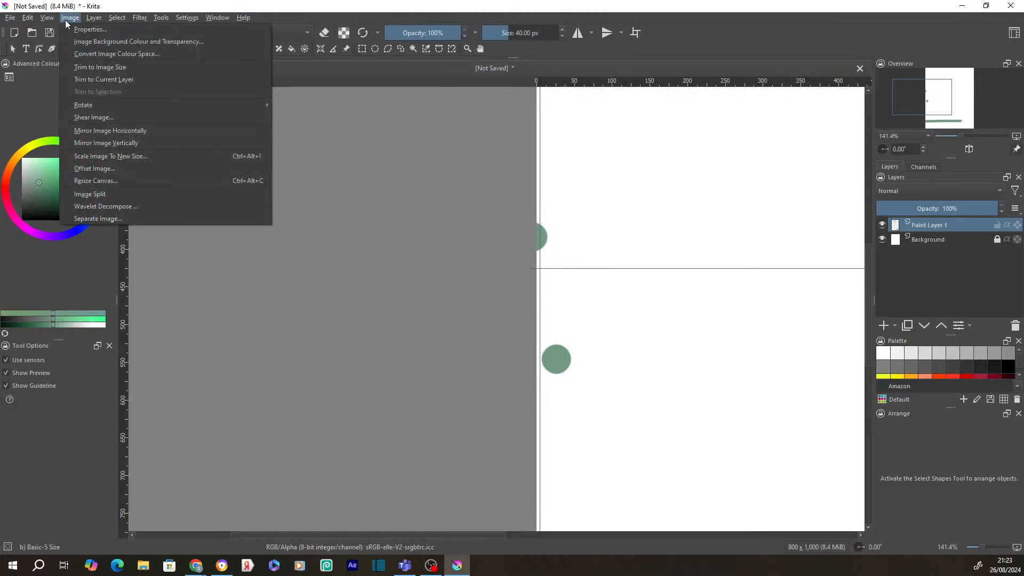
# - In Resize Canvas, anchor bottom-right and set width to 1500 px, selecting the height next
pyautogui.click(133, 181)
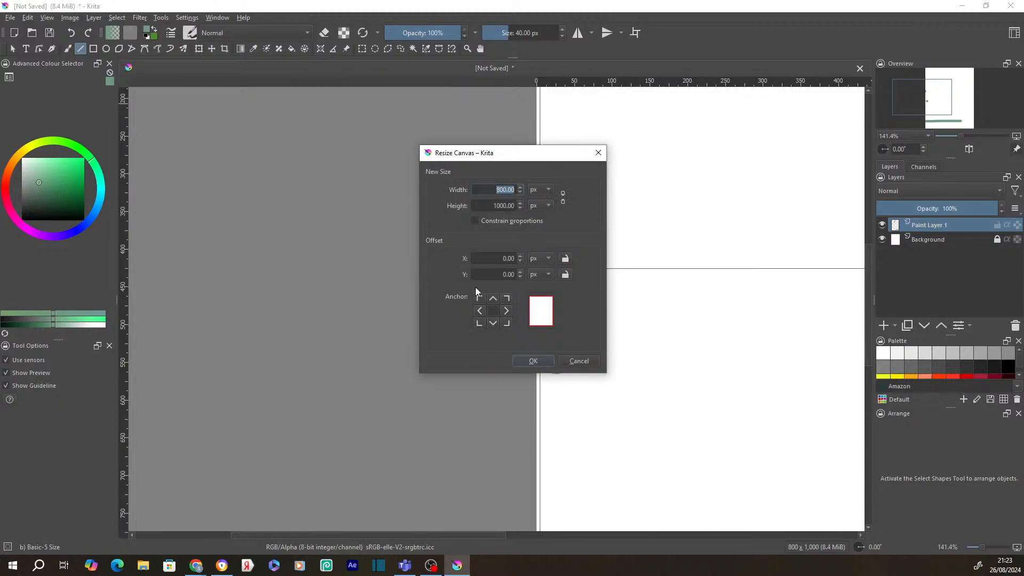
pyautogui.click(511, 324)
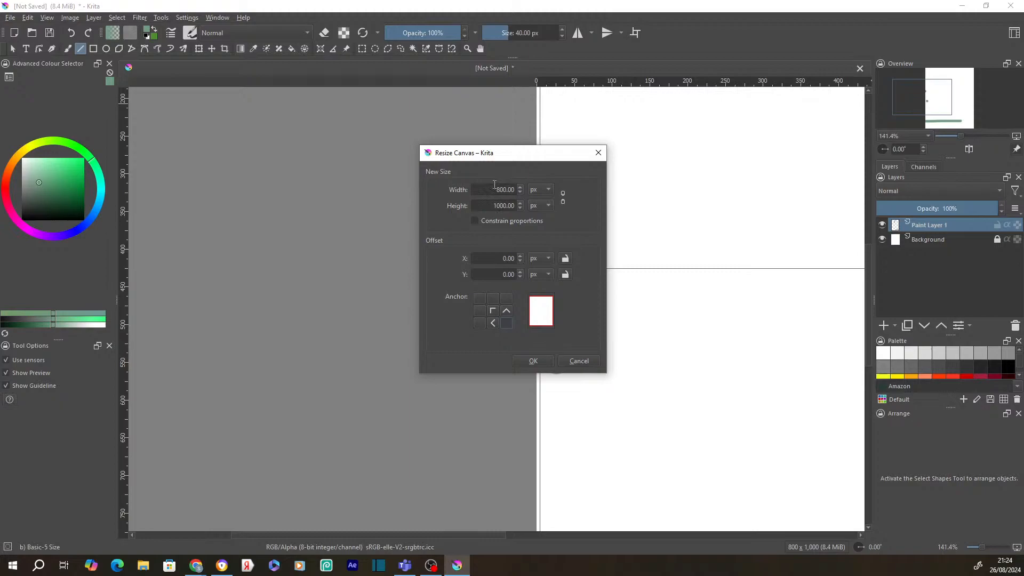
pyautogui.moveTo(494, 184); pyautogui.dragTo(536, 194)
pyautogui.write('1')
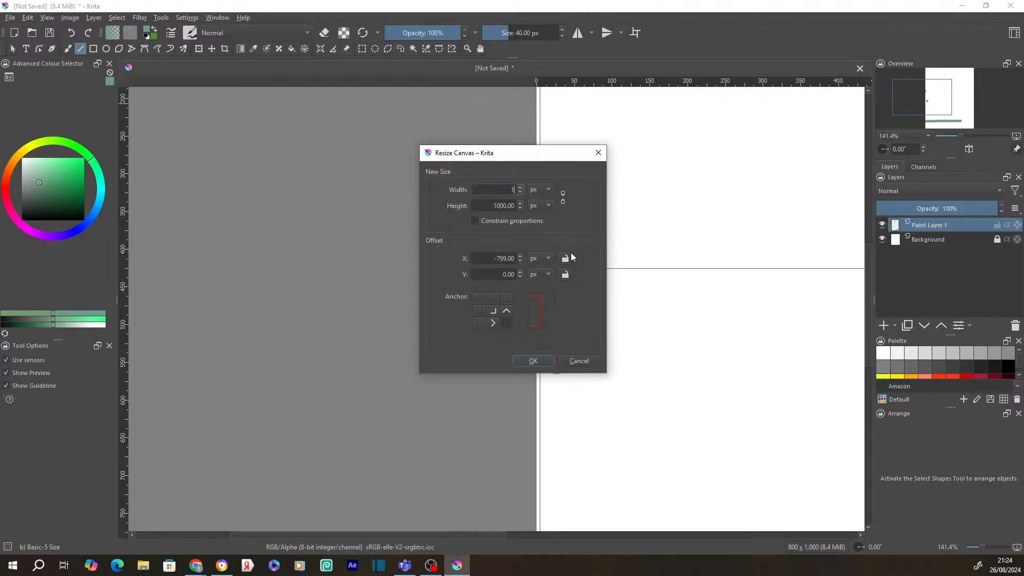
pyautogui.write('500')
pyautogui.moveTo(487, 208); pyautogui.dragTo(525, 214)
pyautogui.write('1500')
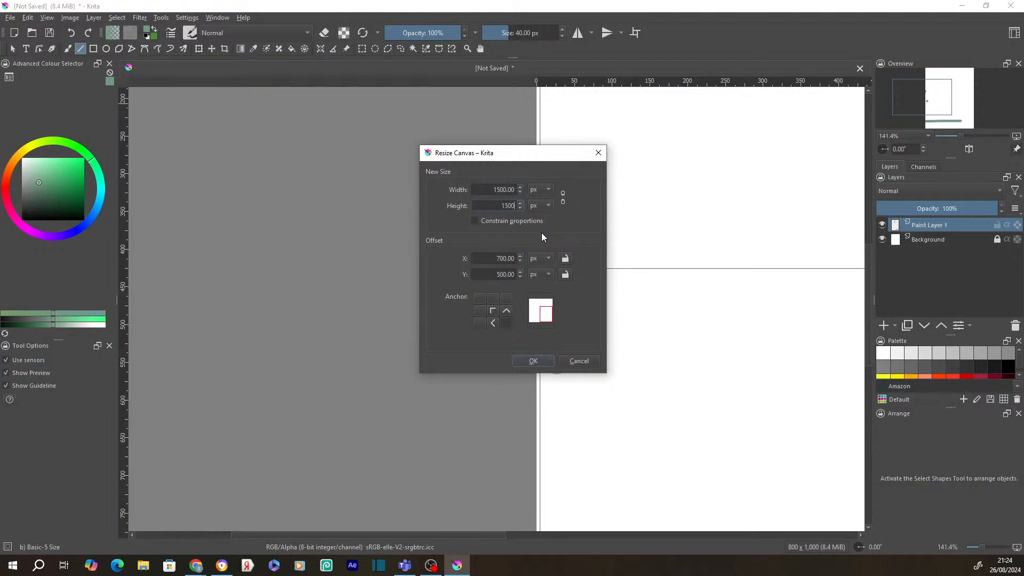
# - Apply the 1500 × 1500 canvas and add one horizontal and one vertical guide
pyautogui.click(534, 361)
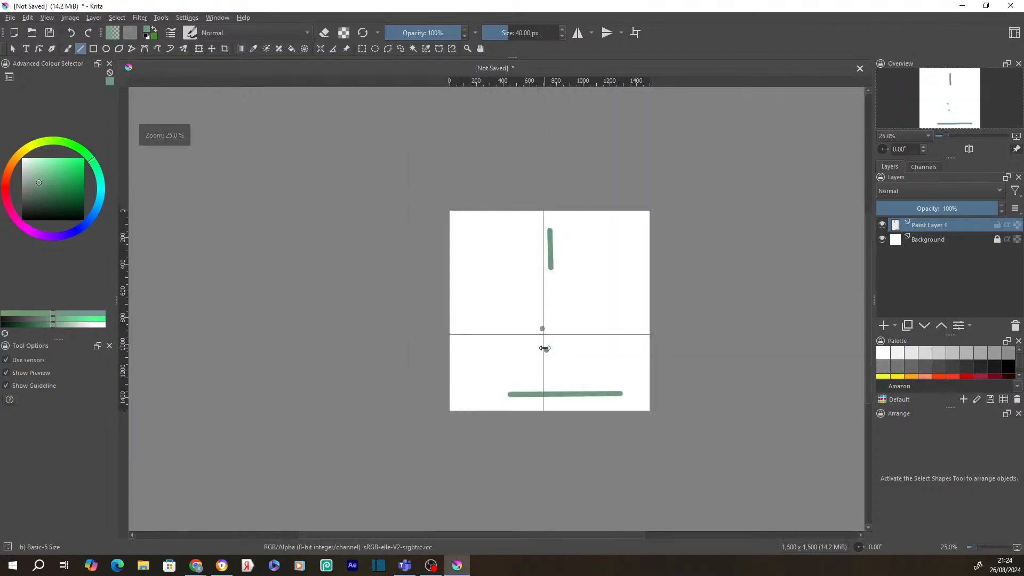
pyautogui.scroll(2, 544, 349)
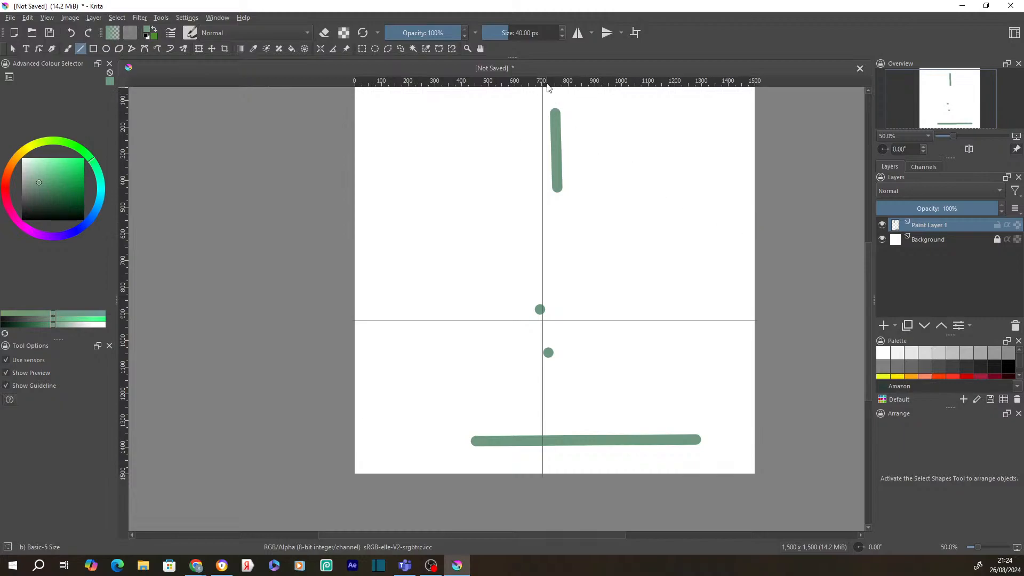
pyautogui.moveTo(548, 87); pyautogui.dragTo(443, 199)
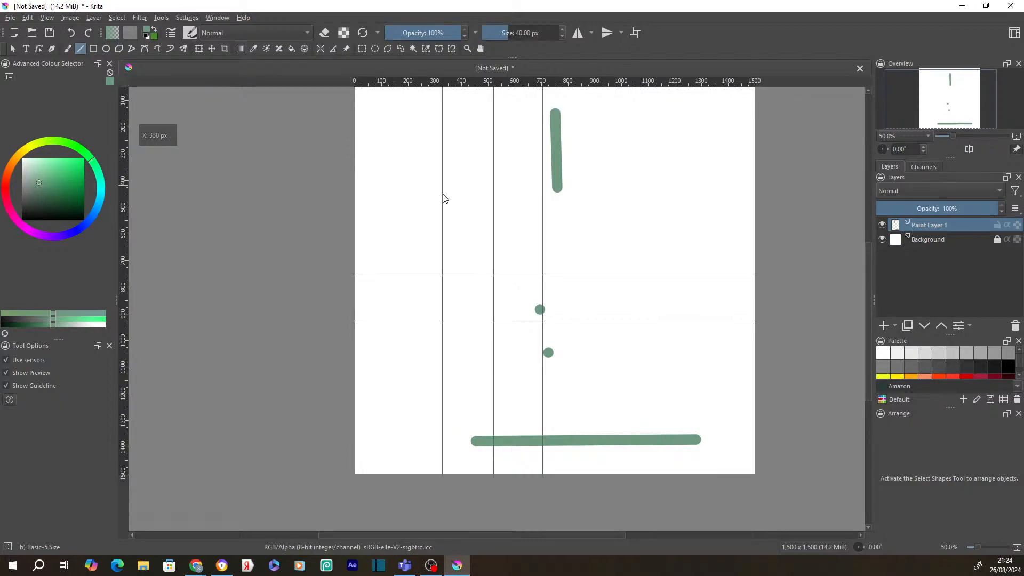
pyautogui.moveTo(122, 155); pyautogui.dragTo(473, 151)
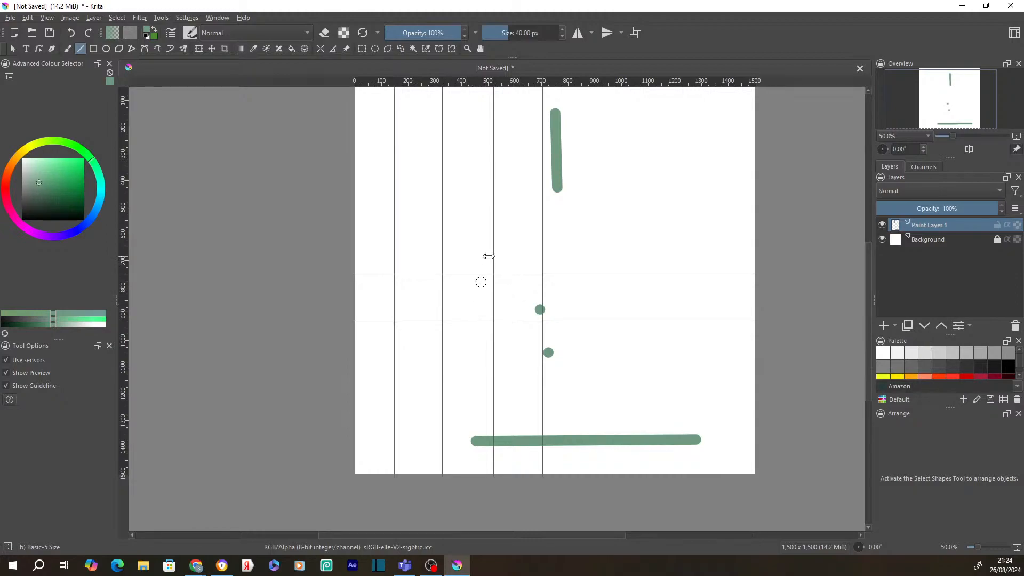
# - Drag four more horizontal guides down from the top ruler across the canvas
pyautogui.moveTo(616, 81); pyautogui.dragTo(615, 176)
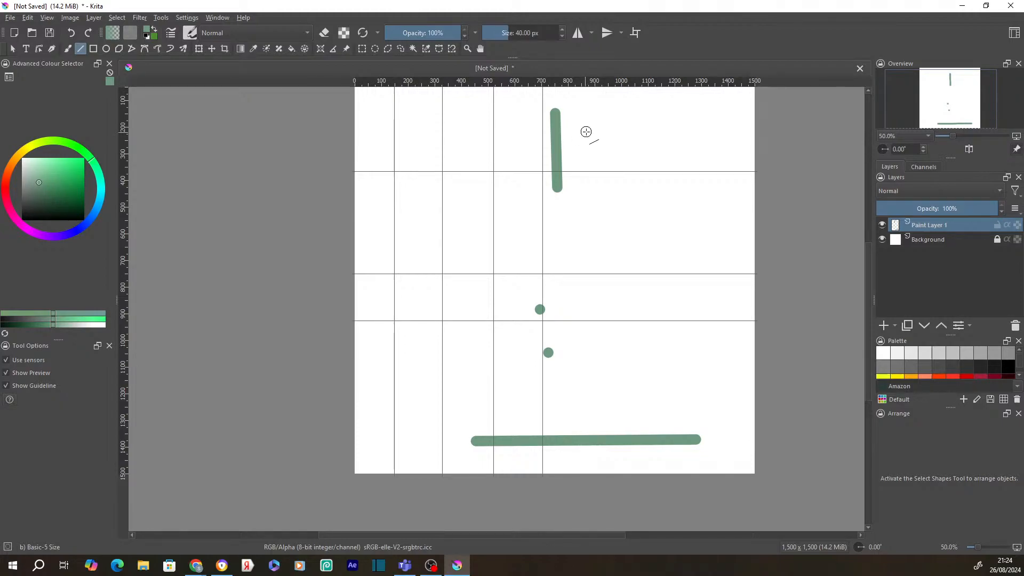
pyautogui.moveTo(664, 83); pyautogui.dragTo(644, 199)
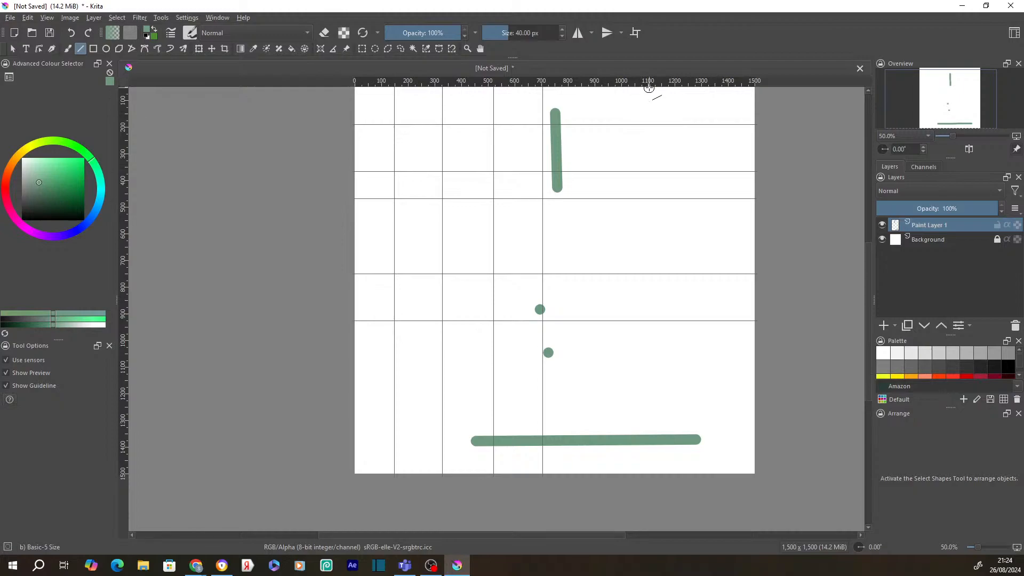
pyautogui.moveTo(649, 84); pyautogui.dragTo(643, 286)
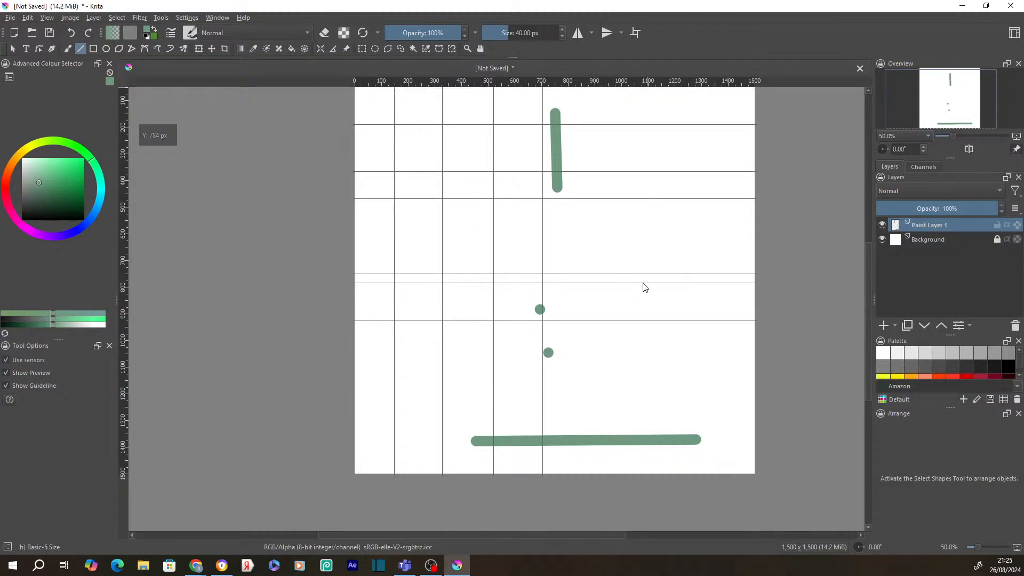
pyautogui.moveTo(642, 84); pyautogui.dragTo(644, 404)
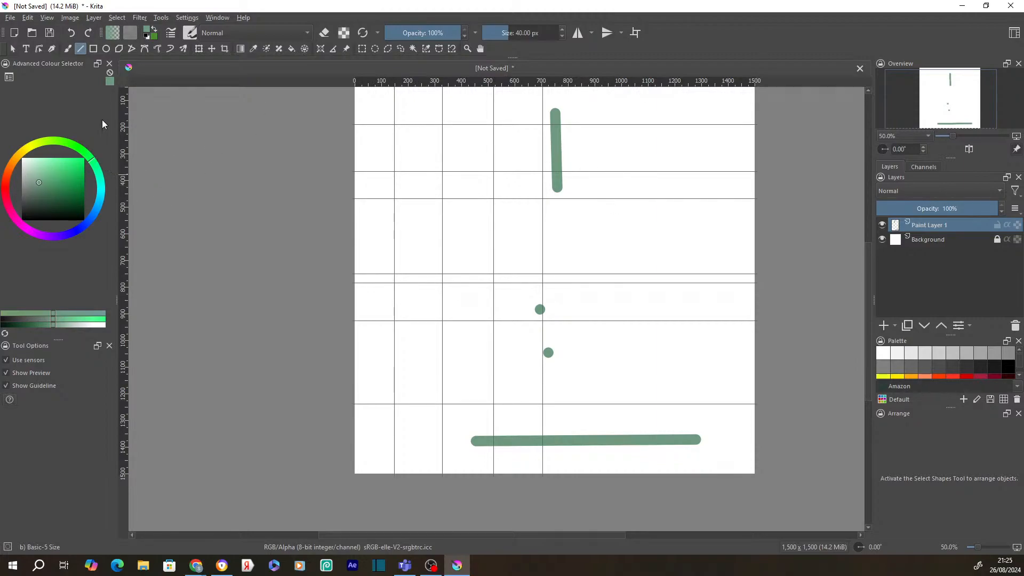
# - Switch to the freehand brush and draw a green loop around the top vertical stroke
pyautogui.press('b')
pyautogui.moveTo(572, 125)
pyautogui.mouseDown()
pyautogui.moveTo(571, 209)
pyautogui.moveTo(571, 124)
pyautogui.mouseUp()
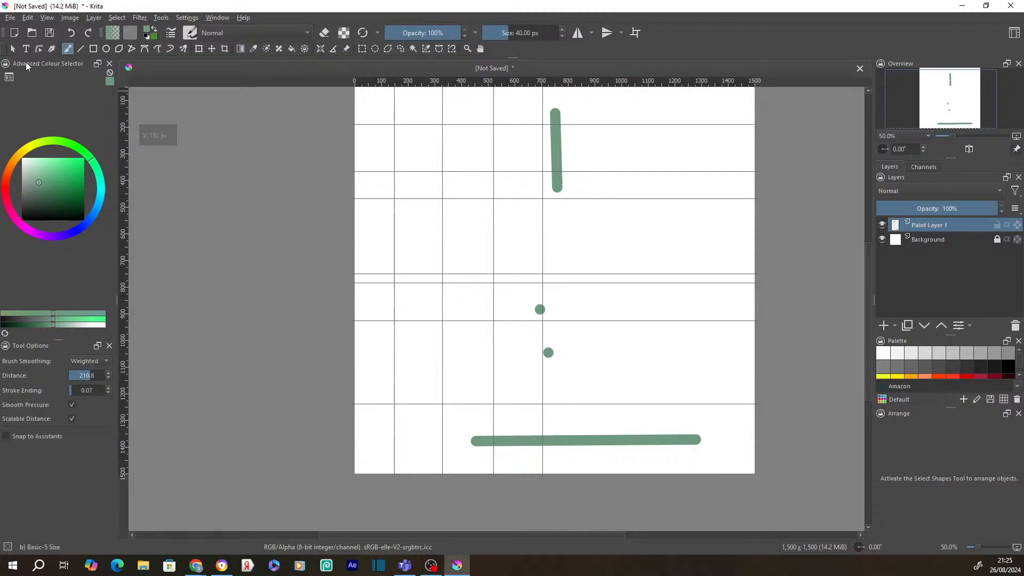
pyautogui.moveTo(526, 110); pyautogui.dragTo(548, 189)
pyautogui.moveTo(502, 289)
pyautogui.mouseDown()
pyautogui.moveTo(516, 286)
pyautogui.moveTo(501, 289)
pyautogui.mouseUp()
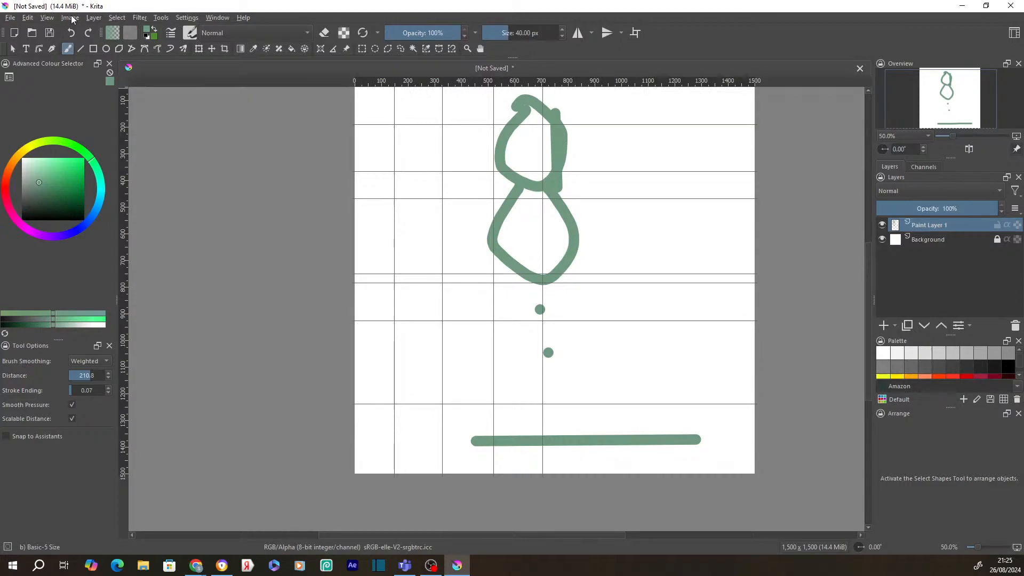
pyautogui.click(47, 19)
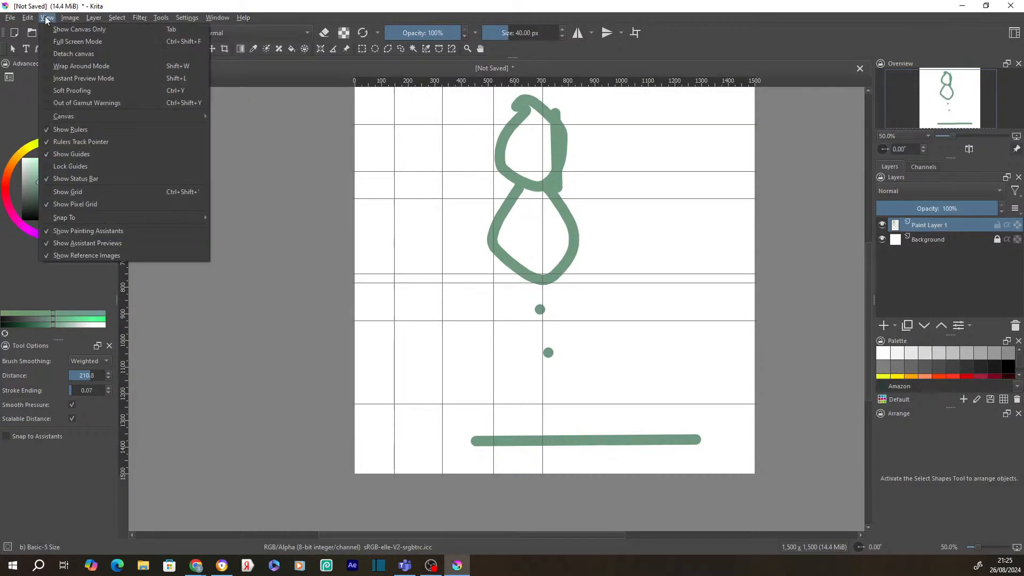
pyautogui.moveTo(108, 118)
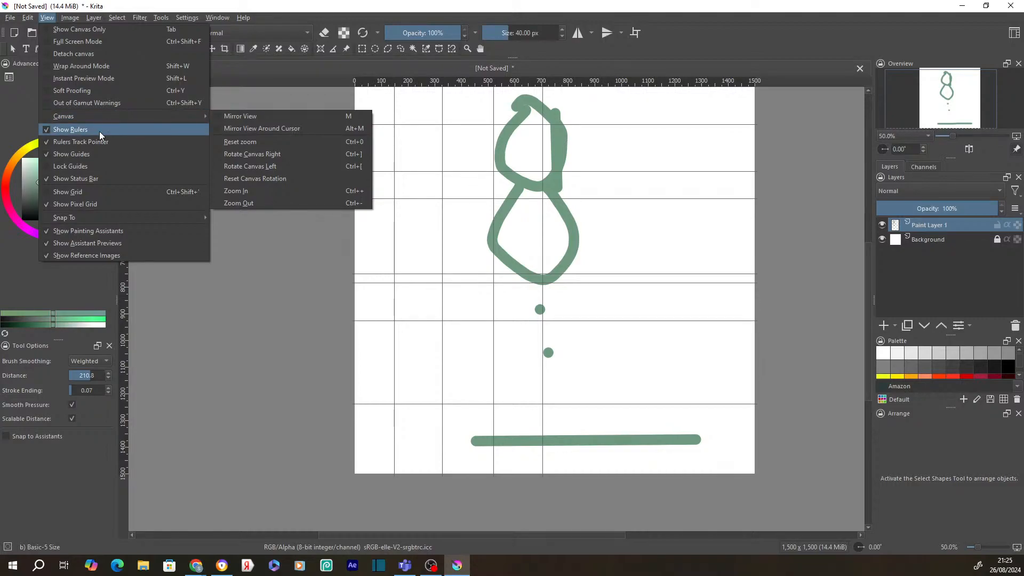
pyautogui.click(99, 131)
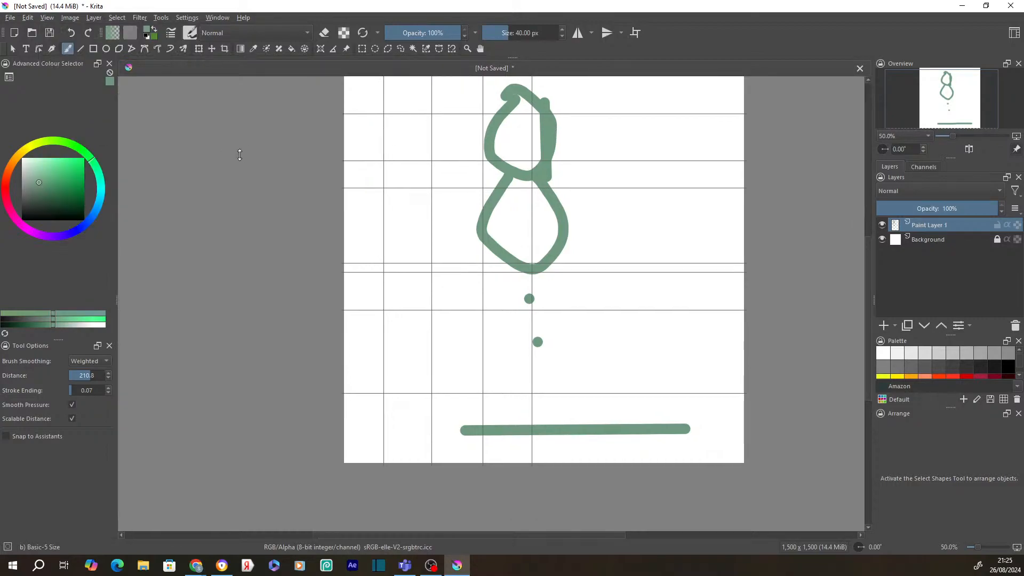
pyautogui.click(64, 20)
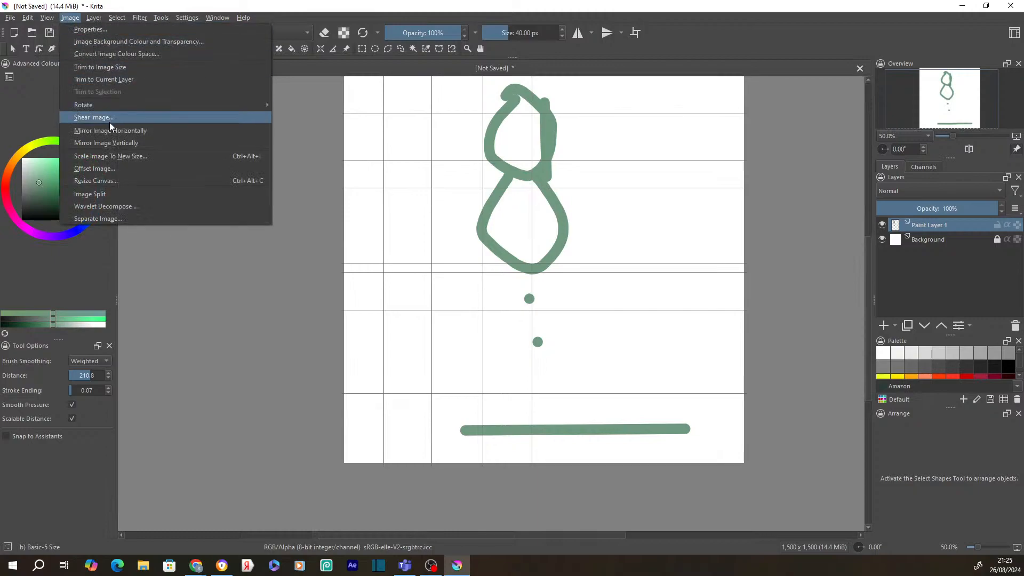
pyautogui.moveTo(46, 19)
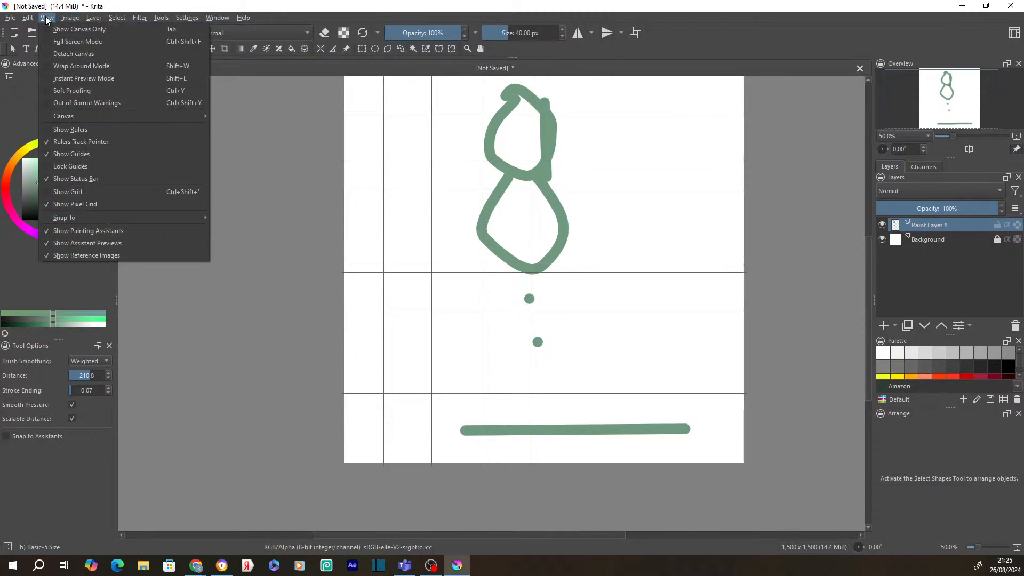
pyautogui.click(70, 129)
pyautogui.click(47, 18)
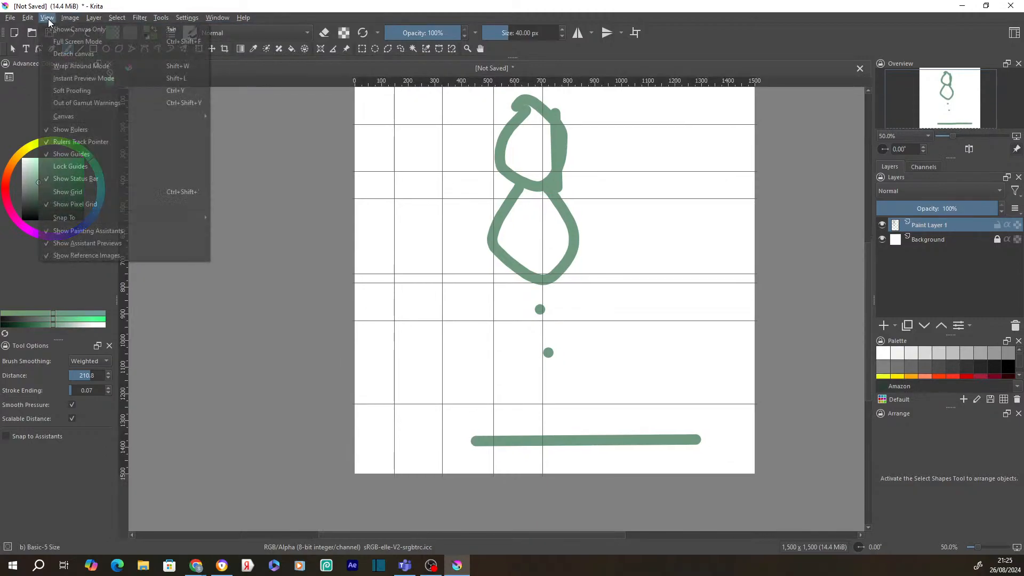
pyautogui.click(111, 166)
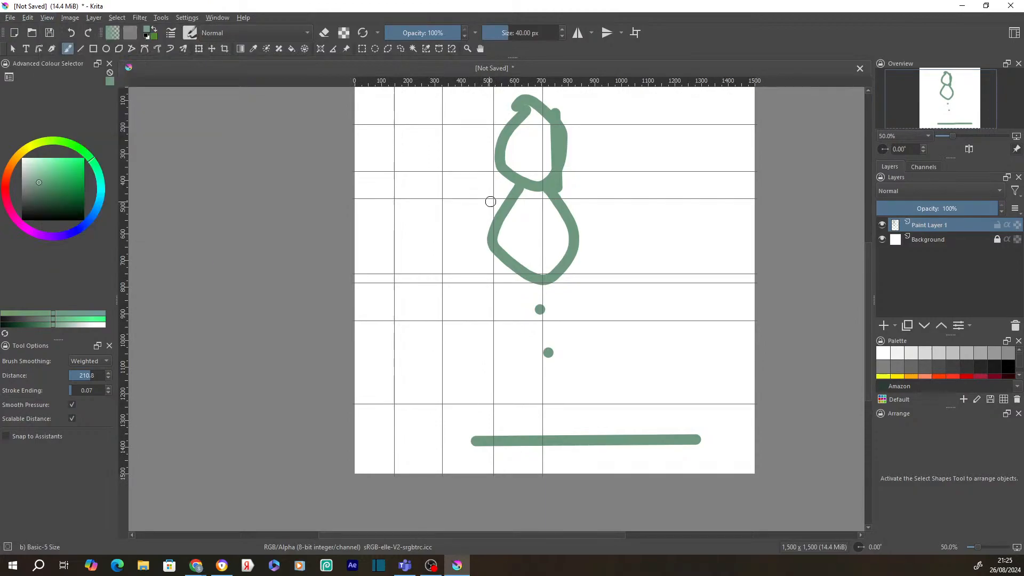
# - Retrace the lower loop, then paint legs, both arms and a short stroke beside the head
pyautogui.moveTo(491, 202); pyautogui.dragTo(543, 279)
pyautogui.moveTo(520, 193)
pyautogui.mouseDown()
pyautogui.moveTo(525, 287)
pyautogui.moveTo(474, 449)
pyautogui.moveTo(506, 415)
pyautogui.moveTo(594, 368)
pyautogui.moveTo(566, 285)
pyautogui.mouseUp()
pyautogui.moveTo(492, 198)
pyautogui.mouseDown()
pyautogui.moveTo(432, 230)
pyautogui.moveTo(451, 247)
pyautogui.moveTo(469, 235)
pyautogui.mouseUp()
pyautogui.moveTo(570, 190)
pyautogui.mouseDown()
pyautogui.moveTo(674, 235)
pyautogui.moveTo(595, 216)
pyautogui.mouseUp()
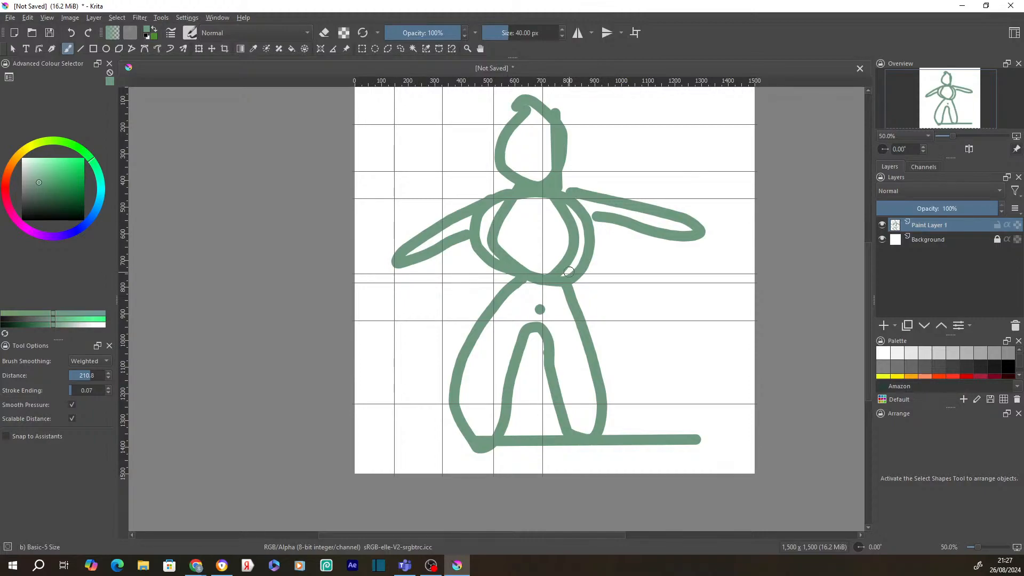
pyautogui.moveTo(491, 154); pyautogui.dragTo(464, 186)
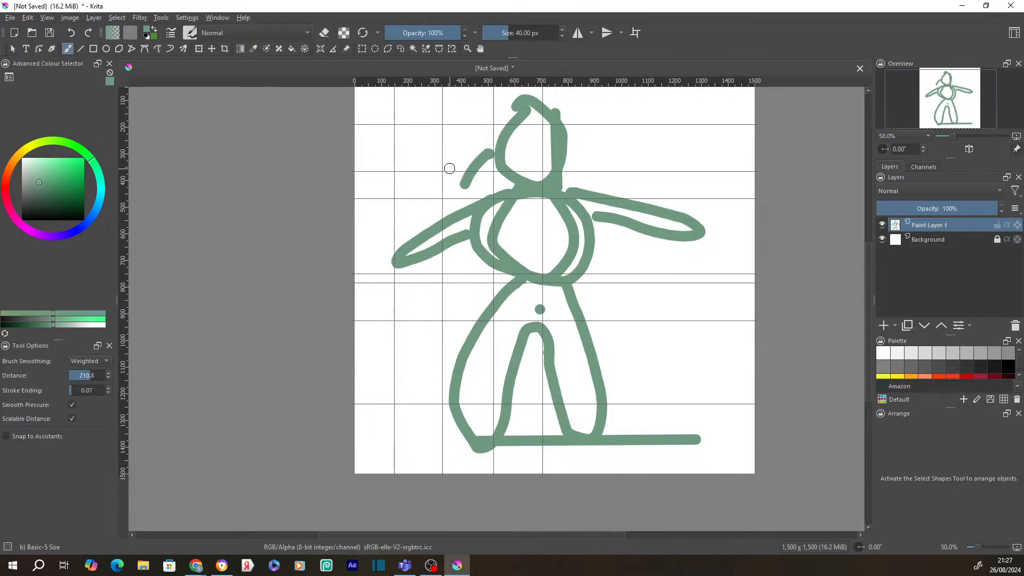
pyautogui.rightClick(461, 156)
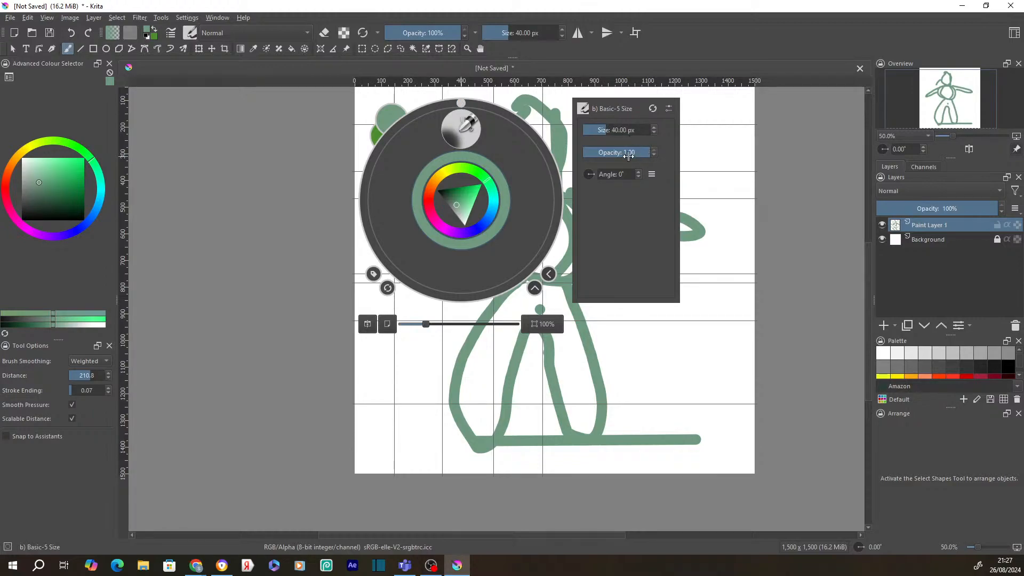
# - Lower brush opacity to 0.47 and paint a translucent stroke right of the figure
pyautogui.moveTo(640, 155); pyautogui.dragTo(609, 158)
pyautogui.click(698, 153)
pyautogui.moveTo(695, 148)
pyautogui.mouseDown()
pyautogui.moveTo(690, 205)
pyautogui.moveTo(696, 181)
pyautogui.mouseUp()
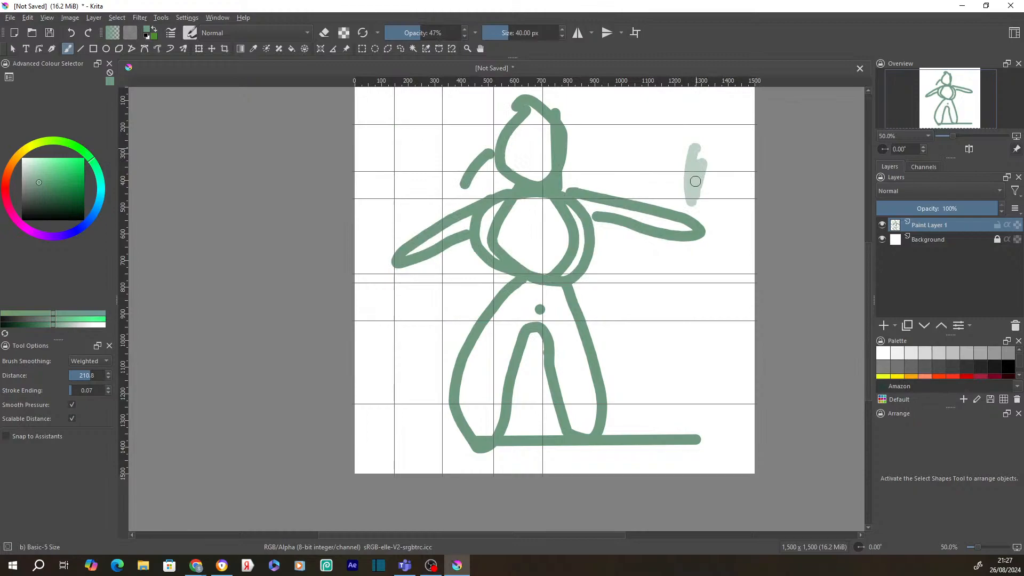
# - Raise brush opacity to 0.79 and scribble darker green over the pale stroke
pyautogui.rightClick(695, 181)
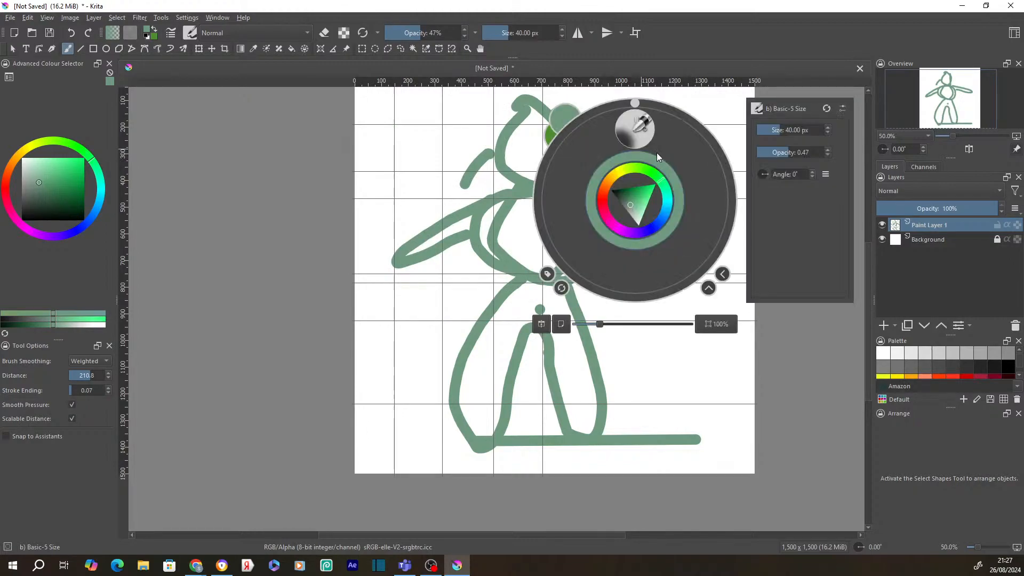
pyautogui.click(795, 154)
pyautogui.moveTo(795, 154); pyautogui.dragTo(811, 153)
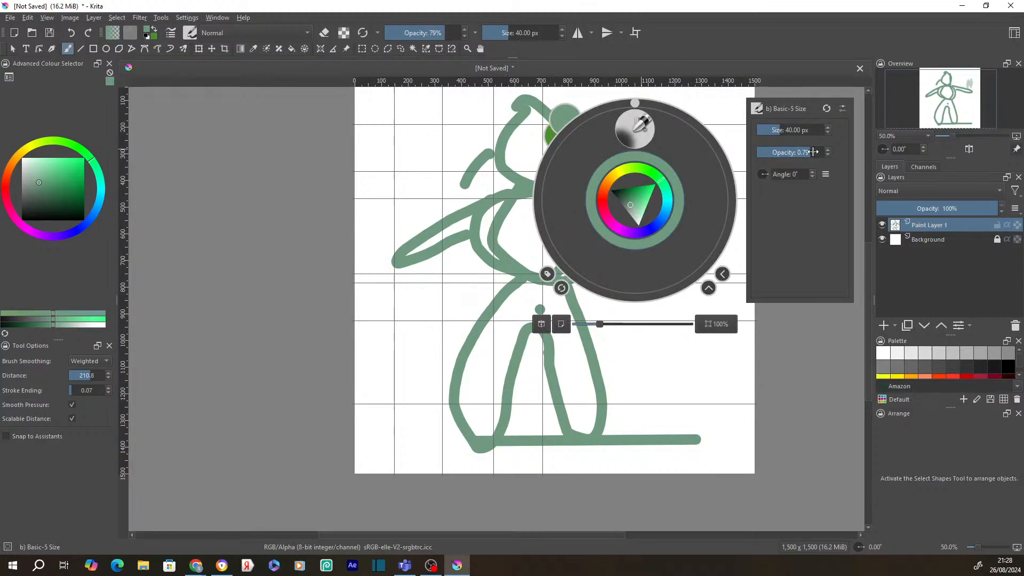
pyautogui.rightClick(684, 194)
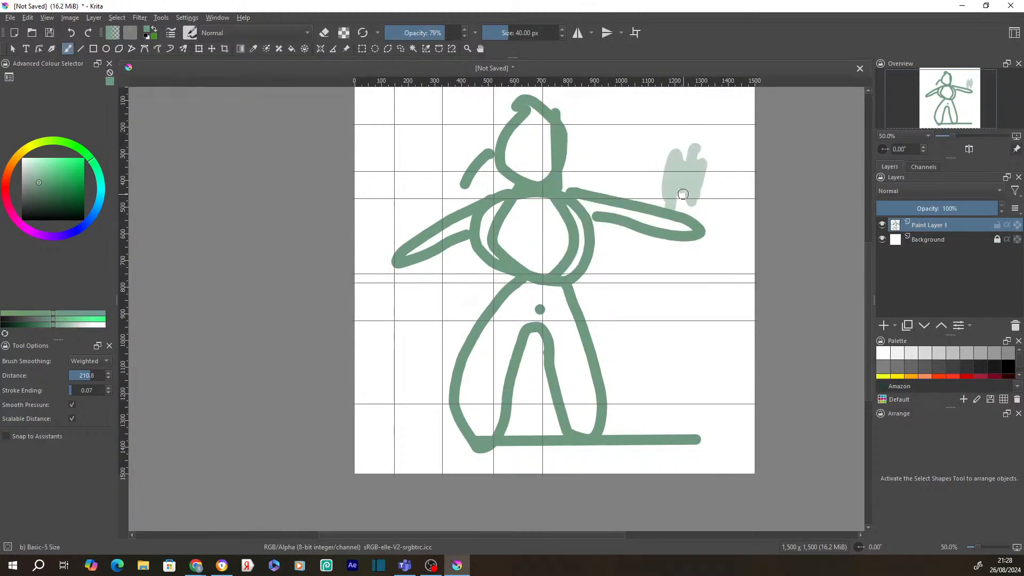
pyautogui.moveTo(690, 173); pyautogui.dragTo(666, 178)
# - Set the brush opacity to 0.71 in the pop-up palette
pyautogui.rightClick(589, 201)
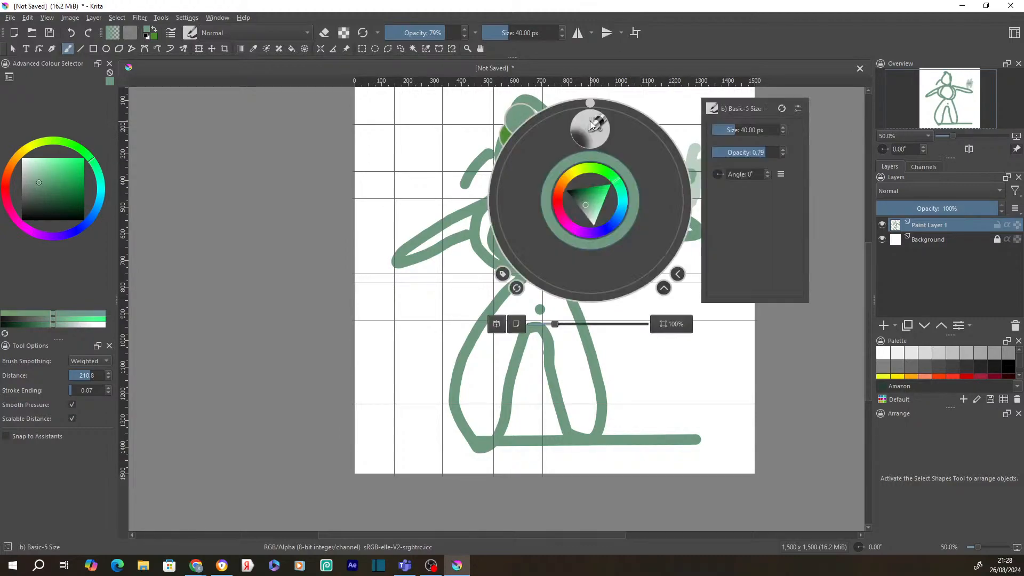
pyautogui.rightClick(661, 97)
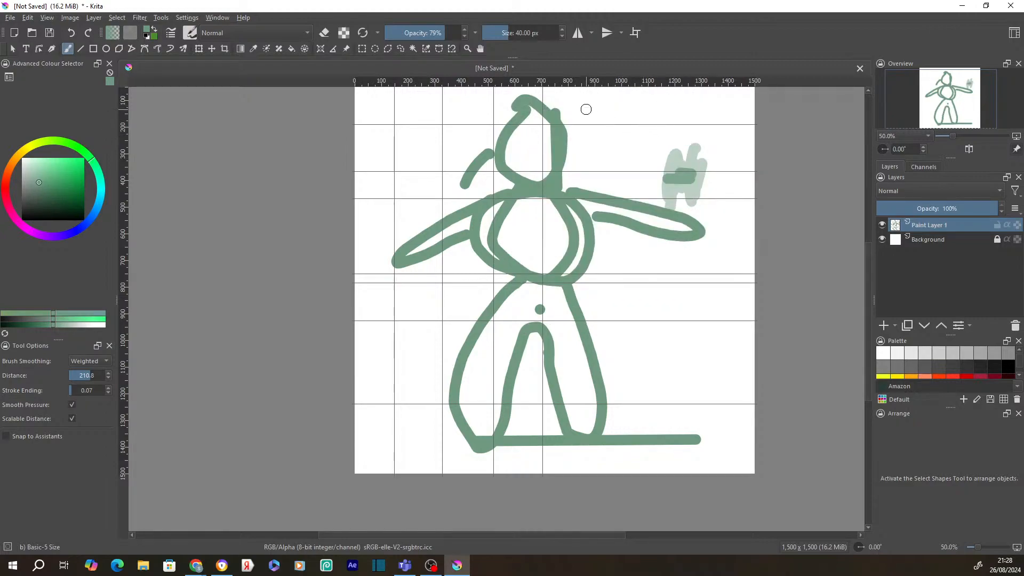
pyautogui.rightClick(586, 109)
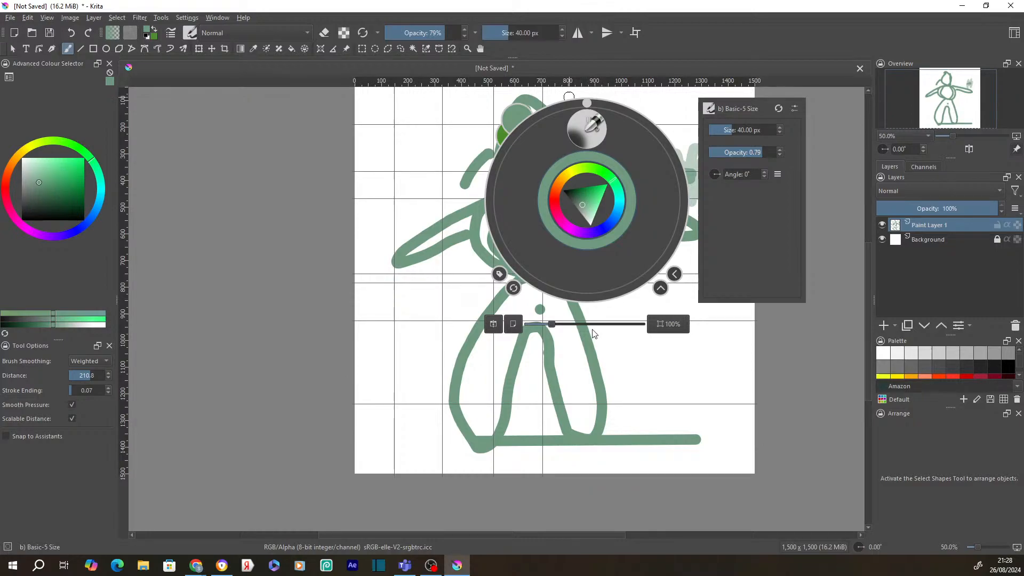
pyautogui.rightClick(624, 253)
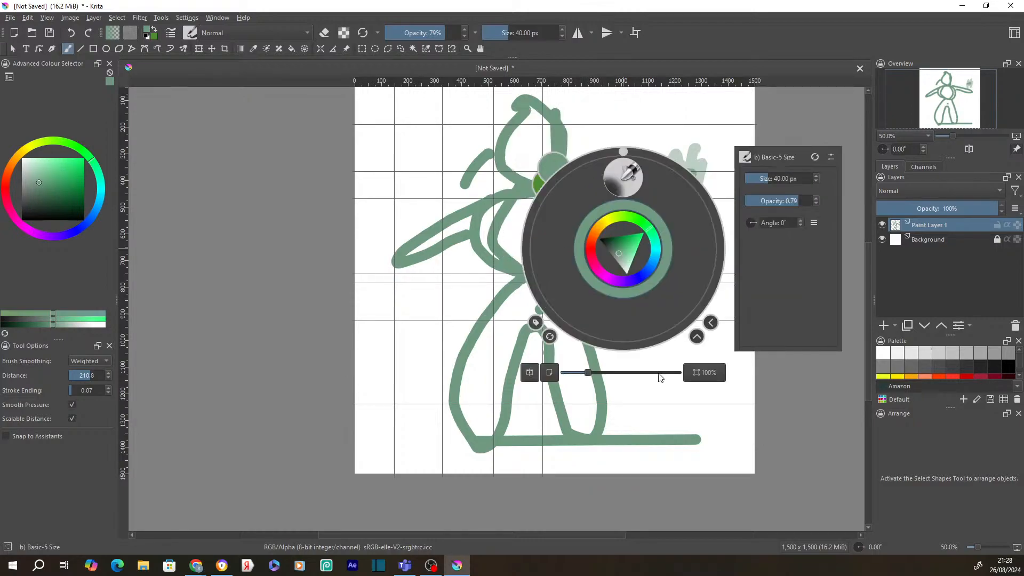
pyautogui.click(793, 202)
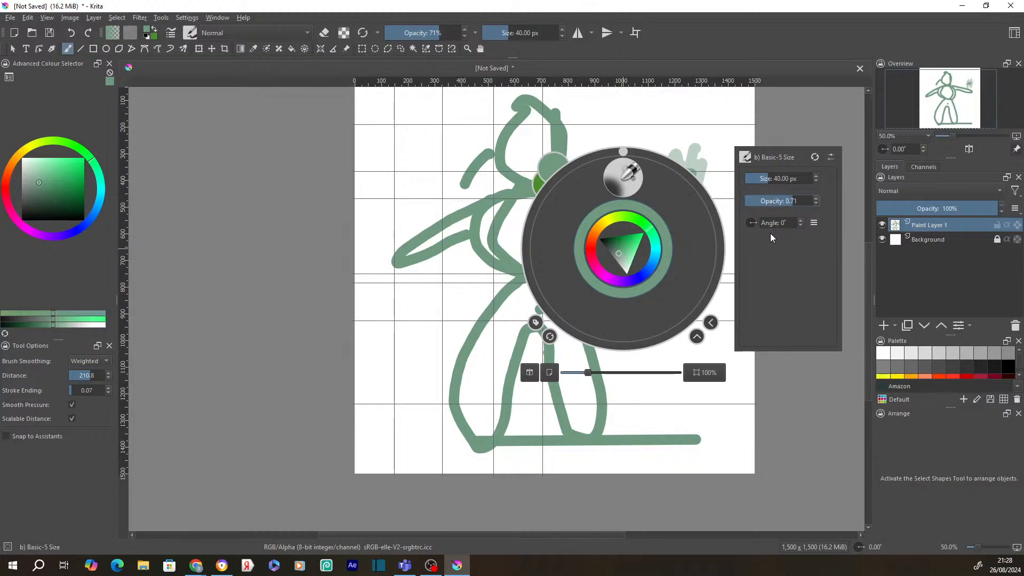
pyautogui.click(704, 160)
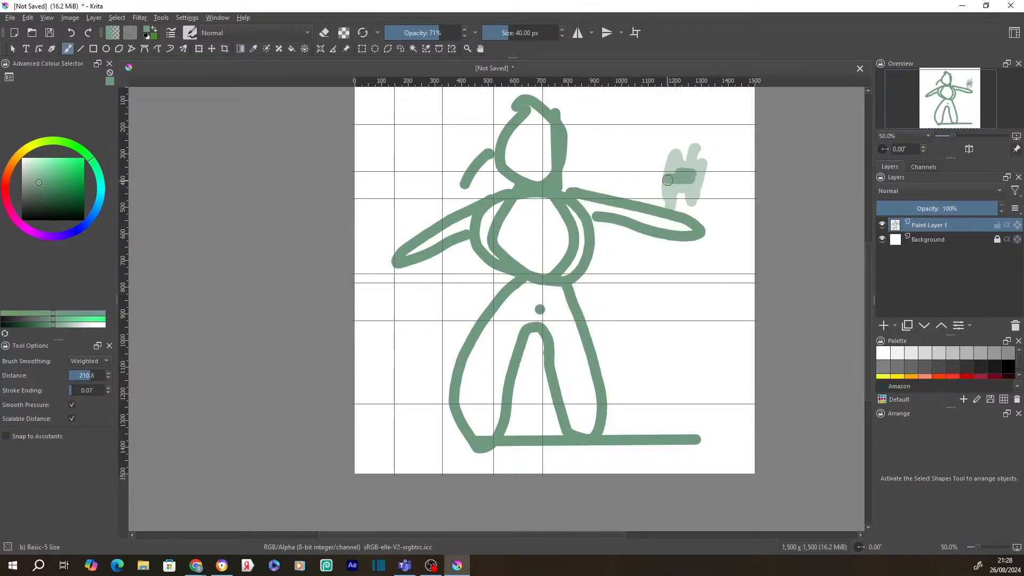
# - Layer eight horizontal 71%-opacity strokes across the hand into a dense shaded block
pyautogui.moveTo(663, 182); pyautogui.dragTo(710, 187)
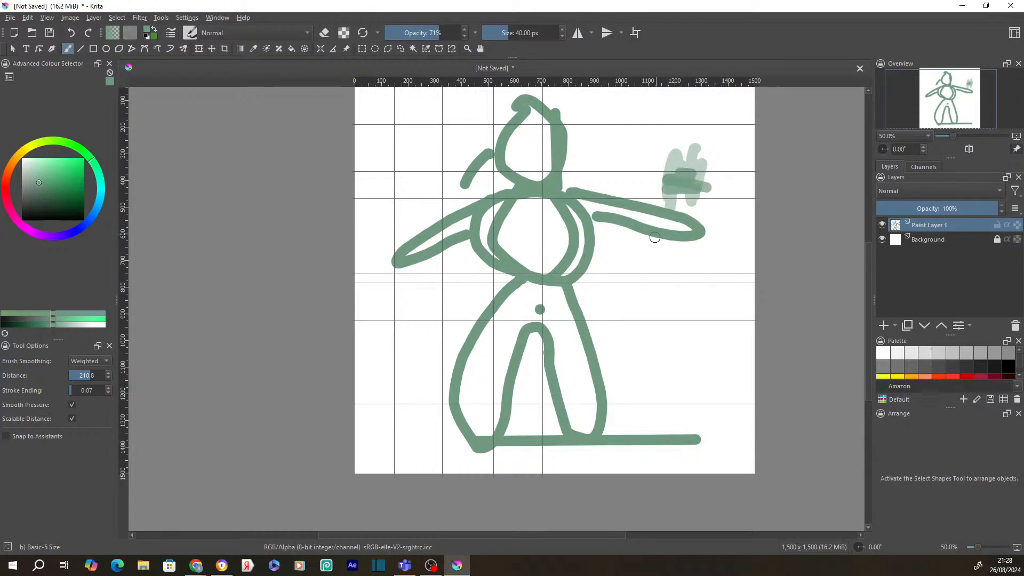
pyautogui.rightClick(666, 322)
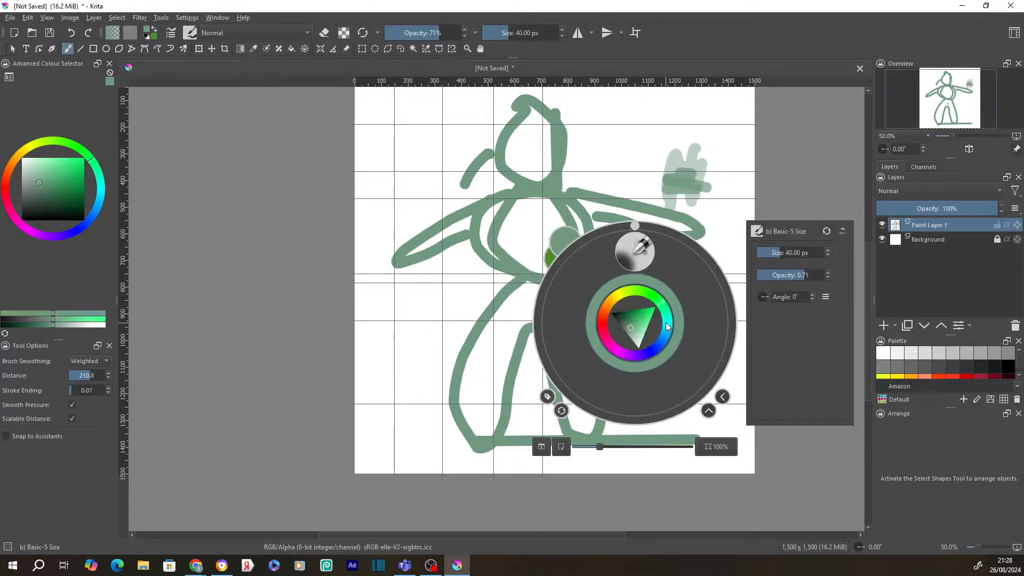
pyautogui.click(736, 264)
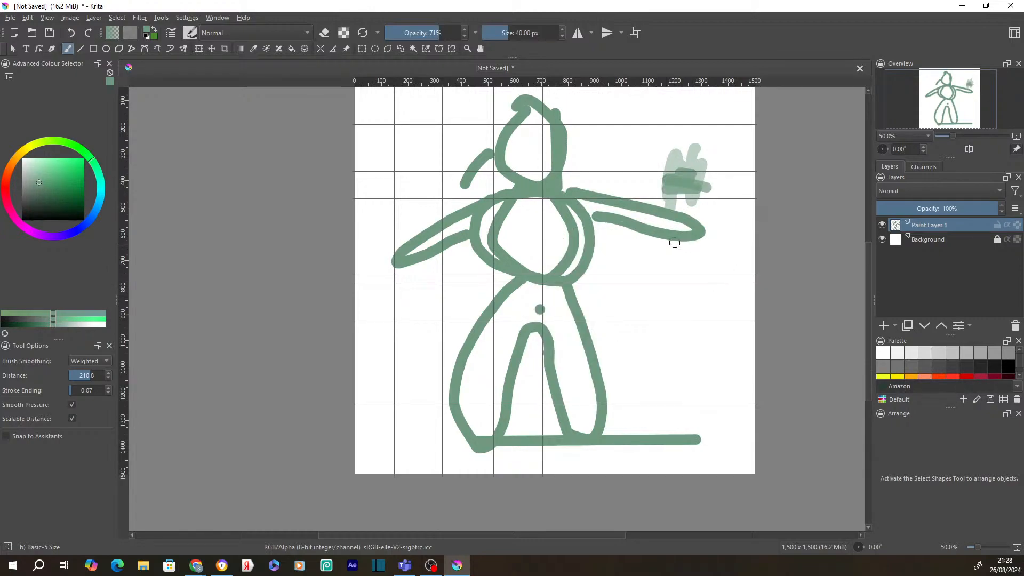
pyautogui.moveTo(661, 162); pyautogui.dragTo(705, 164)
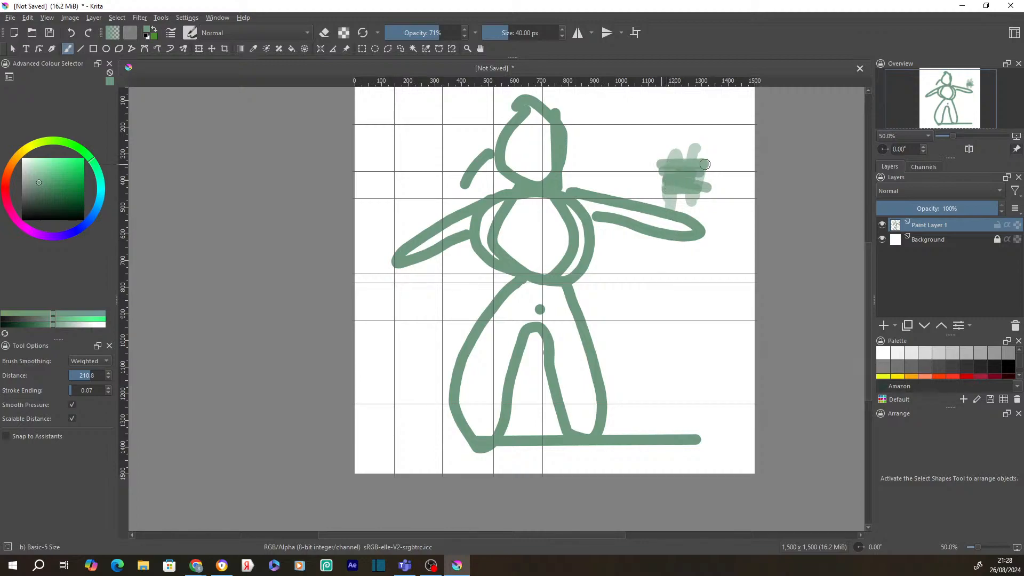
pyautogui.moveTo(635, 191); pyautogui.dragTo(722, 189)
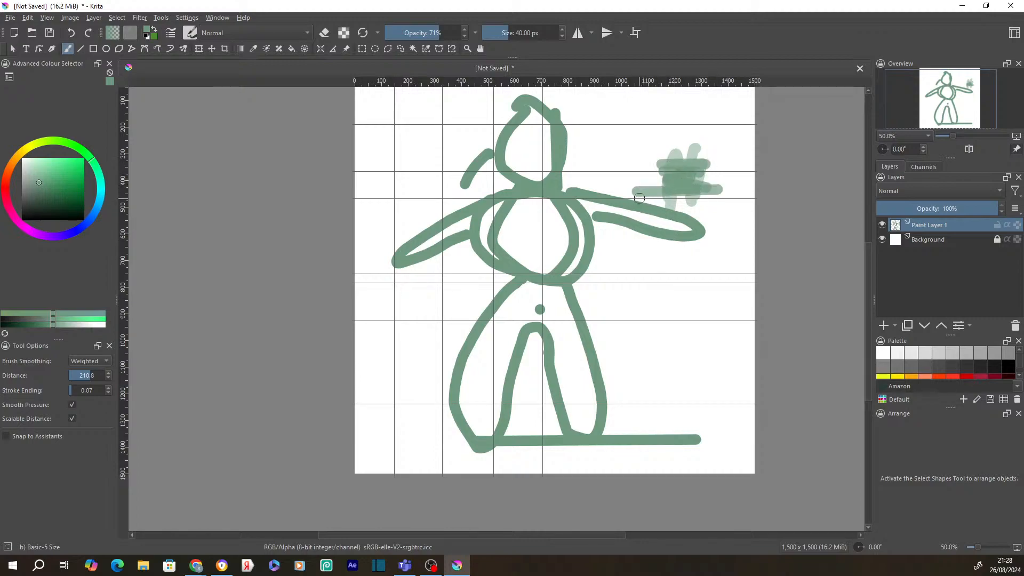
pyautogui.moveTo(657, 199); pyautogui.dragTo(718, 197)
pyautogui.moveTo(638, 172); pyautogui.dragTo(703, 174)
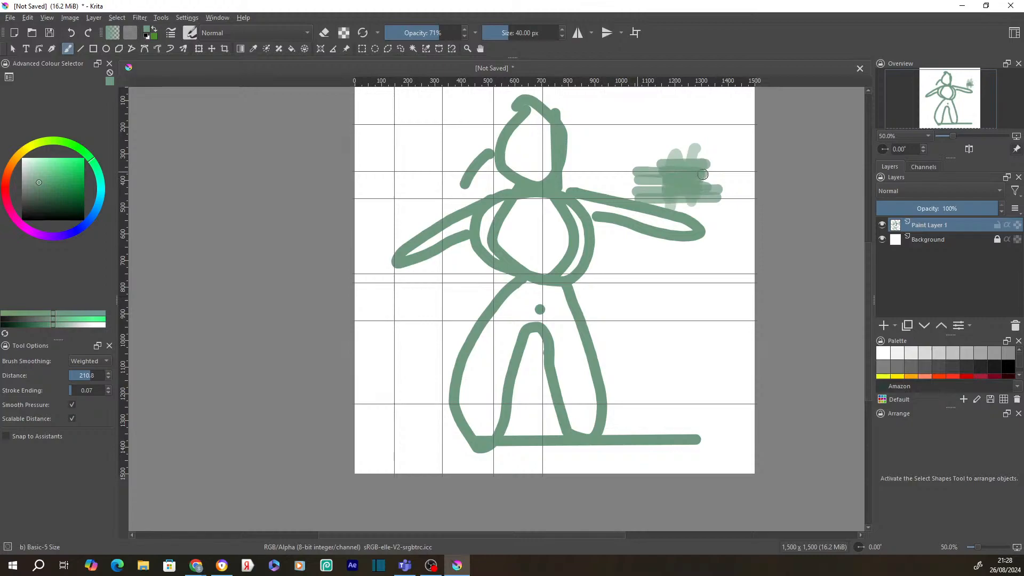
pyautogui.moveTo(638, 181)
pyautogui.mouseDown()
pyautogui.moveTo(697, 183)
pyautogui.moveTo(644, 190)
pyautogui.moveTo(714, 191)
pyautogui.mouseUp()
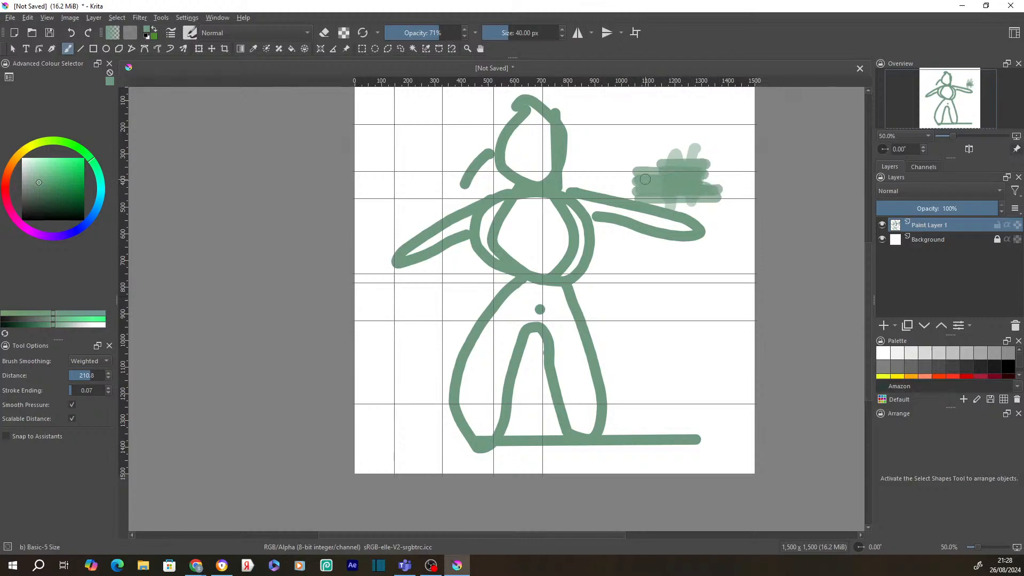
pyautogui.moveTo(643, 169); pyautogui.dragTo(736, 168)
pyautogui.moveTo(634, 160); pyautogui.dragTo(693, 178)
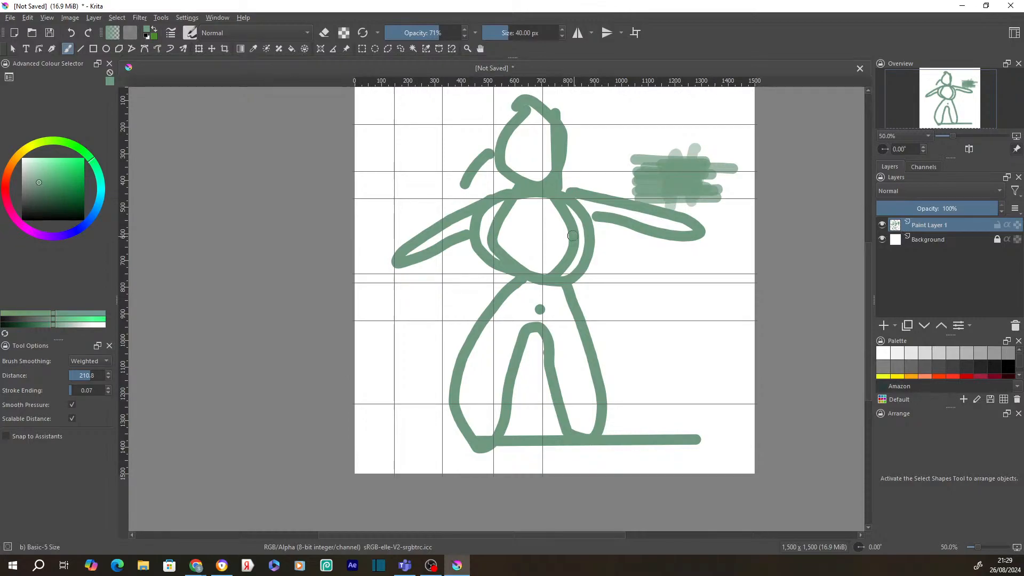
# - In the pop-up palette, nudge the brush angle to 1° and back to 0°
pyautogui.rightClick(635, 200)
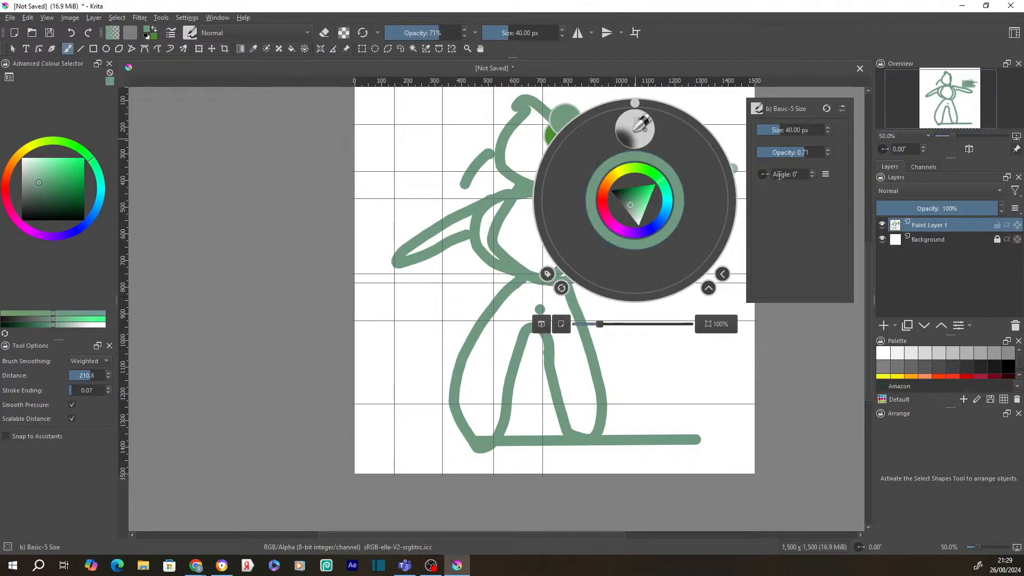
pyautogui.click(812, 173)
pyautogui.click(813, 177)
# - Switch to canvas-only view and draw a pale looping stroke over the figure's legs
pyautogui.click(560, 325)
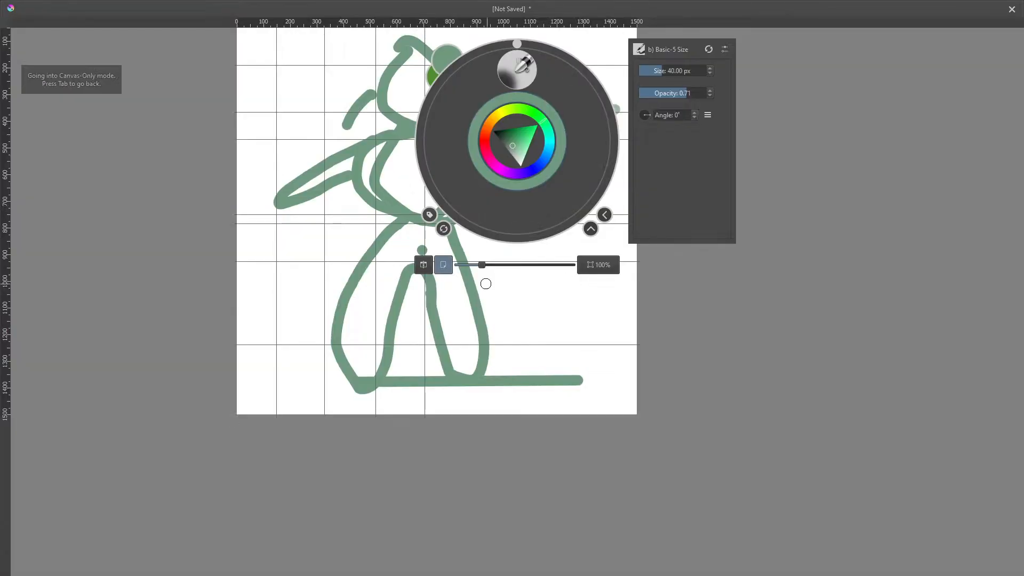
pyautogui.click(467, 319)
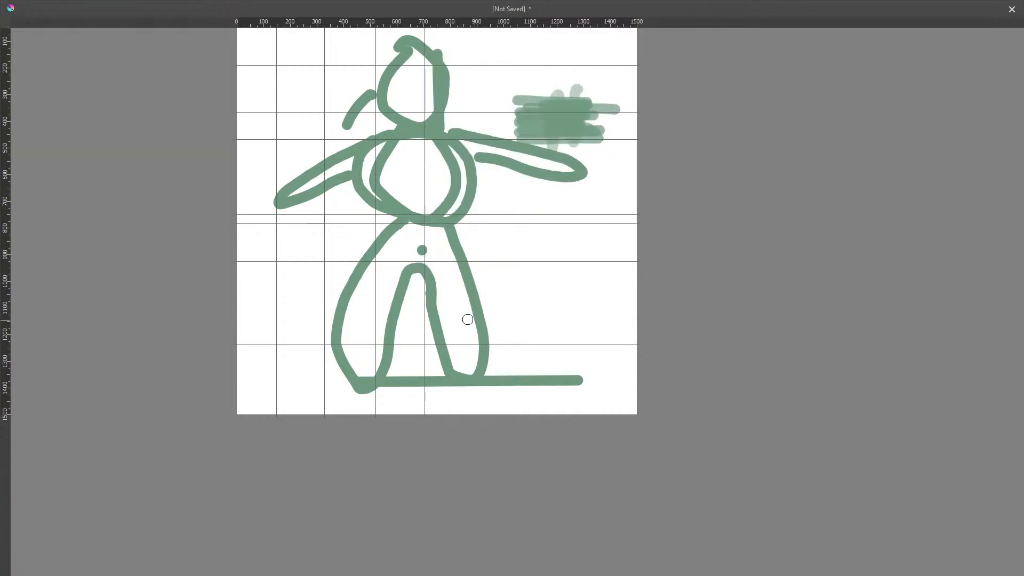
pyautogui.moveTo(467, 319); pyautogui.dragTo(517, 281)
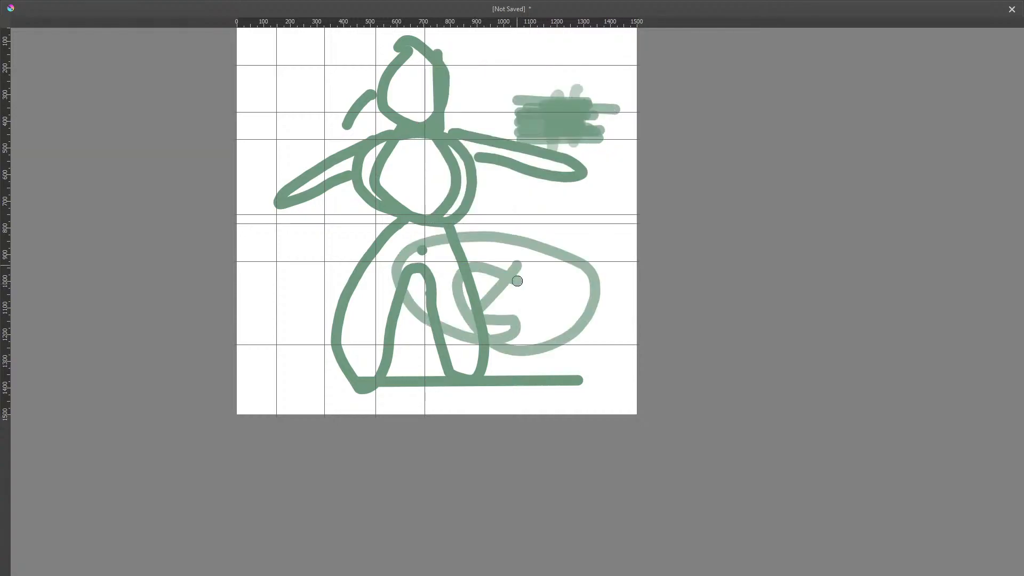
pyautogui.rightClick(518, 280)
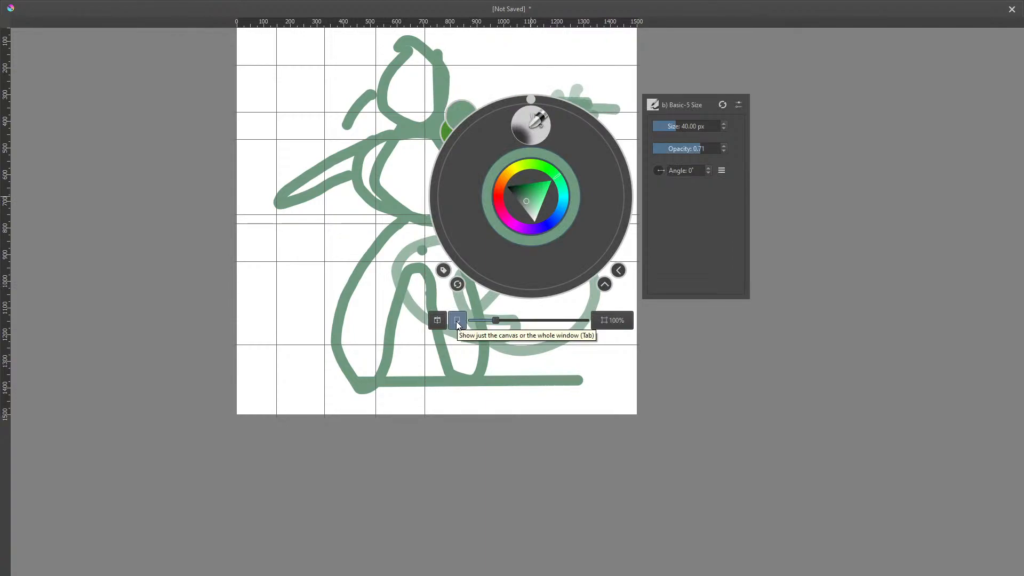
# - Zoom in and paint two short green dabs near the pale loop's edge
pyautogui.scroll(1, 583, 434)
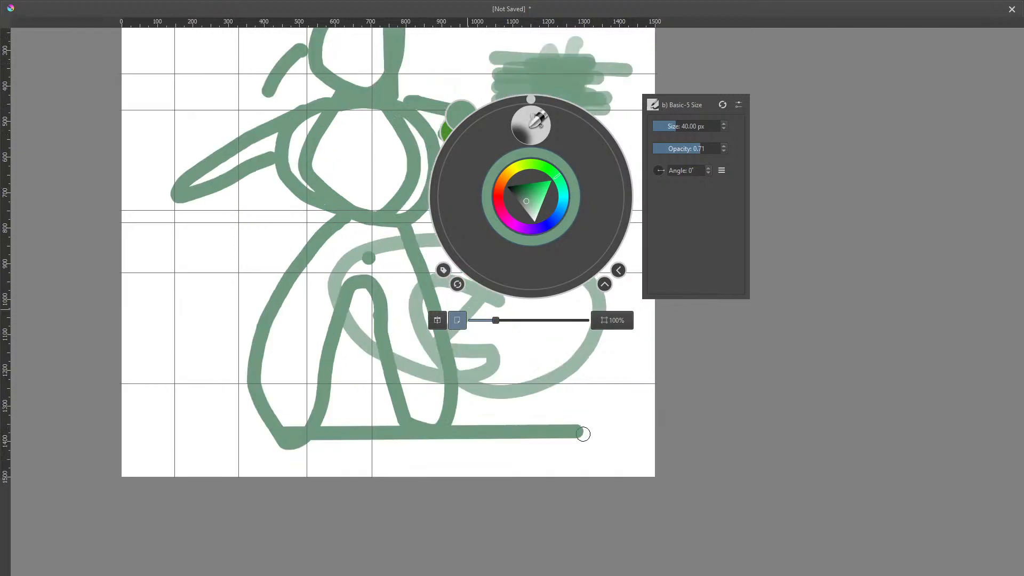
pyautogui.scroll(2, 583, 434)
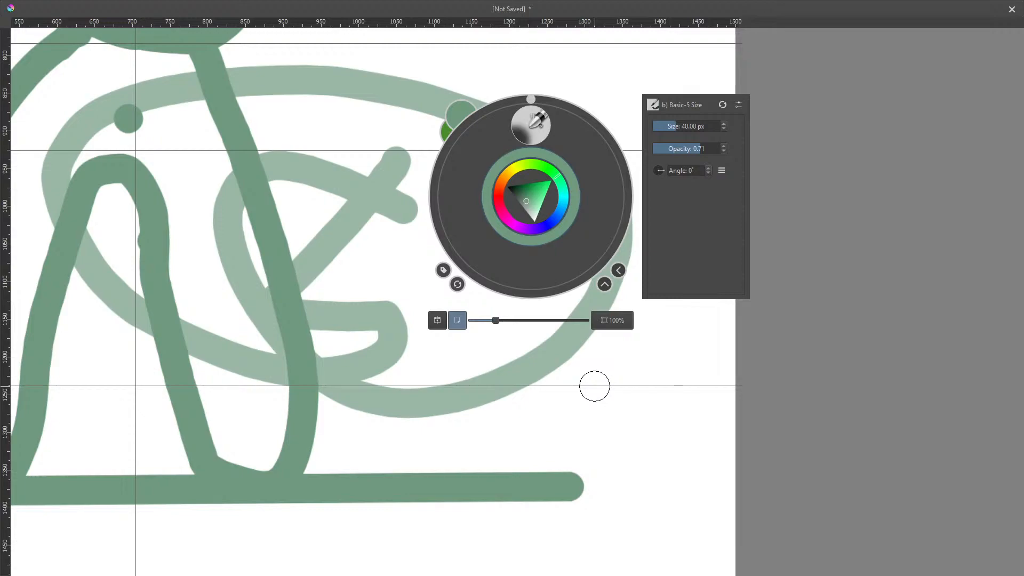
pyautogui.scroll(2, 595, 386)
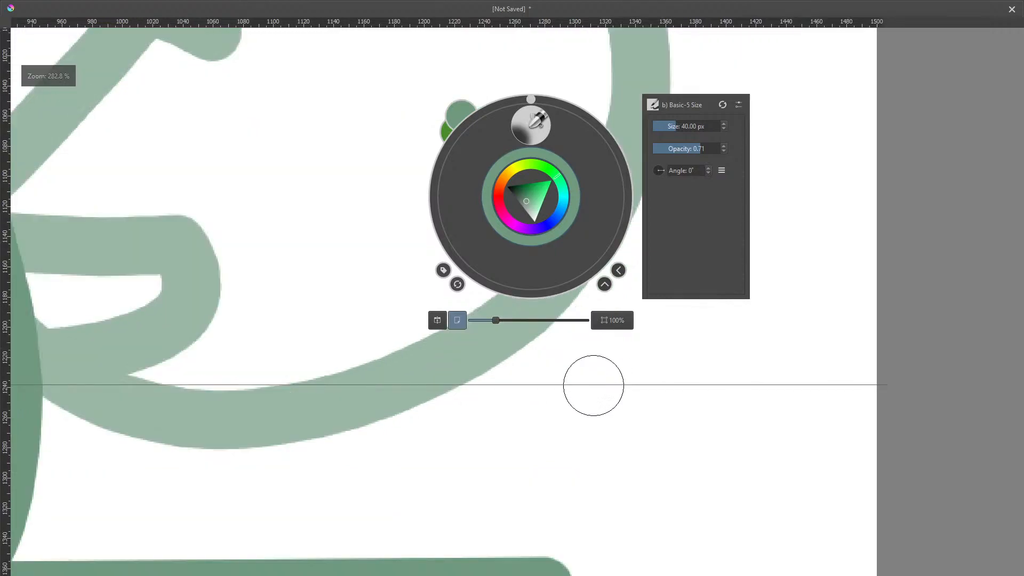
pyautogui.scroll(2, 594, 385)
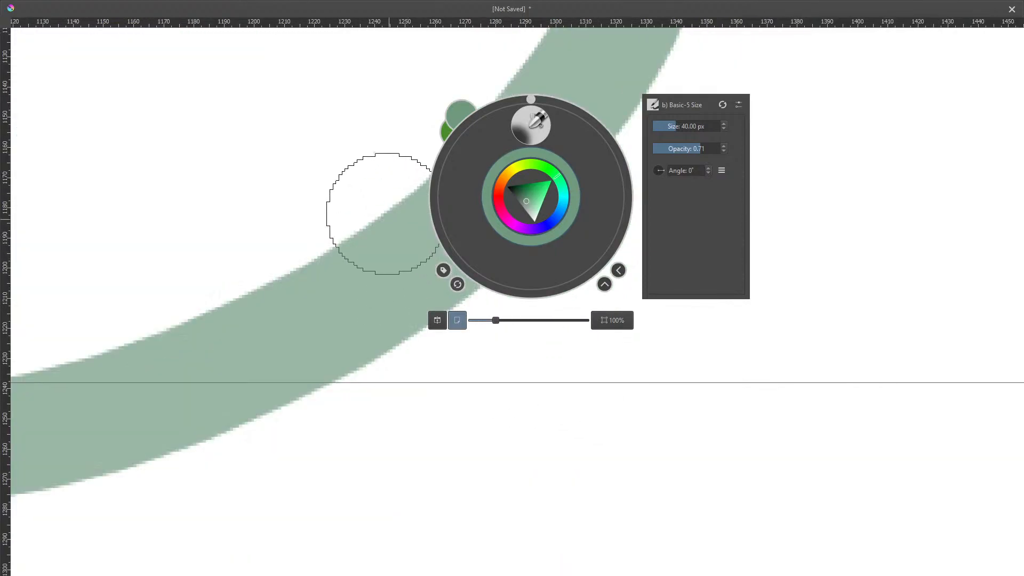
pyautogui.scroll(2, 400, 245)
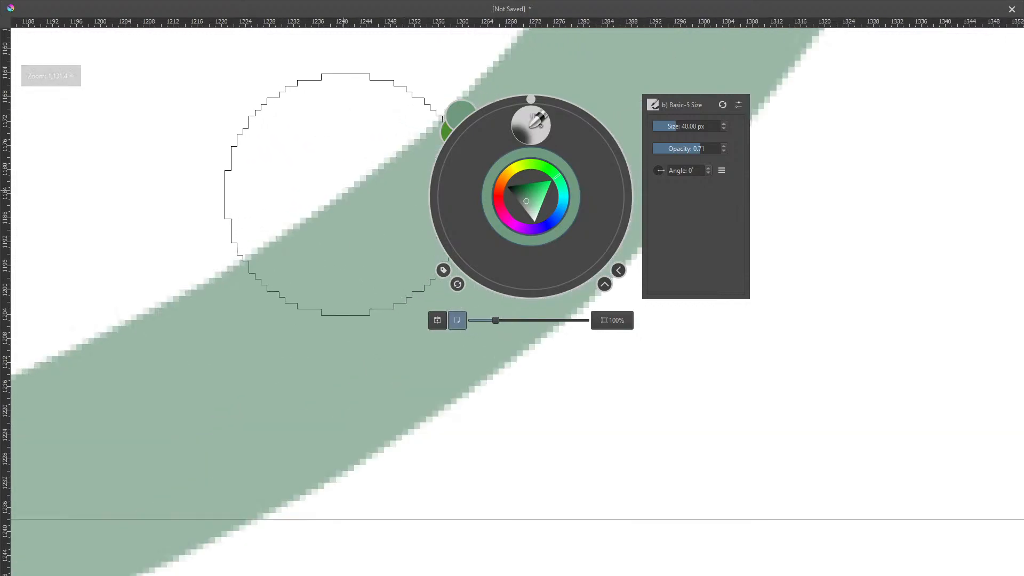
pyautogui.click(309, 142)
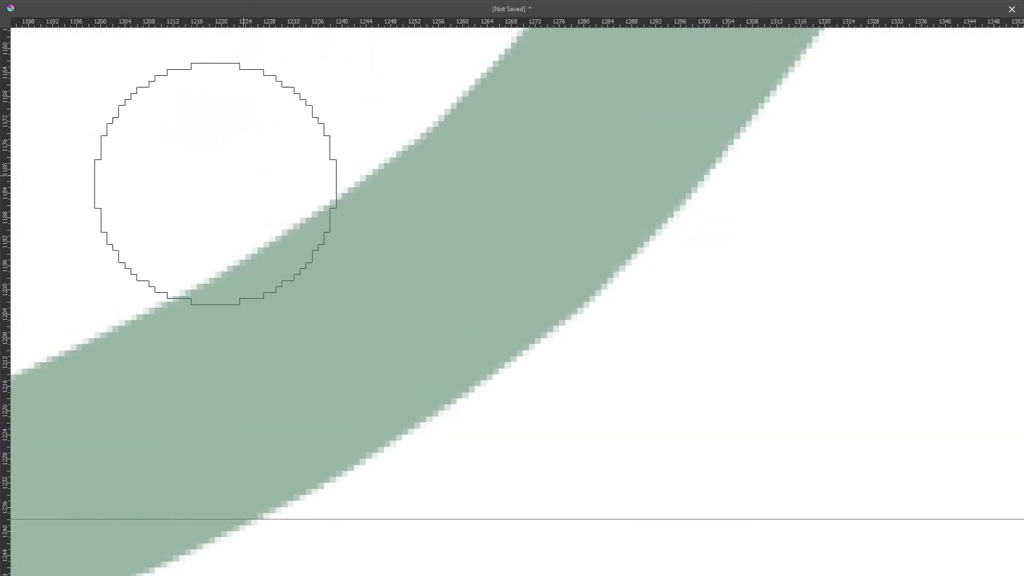
pyautogui.moveTo(242, 144); pyautogui.dragTo(435, 160)
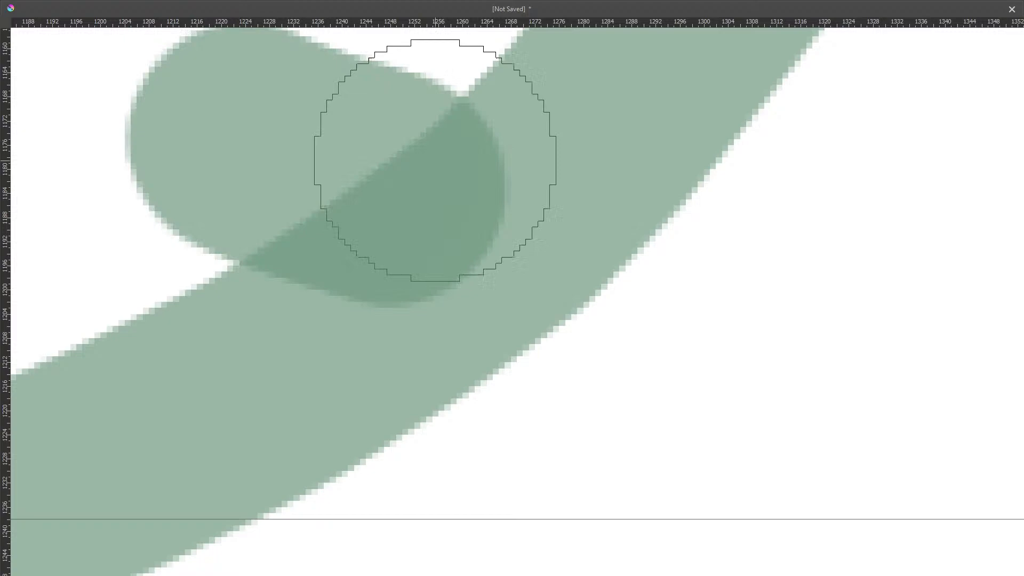
pyautogui.moveTo(764, 261); pyautogui.dragTo(700, 356)
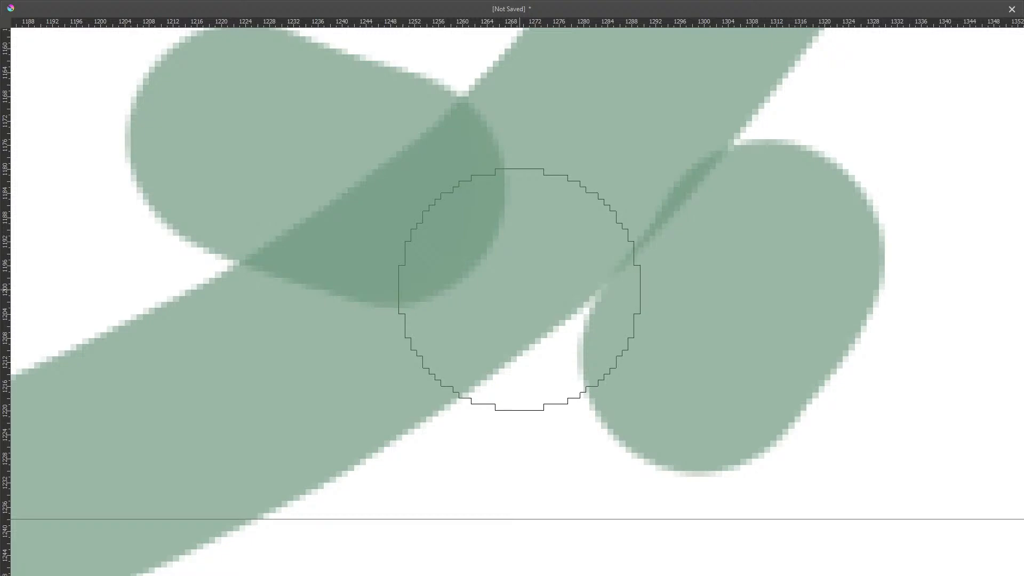
# - Pan the view along the pale loop to the darker leg stroke
pyautogui.moveTo(517, 320); pyautogui.dragTo(688, 249)
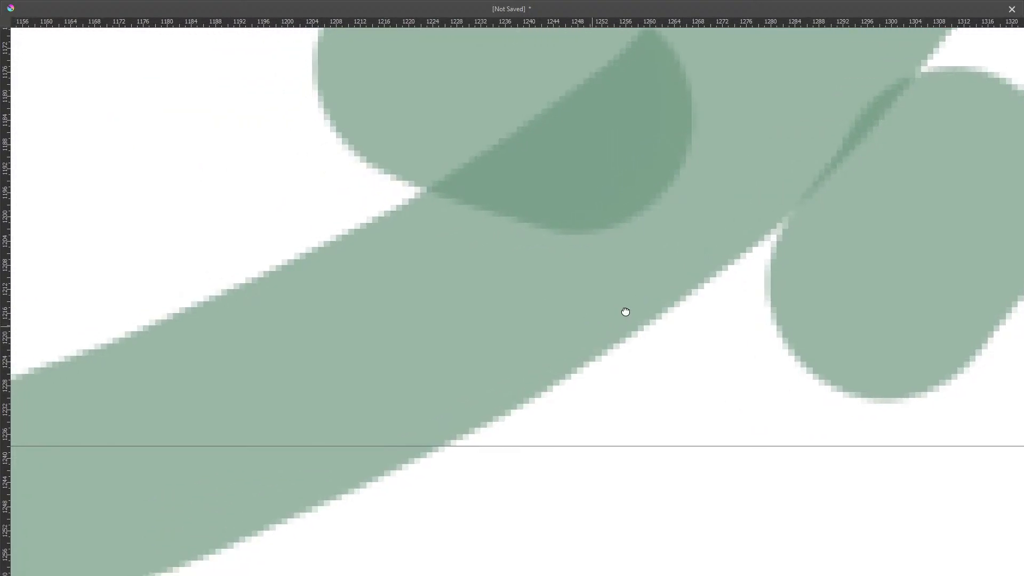
pyautogui.moveTo(624, 311); pyautogui.dragTo(730, 278)
pyautogui.moveTo(521, 356); pyautogui.dragTo(729, 196)
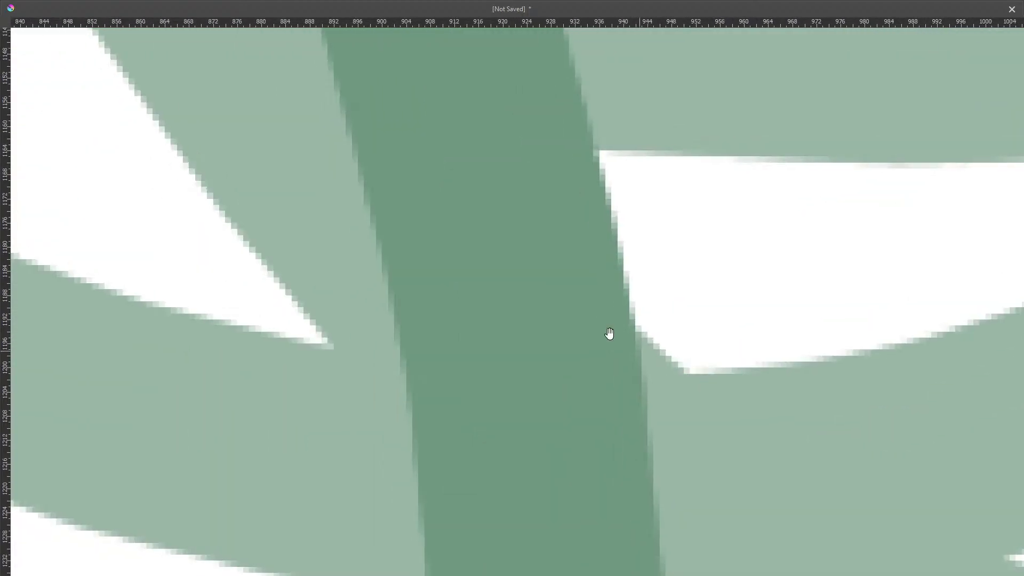
pyautogui.moveTo(608, 336); pyautogui.dragTo(536, 325)
pyautogui.scroll(-10, 536, 326)
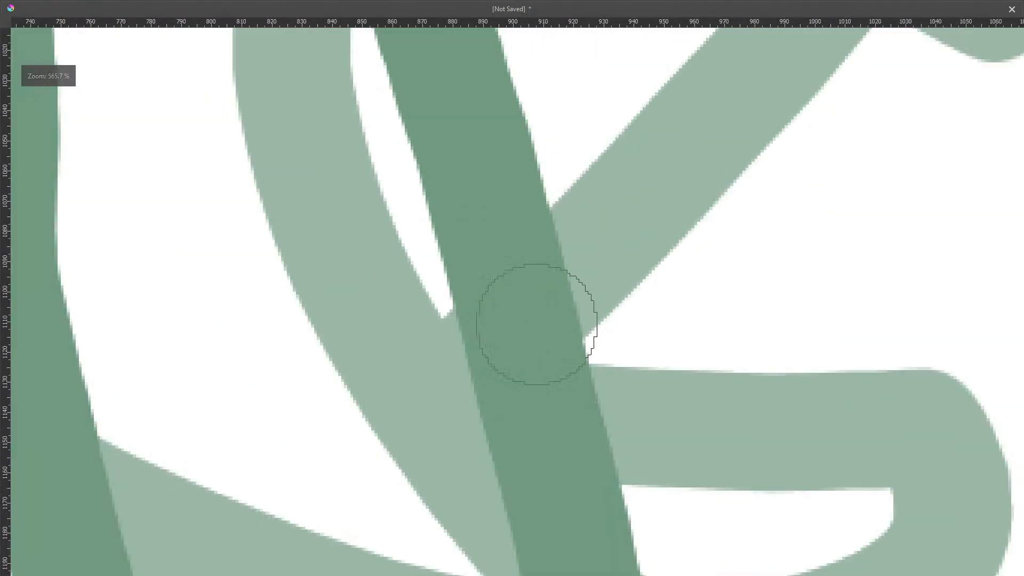
pyautogui.scroll(5, 530, 271)
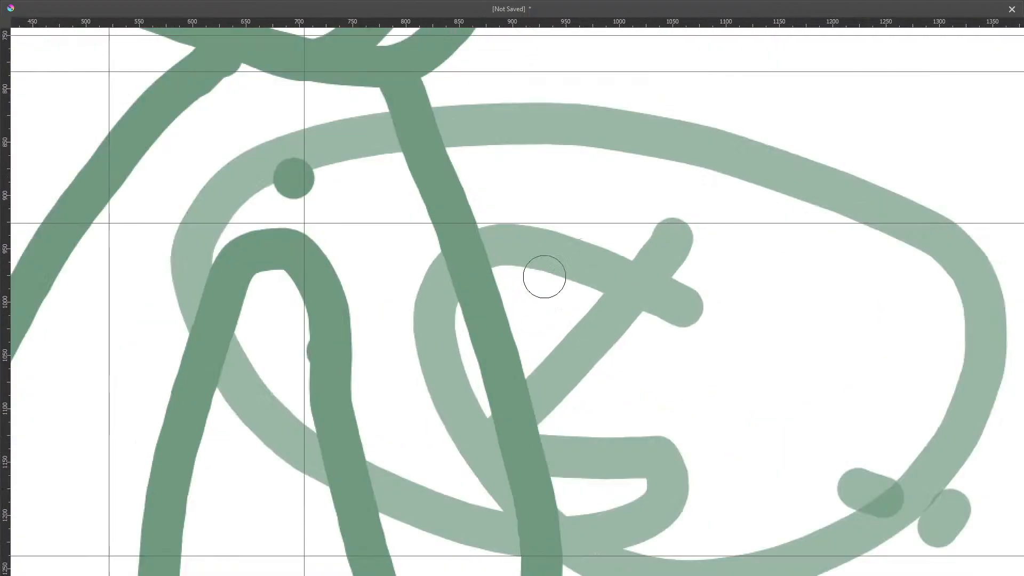
pyautogui.scroll(-7, 544, 277)
pyautogui.scroll(1, 544, 277)
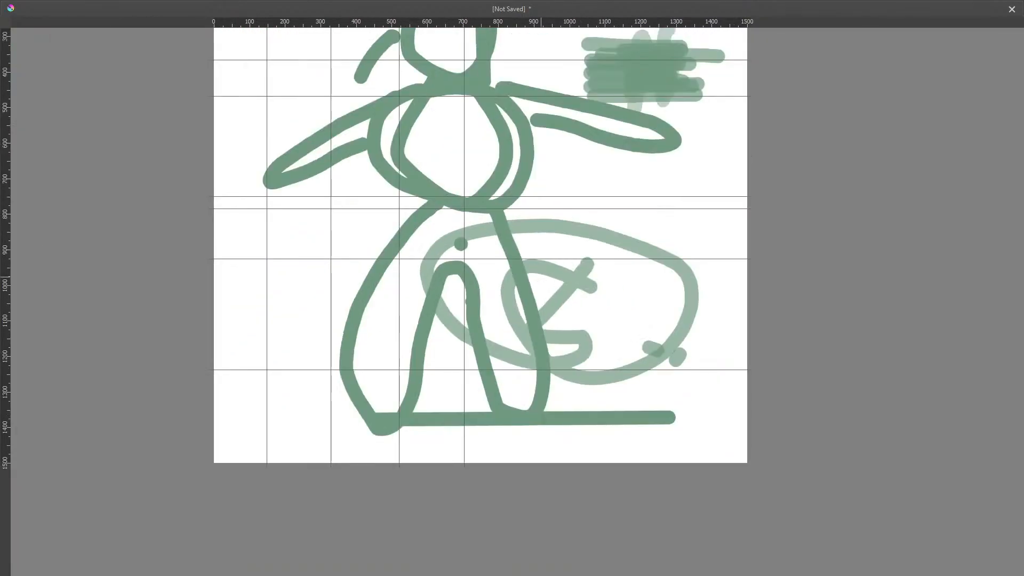
pyautogui.rightClick(542, 277)
# - Leave canvas-only mode and select the Bezier Curve Selection Tool
pyautogui.press('Tab')
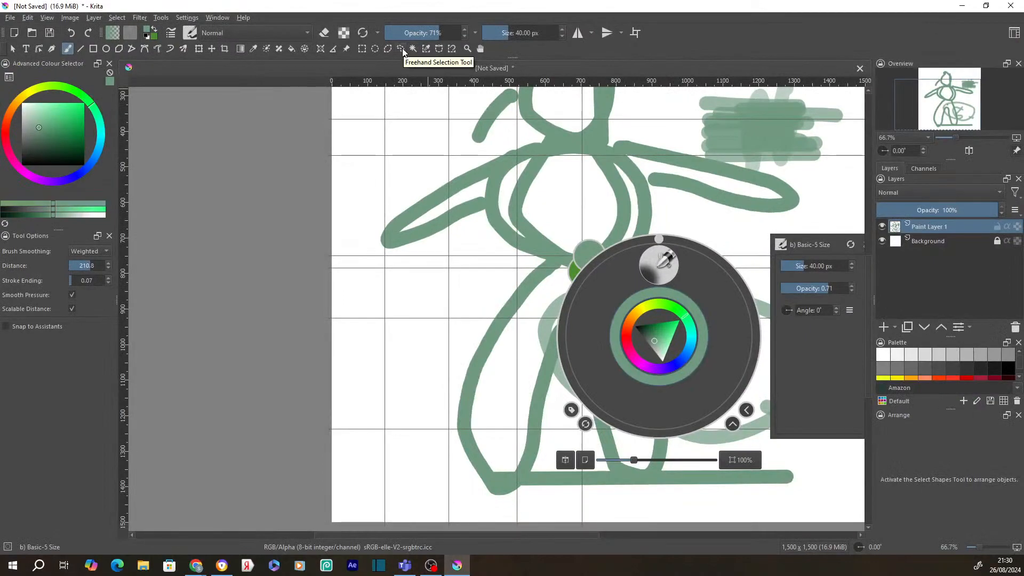
pyautogui.click(439, 48)
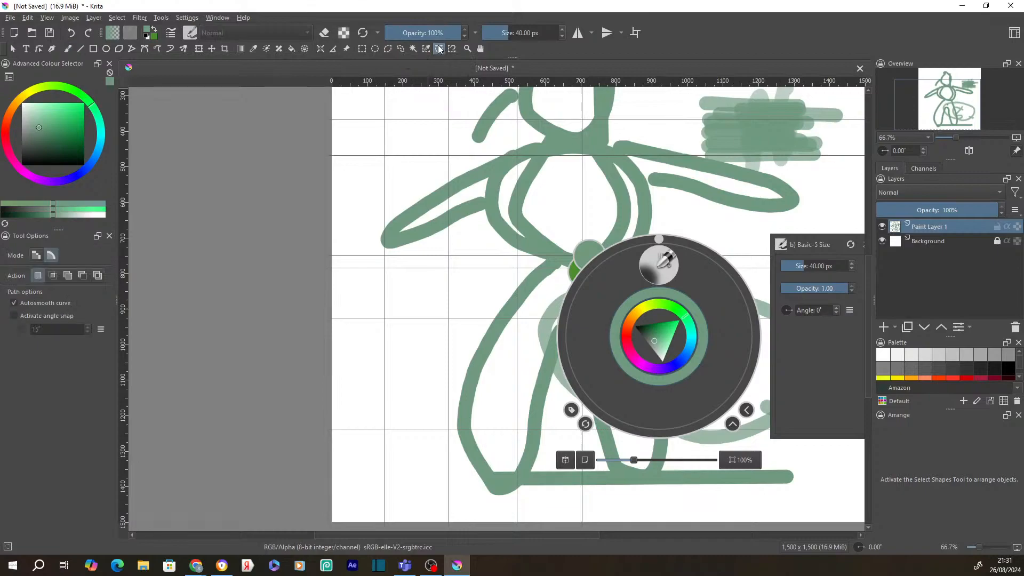
pyautogui.scroll(11, 474, 229)
pyautogui.scroll(-1, 480, 224)
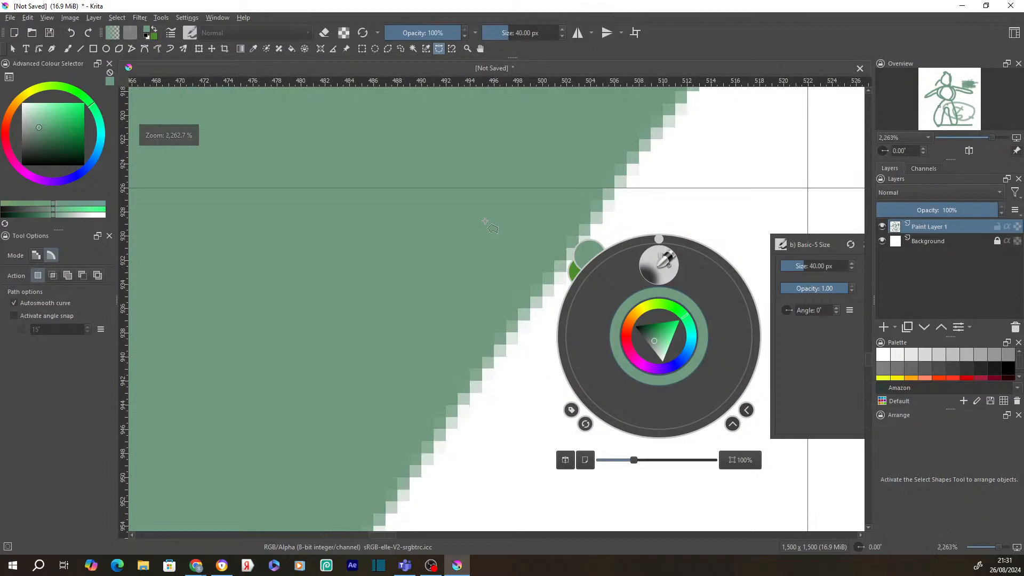
# - Place curve points down the leg stroke's right edge and close them into a selection
pyautogui.click(679, 105)
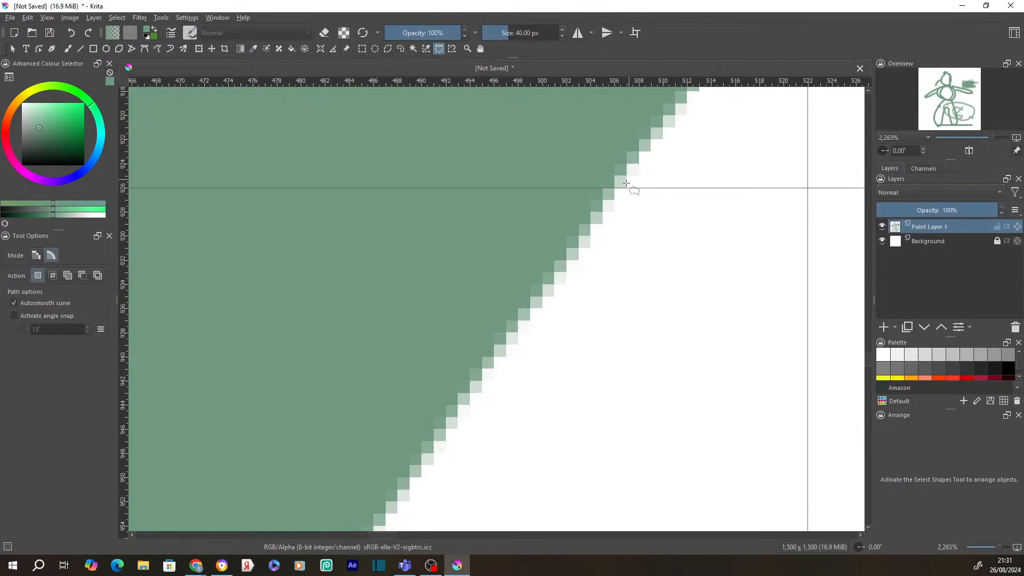
pyautogui.click(657, 120)
pyautogui.moveTo(384, 483); pyautogui.dragTo(471, 50)
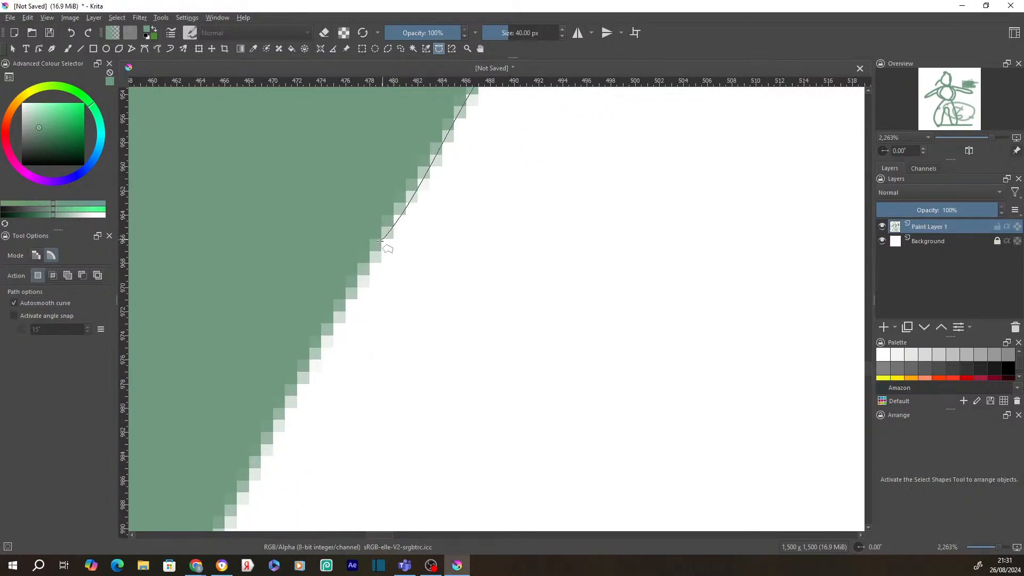
pyautogui.scroll(-6, 266, 447)
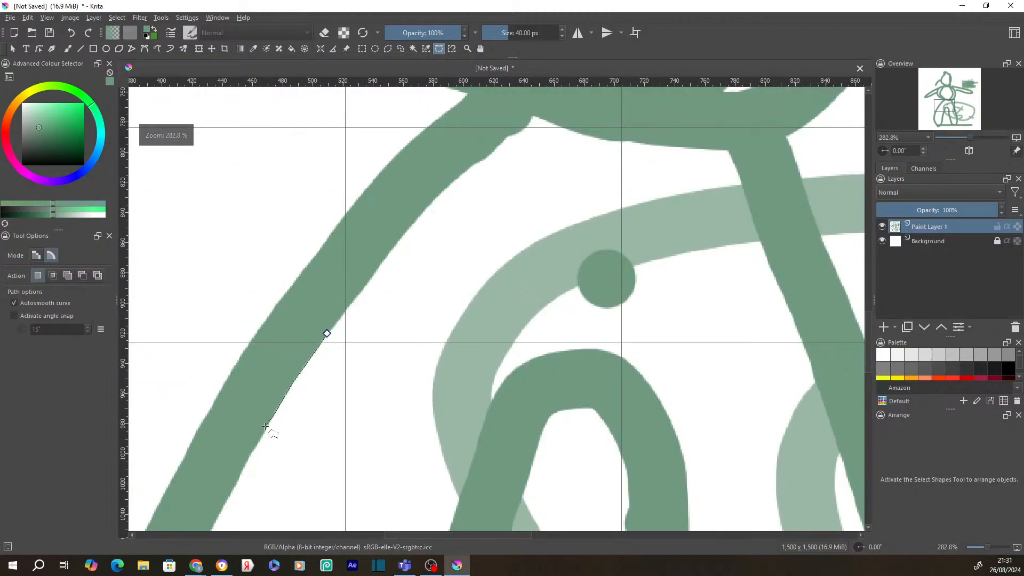
pyautogui.scroll(8, 265, 427)
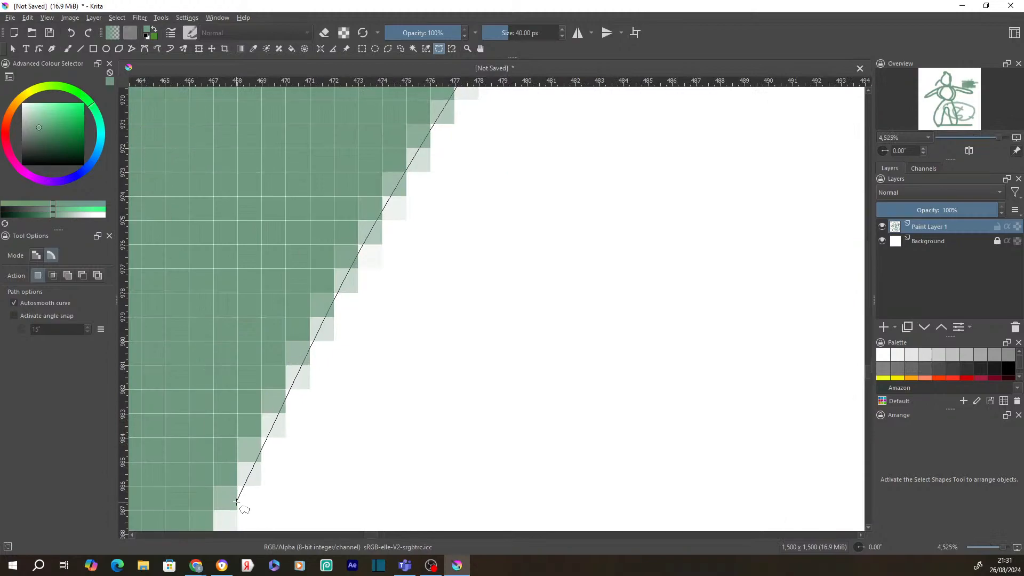
pyautogui.scroll(-3, 236, 503)
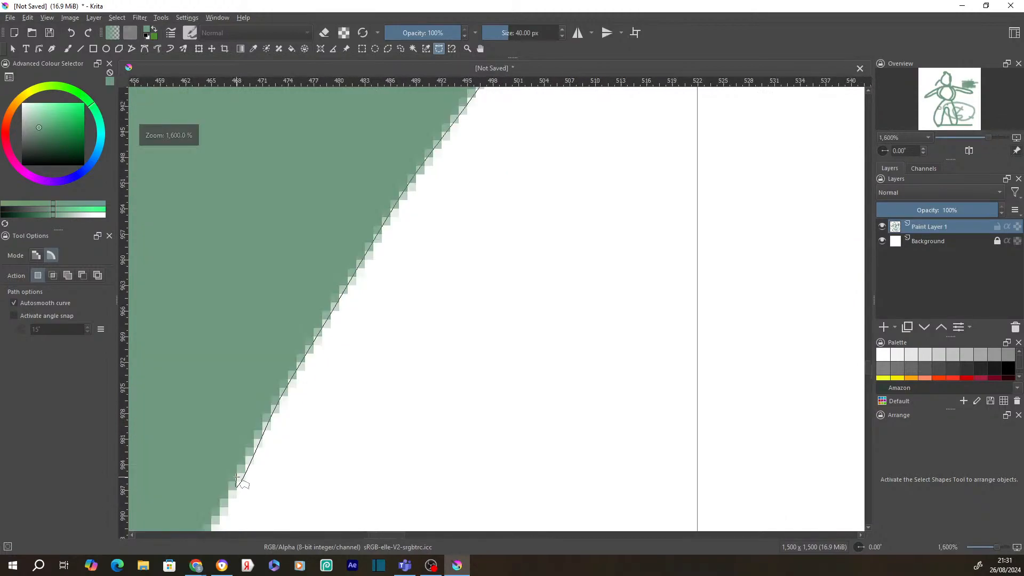
pyautogui.click(236, 478)
pyautogui.scroll(-2, 237, 478)
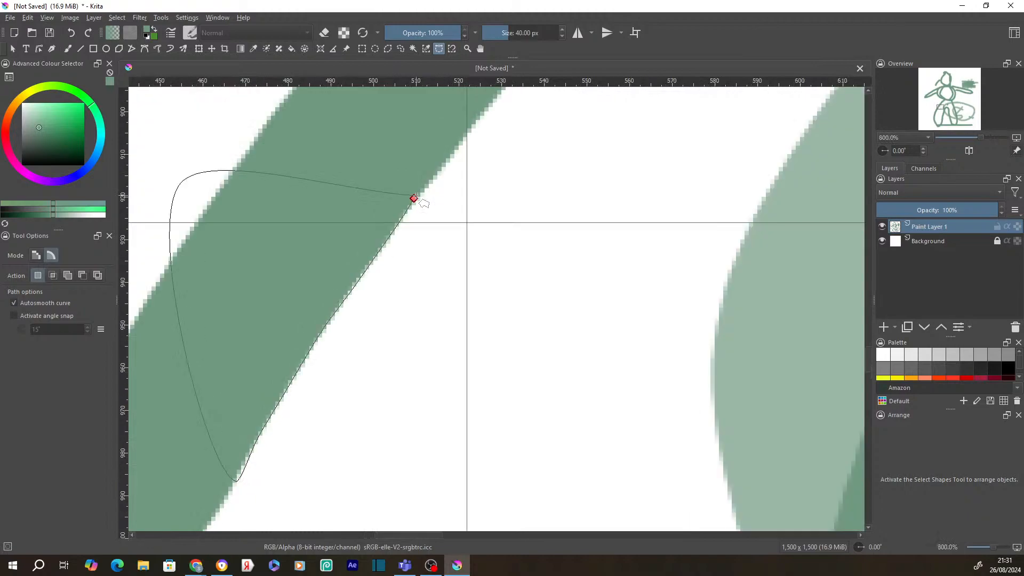
pyautogui.click(414, 199)
pyautogui.scroll(6, 335, 316)
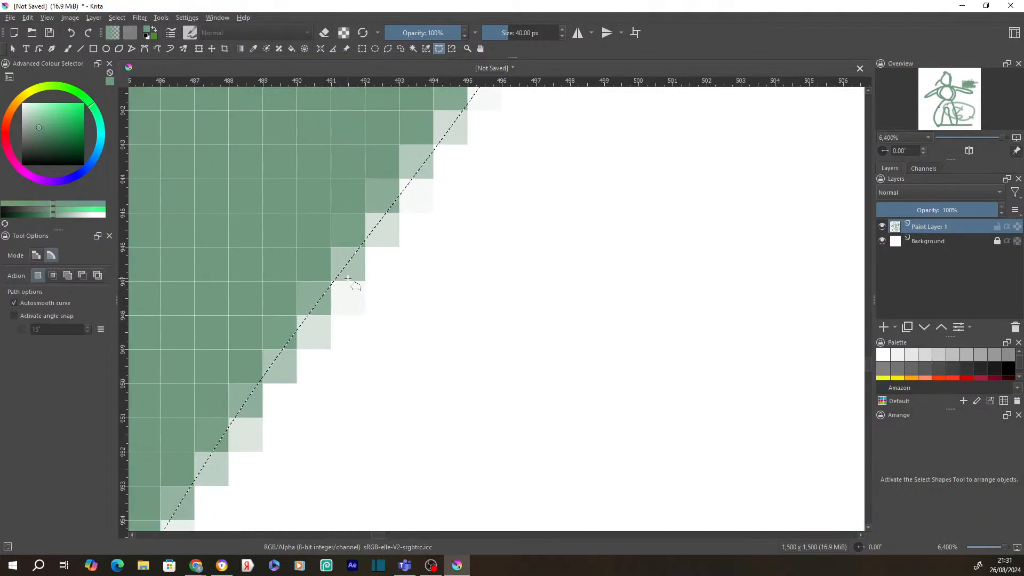
pyautogui.scroll(-4, 352, 266)
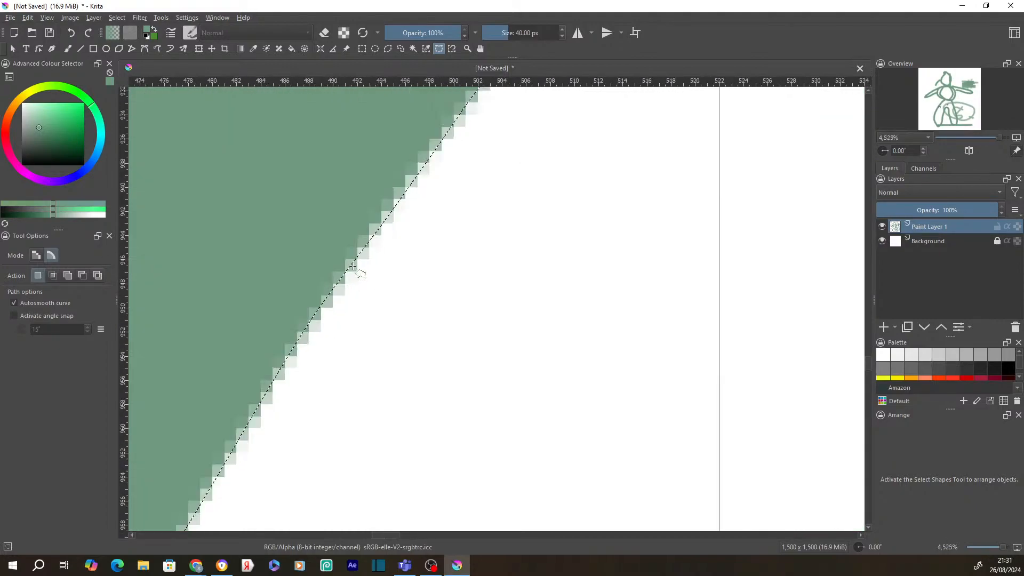
pyautogui.scroll(-1, 352, 266)
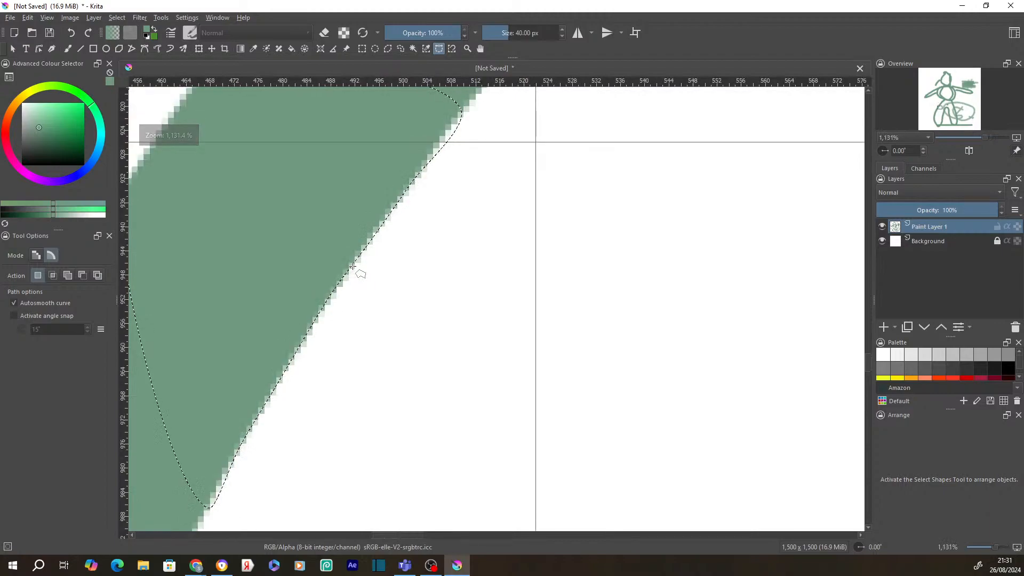
pyautogui.scroll(-1, 353, 266)
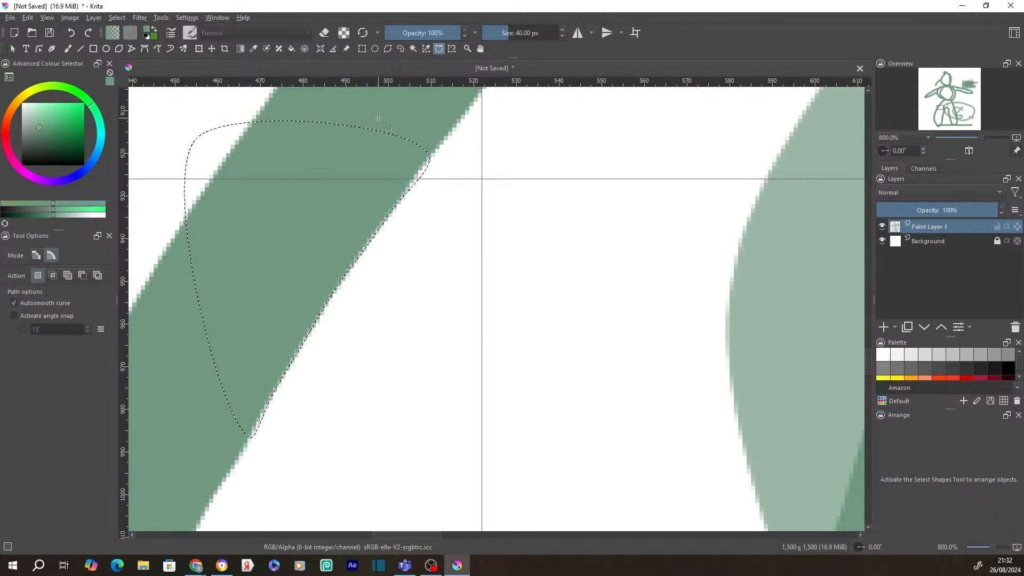
# - Convert the curved selection to a vector shape with Selection Actions › Convert to Shape
pyautogui.rightClick(248, 126)
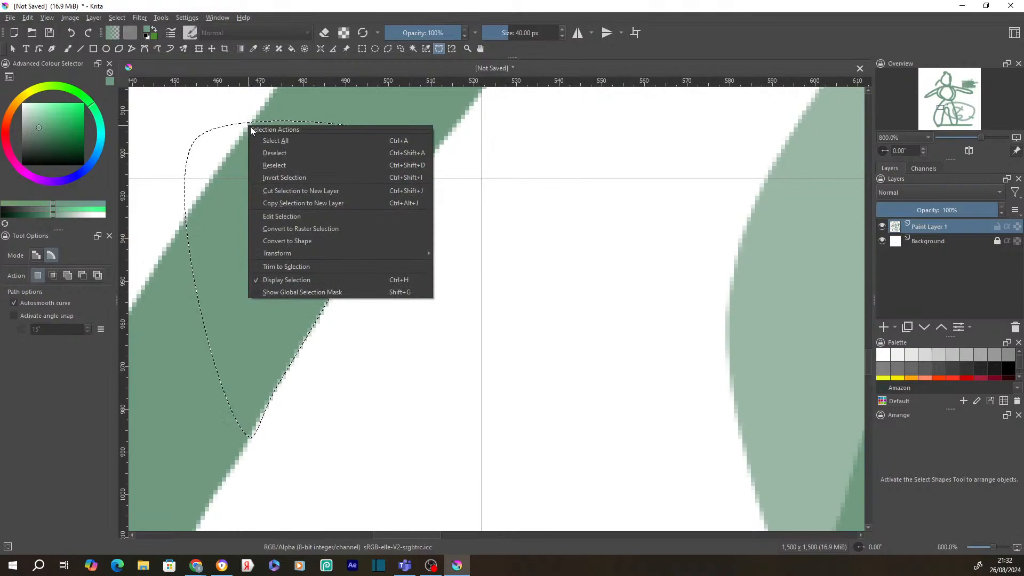
pyautogui.click(328, 241)
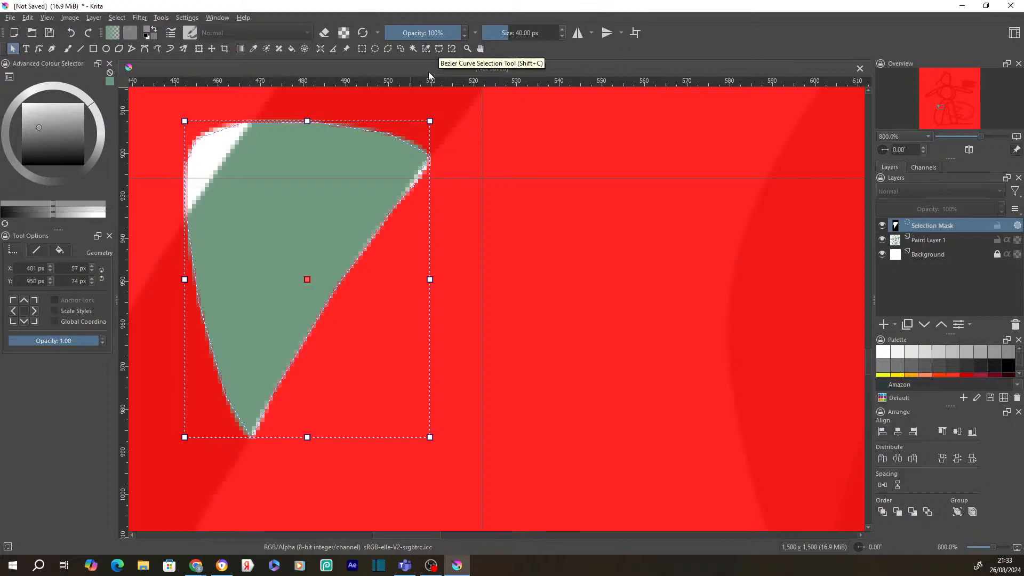
# - Start node editing on the selection shape and move a right-edge node slightly outward
pyautogui.rightClick(431, 227)
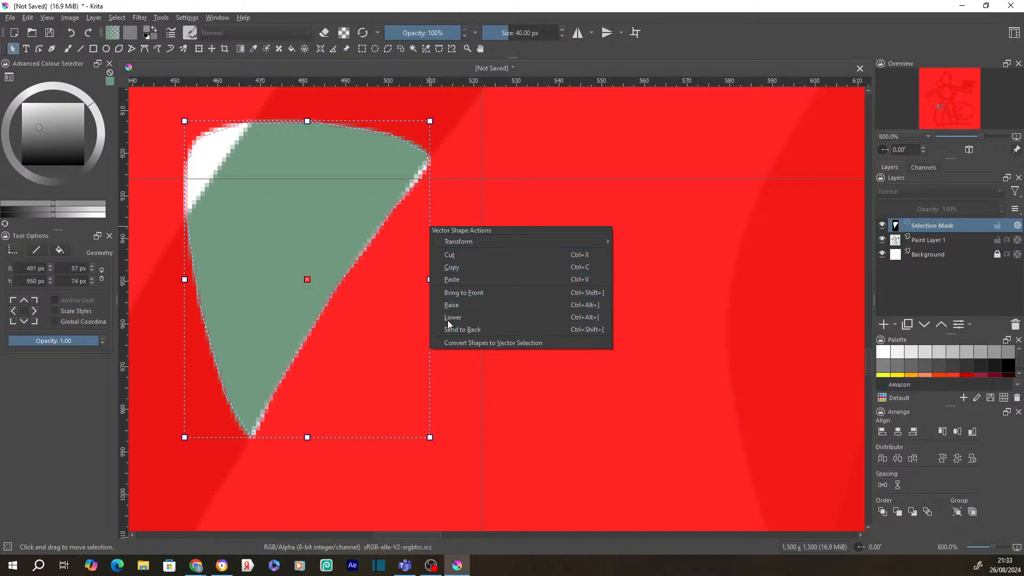
pyautogui.doubleClick(345, 122)
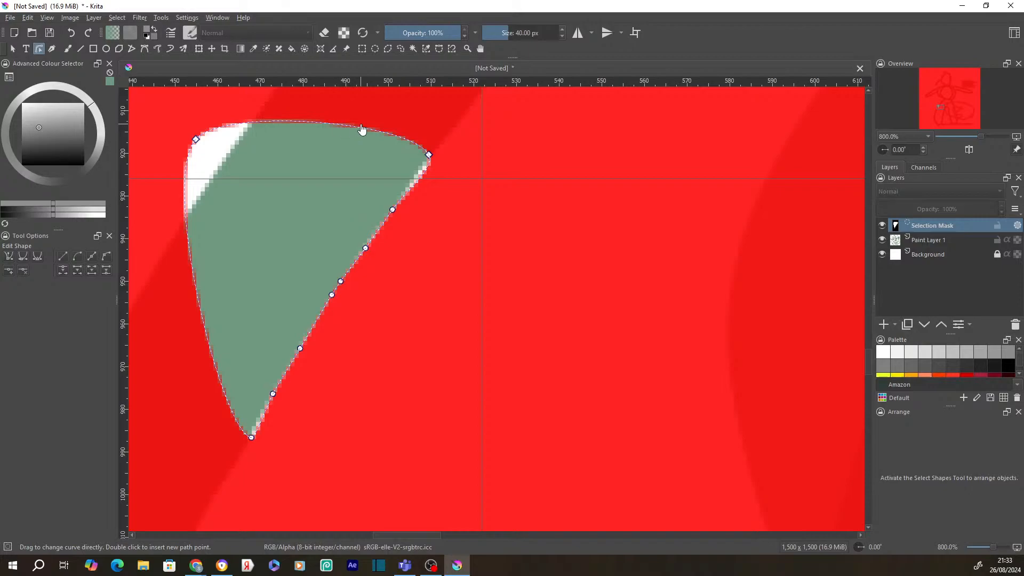
pyautogui.click(427, 156)
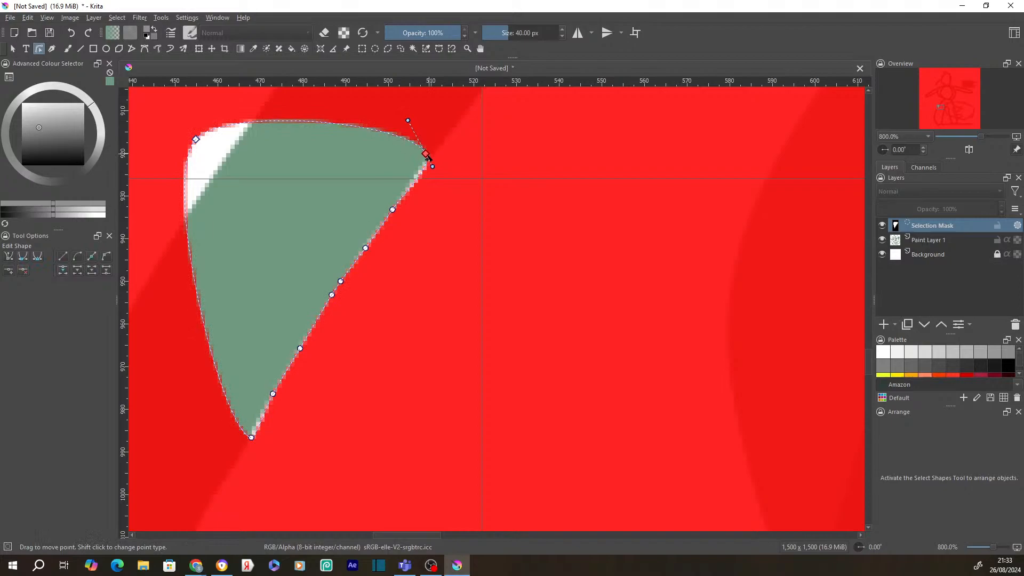
pyautogui.moveTo(393, 211); pyautogui.dragTo(363, 250)
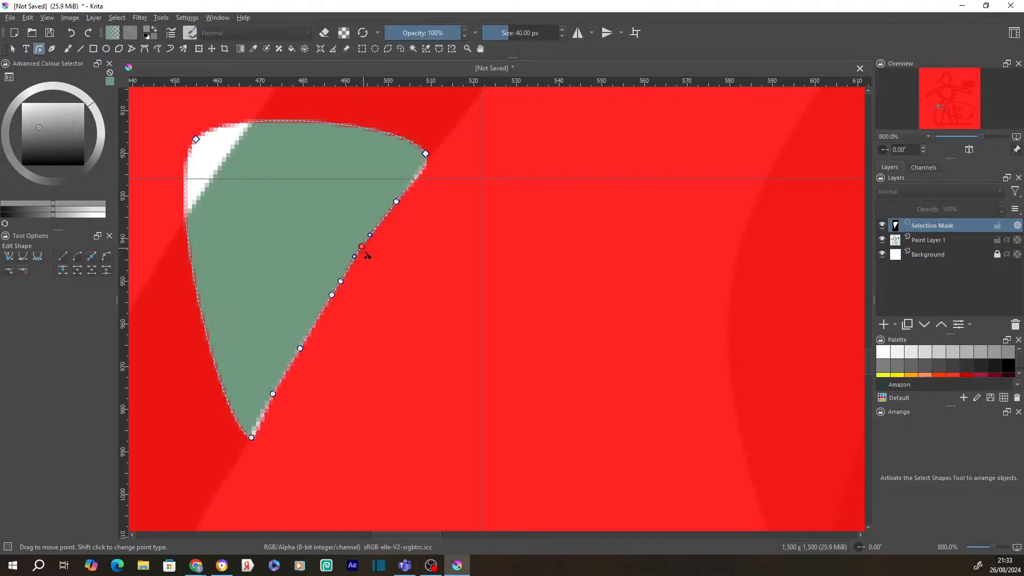
# - Insert a node on the top edge and pull it in so the top-left corner hugs the stroke
pyautogui.click(196, 140)
pyautogui.click(249, 127)
pyautogui.rightClick(247, 126)
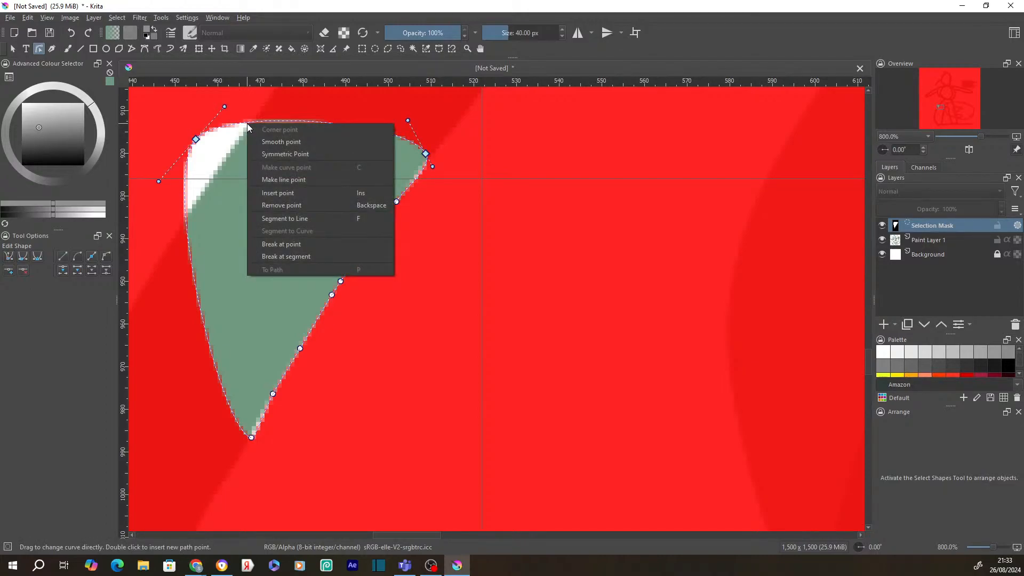
pyautogui.click(280, 193)
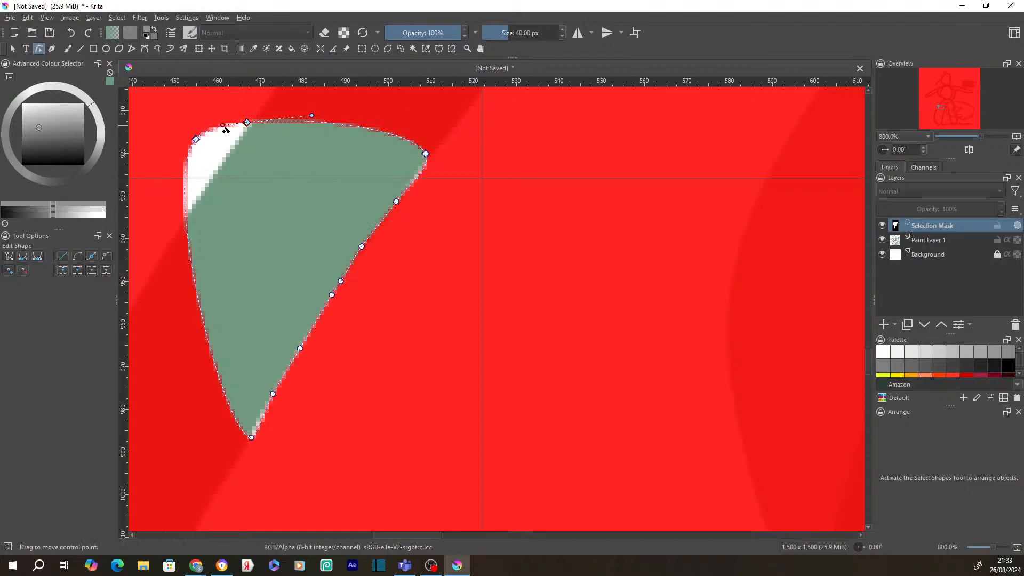
pyautogui.moveTo(224, 127); pyautogui.dragTo(193, 208)
pyautogui.moveTo(154, 247)
pyautogui.mouseDown()
pyautogui.moveTo(184, 219)
pyautogui.moveTo(167, 222)
pyautogui.moveTo(168, 235)
pyautogui.mouseUp()
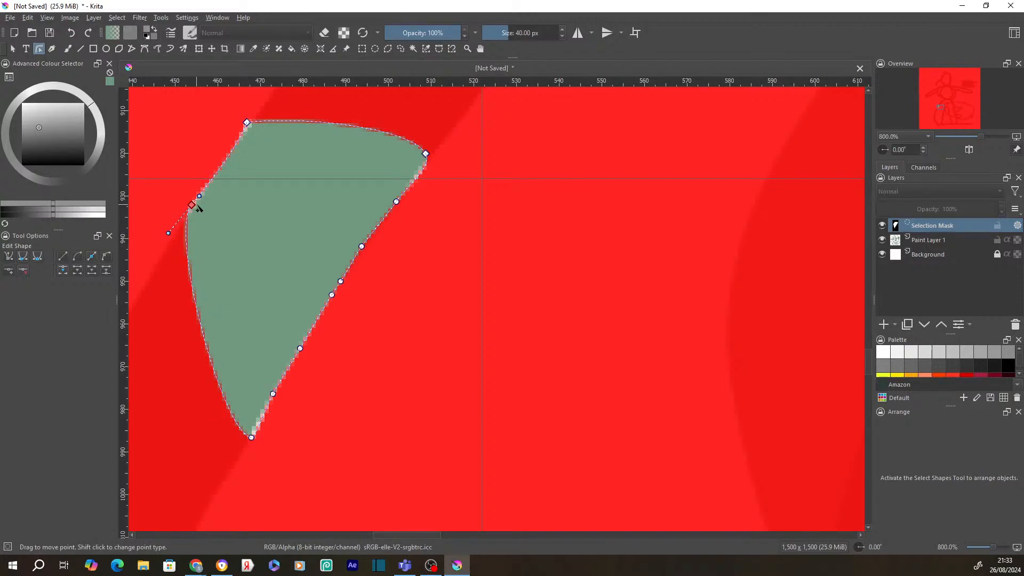
# - Nudge the top node slightly, rework the lower-tip nodes, and return to whole-shape selection
pyautogui.click(248, 124)
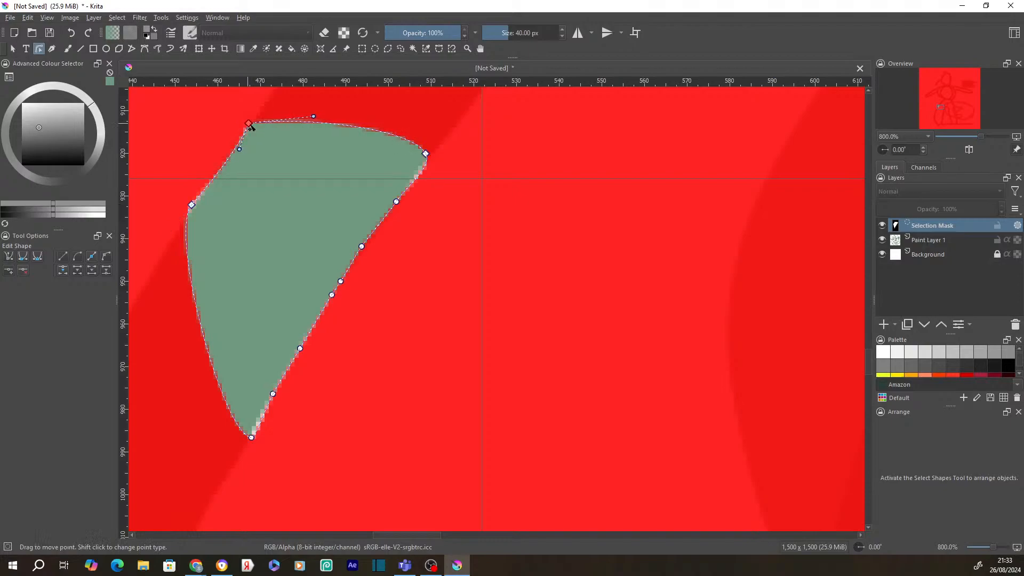
pyautogui.moveTo(249, 124); pyautogui.dragTo(248, 123)
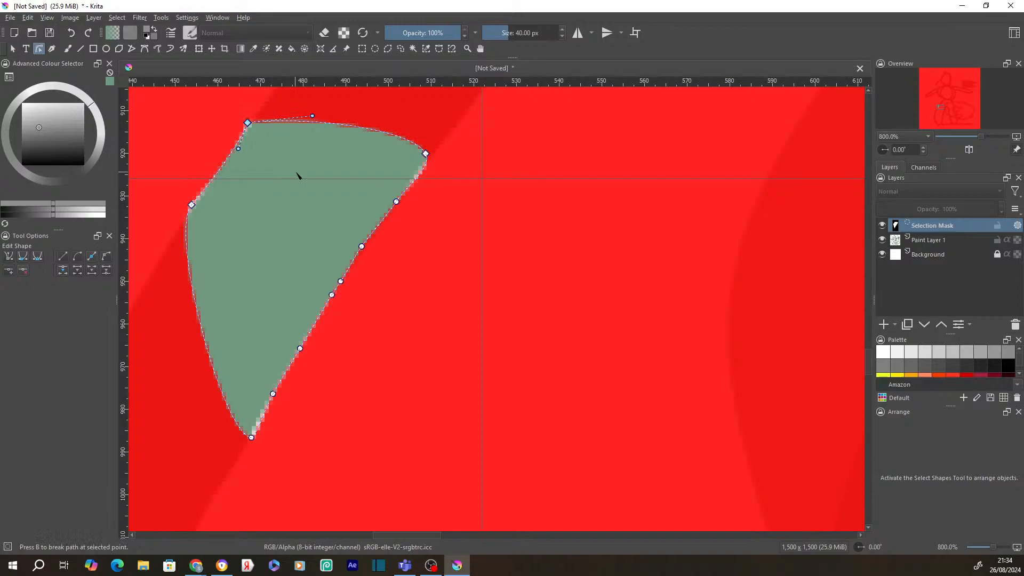
pyautogui.click(273, 393)
pyautogui.click(252, 438)
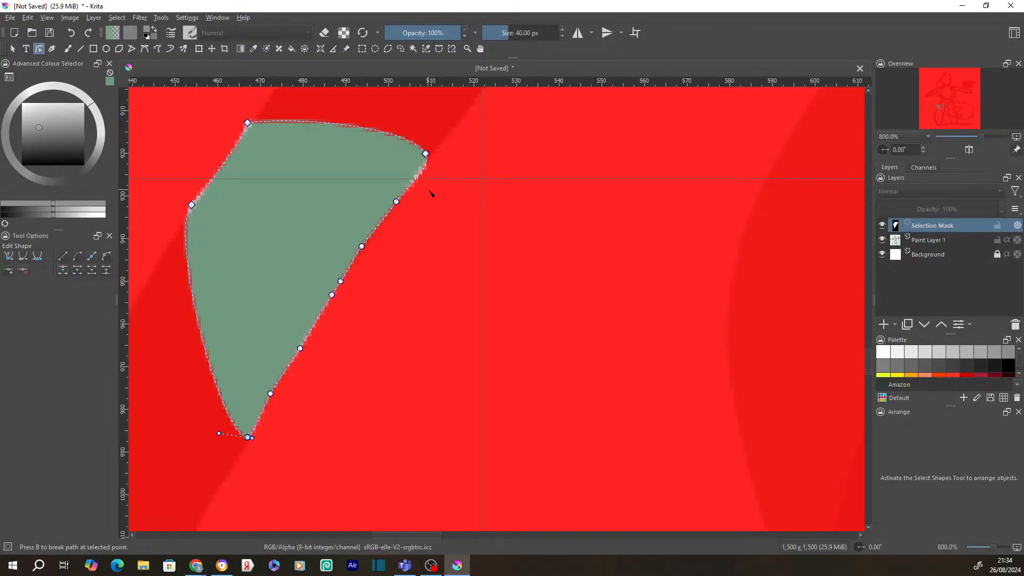
pyautogui.press('Escape')
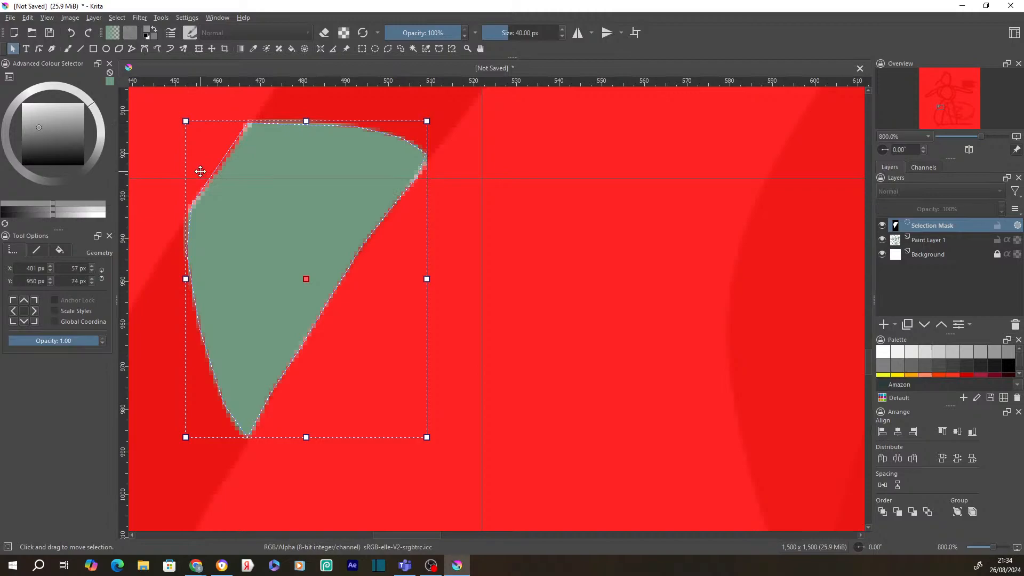
pyautogui.doubleClick(200, 171)
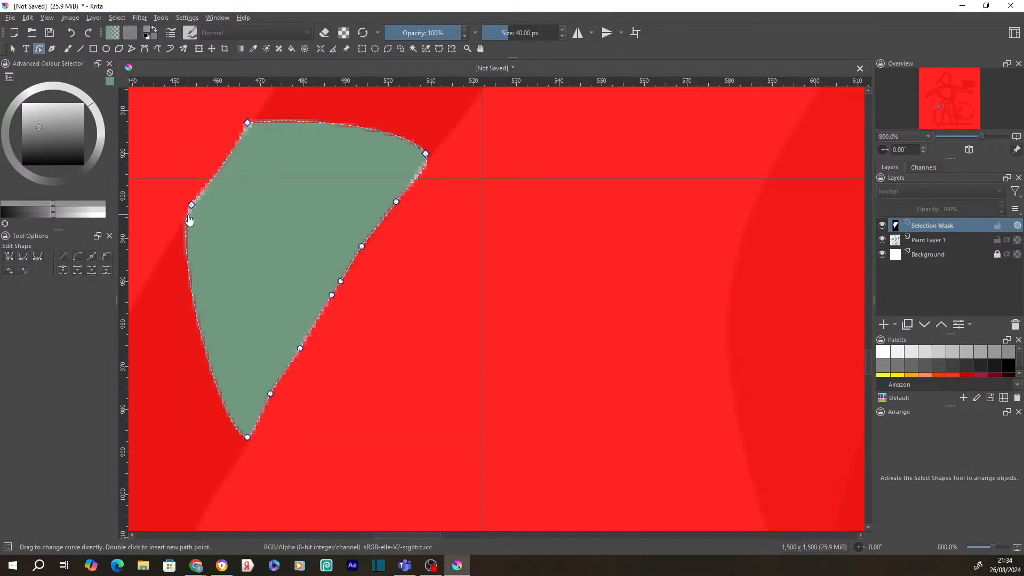
pyautogui.press('Escape')
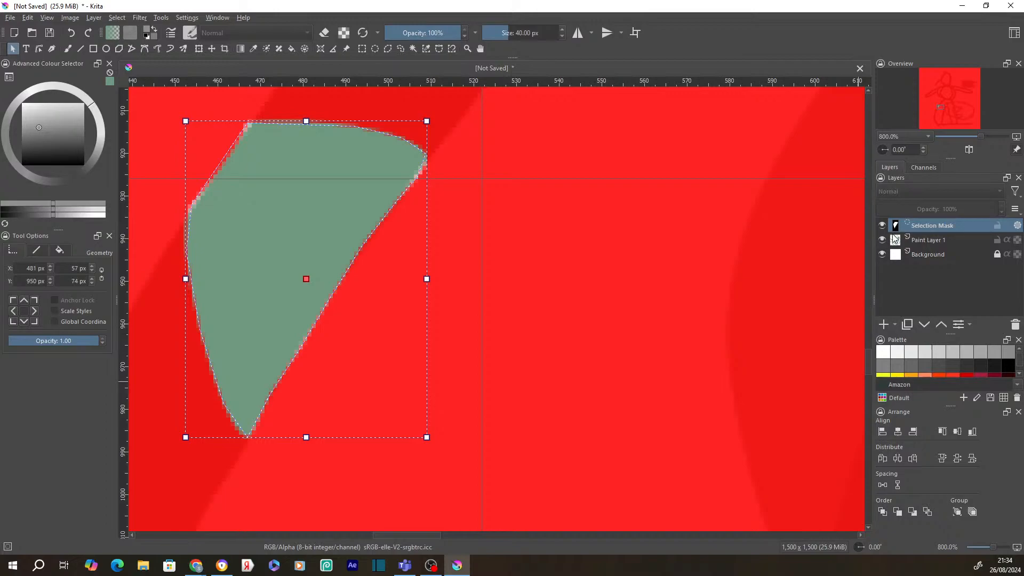
# - Paint test dabs on the Selection Mask with the Freehand Brush, undo them, and set black as the painting colour
pyautogui.moveTo(899, 231)
pyautogui.moveTo(884, 225)
pyautogui.click(64, 49)
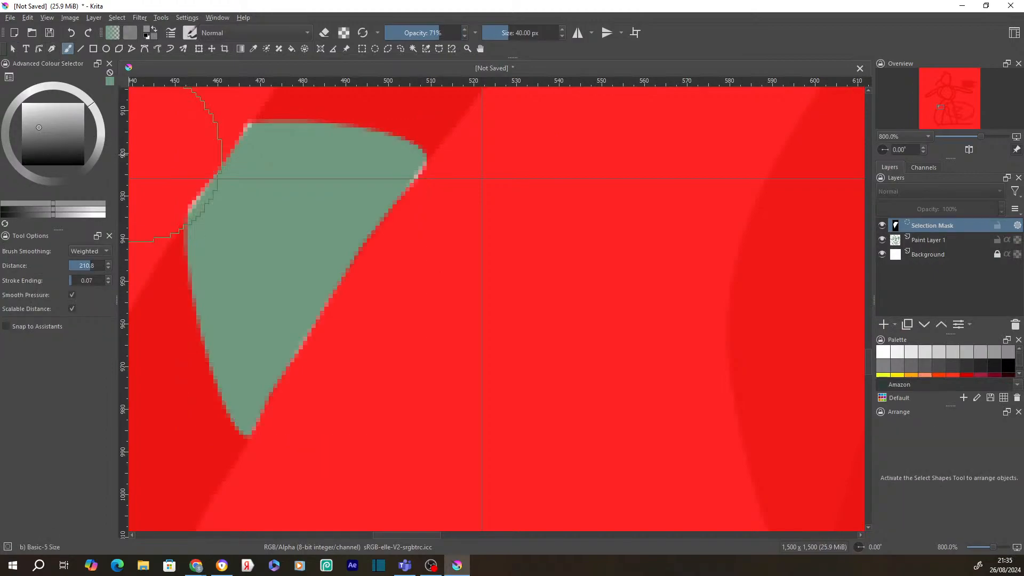
pyautogui.click(303, 210)
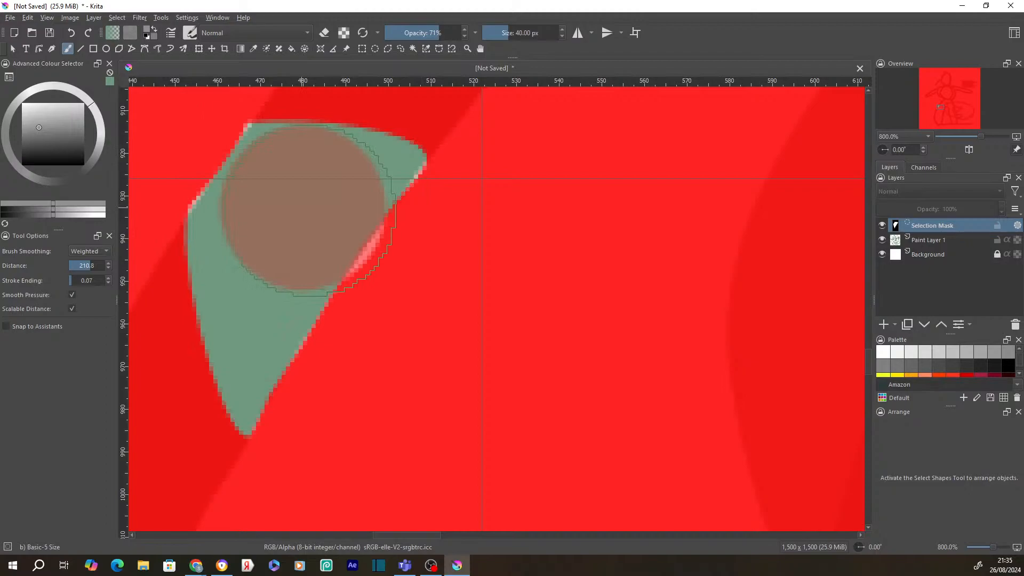
pyautogui.click(336, 226)
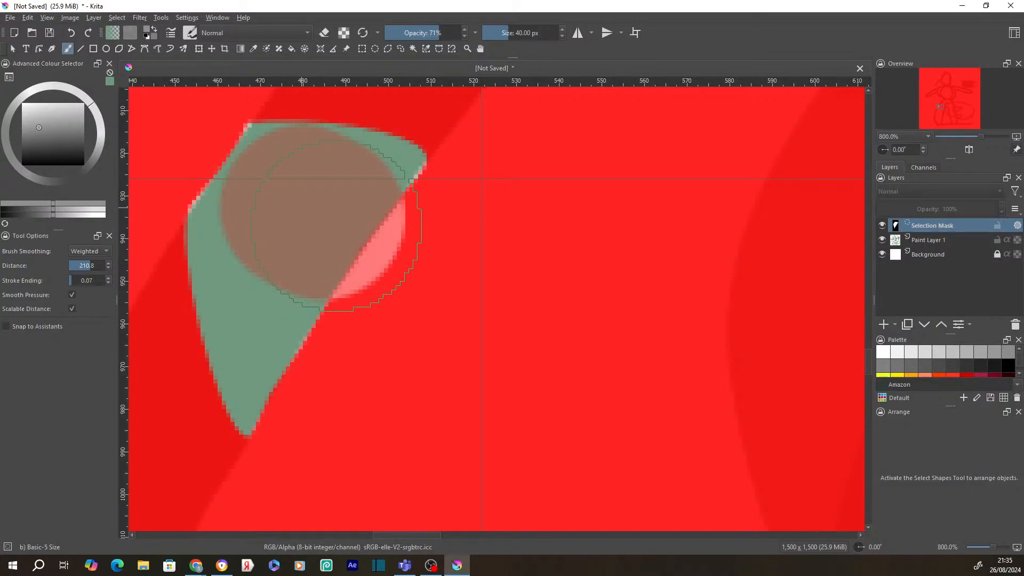
pyautogui.hotkey('ctrl', 'z')
pyautogui.moveTo(39, 129); pyautogui.dragTo(2, 75)
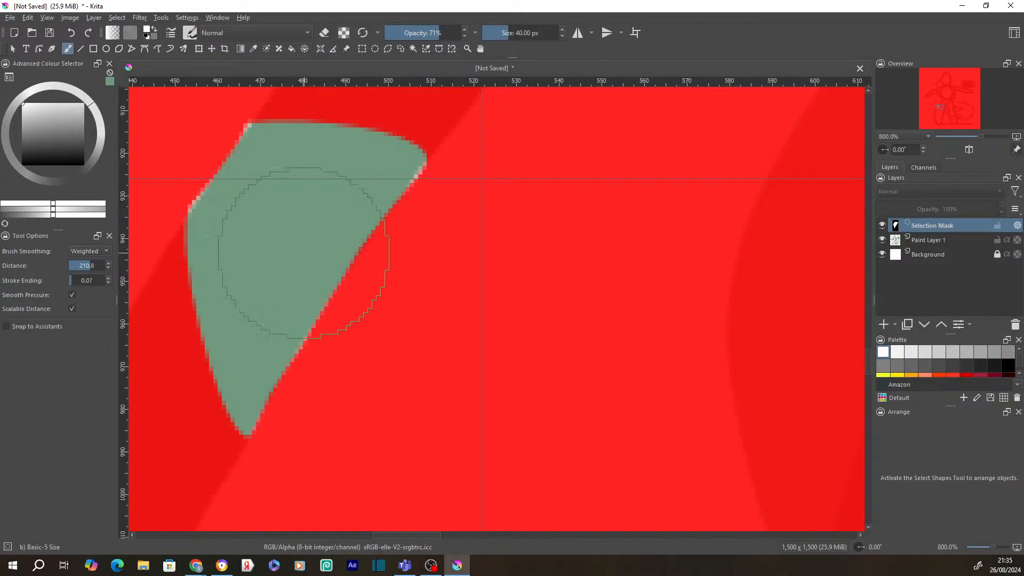
pyautogui.click(330, 245)
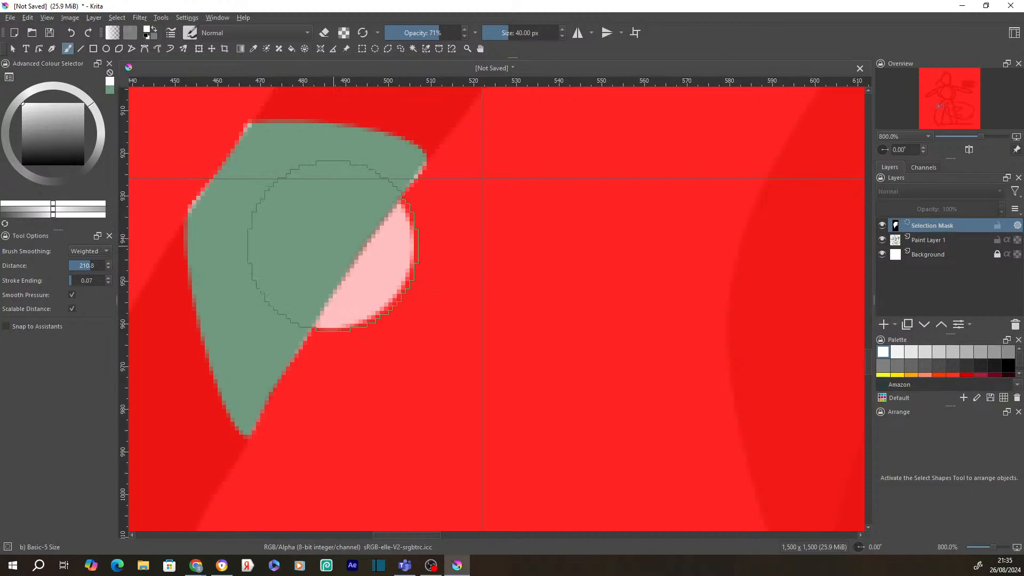
pyautogui.hotkey('ctrl', 'z')
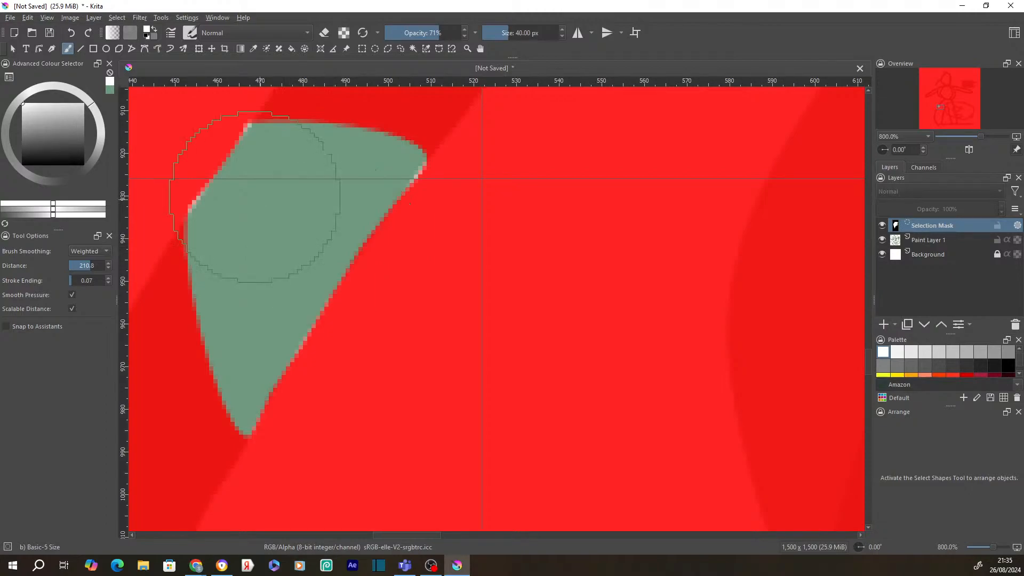
pyautogui.press('x')
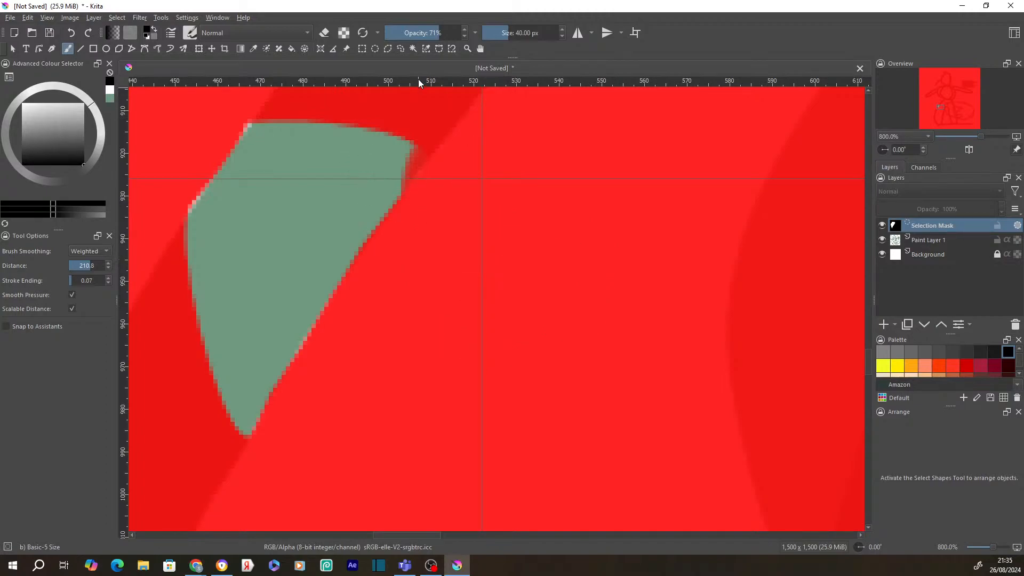
pyautogui.click(13, 48)
pyautogui.click(377, 267)
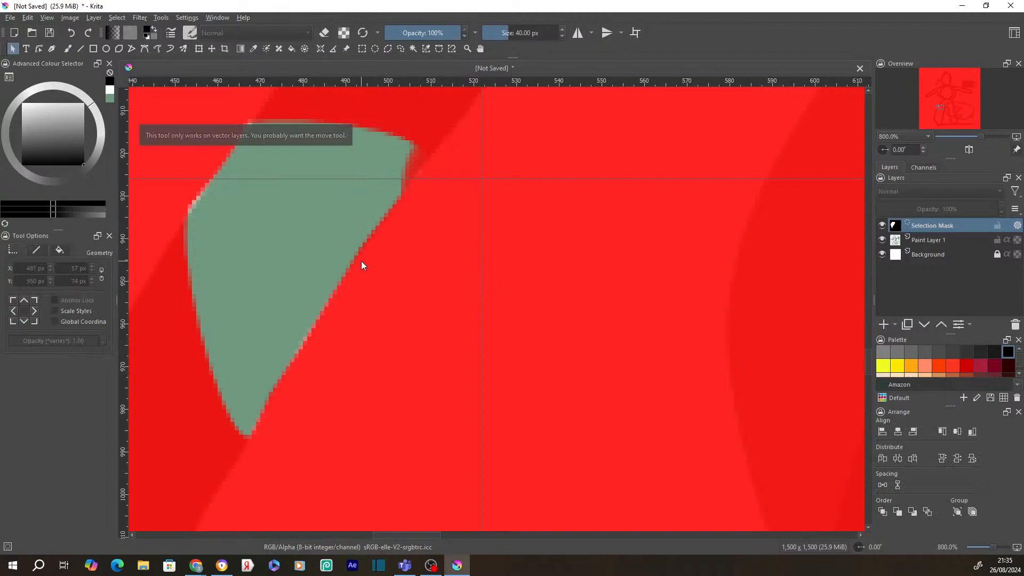
pyautogui.doubleClick(940, 225)
pyautogui.click(386, 215)
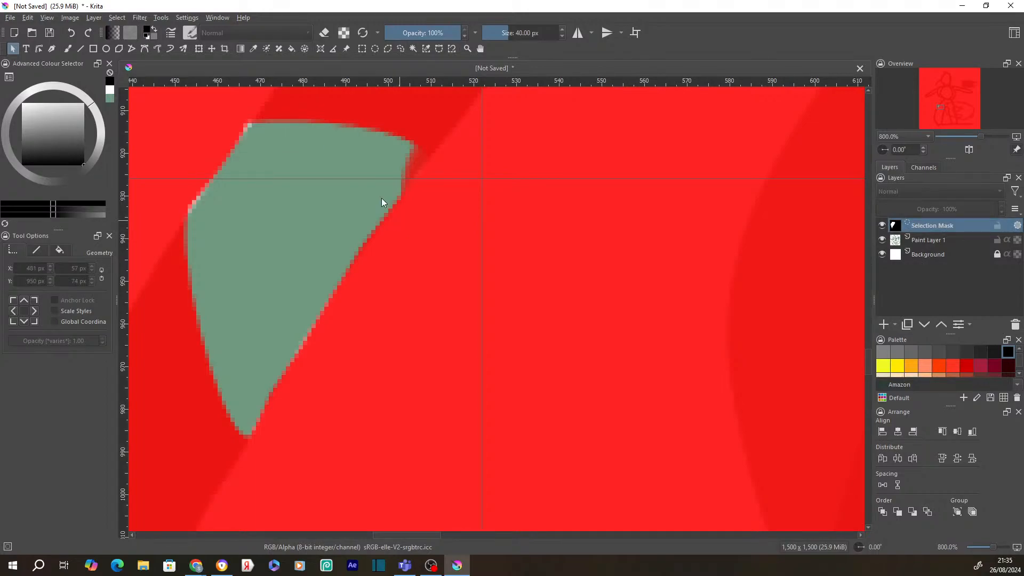
pyautogui.click(264, 126)
# - Paint away the mask's top-left corner and upper-left edge with soft Freehand Brush strokes
pyautogui.click(68, 48)
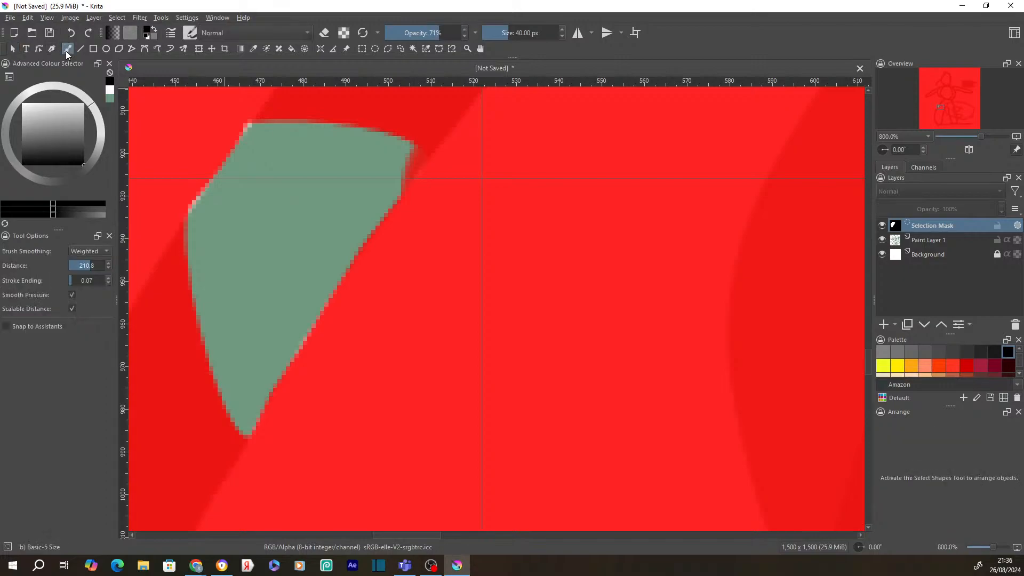
pyautogui.click(211, 103)
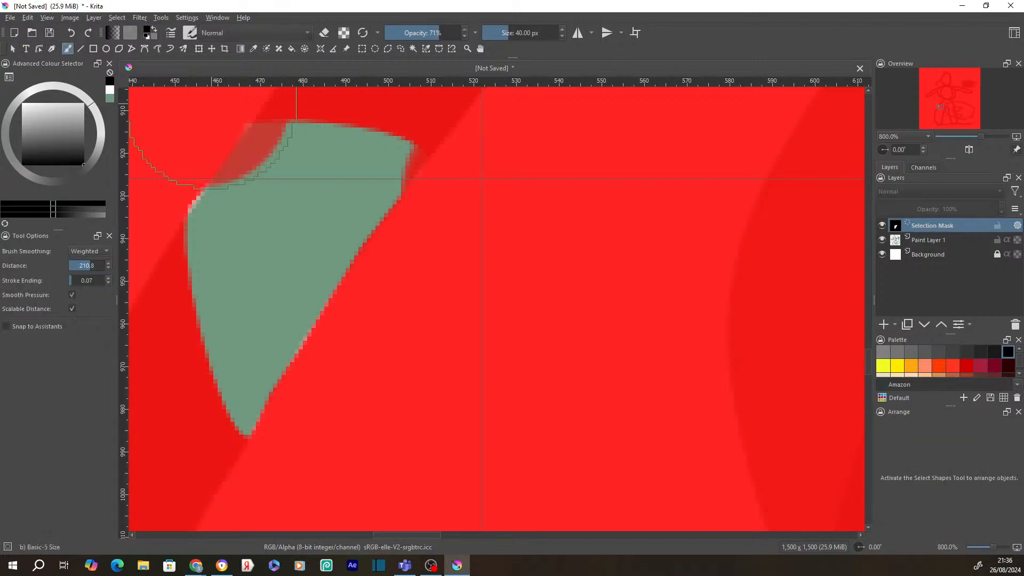
pyautogui.click(169, 159)
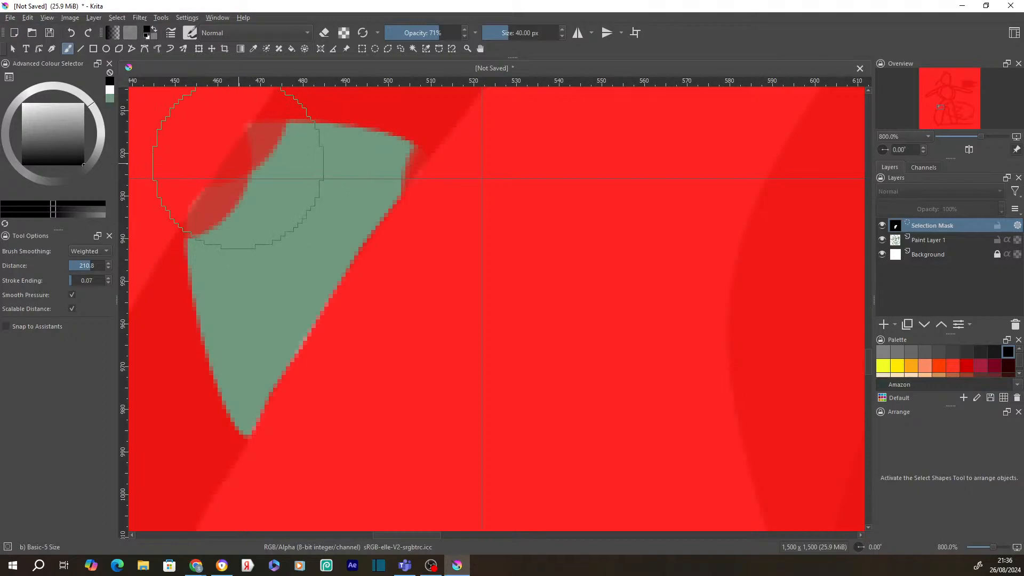
pyautogui.moveTo(197, 100); pyautogui.dragTo(150, 182)
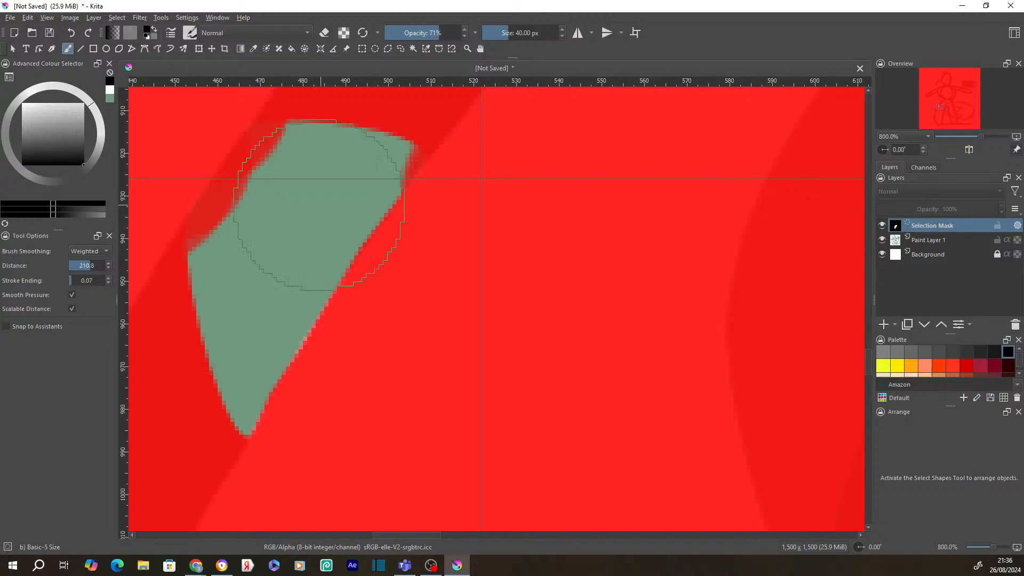
# - Choose a selection tool from the pop-up palette
pyautogui.rightClick(897, 229)
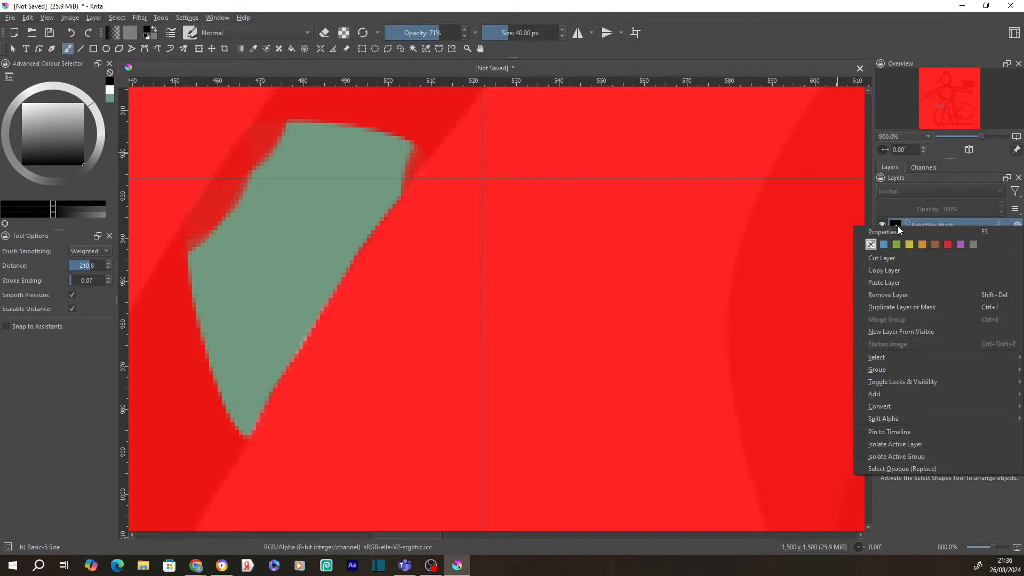
pyautogui.click(276, 252)
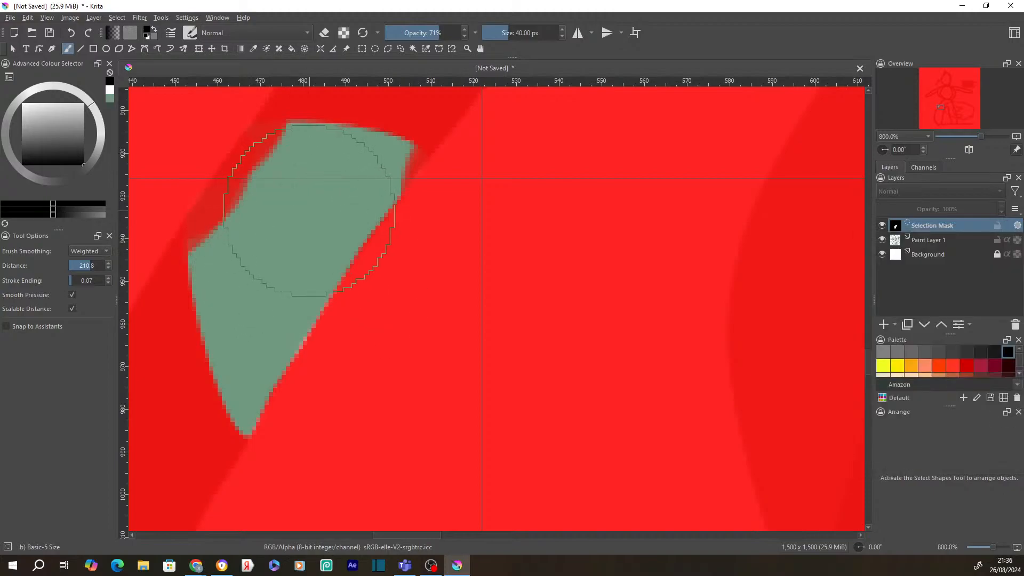
pyautogui.rightClick(262, 201)
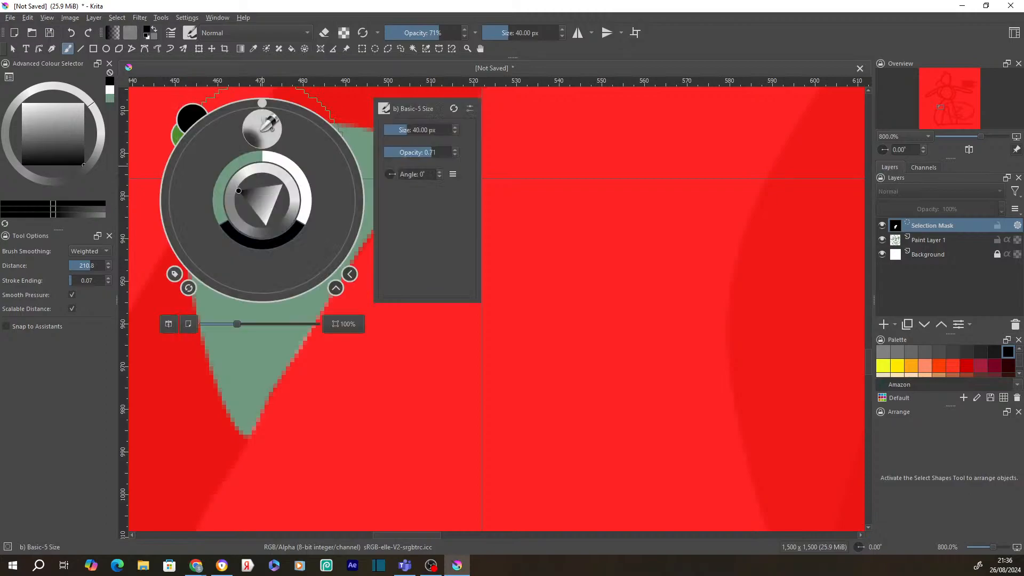
pyautogui.click(388, 50)
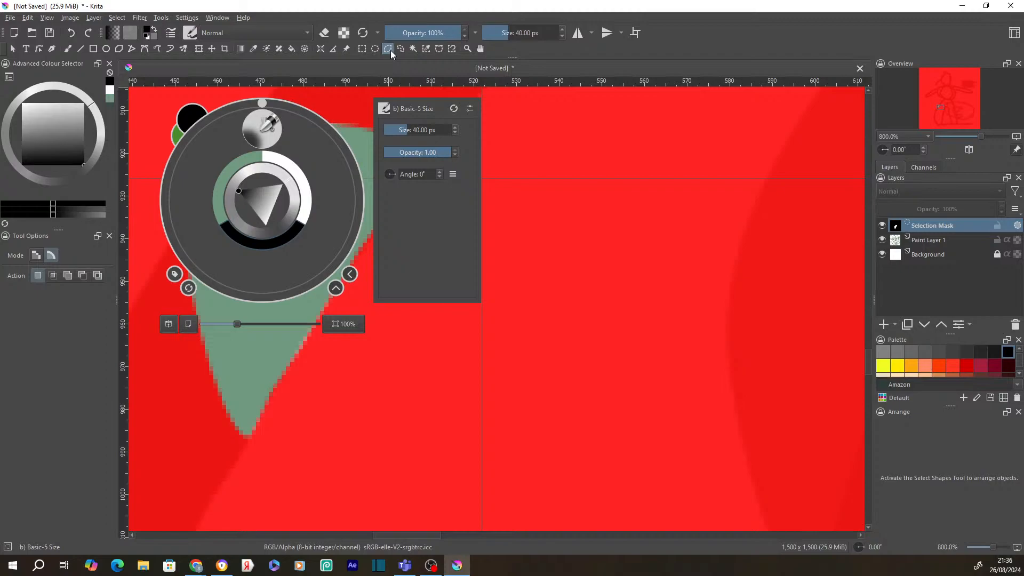
# - Show the selection as a dotted outline instead of the red overlay, then make Paint Layer 1 active
pyautogui.rightClick(503, 145)
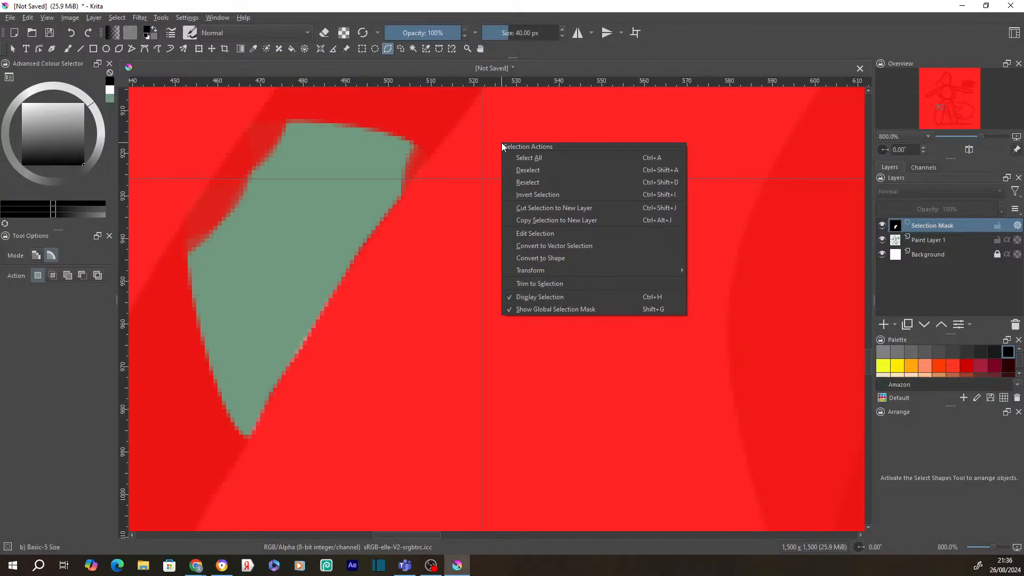
pyautogui.click(516, 198)
pyautogui.hotkey('ctrl', 'h')
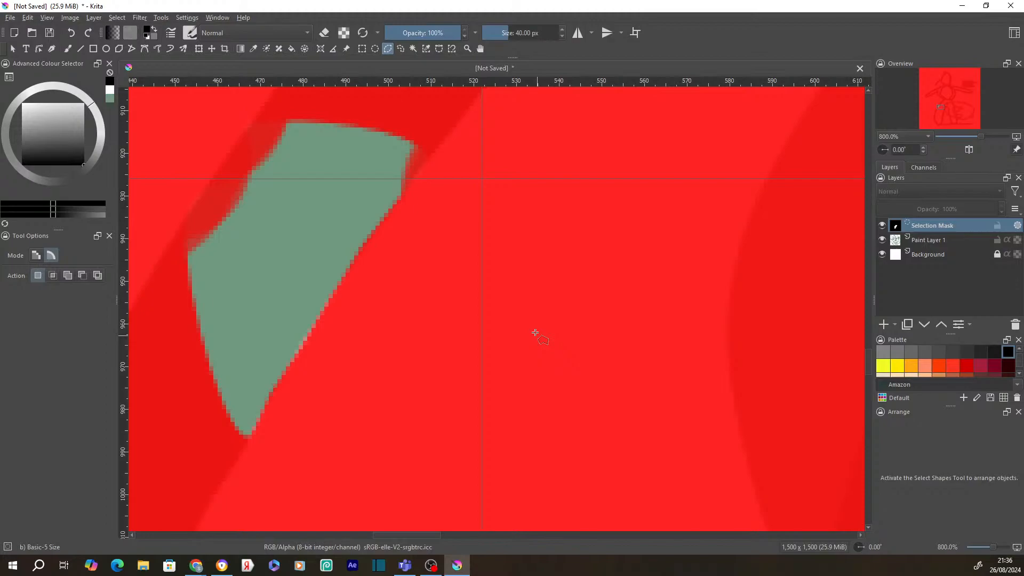
pyautogui.doubleClick(901, 226)
pyautogui.doubleClick(935, 243)
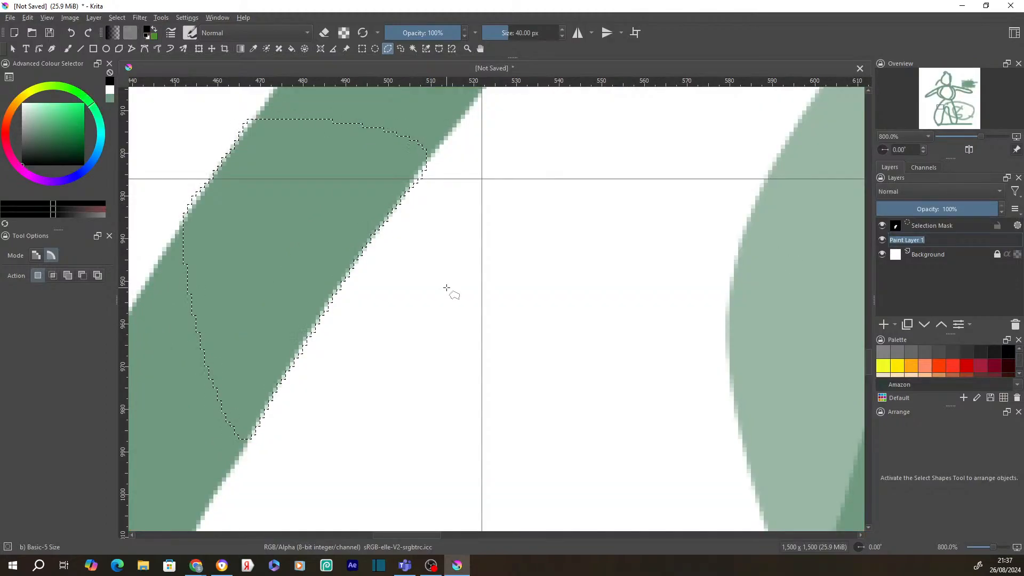
pyautogui.press('Return')
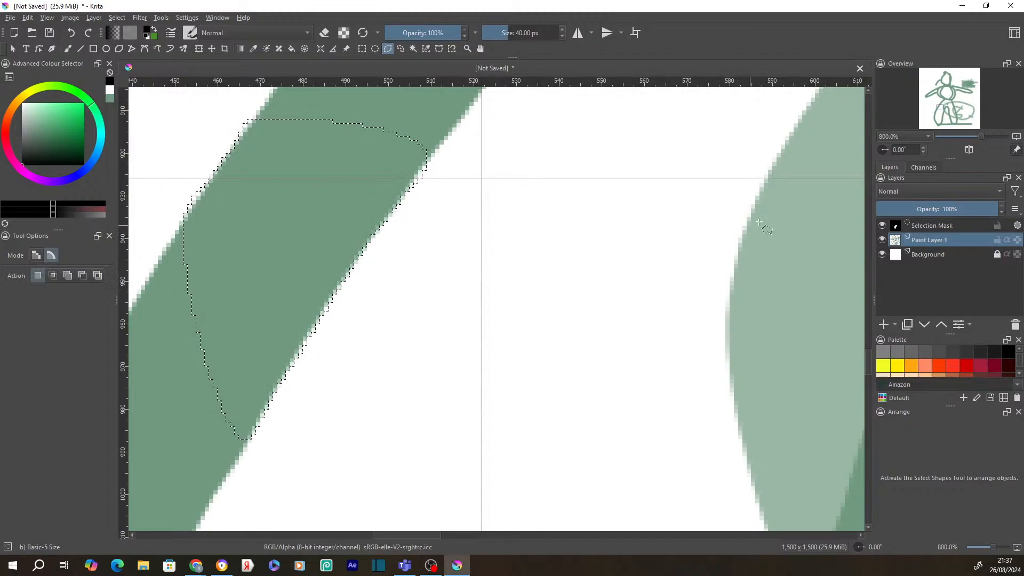
pyautogui.moveTo(923, 232)
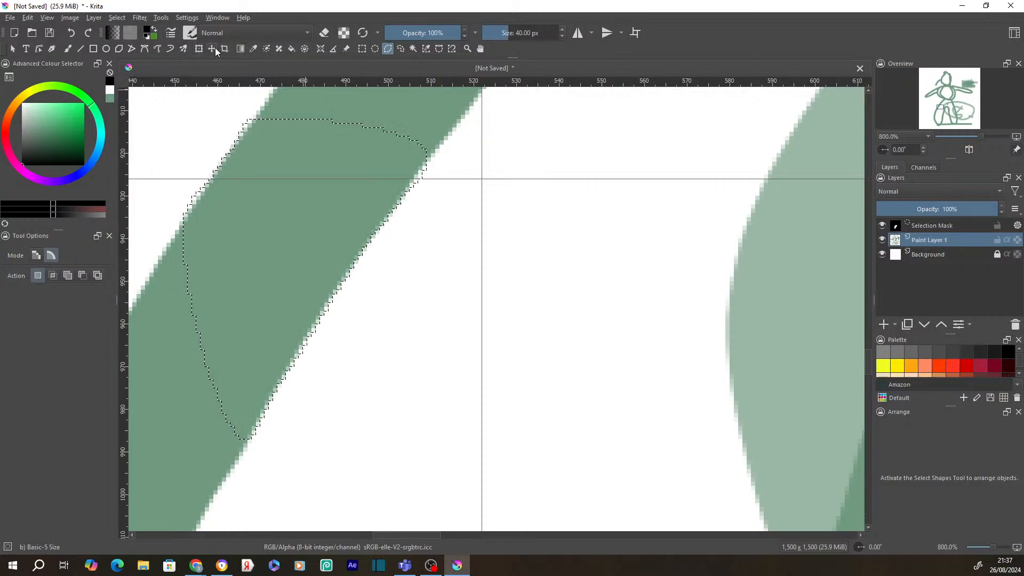
# - Fill the selected part of the stroke with dark green using the Fill tool
pyautogui.click(292, 48)
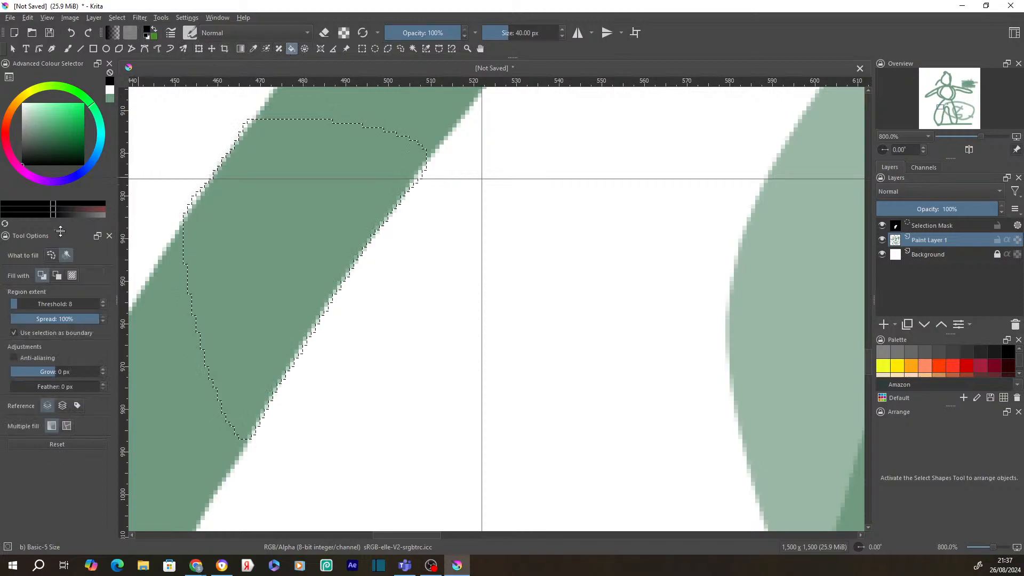
pyautogui.click(71, 137)
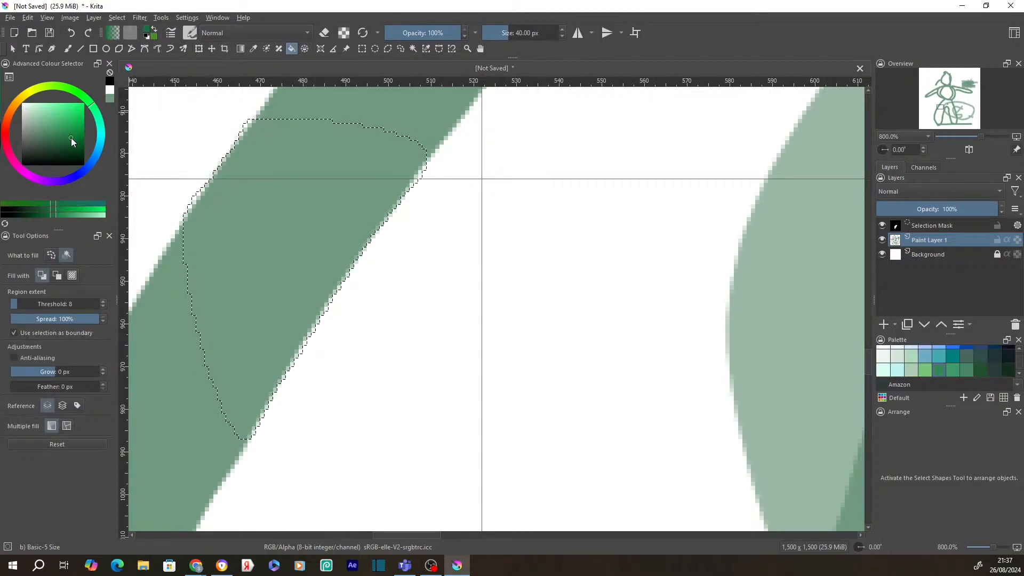
pyautogui.click(317, 224)
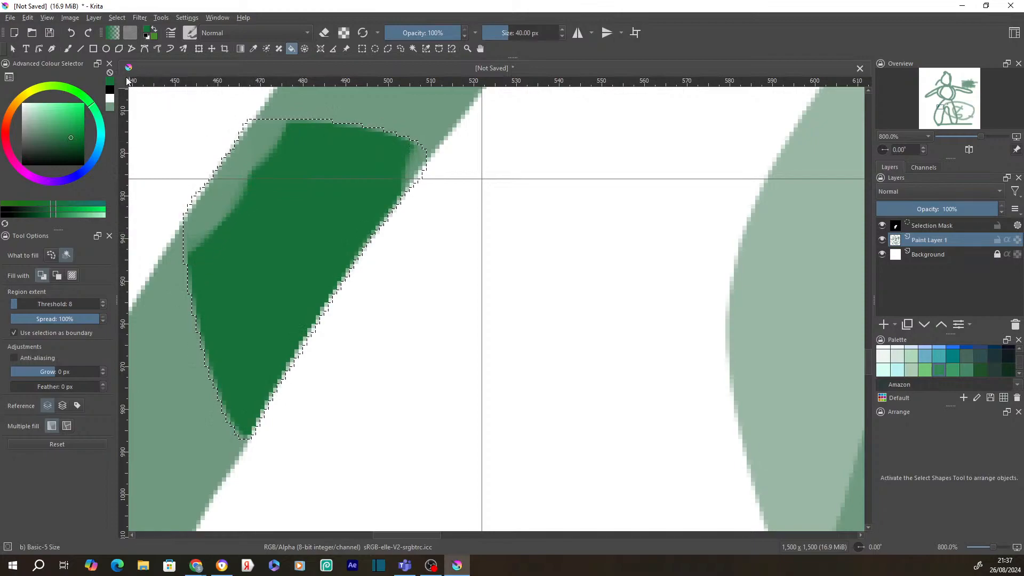
# - Place four corners of a polygonal selection to the right of the stroke
pyautogui.click(388, 48)
pyautogui.click(644, 171)
pyautogui.click(452, 226)
pyautogui.click(585, 358)
pyautogui.click(686, 234)
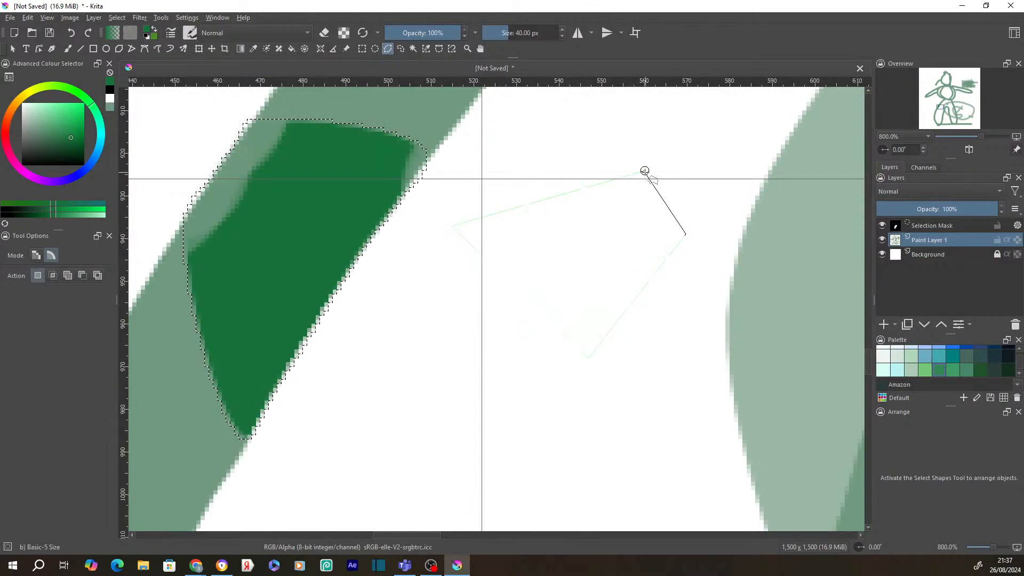
# - Close the four-sided polygon selection, then shrink it and rotate it slightly clockwise
pyautogui.click(644, 171)
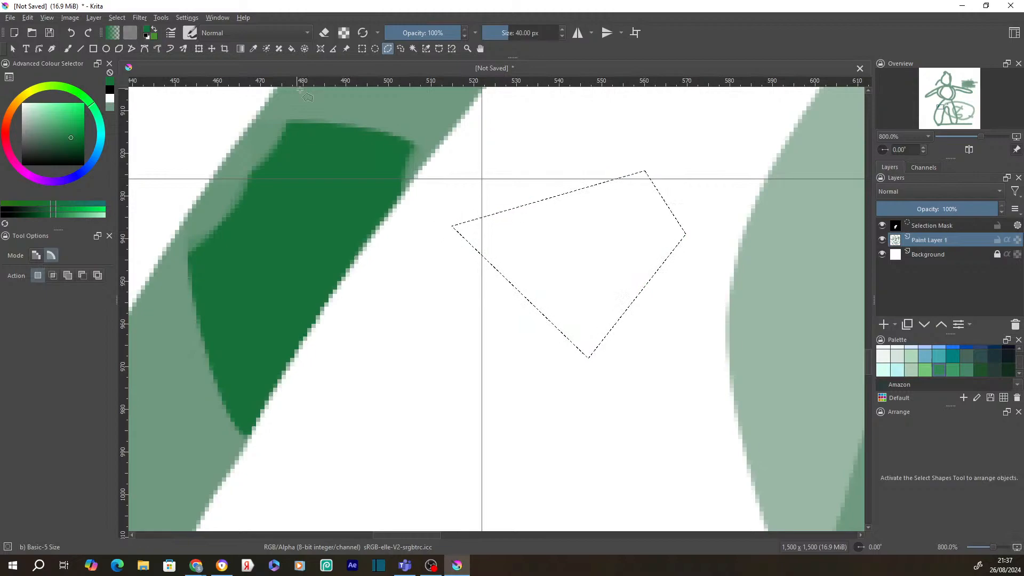
pyautogui.click(199, 51)
pyautogui.click(199, 50)
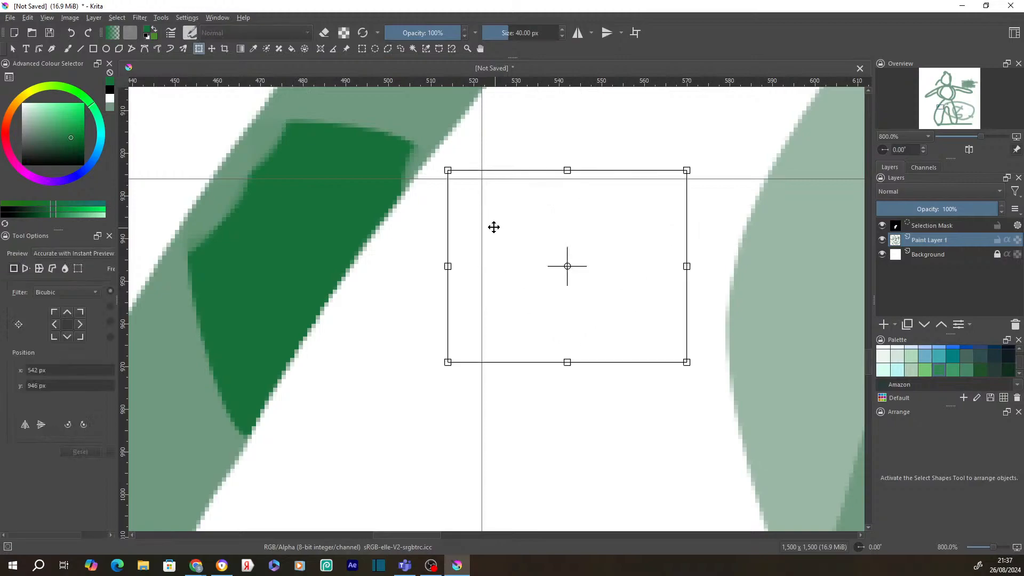
pyautogui.moveTo(452, 173); pyautogui.dragTo(436, 249)
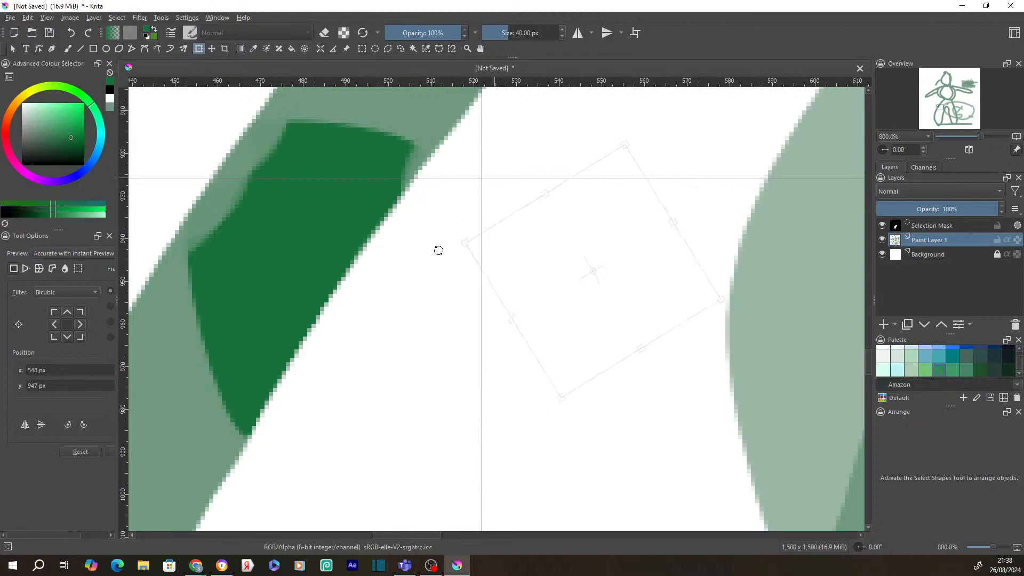
# - Apply the rotation and reopen the transform on the rotated selection
pyautogui.click(13, 48)
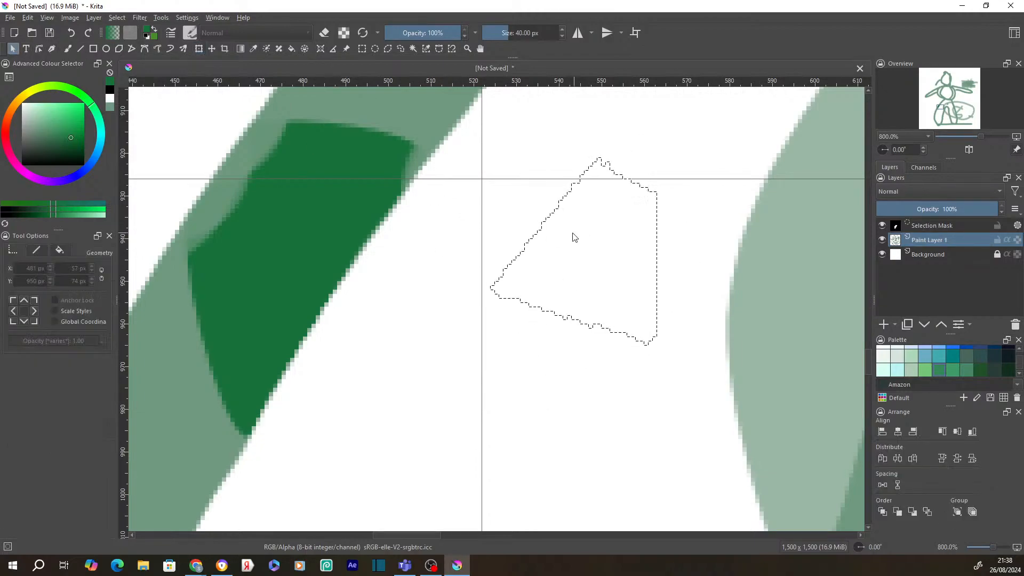
pyautogui.click(546, 233)
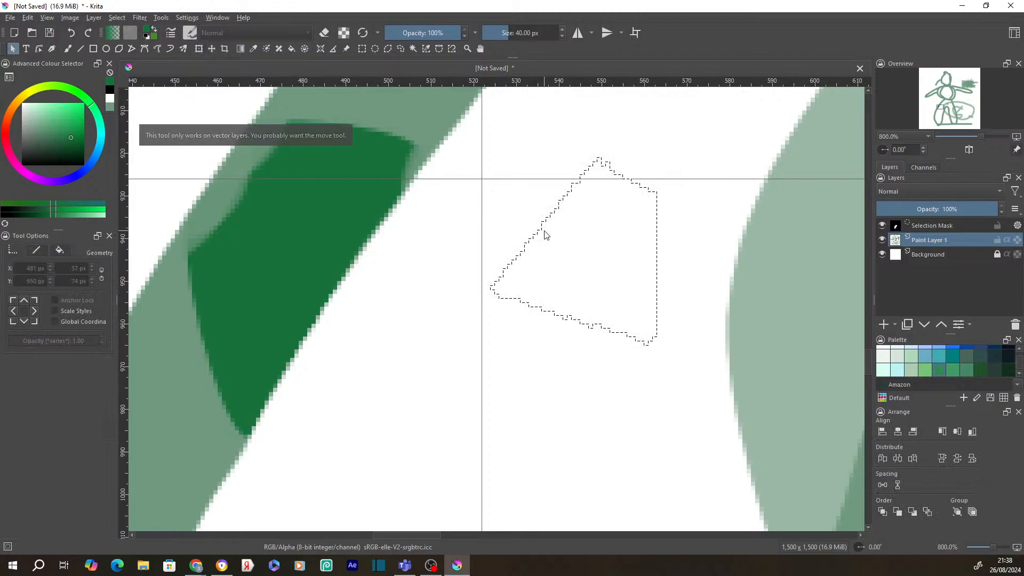
pyautogui.hotkey('ctrl', 't')
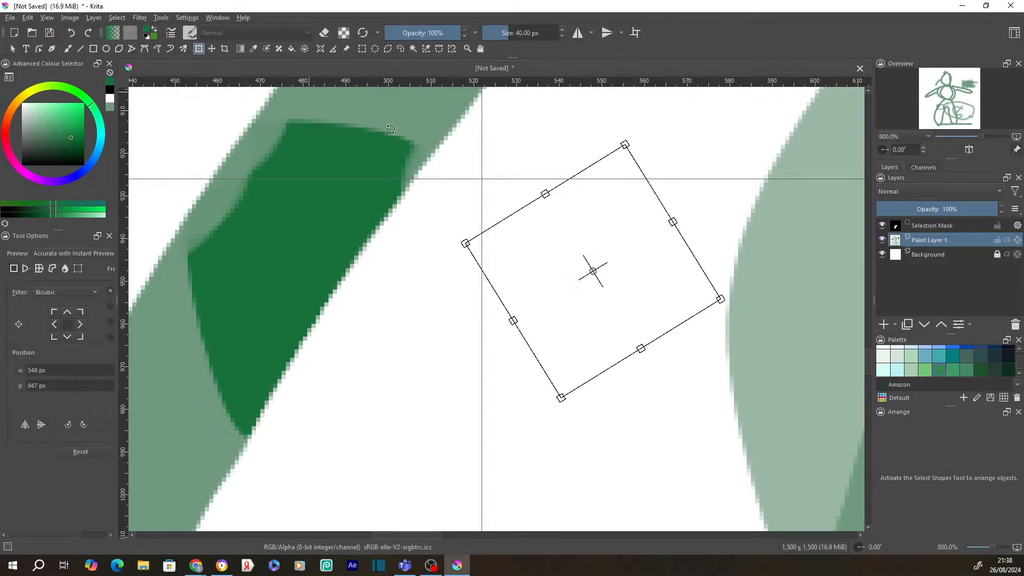
pyautogui.rightClick(541, 236)
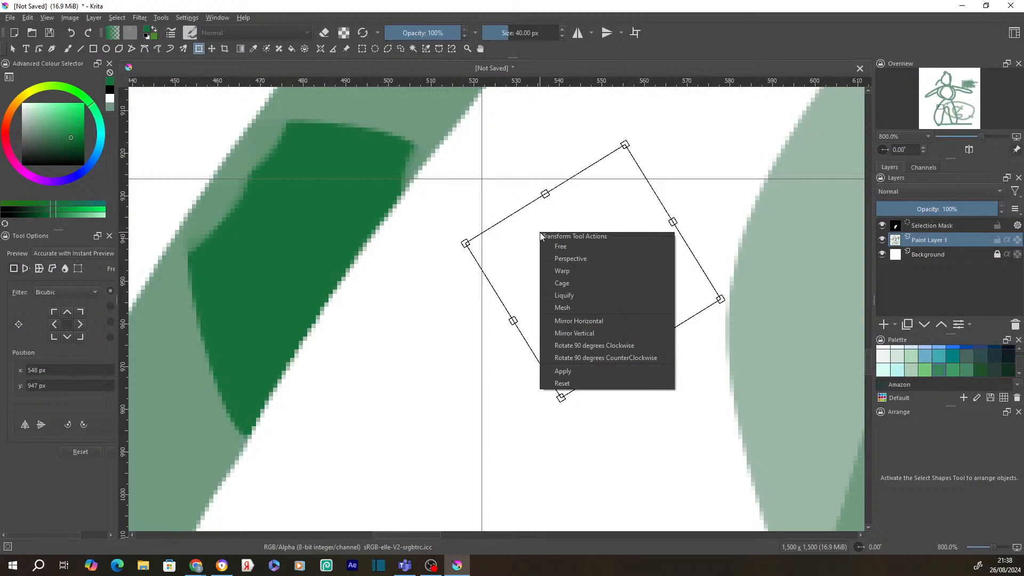
# - Adjust the selection's size from its top corners after trying Mesh and Free transform modes
pyautogui.click(624, 143)
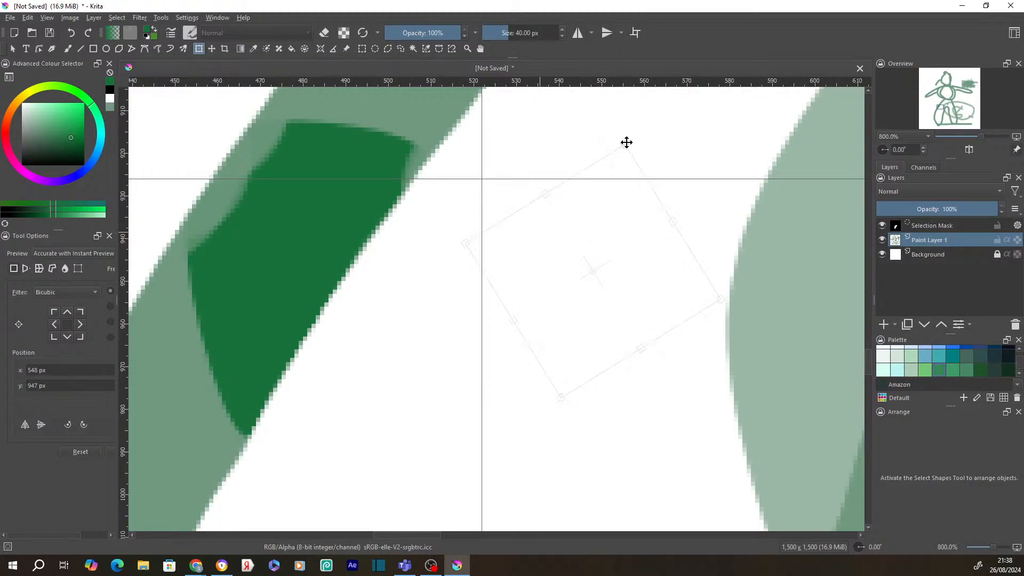
pyautogui.moveTo(624, 145)
pyautogui.mouseDown()
pyautogui.moveTo(644, 147)
pyautogui.moveTo(640, 155)
pyautogui.moveTo(627, 134)
pyautogui.mouseUp()
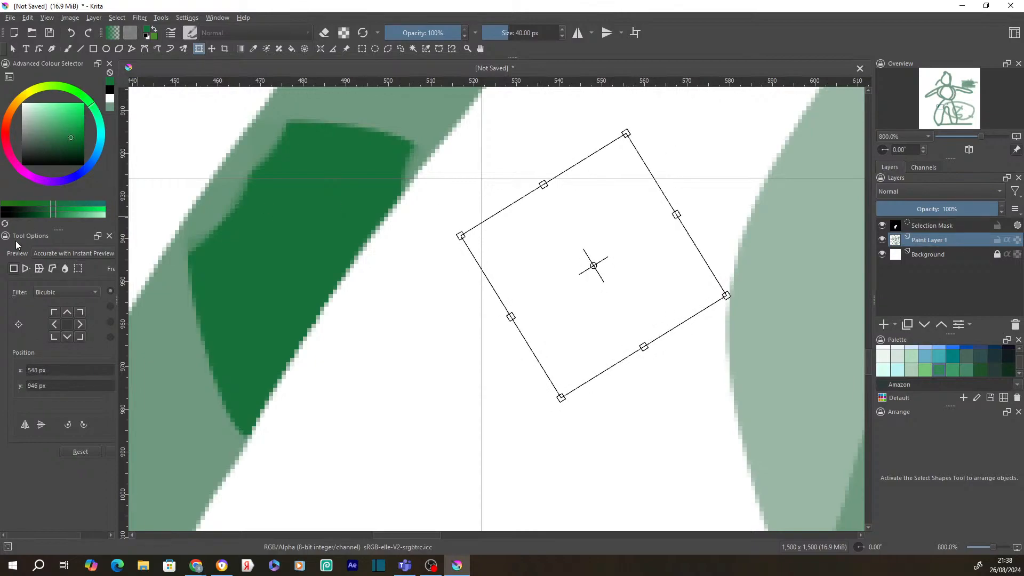
pyautogui.click(77, 269)
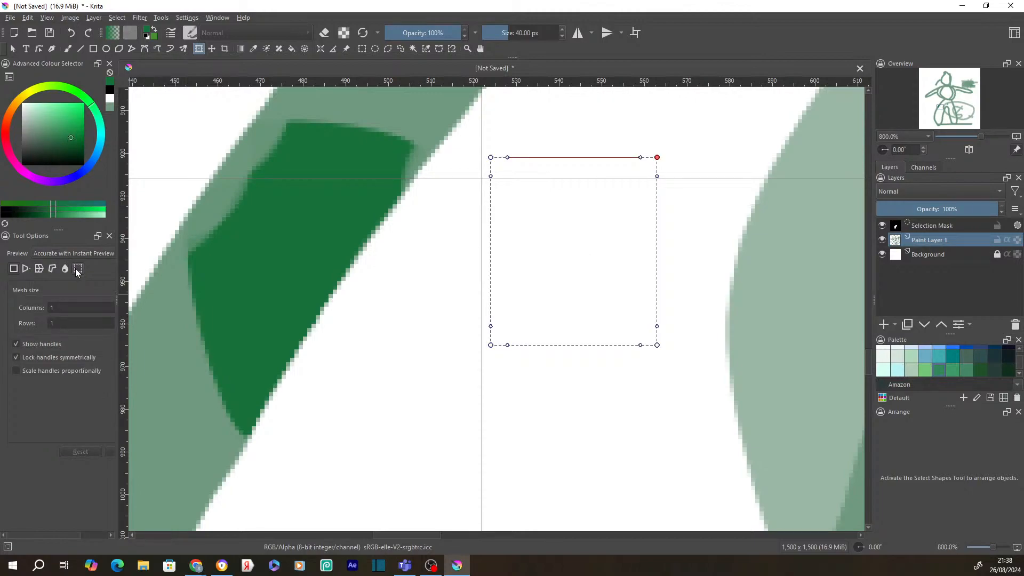
pyautogui.click(16, 270)
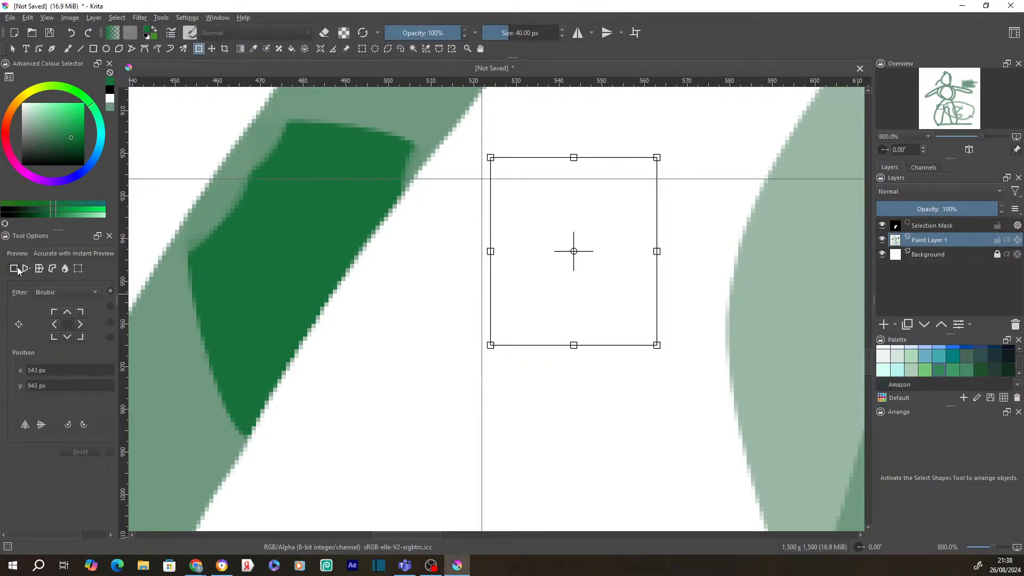
pyautogui.moveTo(491, 158)
pyautogui.mouseDown()
pyautogui.moveTo(513, 196)
pyautogui.moveTo(488, 158)
pyautogui.mouseUp()
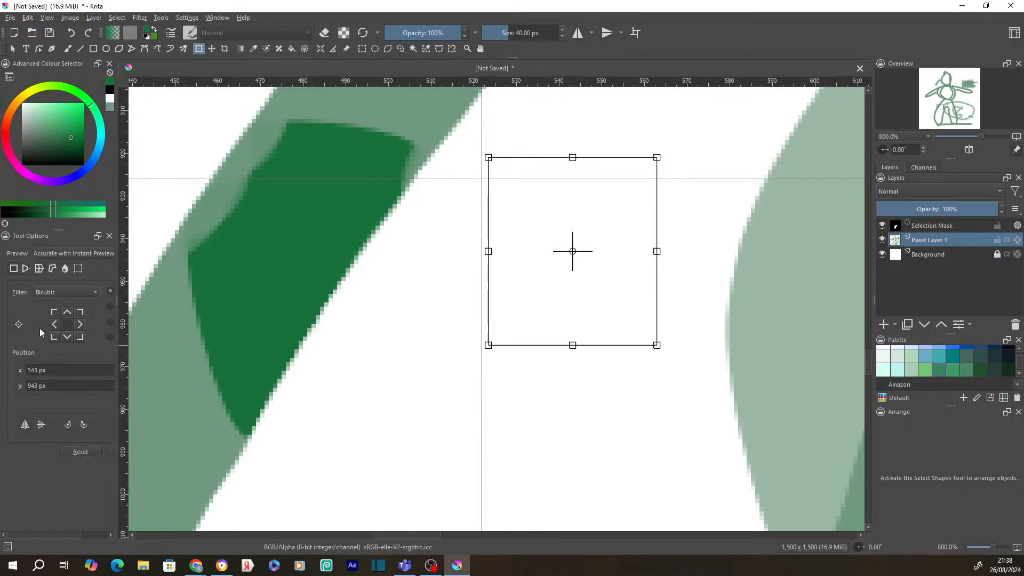
# - Apply a Perspective skew pulling the top-left corner down and inward
pyautogui.click(26, 269)
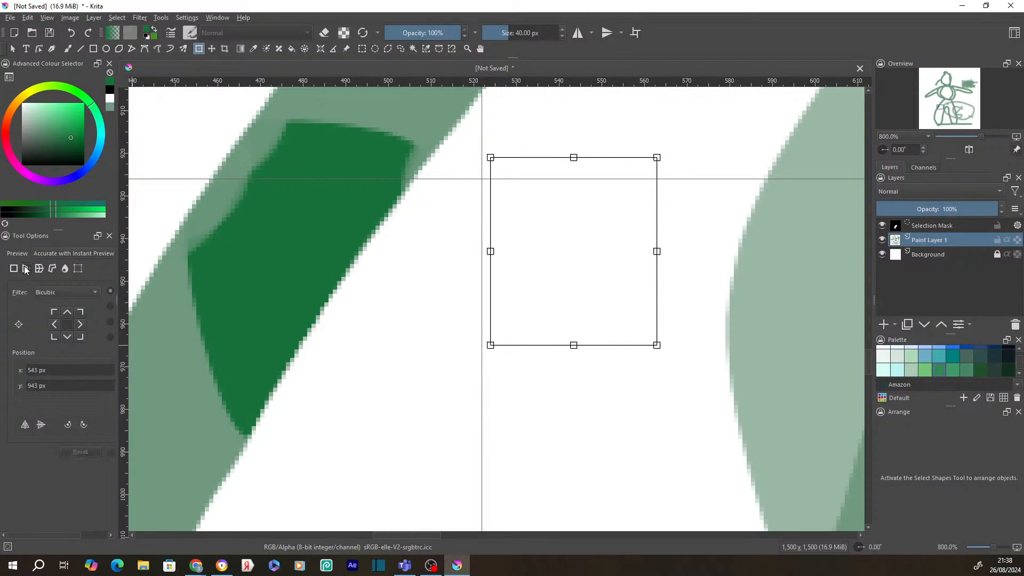
pyautogui.moveTo(490, 159); pyautogui.dragTo(504, 212)
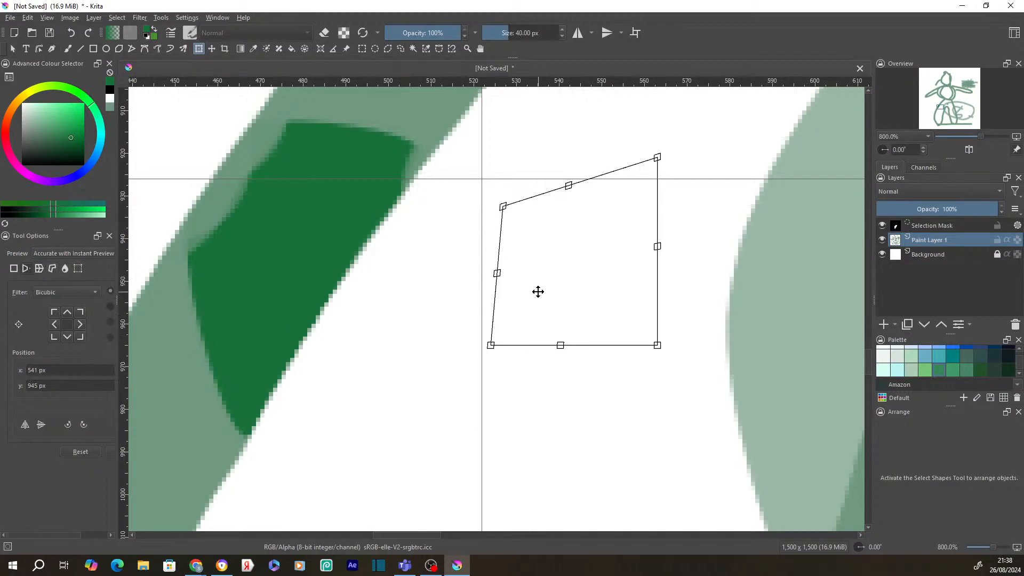
pyautogui.press('Return')
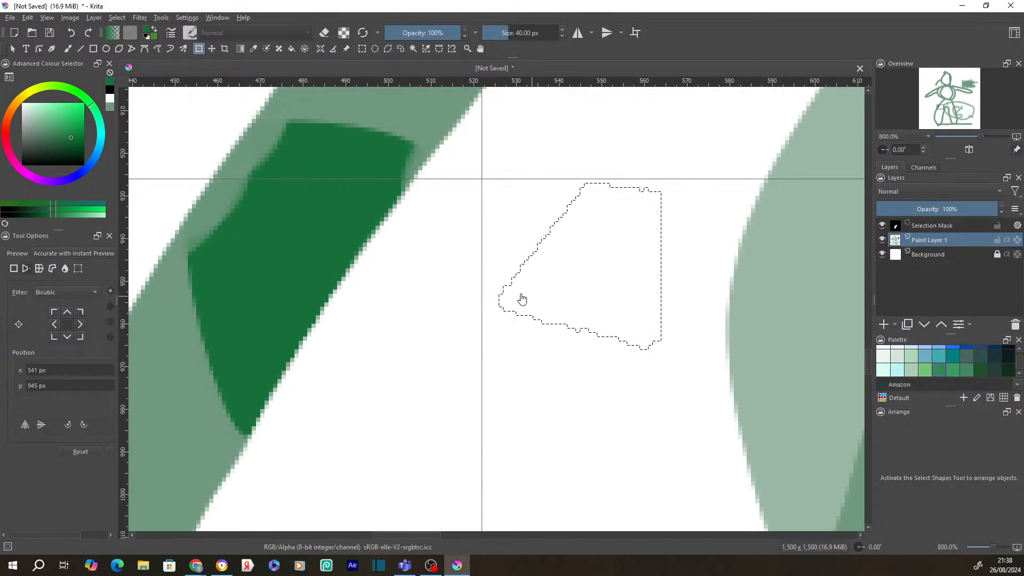
pyautogui.click(13, 48)
pyautogui.rightClick(554, 221)
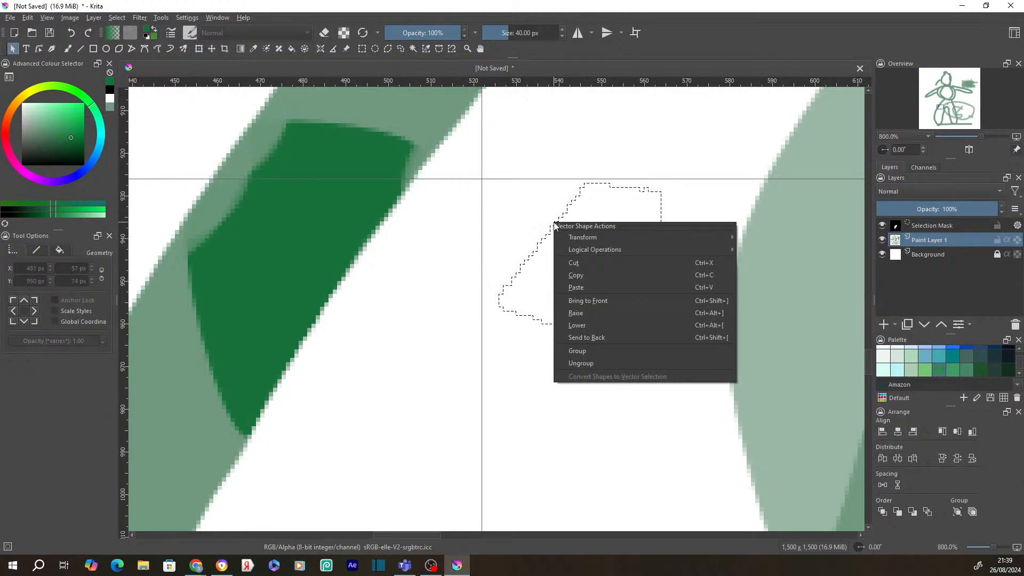
pyautogui.moveTo(598, 238)
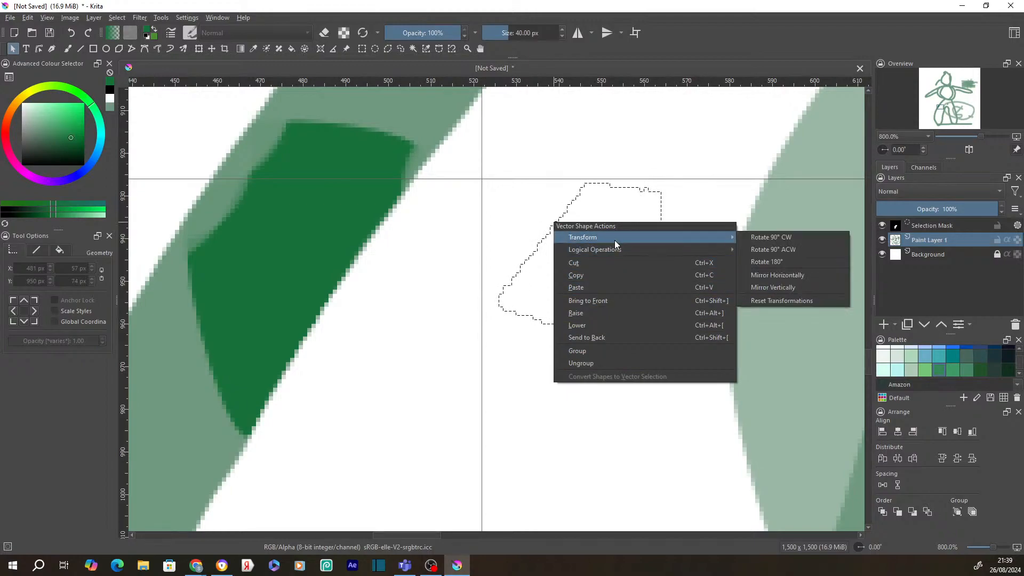
pyautogui.rightClick(511, 263)
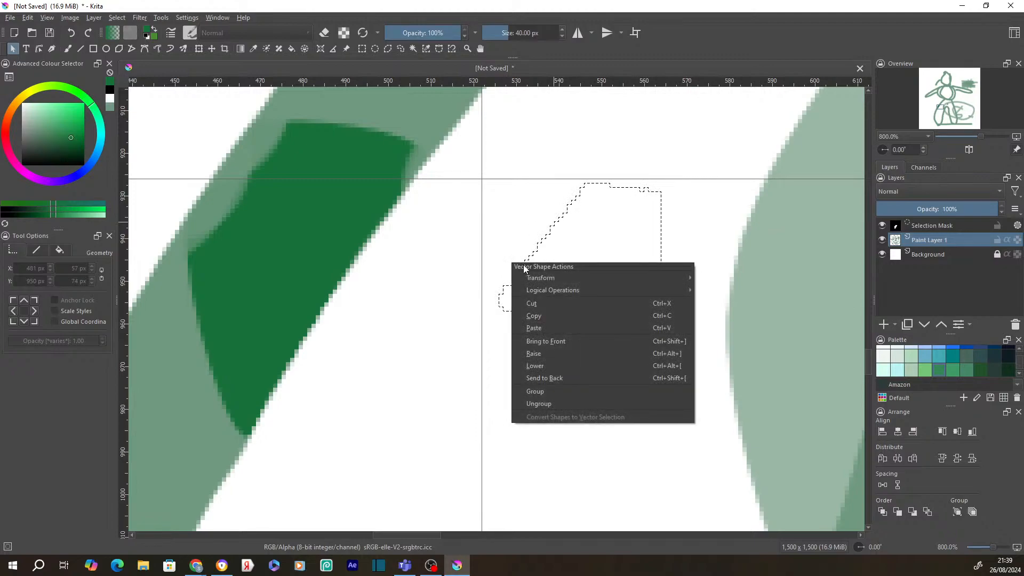
pyautogui.rightClick(555, 230)
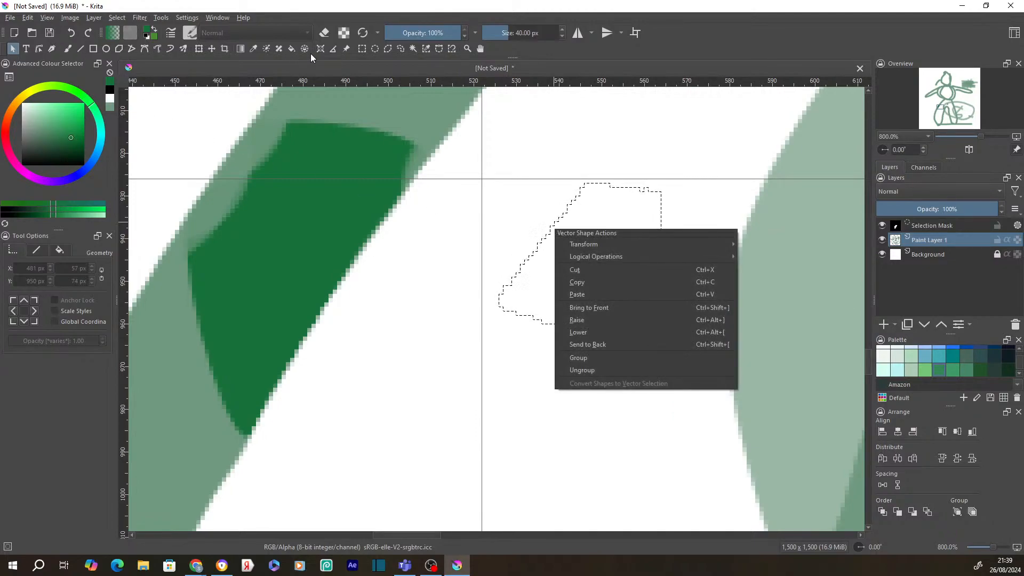
pyautogui.click(375, 49)
# - Convert the skewed selection to a vector selection, then to a green-outlined shape on Vector Layer 1
pyautogui.rightClick(540, 239)
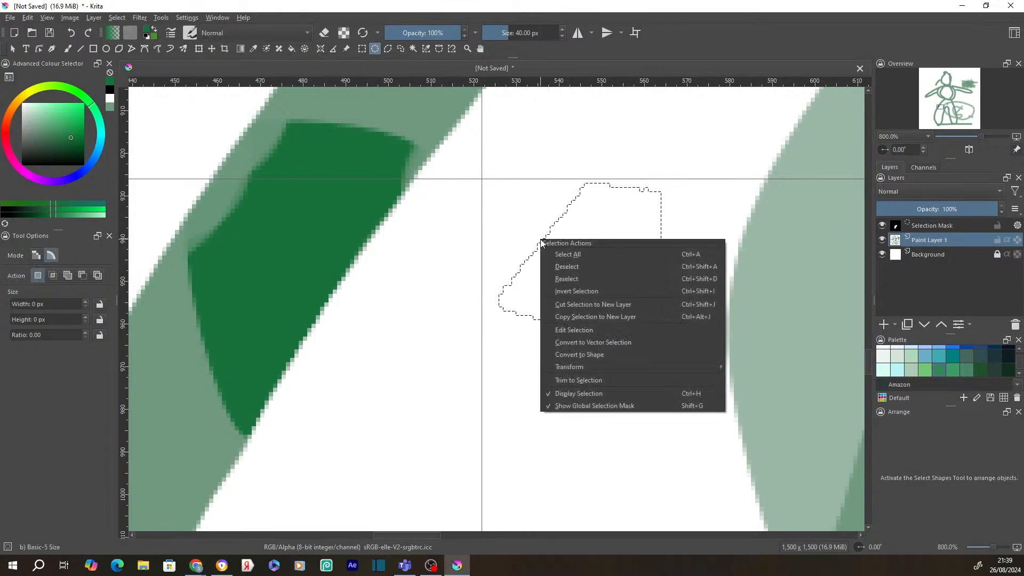
pyautogui.click(600, 341)
pyautogui.rightClick(545, 237)
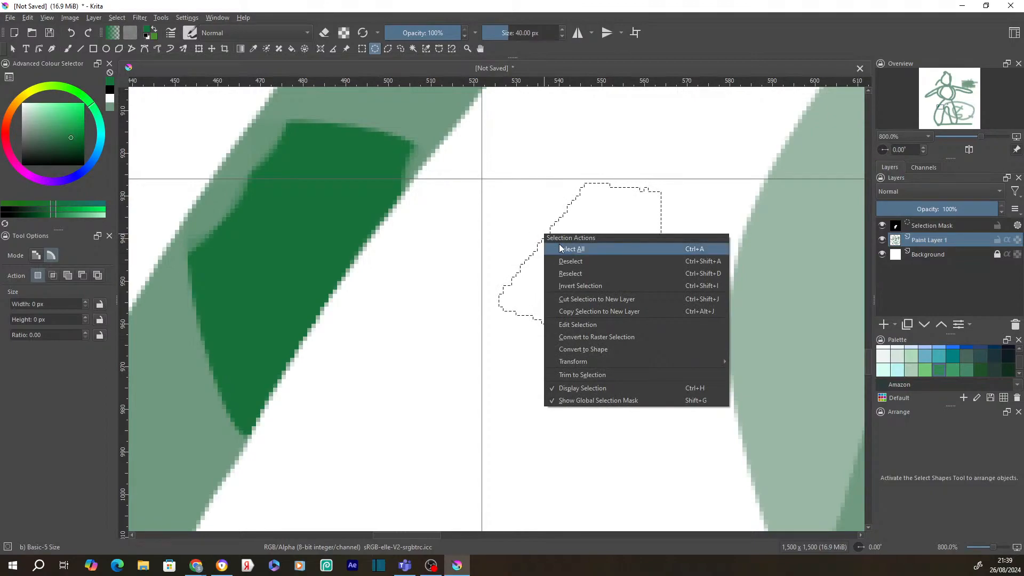
pyautogui.click(609, 351)
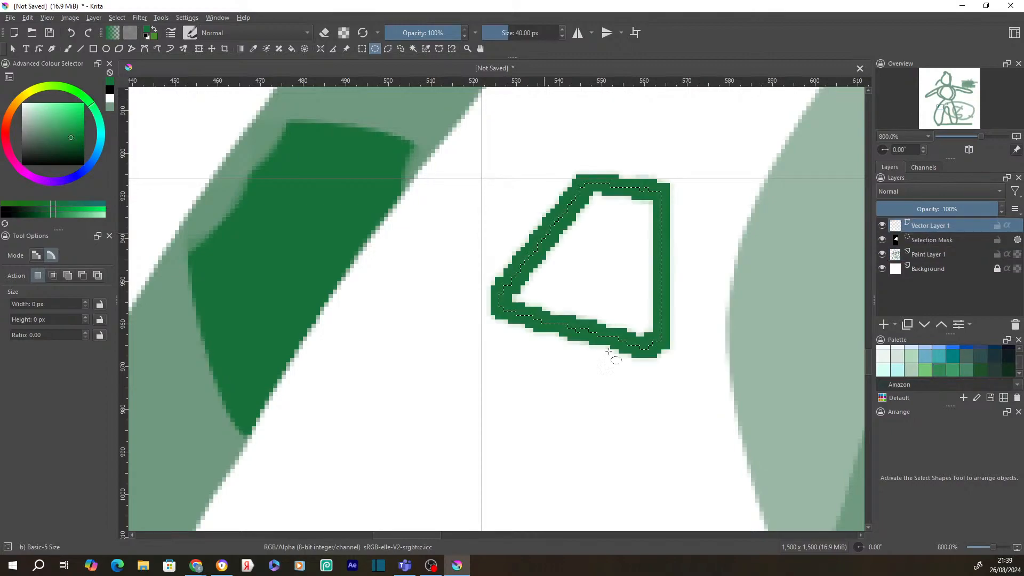
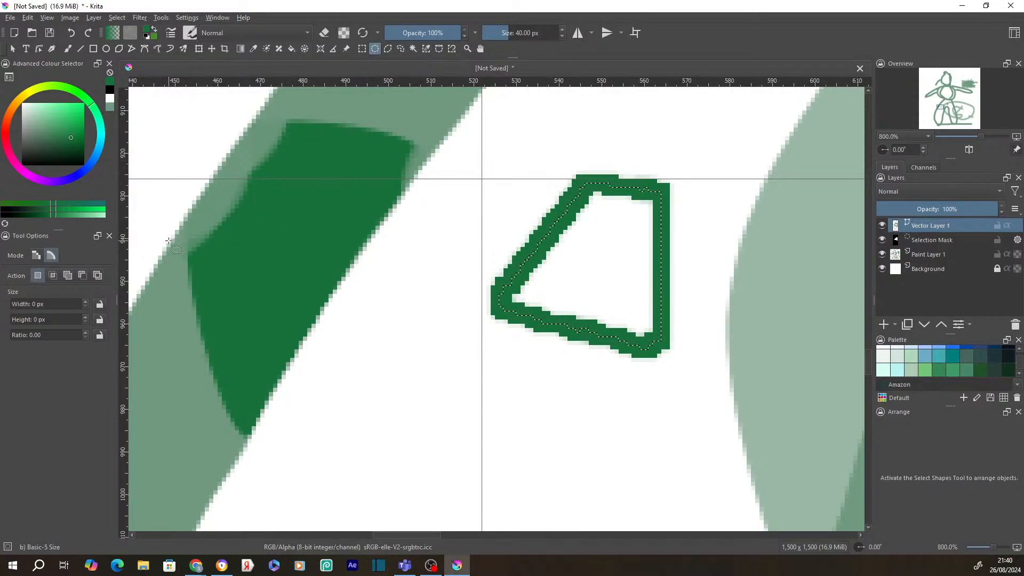
# - Try the intersect and add selection modes, then return to replace mode
pyautogui.click(52, 275)
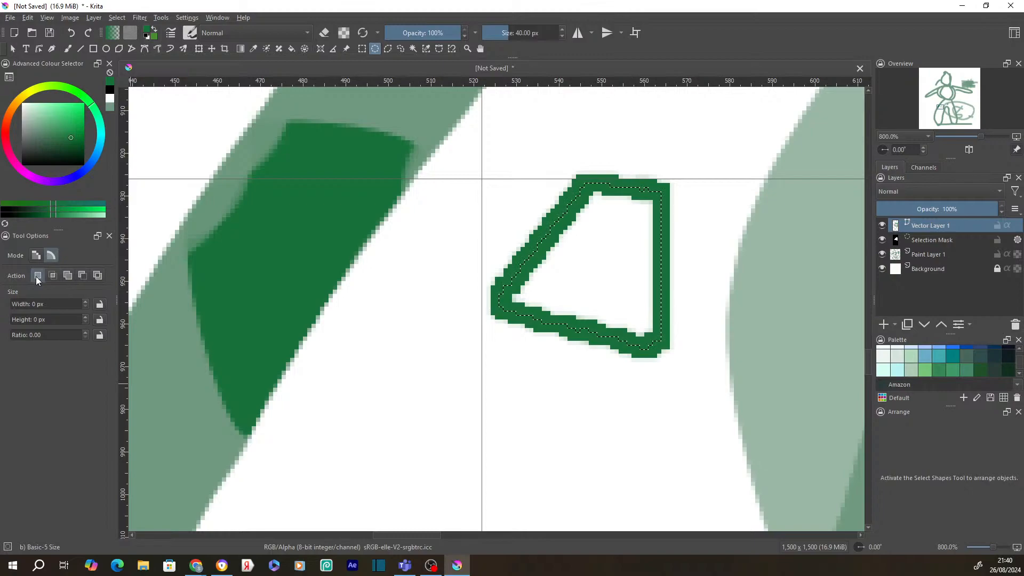
pyautogui.click(71, 276)
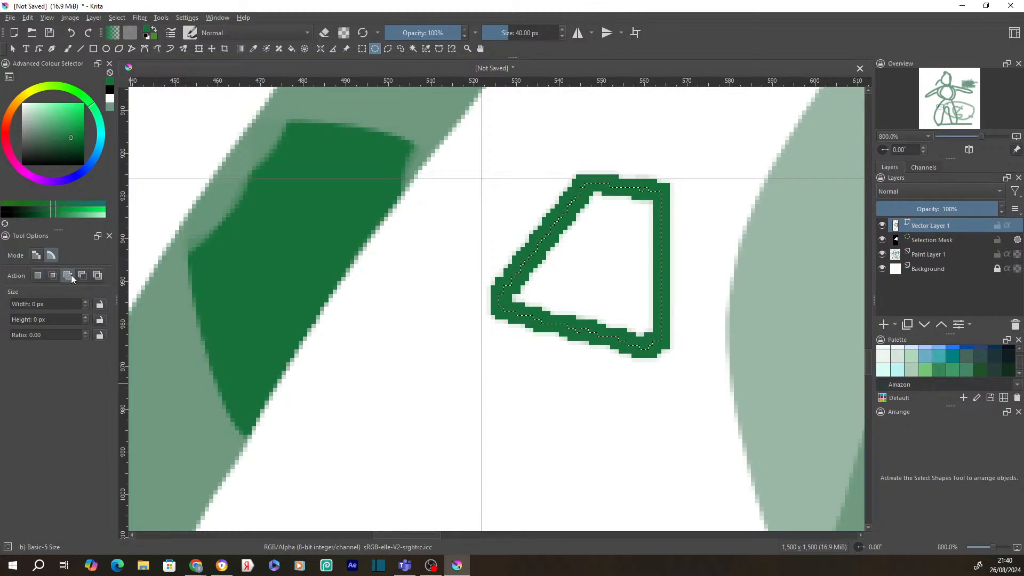
pyautogui.click(98, 275)
pyautogui.click(37, 275)
# - Convert a circular selection over the outline's left side into a vector shape, then deselect
pyautogui.moveTo(449, 205); pyautogui.dragTo(597, 353)
pyautogui.rightClick(498, 212)
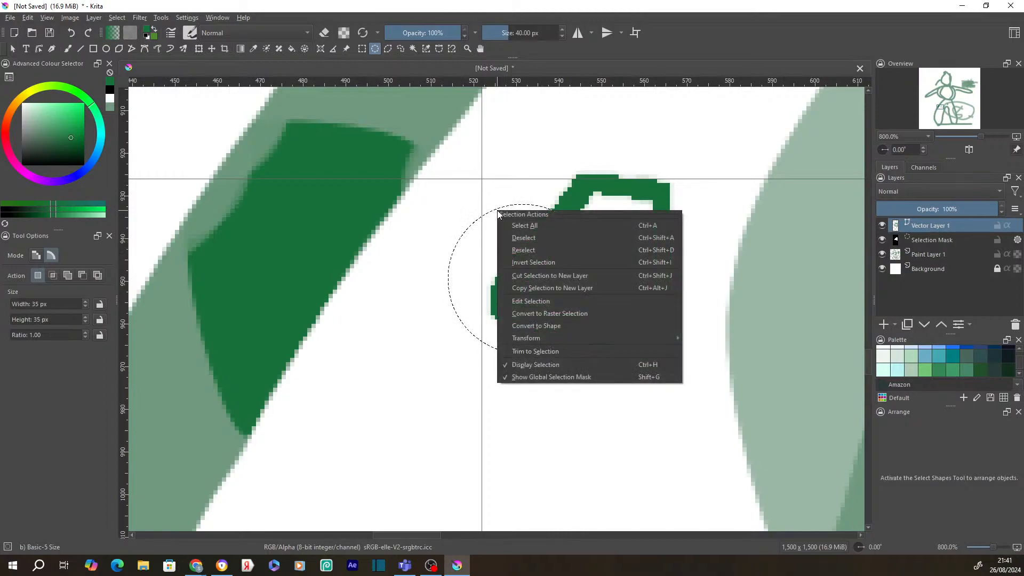
pyautogui.click(564, 324)
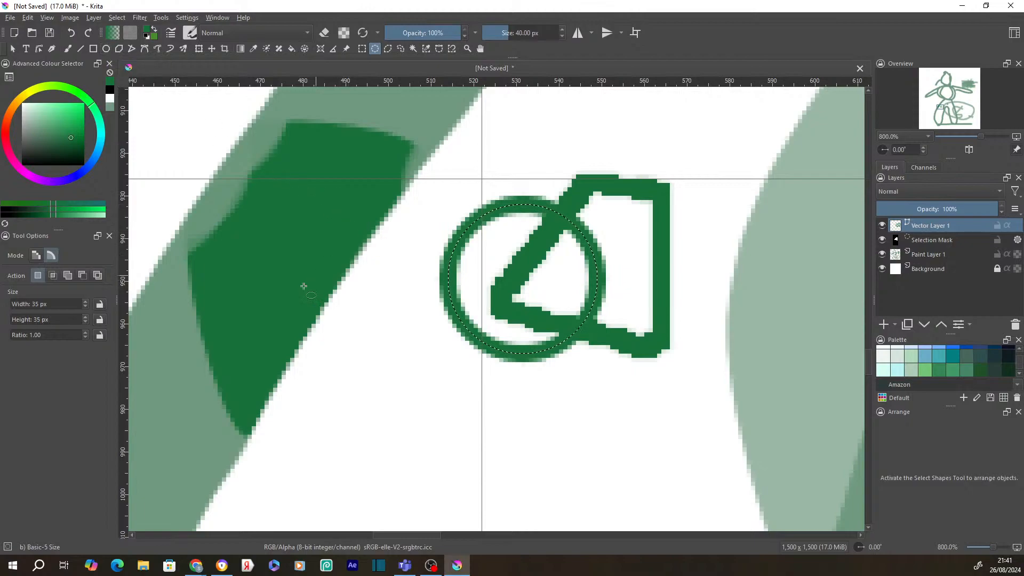
pyautogui.click(461, 253)
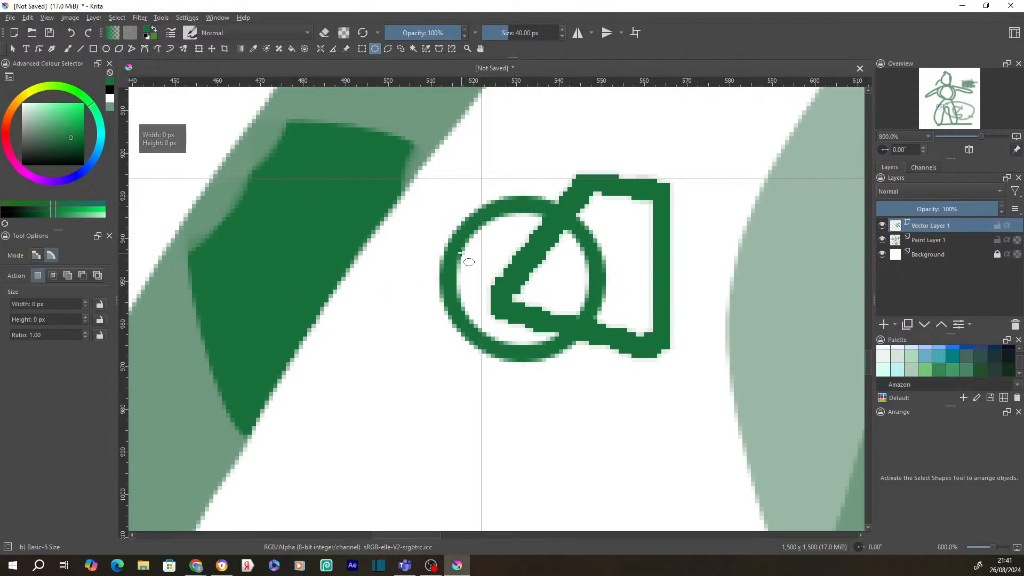
pyautogui.click(12, 49)
# - Select the new circle and set its fill to Solid, dark green
pyautogui.click(452, 242)
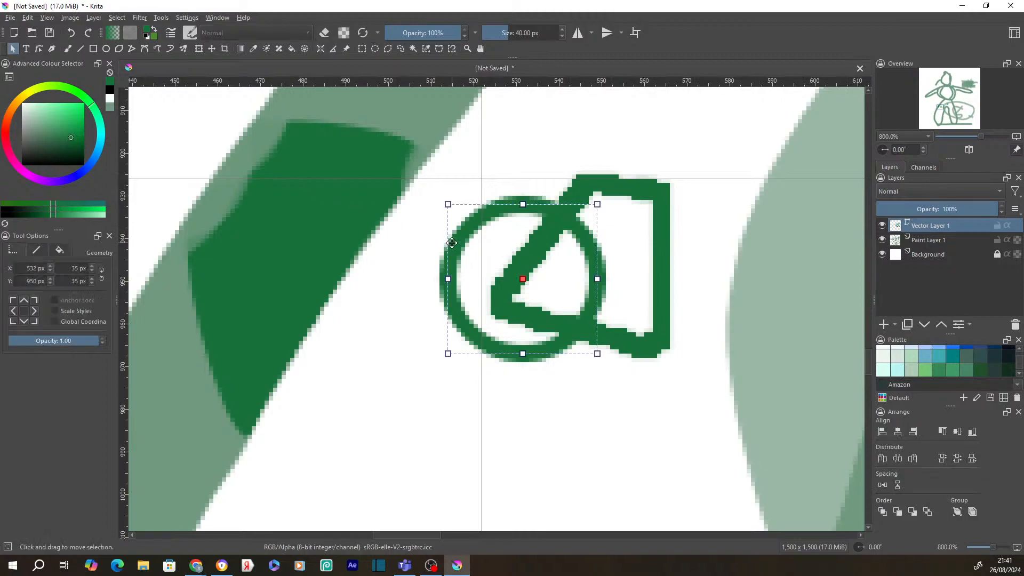
pyautogui.click(59, 250)
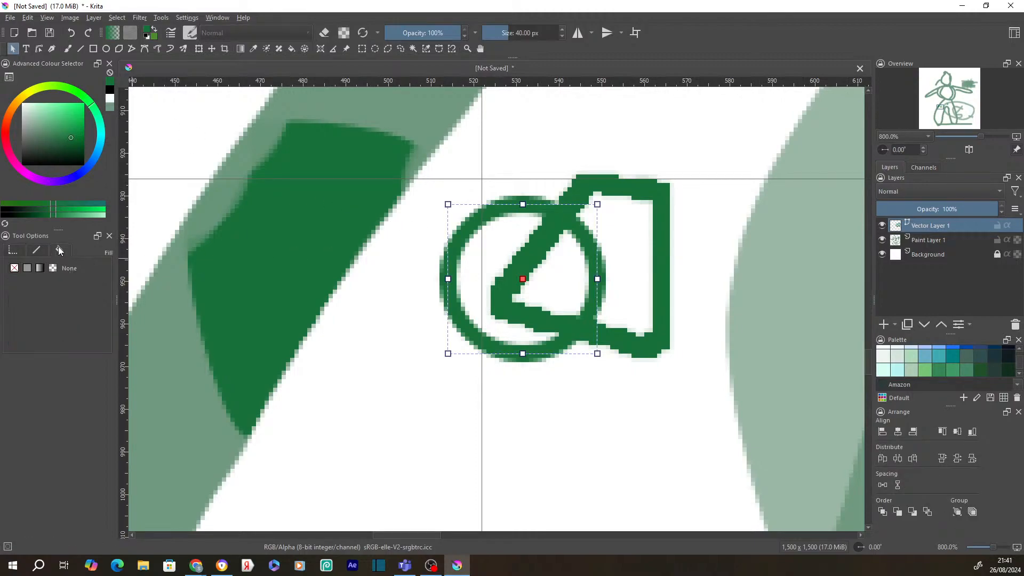
pyautogui.click(68, 140)
pyautogui.moveTo(69, 143)
pyautogui.mouseDown()
pyautogui.moveTo(75, 120)
pyautogui.moveTo(62, 150)
pyautogui.moveTo(66, 136)
pyautogui.moveTo(74, 151)
pyautogui.moveTo(62, 153)
pyautogui.mouseUp()
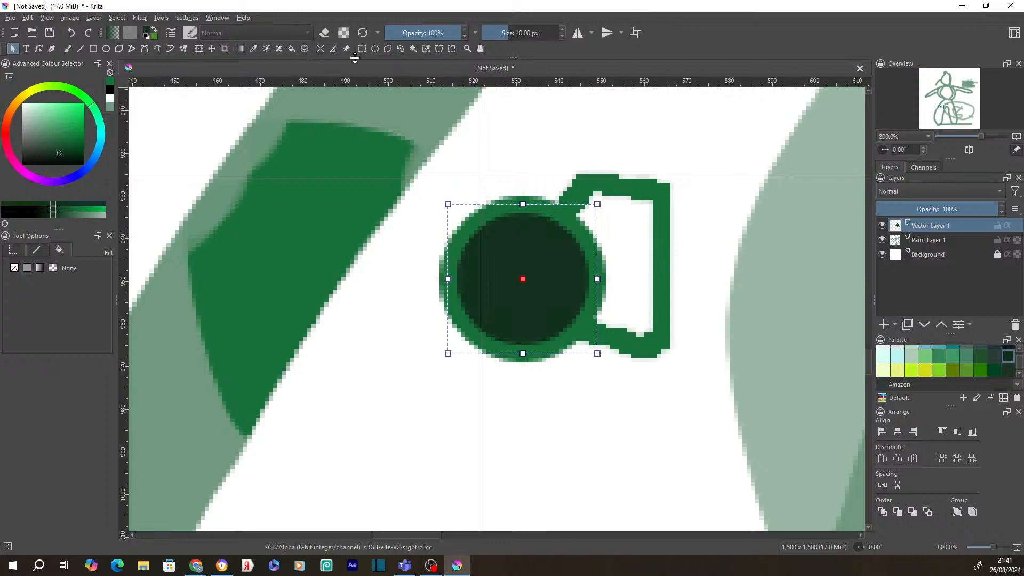
pyautogui.click(375, 48)
# - Convert an elliptical selection below the shapes into a vector ellipse
pyautogui.moveTo(526, 396); pyautogui.dragTo(697, 337)
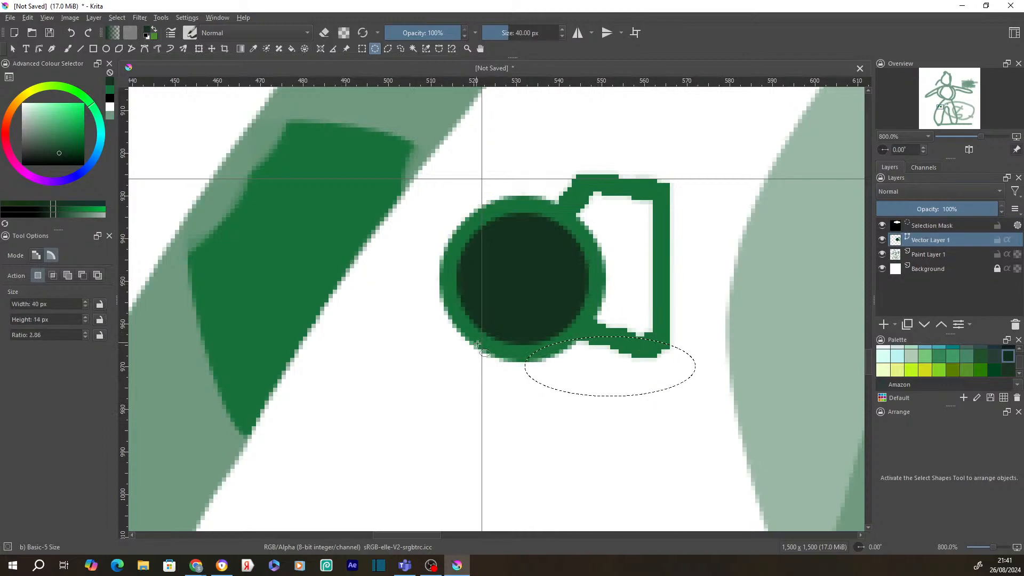
pyautogui.rightClick(557, 370)
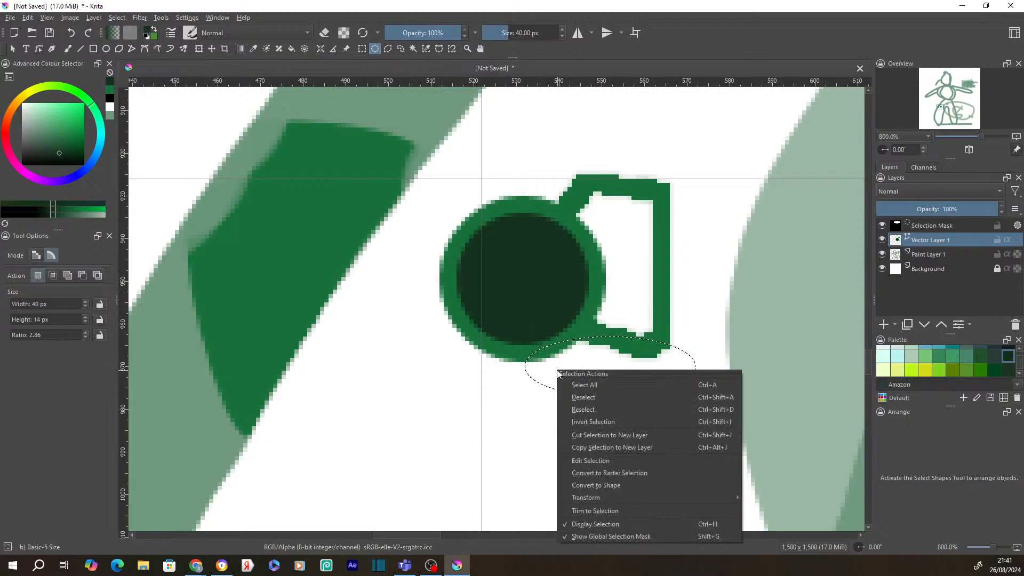
pyautogui.click(616, 485)
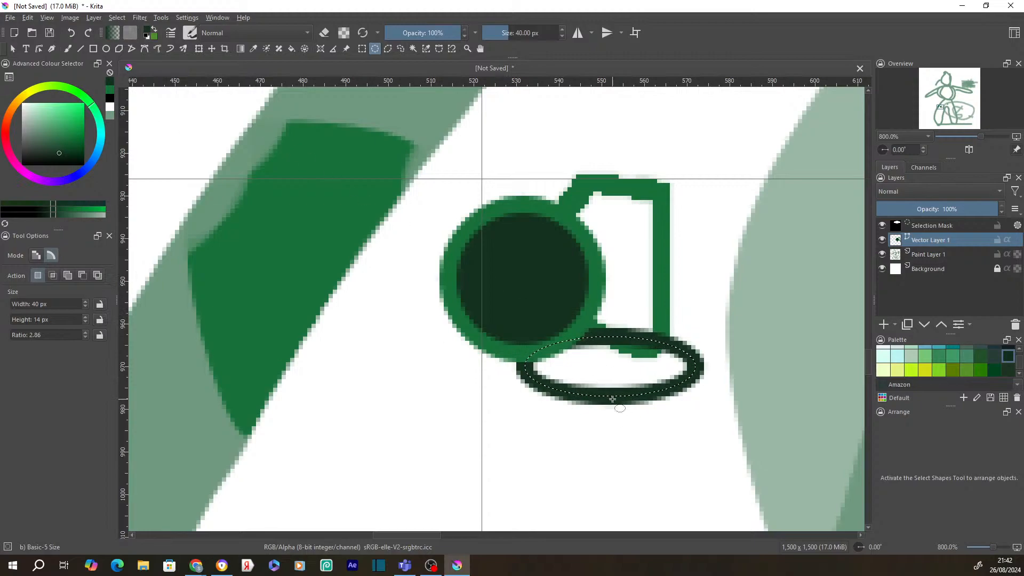
# - Nudge the filled circle up-left and give the new ellipse a solid dark fill
pyautogui.click(12, 48)
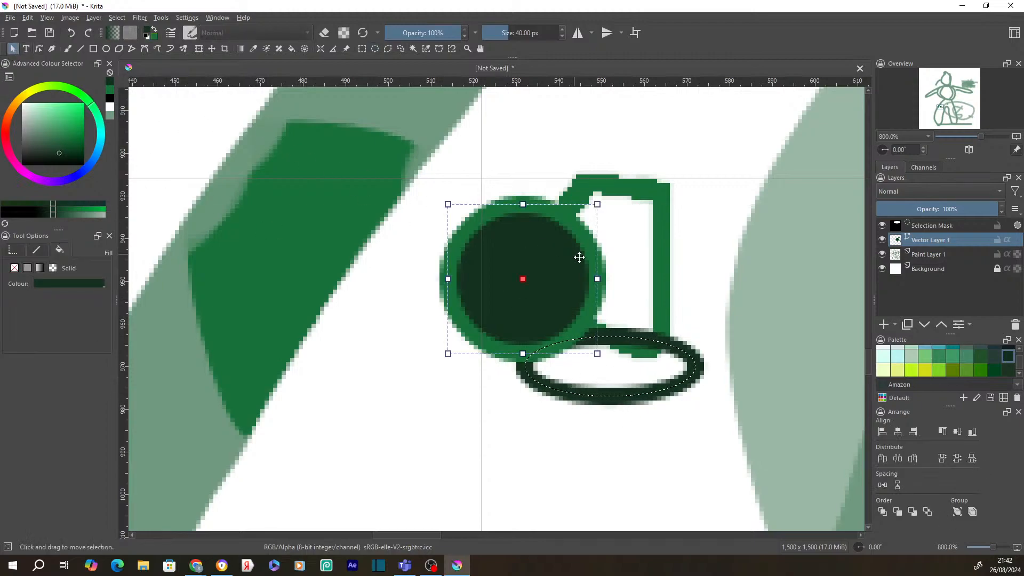
pyautogui.moveTo(512, 265); pyautogui.dragTo(496, 247)
pyautogui.click(654, 377)
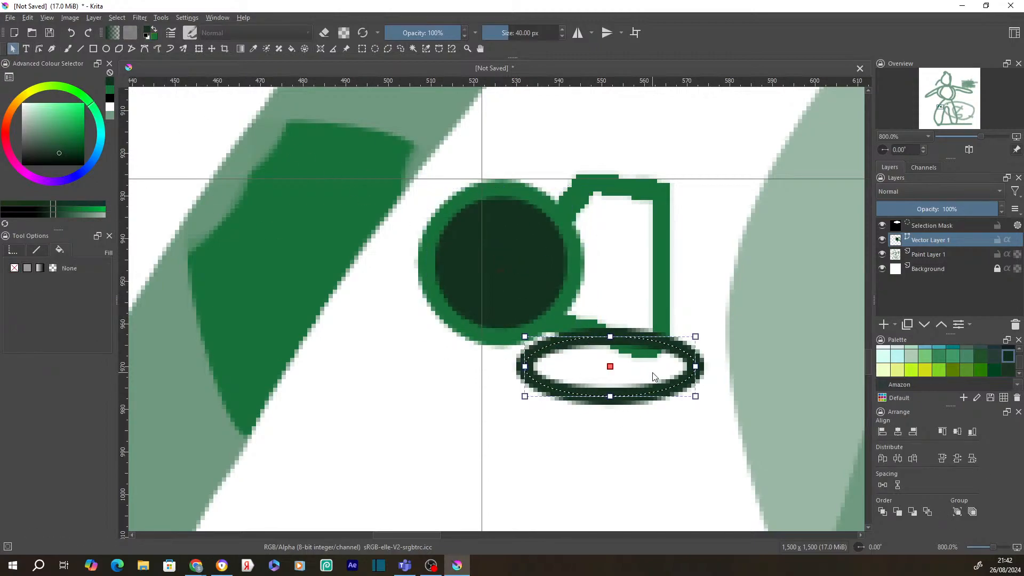
pyautogui.click(27, 268)
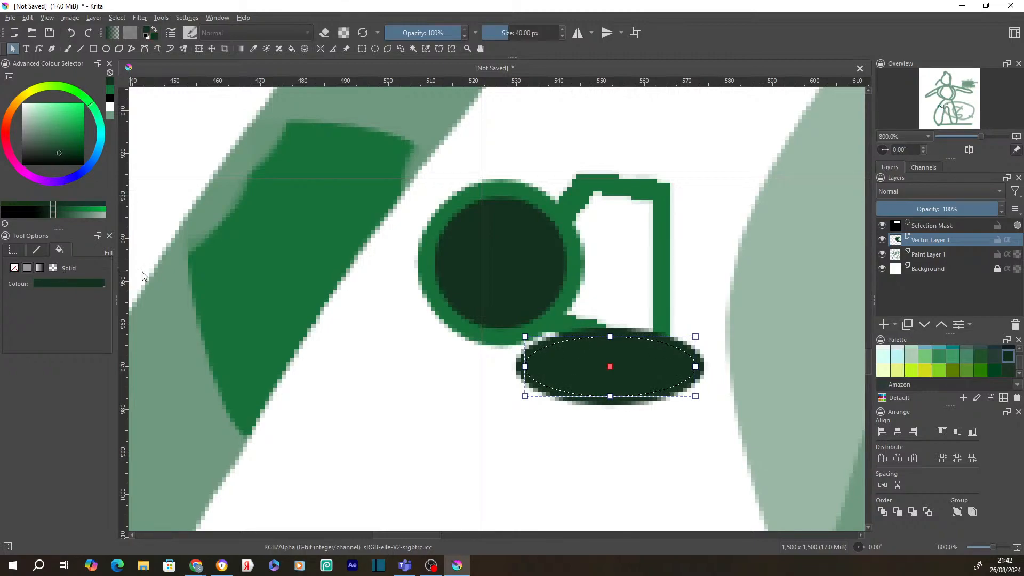
# - Move the dark ellipse up beside the circle and review its fill settings
pyautogui.moveTo(584, 355); pyautogui.dragTo(606, 273)
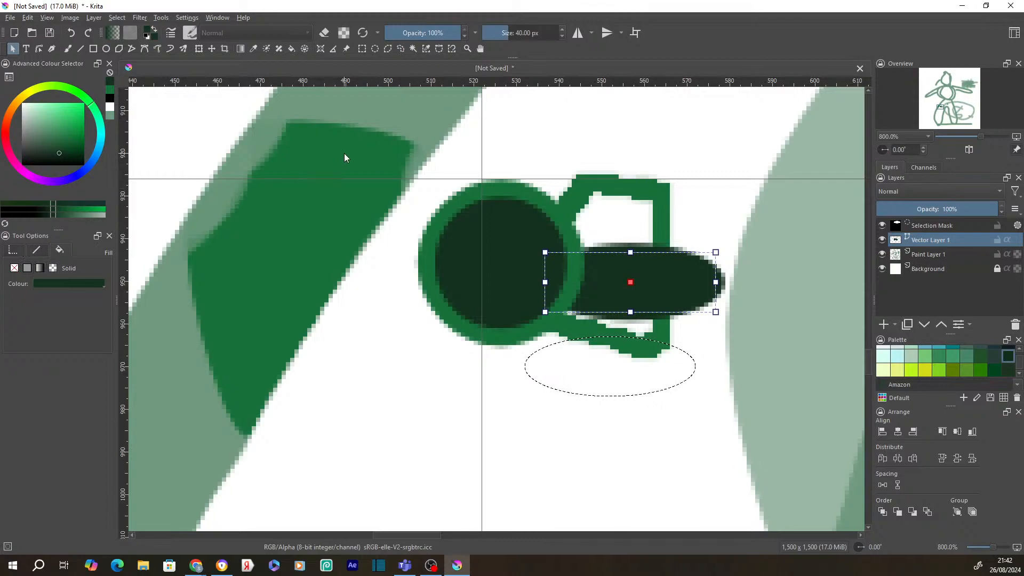
pyautogui.click(13, 252)
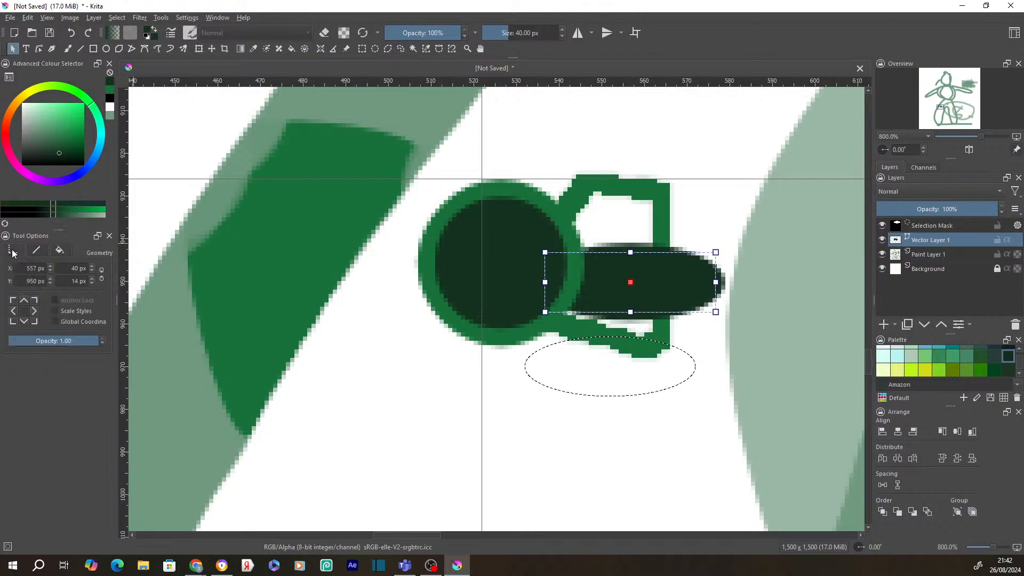
pyautogui.click(40, 251)
pyautogui.click(60, 248)
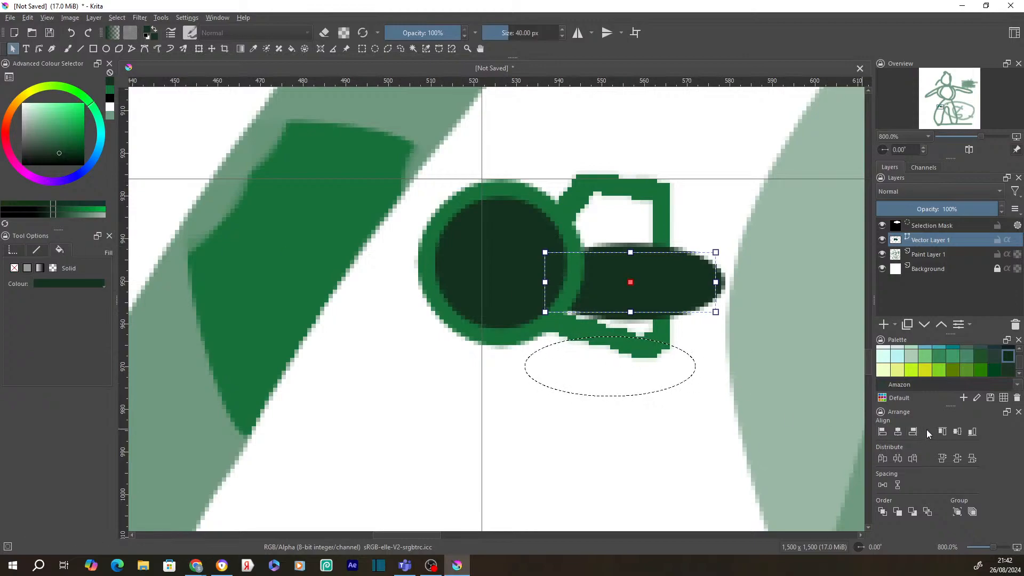
# - Restack the ellipse with Raise, Bring to Front and Lower, finally sending it to the back
pyautogui.click(898, 513)
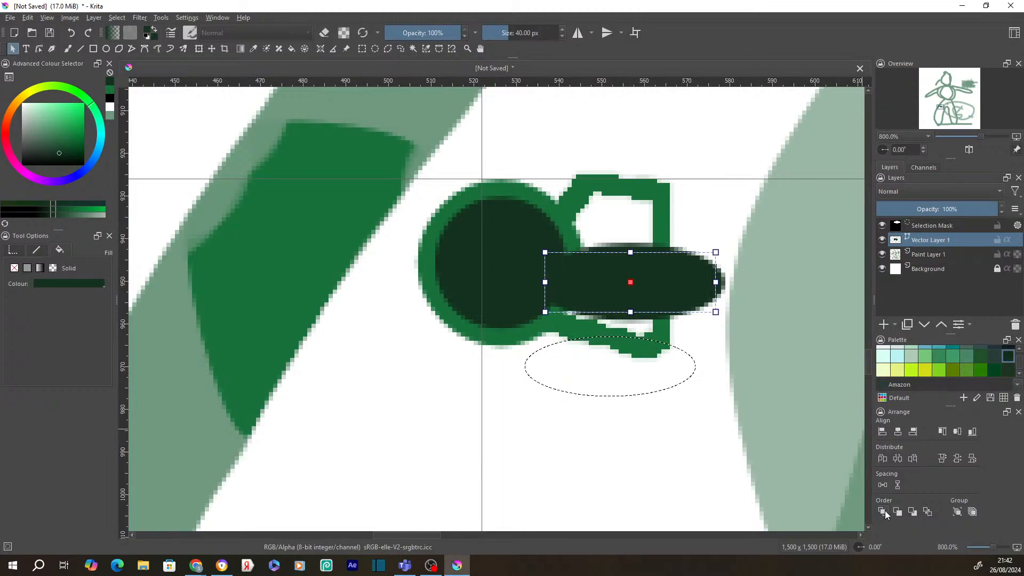
pyautogui.click(883, 512)
pyautogui.click(914, 512)
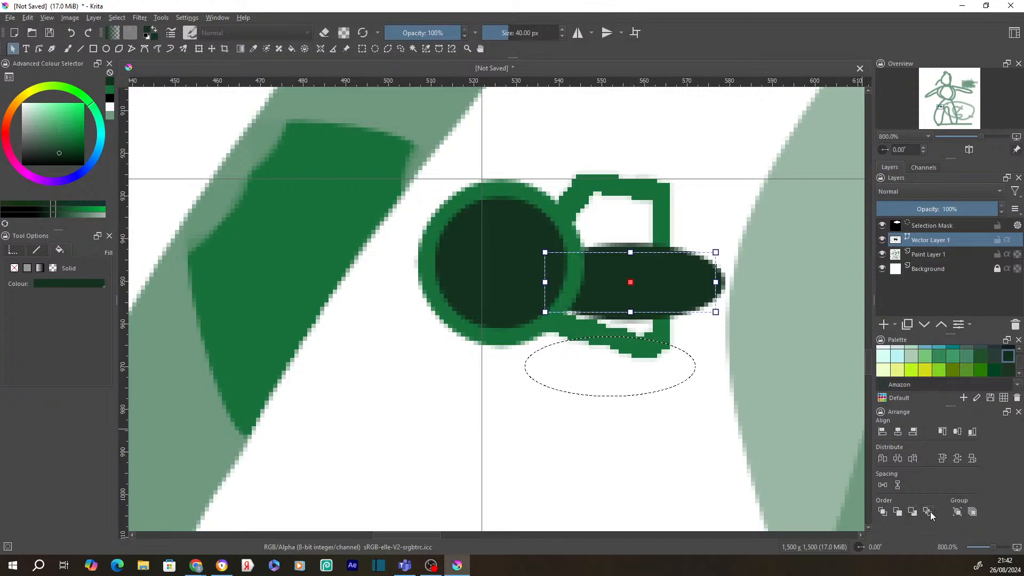
pyautogui.click(930, 512)
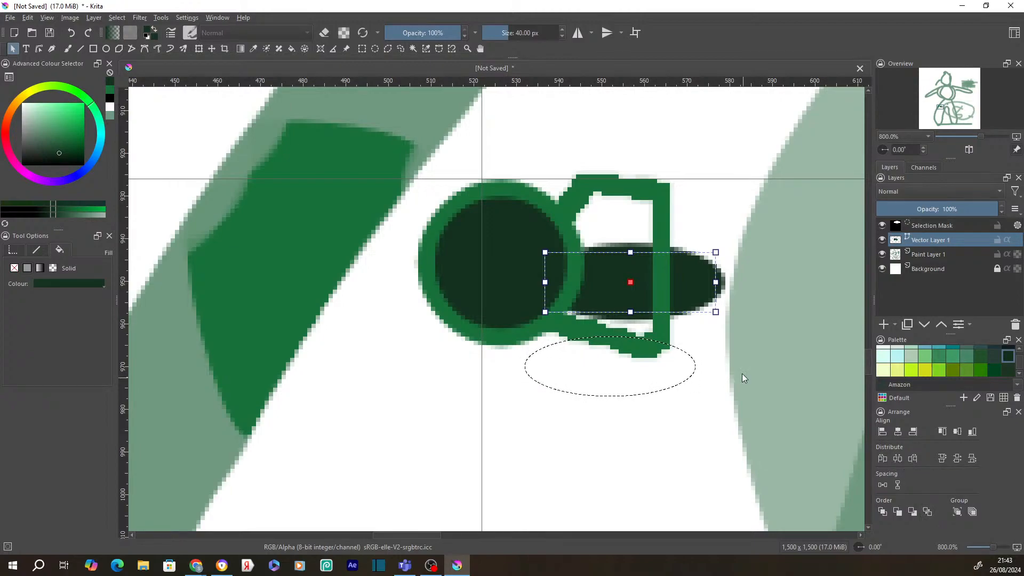
pyautogui.click(629, 199)
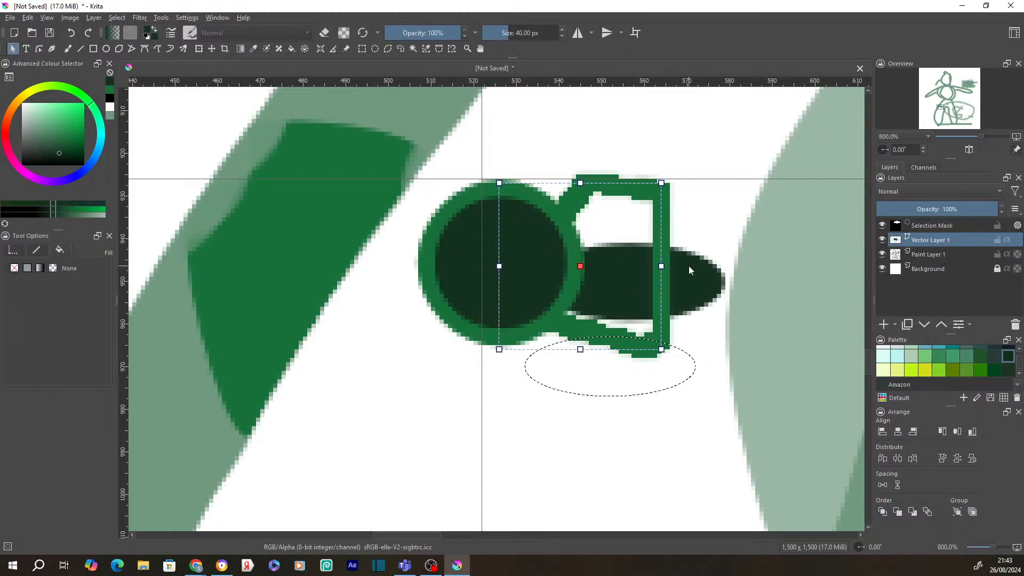
# - Pick a yellow-green colour and clear the leftover ellipse selection
pyautogui.moveTo(693, 273); pyautogui.dragTo(691, 279)
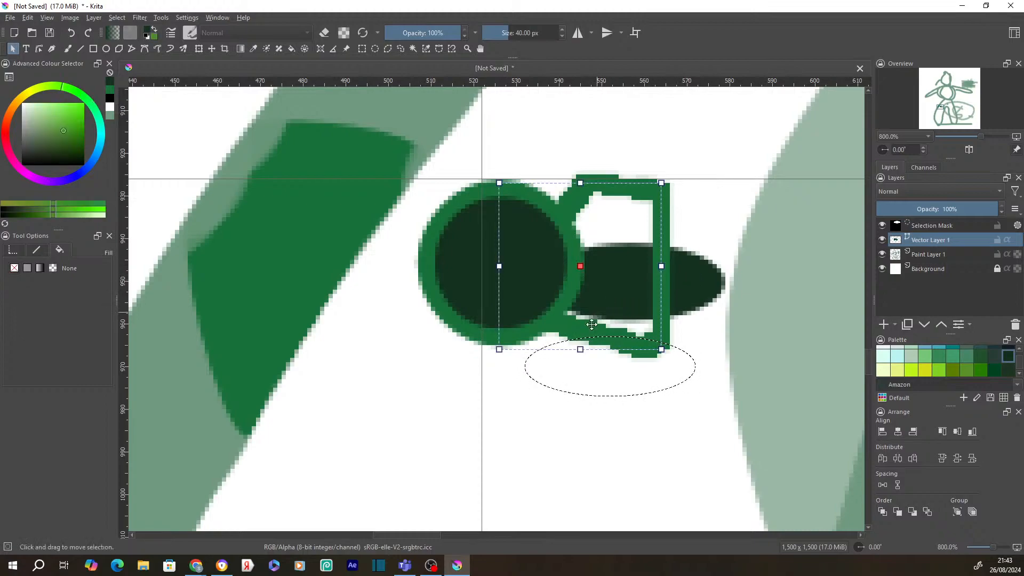
pyautogui.click(375, 49)
pyautogui.rightClick(601, 340)
pyautogui.click(639, 367)
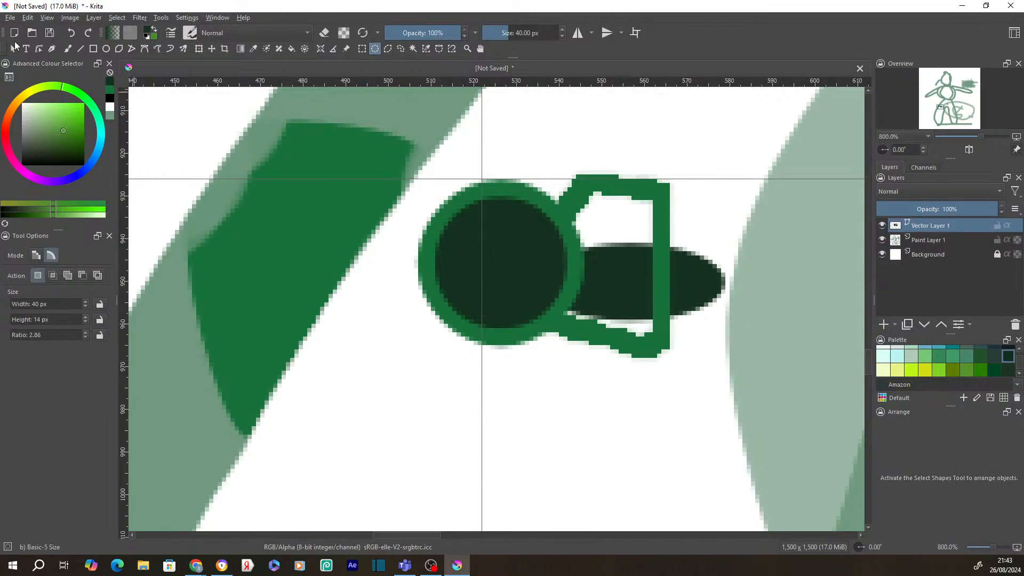
pyautogui.click(14, 48)
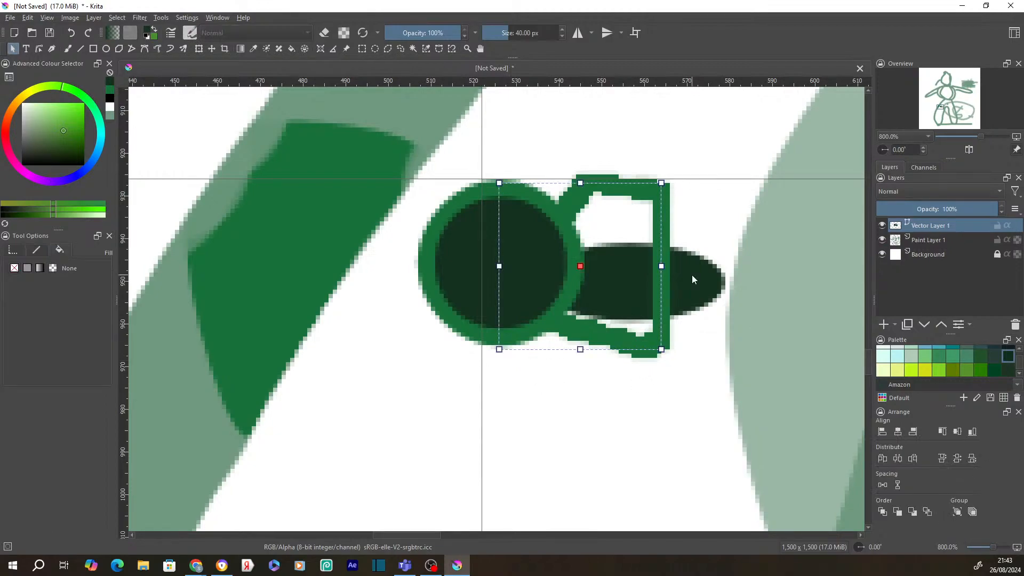
# - Select the circle, frame and ellipse and align them by centre, right edge and bottom
pyautogui.click(435, 250)
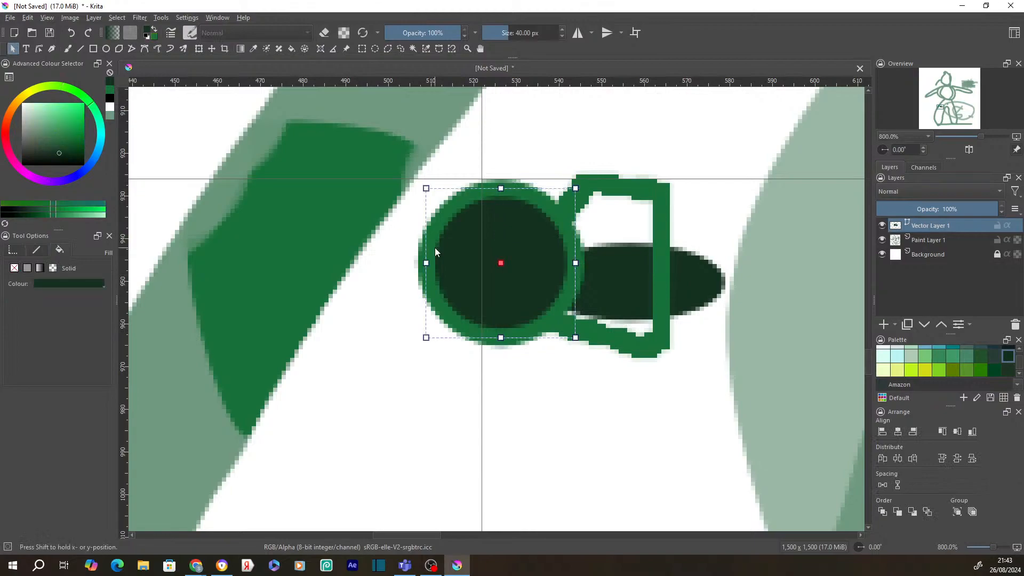
pyautogui.moveTo(729, 213); pyautogui.dragTo(703, 252)
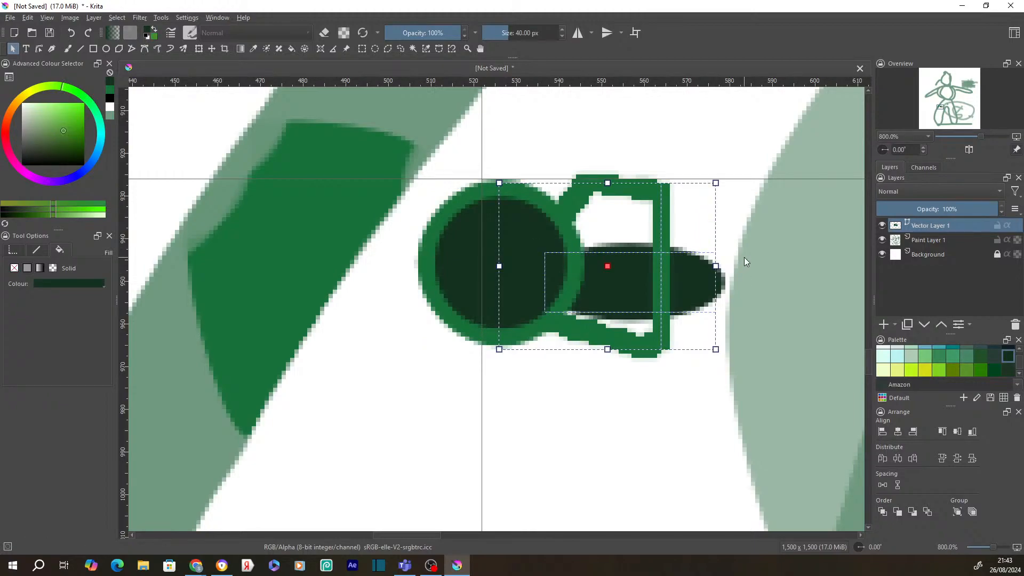
pyautogui.click(899, 431)
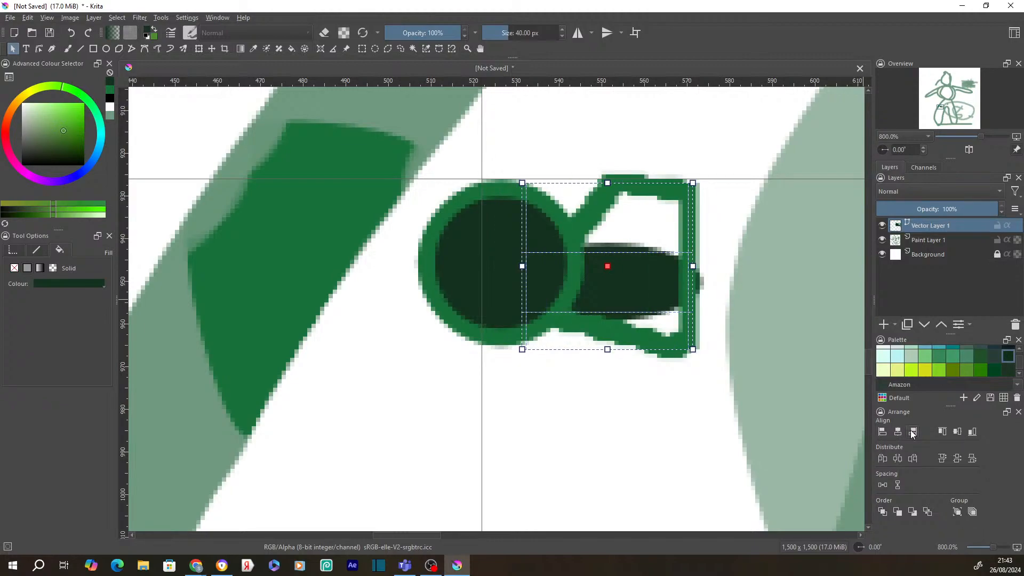
pyautogui.click(913, 432)
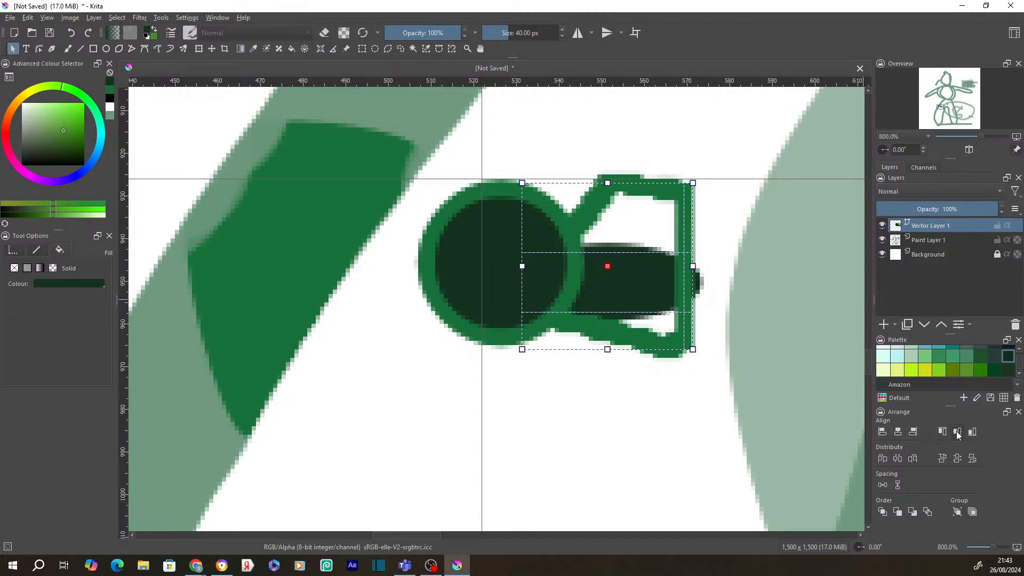
pyautogui.click(971, 434)
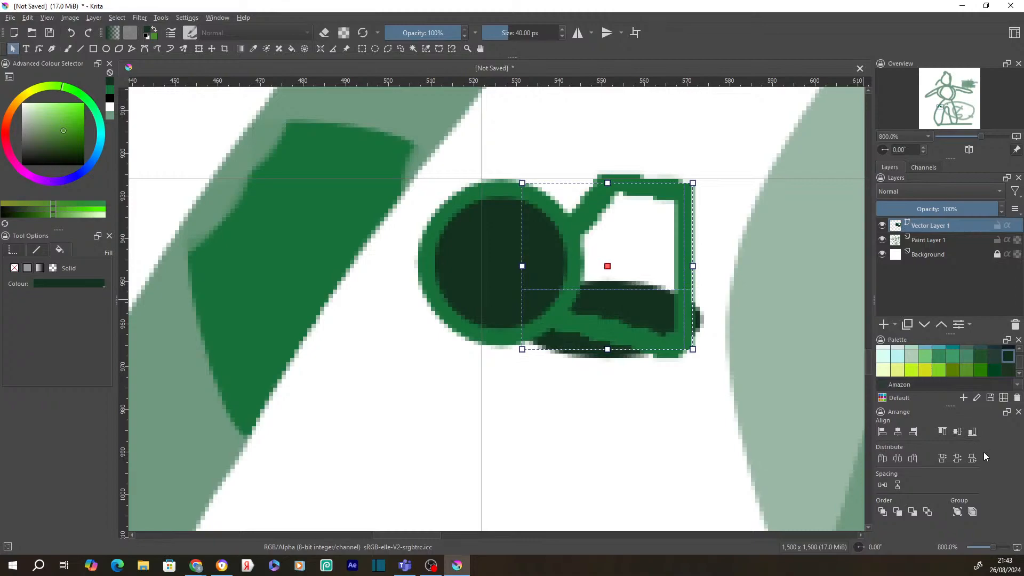
# - Select all shapes and try the horizontal distribute and equal-spacing options until they overlap
pyautogui.click(776, 396)
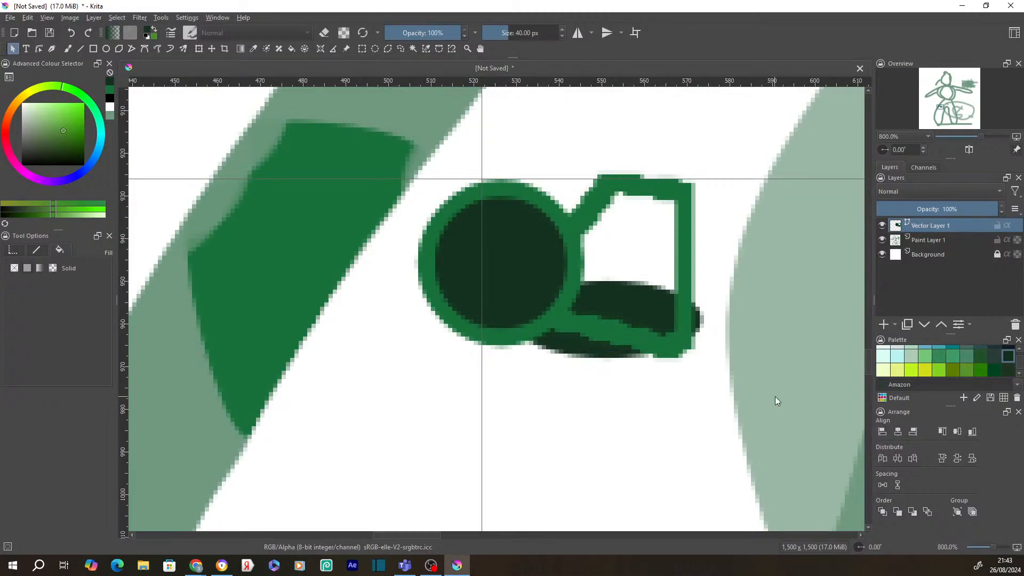
pyautogui.hotkey('ctrl', 'a')
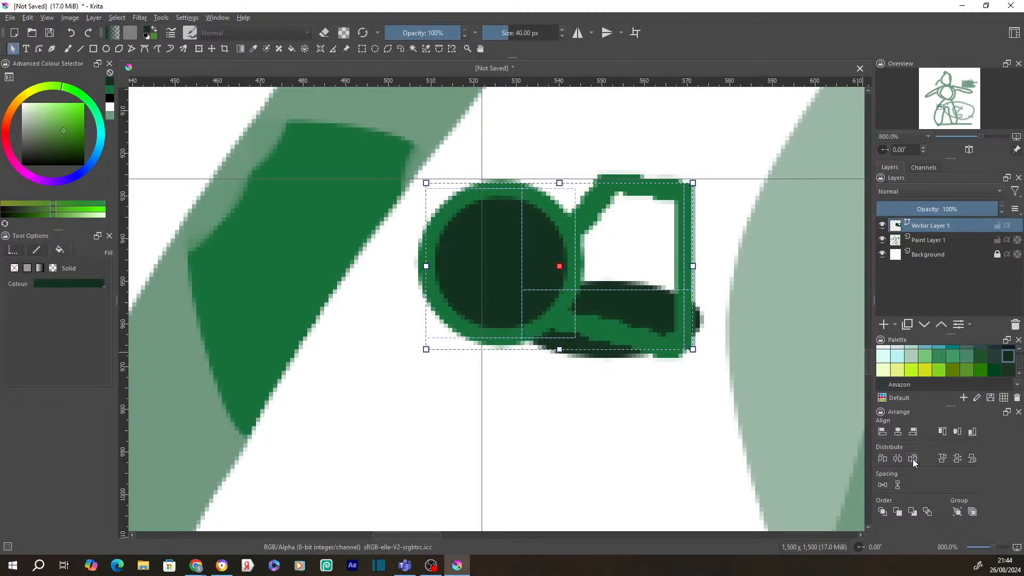
pyautogui.click(913, 459)
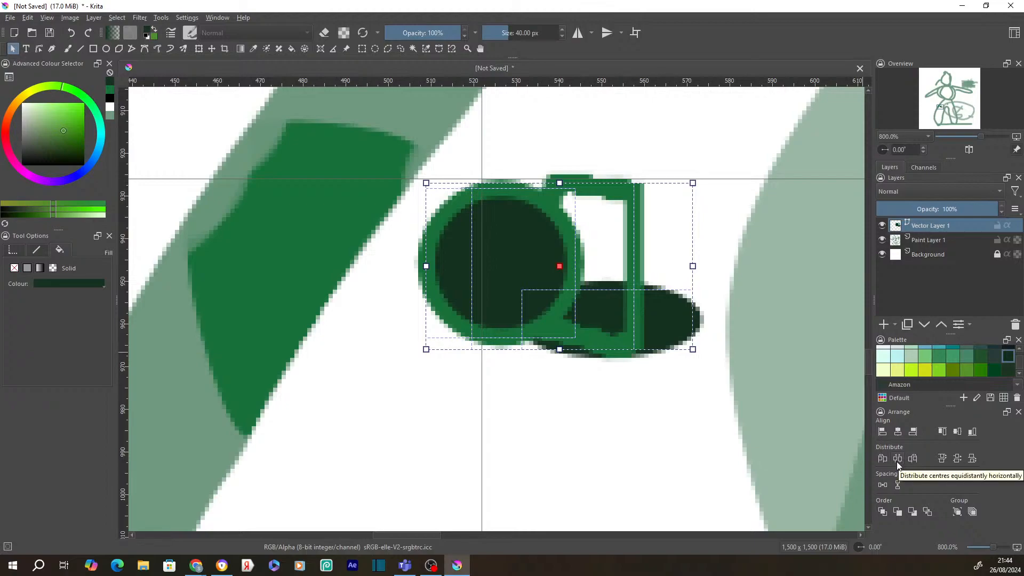
pyautogui.click(897, 462)
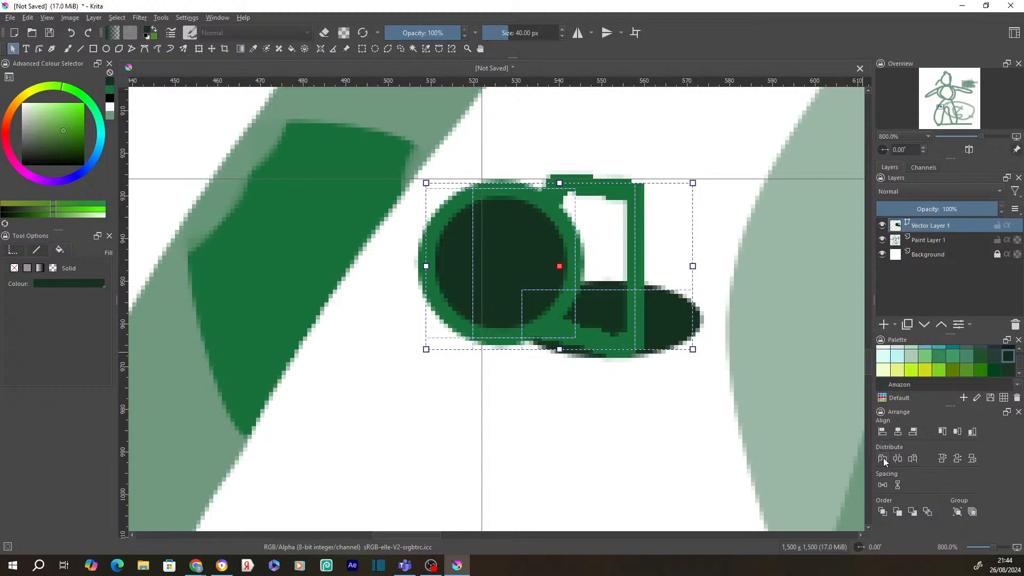
pyautogui.click(882, 458)
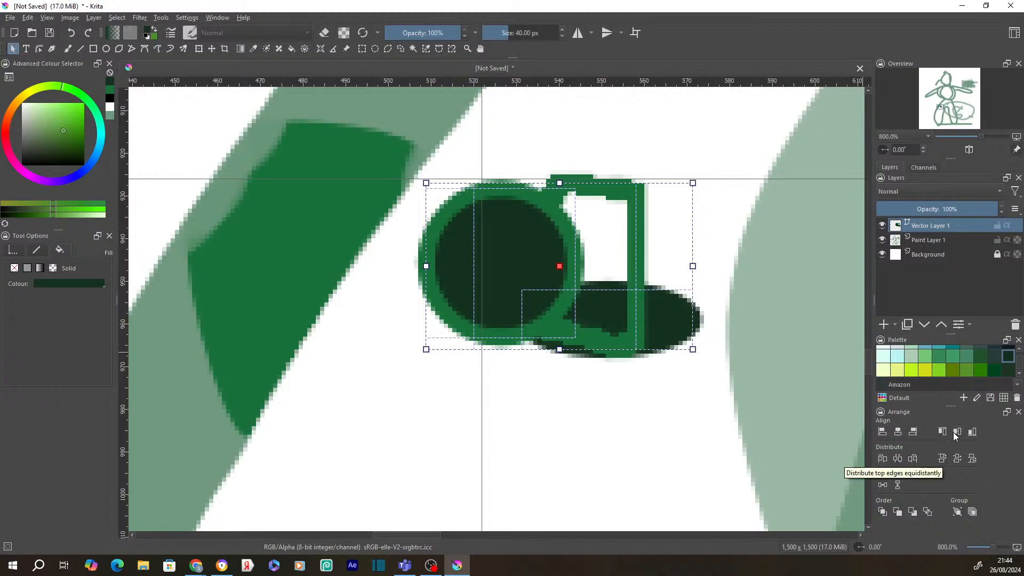
pyautogui.click(882, 485)
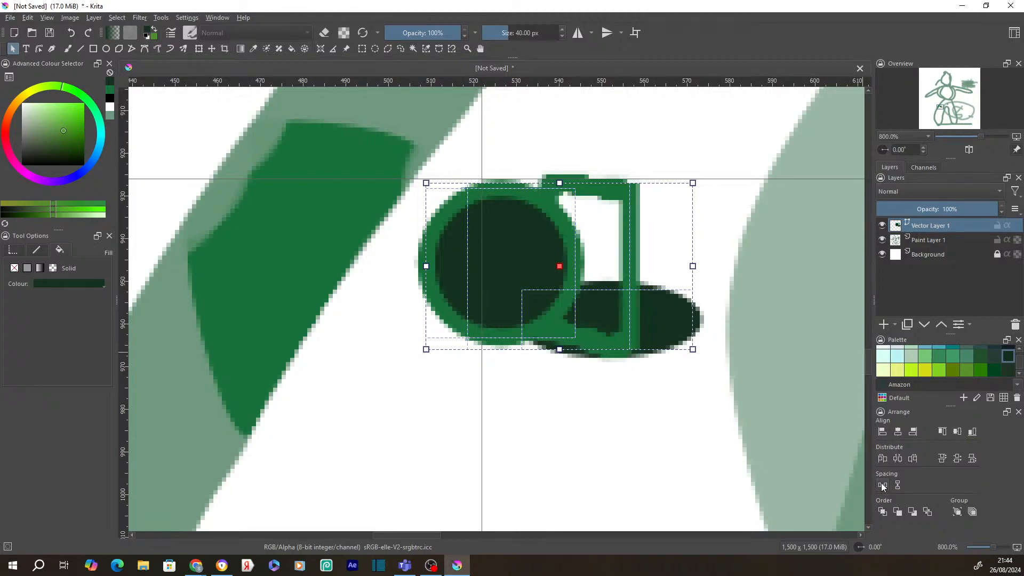
pyautogui.click(898, 459)
pyautogui.click(884, 460)
pyautogui.click(915, 459)
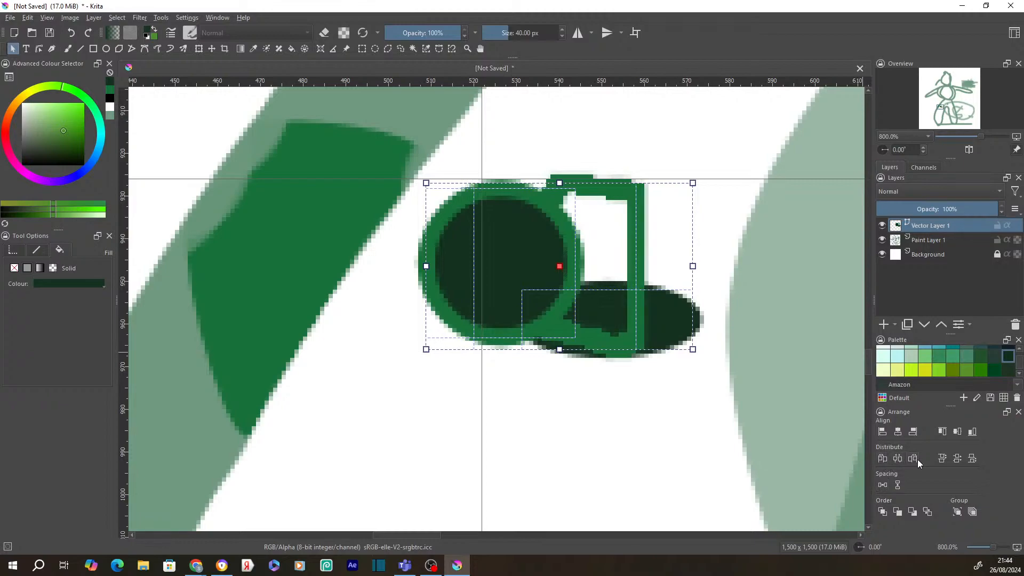
pyautogui.click(918, 460)
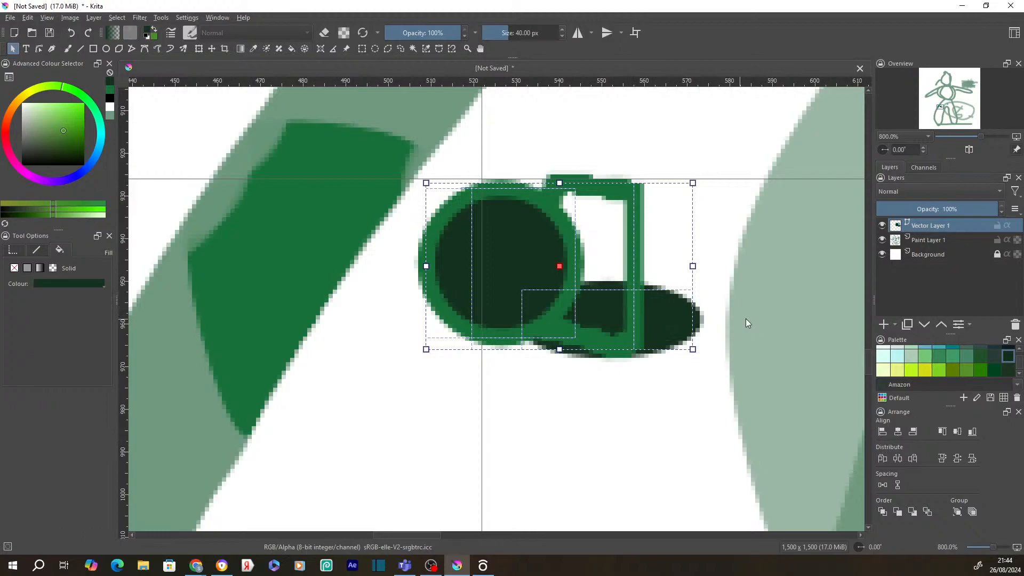
pyautogui.click(554, 267)
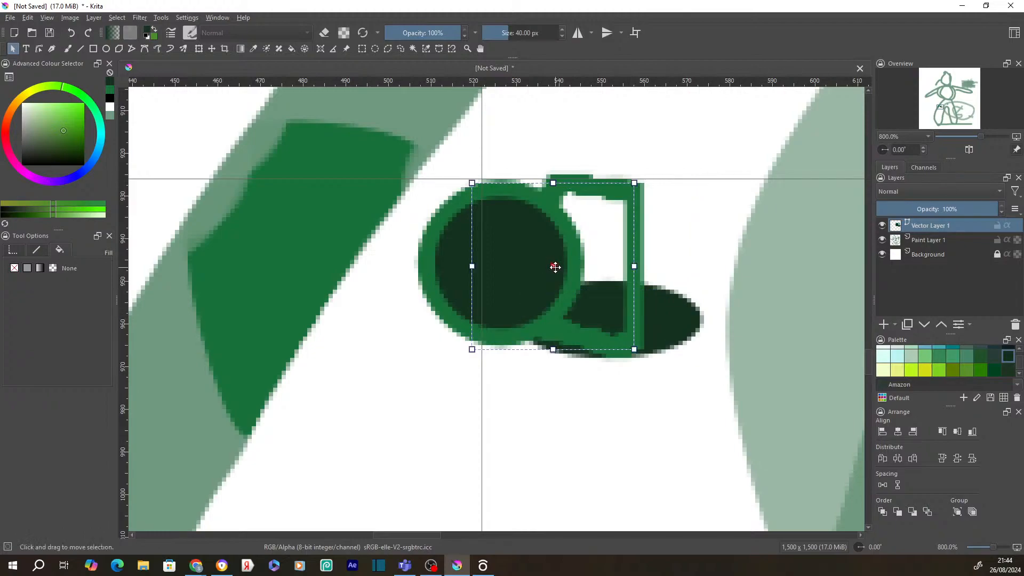
# - Move the outline shape down below the circle and shift the dark ellipse slightly right
pyautogui.moveTo(605, 274); pyautogui.dragTo(604, 388)
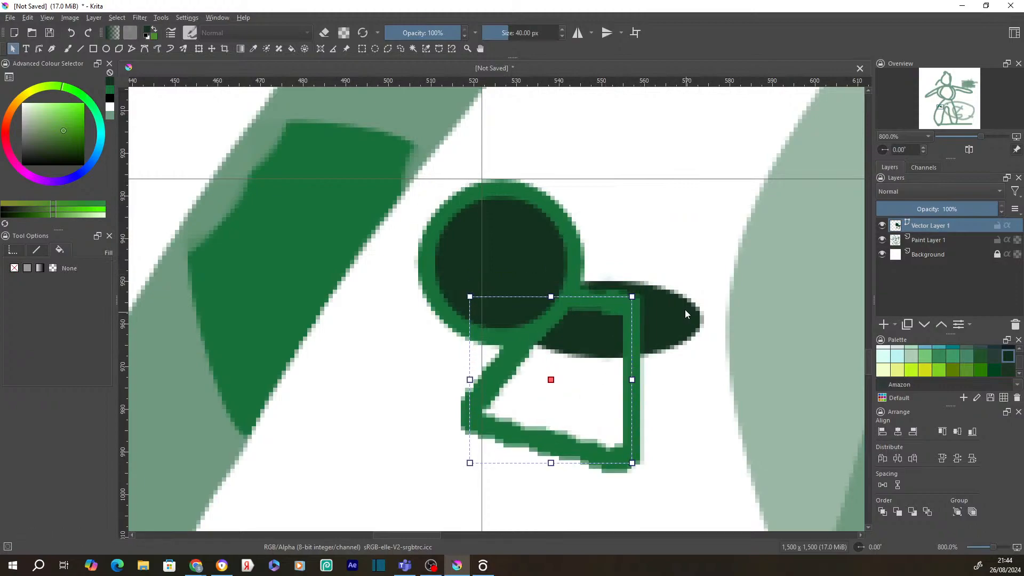
pyautogui.click(685, 312)
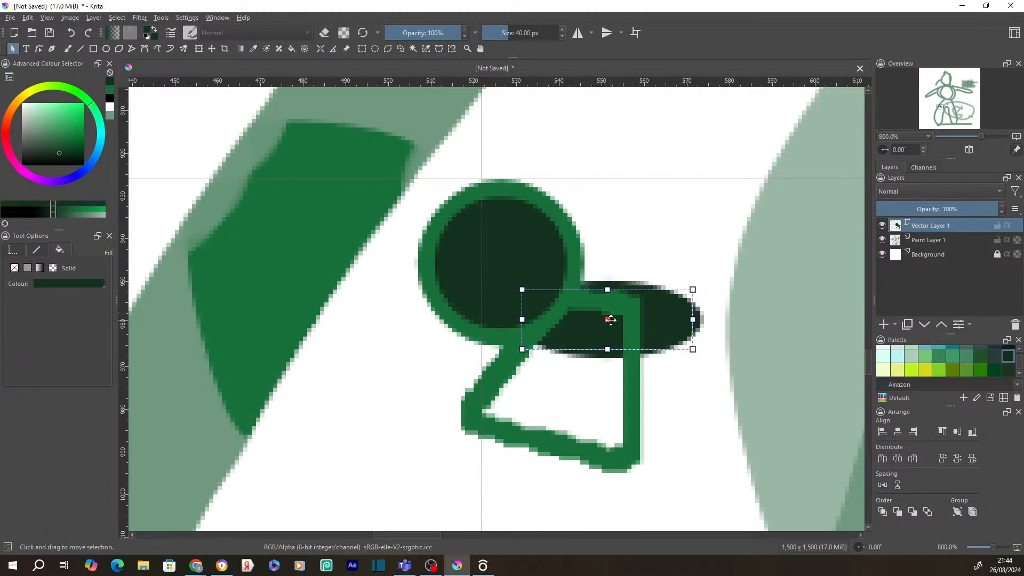
pyautogui.moveTo(611, 320); pyautogui.dragTo(635, 321)
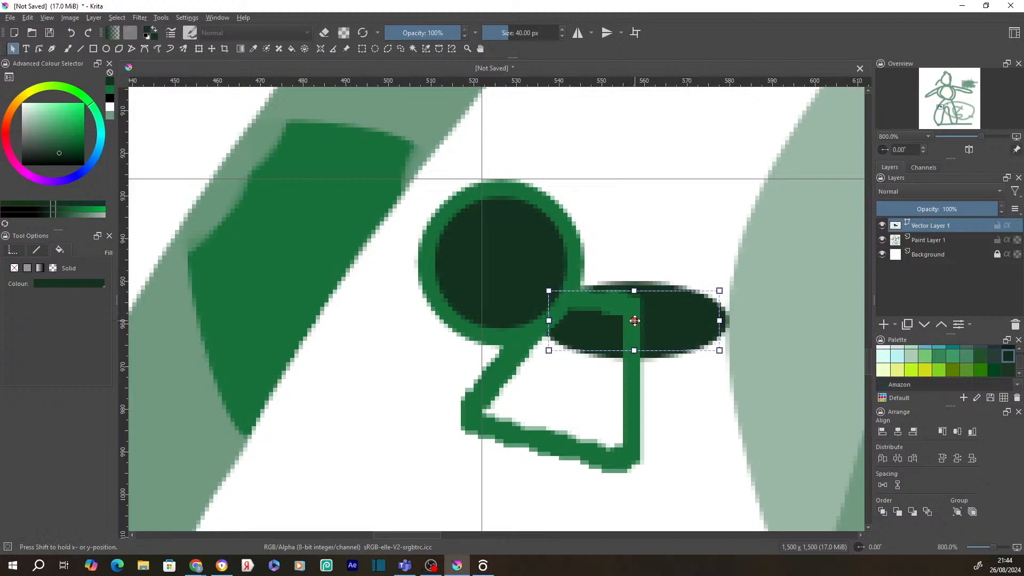
pyautogui.rightClick(635, 321)
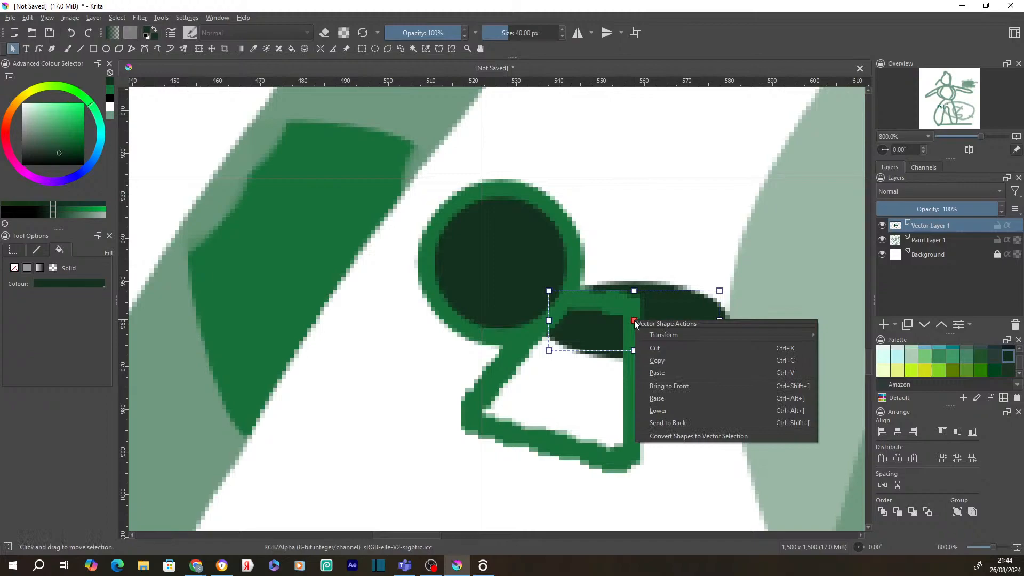
pyautogui.press('Escape')
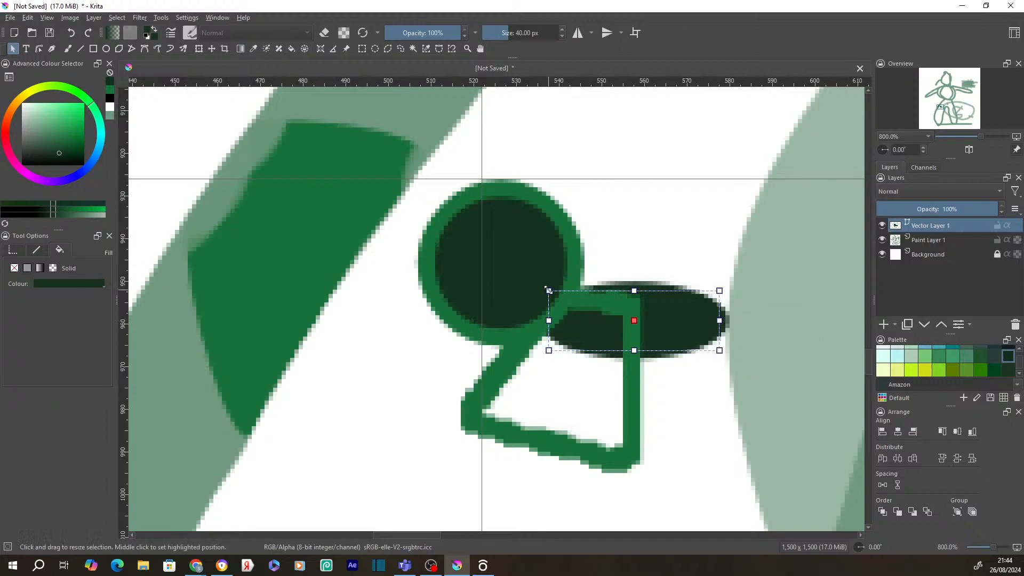
# - Review the right-click shape menus for the circle and the four-sided outline without changes
pyautogui.click(513, 268)
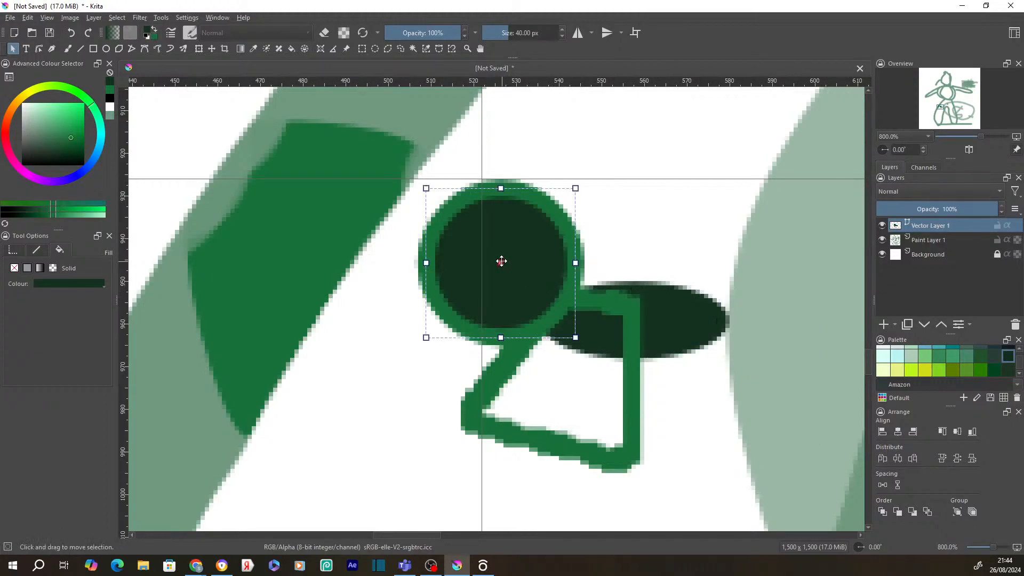
pyautogui.rightClick(500, 262)
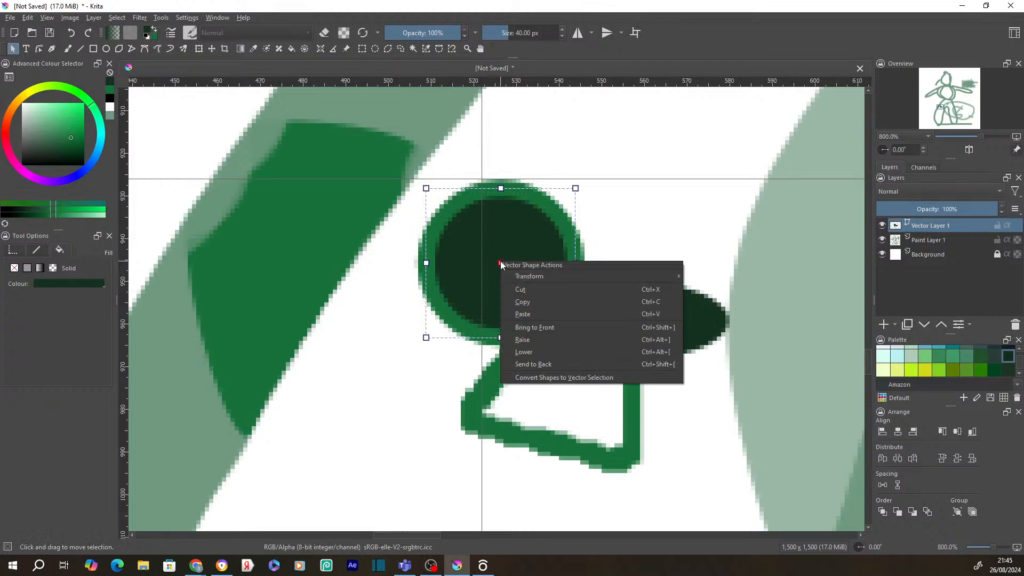
pyautogui.moveTo(518, 276)
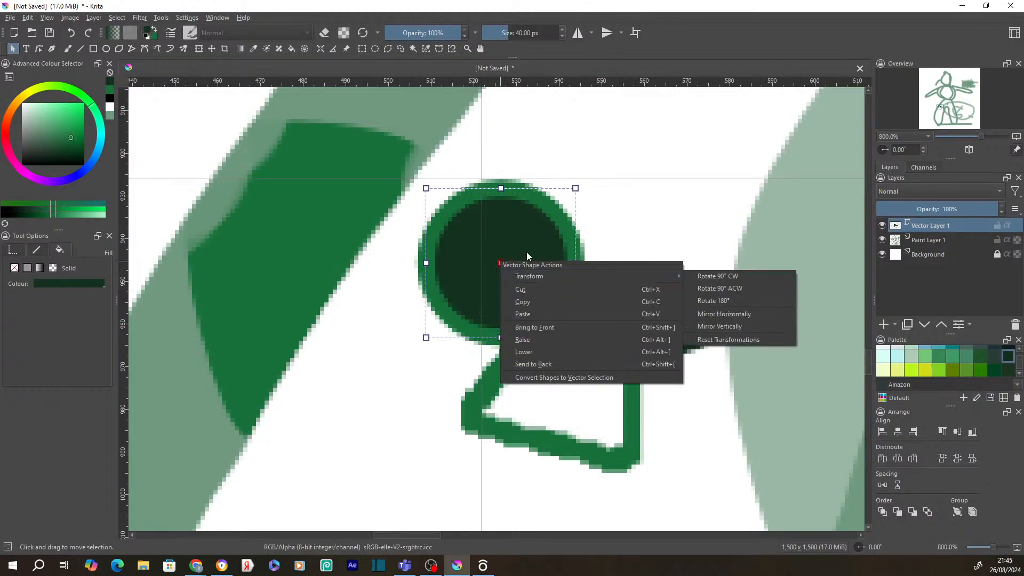
pyautogui.click(526, 252)
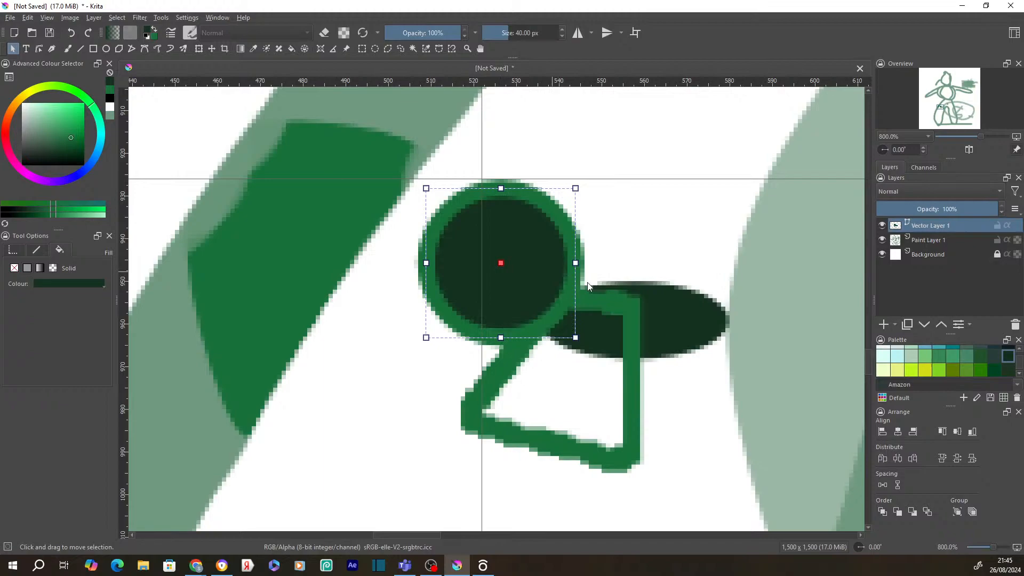
pyautogui.click(588, 284)
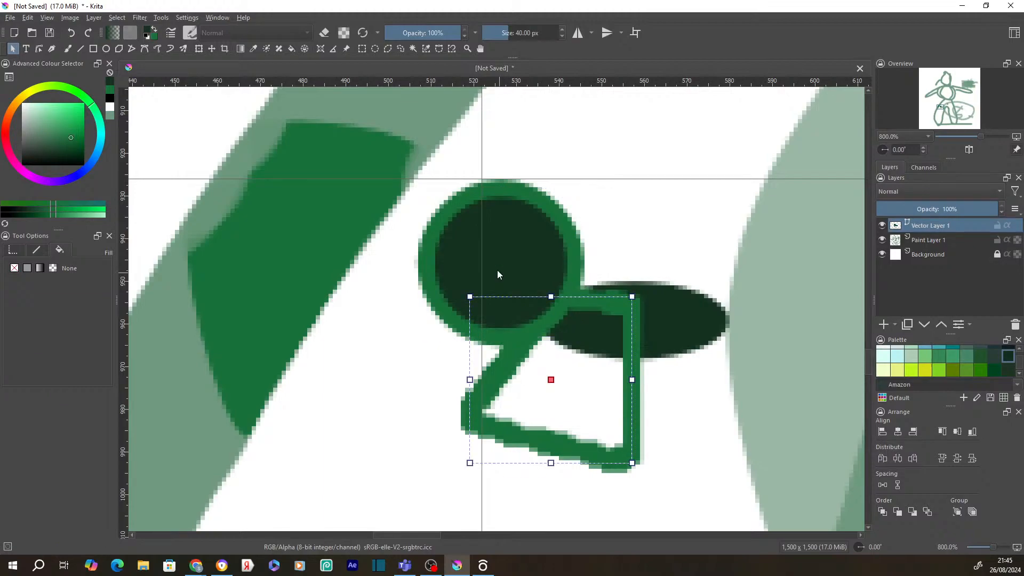
pyautogui.click(499, 262)
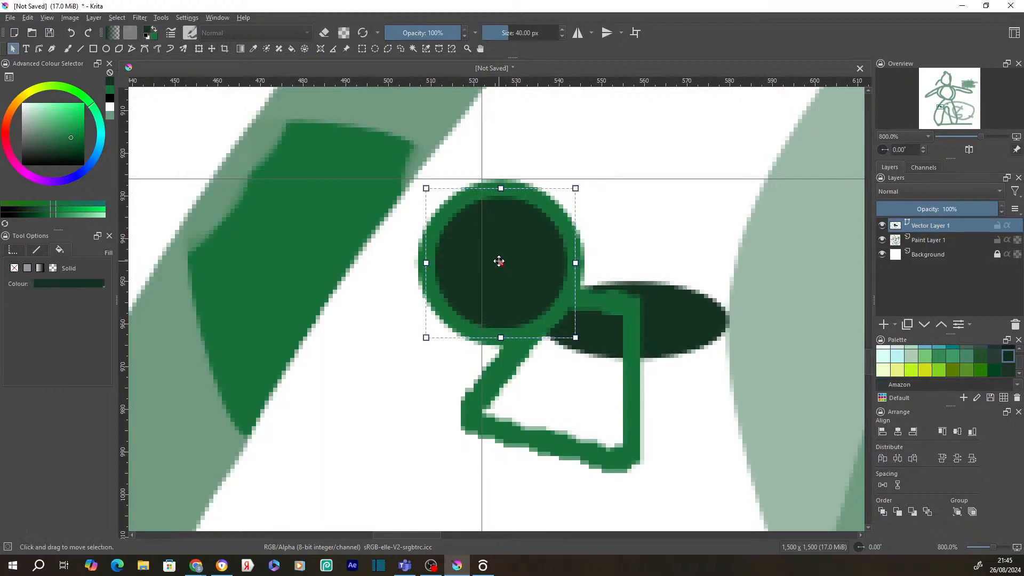
pyautogui.rightClick(499, 261)
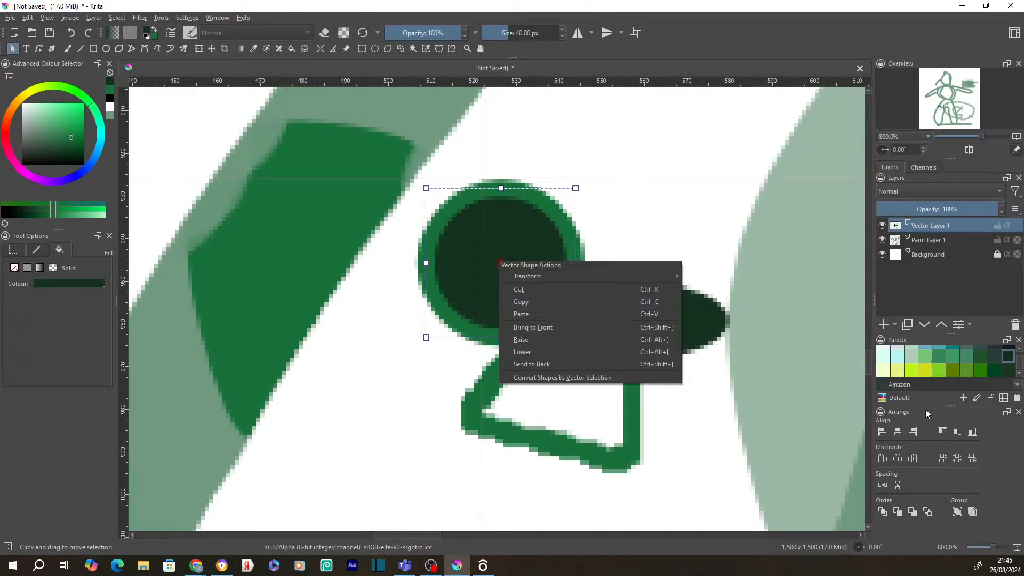
pyautogui.click(901, 459)
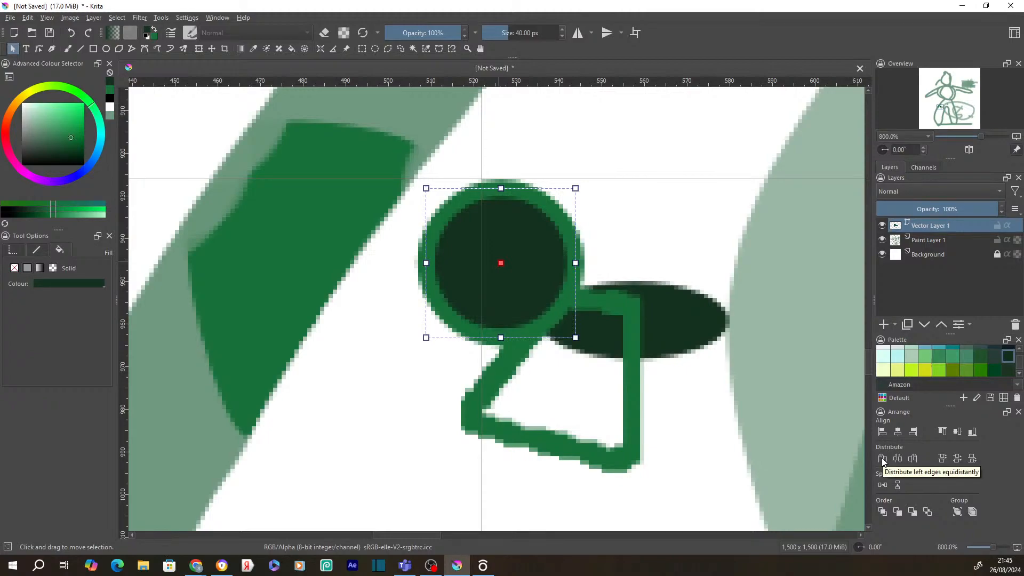
pyautogui.click(545, 372)
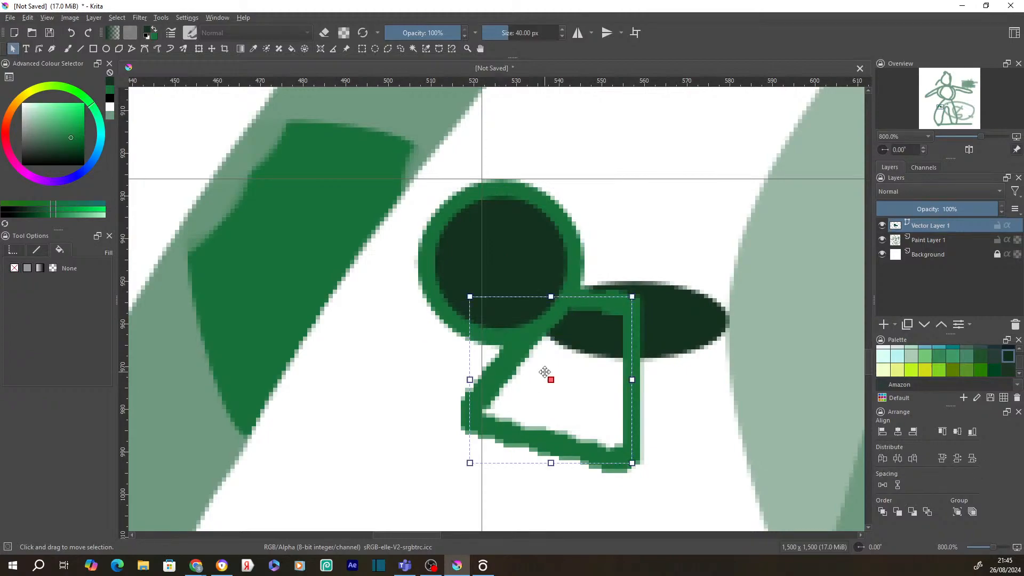
pyautogui.rightClick(544, 372)
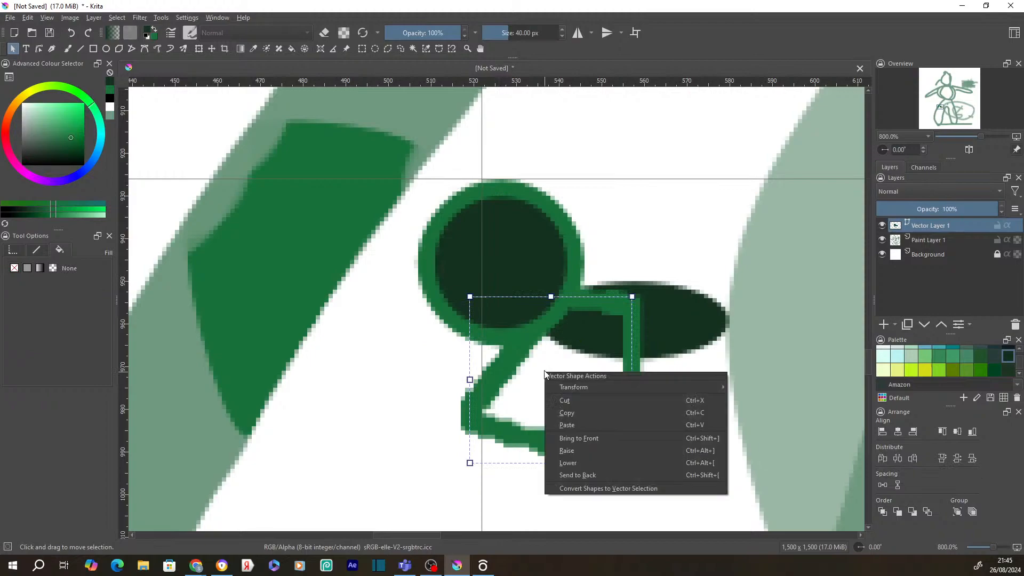
pyautogui.click(215, 50)
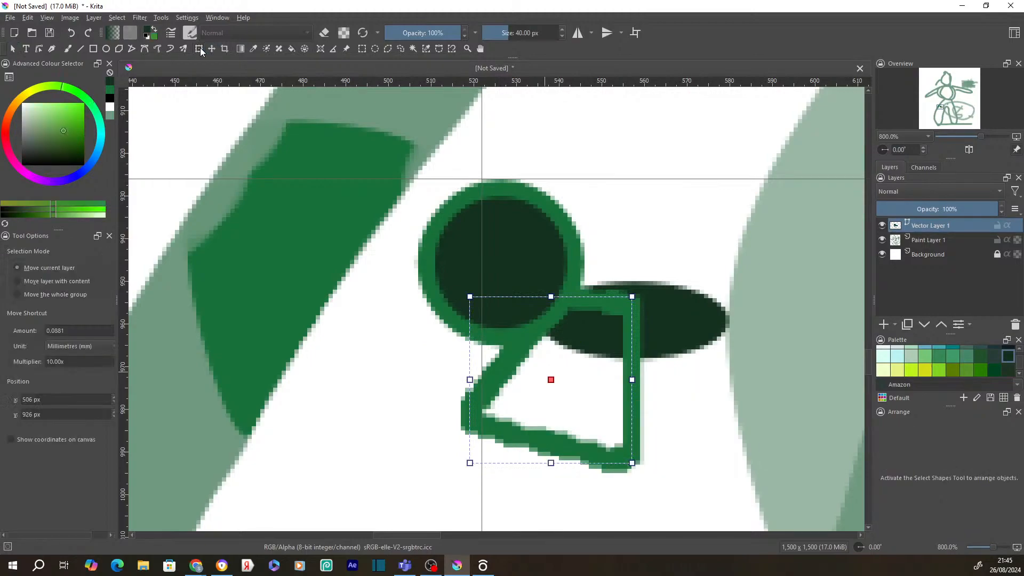
# - Enter mesh transform mode and zoom from 66.7% to about 565% on the small dark shapes
pyautogui.click(199, 49)
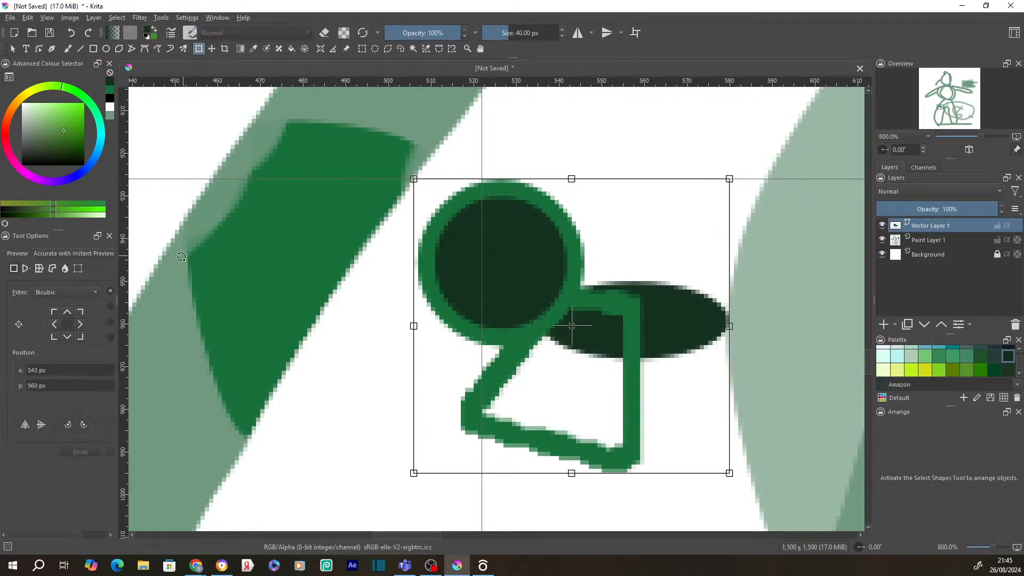
pyautogui.click(81, 270)
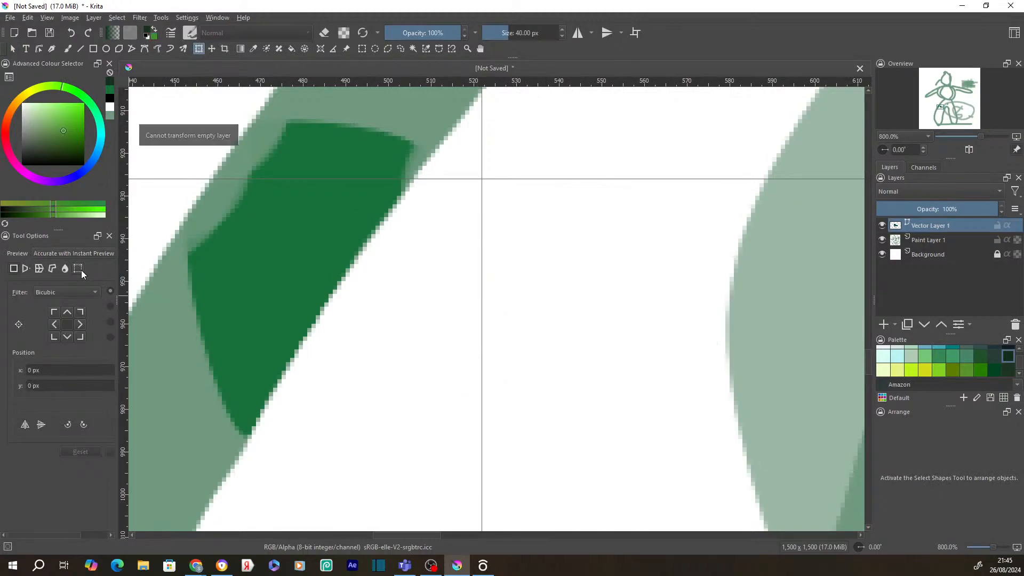
pyautogui.scroll(-4, 548, 322)
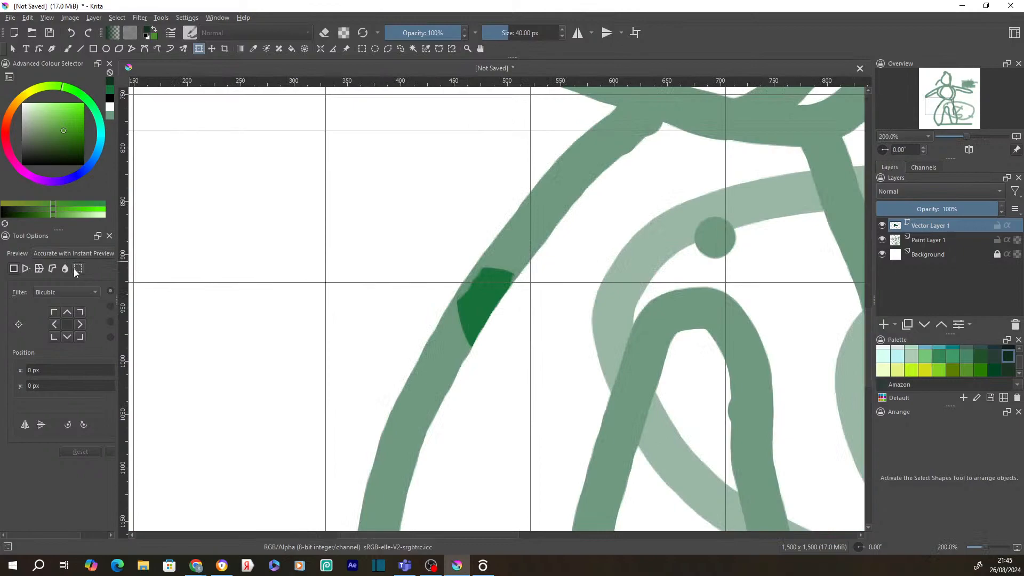
pyautogui.scroll(-3, 463, 280)
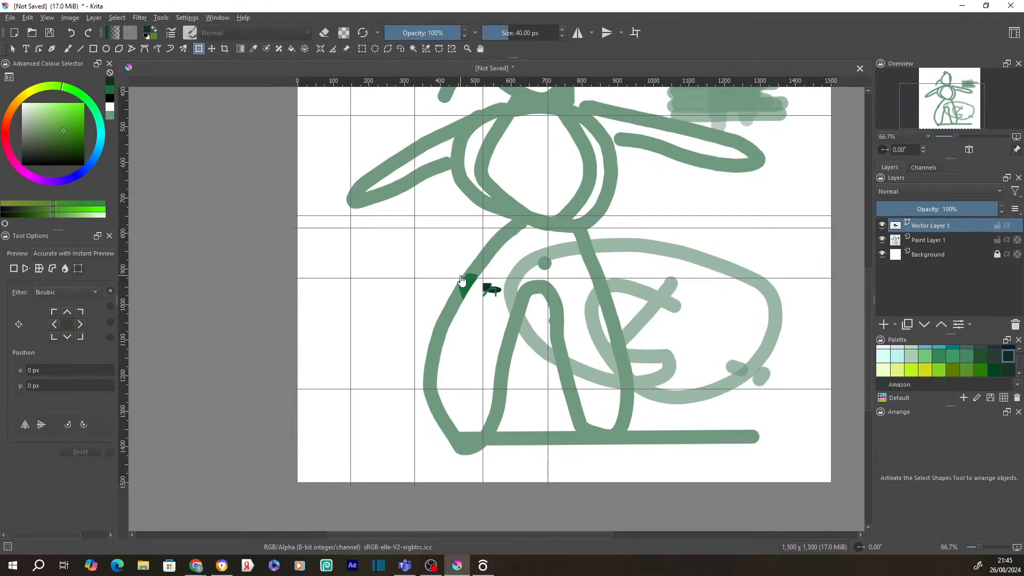
pyautogui.scroll(2, 486, 295)
pyautogui.scroll(5, 492, 311)
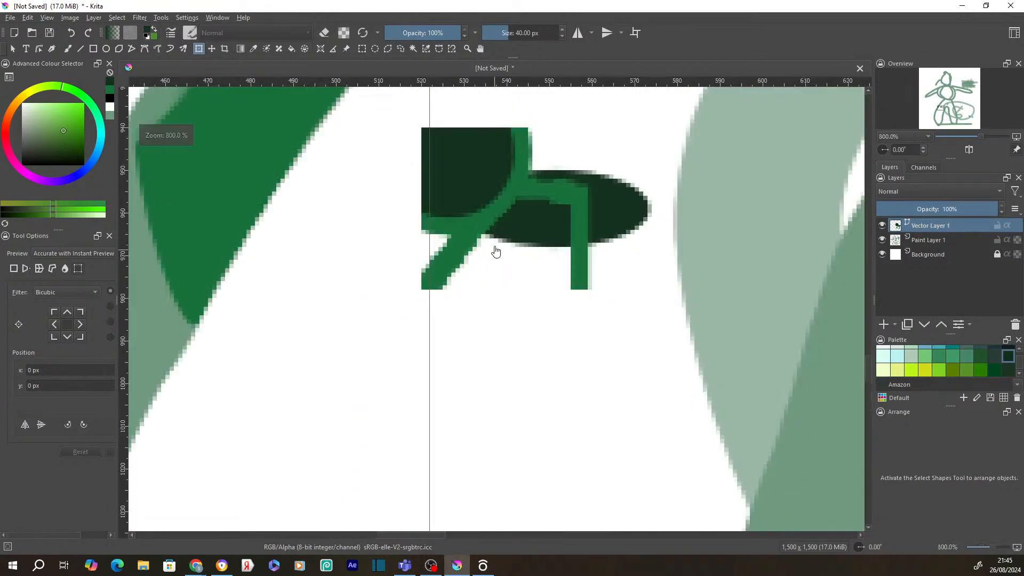
pyautogui.scroll(2, 495, 251)
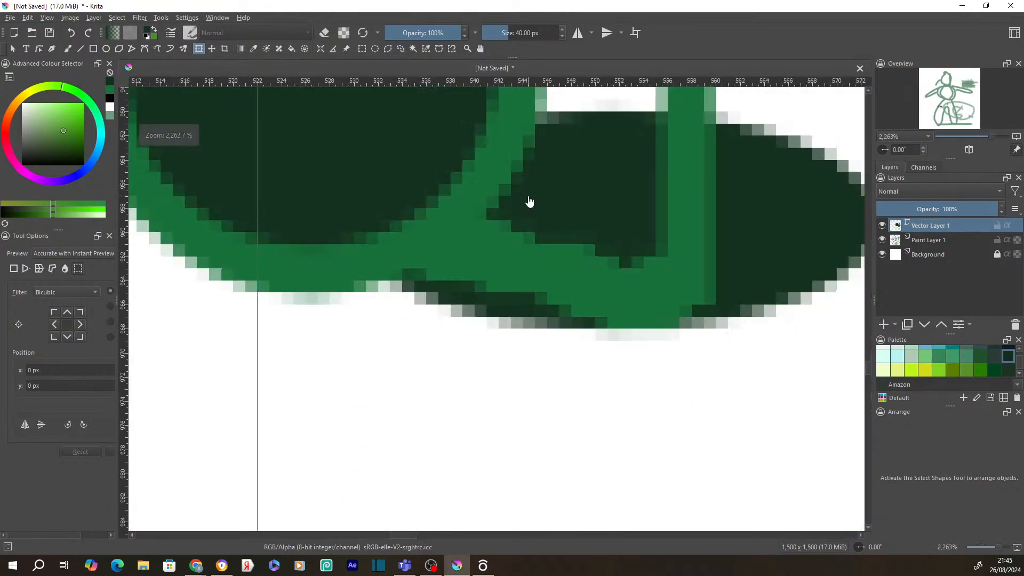
pyautogui.scroll(-4, 529, 201)
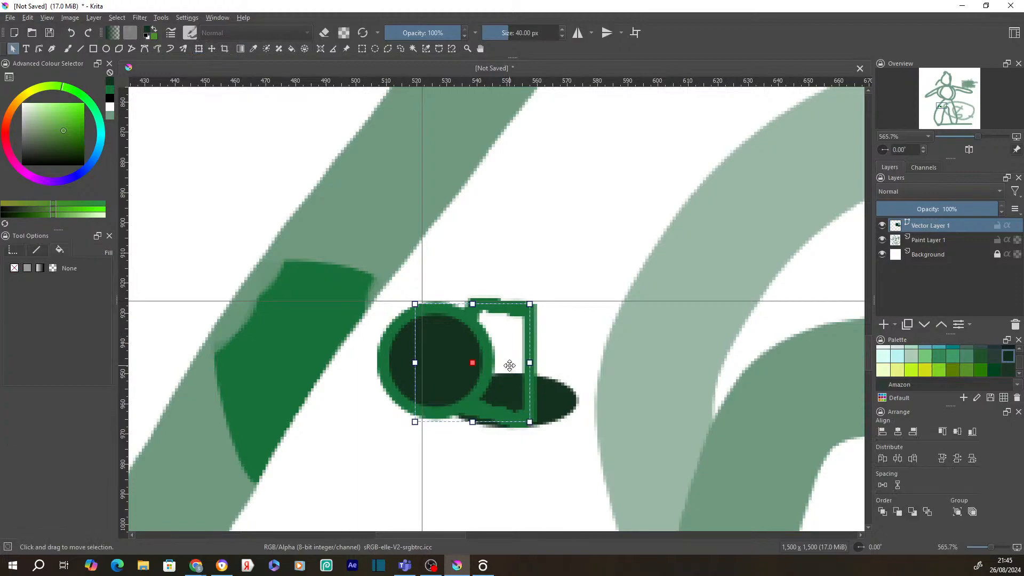
# - Move the quadrilateral up-right beside the circle and drag its right segment in Edit Shapes
pyautogui.moveTo(510, 366); pyautogui.dragTo(588, 329)
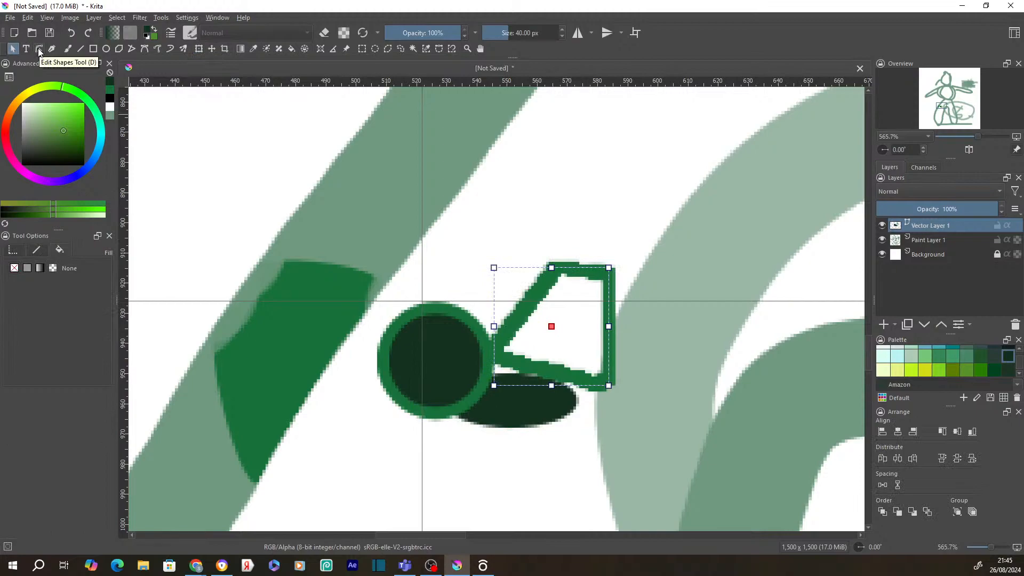
pyautogui.click(39, 49)
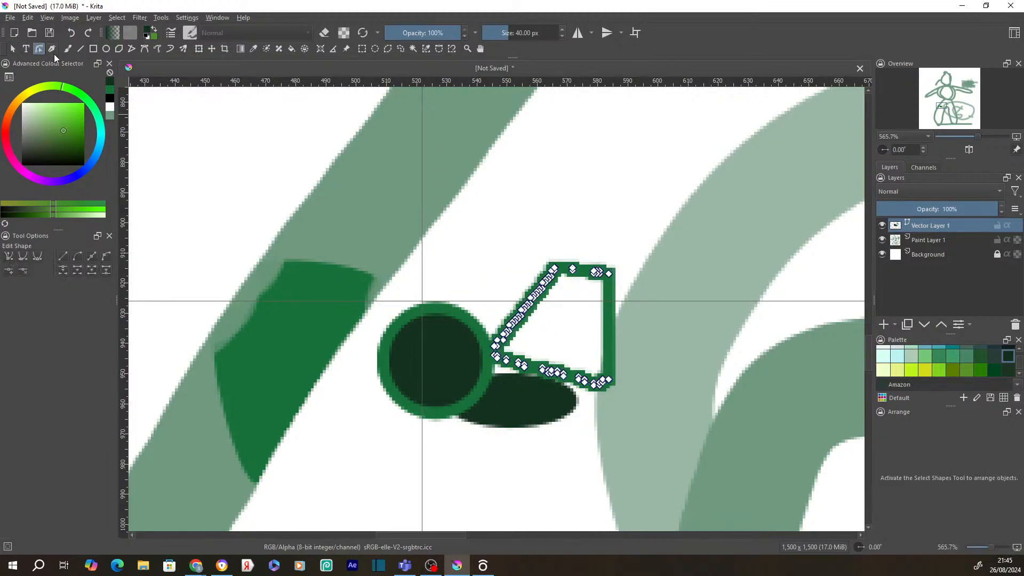
pyautogui.moveTo(609, 316); pyautogui.dragTo(637, 291)
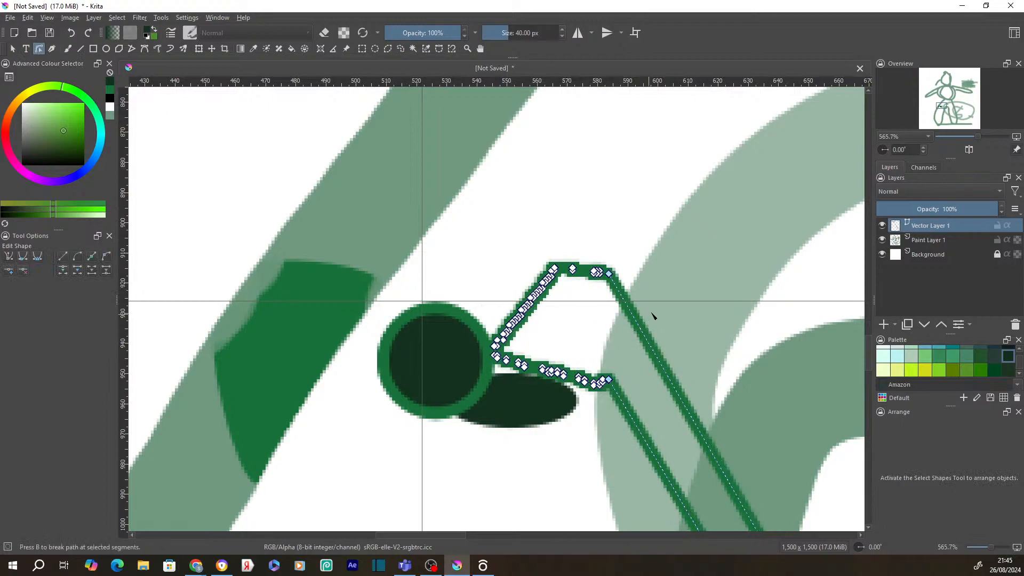
pyautogui.scroll(-7, 652, 303)
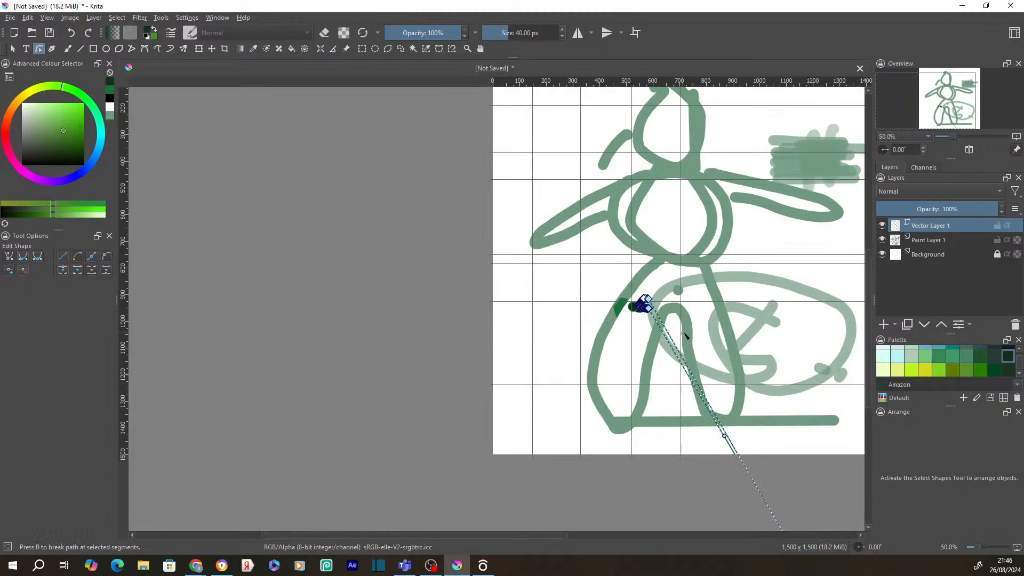
pyautogui.scroll(4, 685, 335)
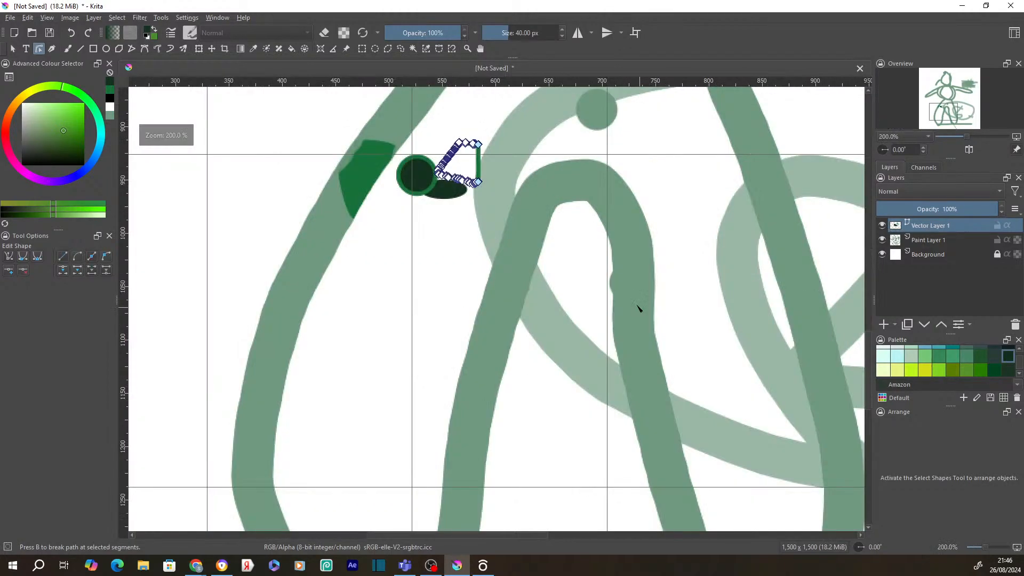
pyautogui.scroll(1, 640, 309)
pyautogui.moveTo(417, 207); pyautogui.dragTo(599, 394)
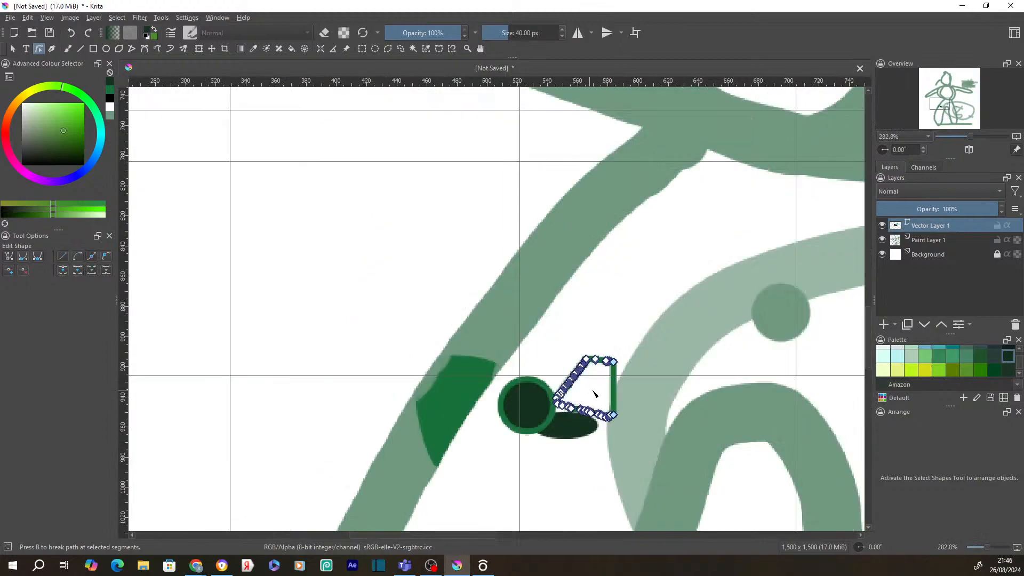
# - Make the quadrilateral's right corner node a smooth, then symmetric, point
pyautogui.rightClick(592, 390)
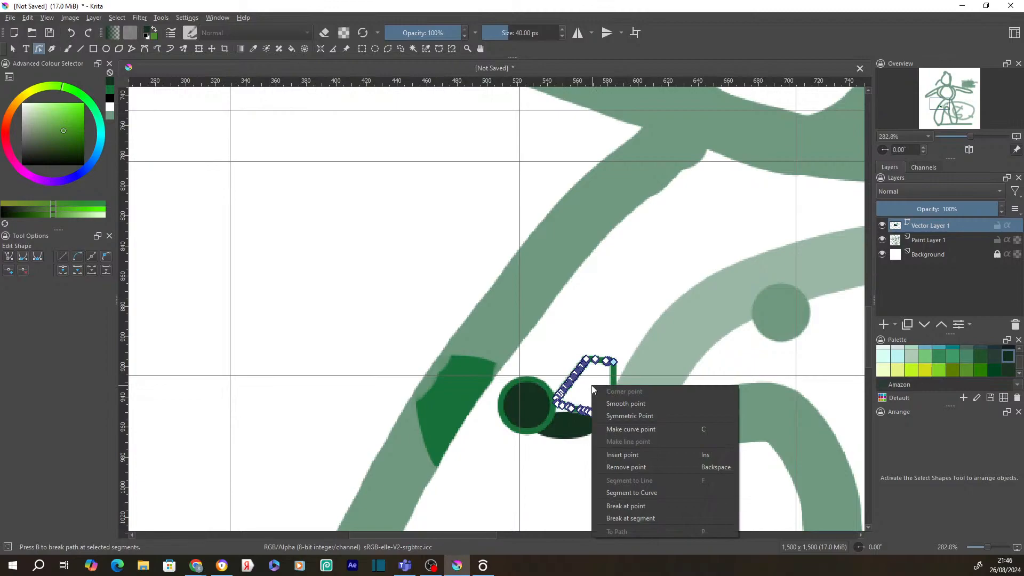
pyautogui.click(623, 403)
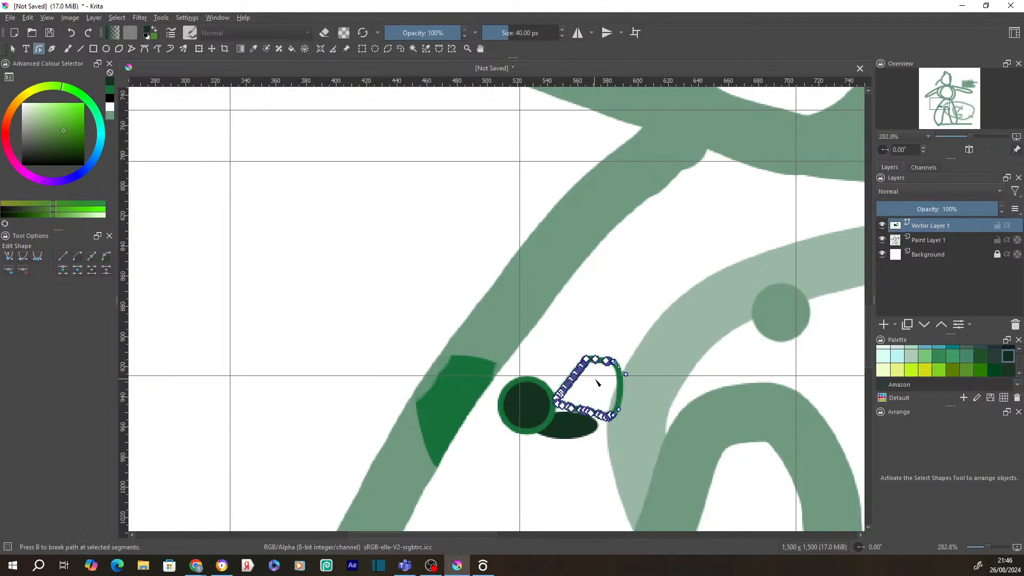
pyautogui.rightClick(596, 382)
pyautogui.click(632, 409)
pyautogui.click(588, 384)
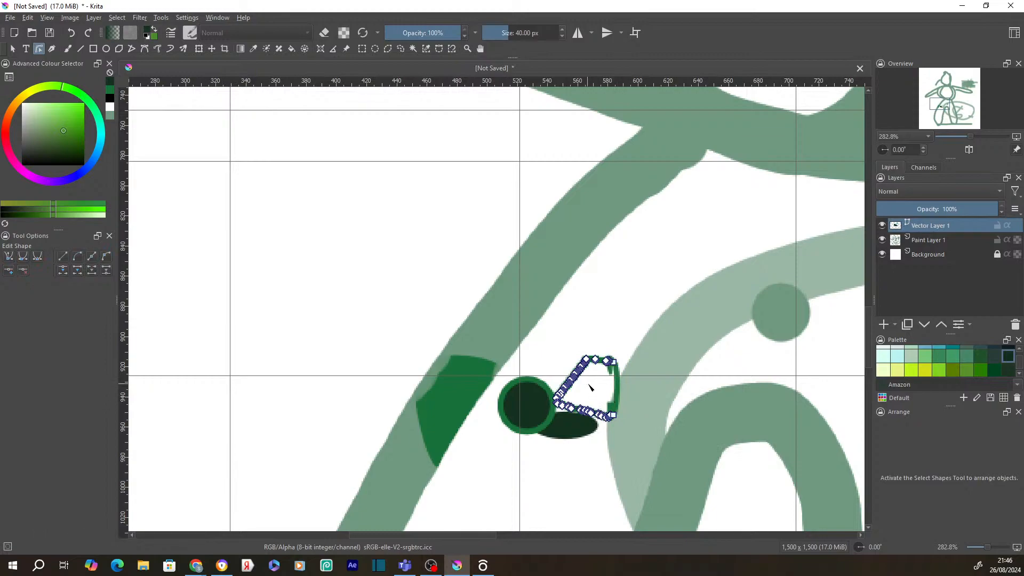
# - Check the point options at several nodes and undo accidental node edits with Ctrl+Z
pyautogui.rightClick(588, 383)
pyautogui.click(575, 400)
pyautogui.rightClick(582, 393)
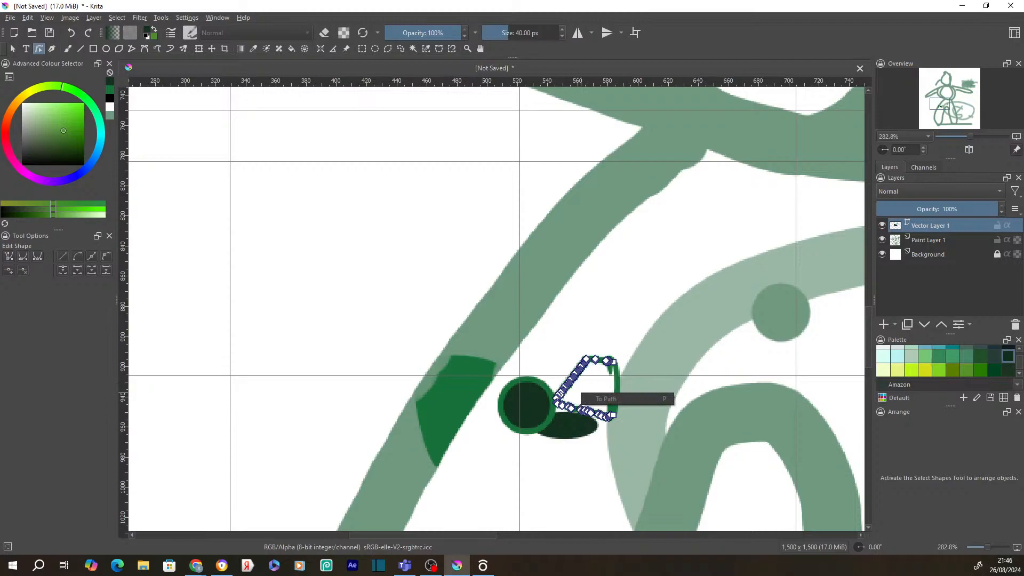
pyautogui.click(548, 349)
pyautogui.hotkey('ctrl', 'z')
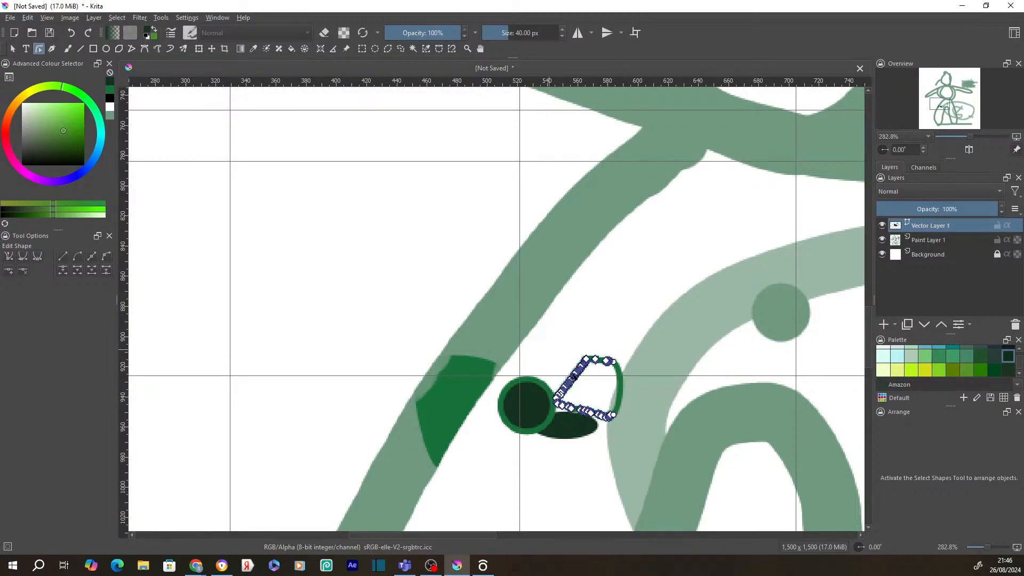
pyautogui.rightClick(587, 391)
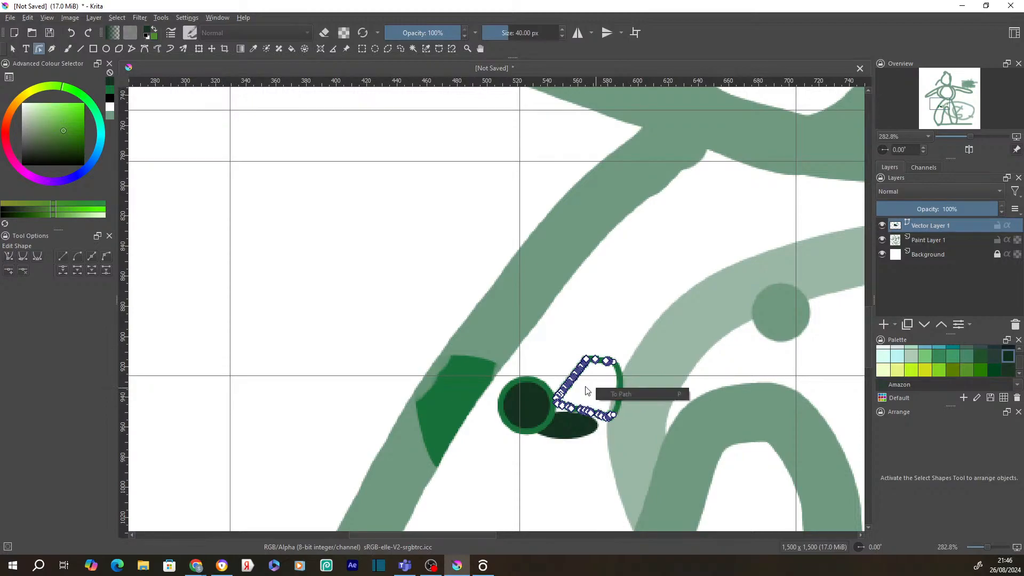
pyautogui.rightClick(572, 385)
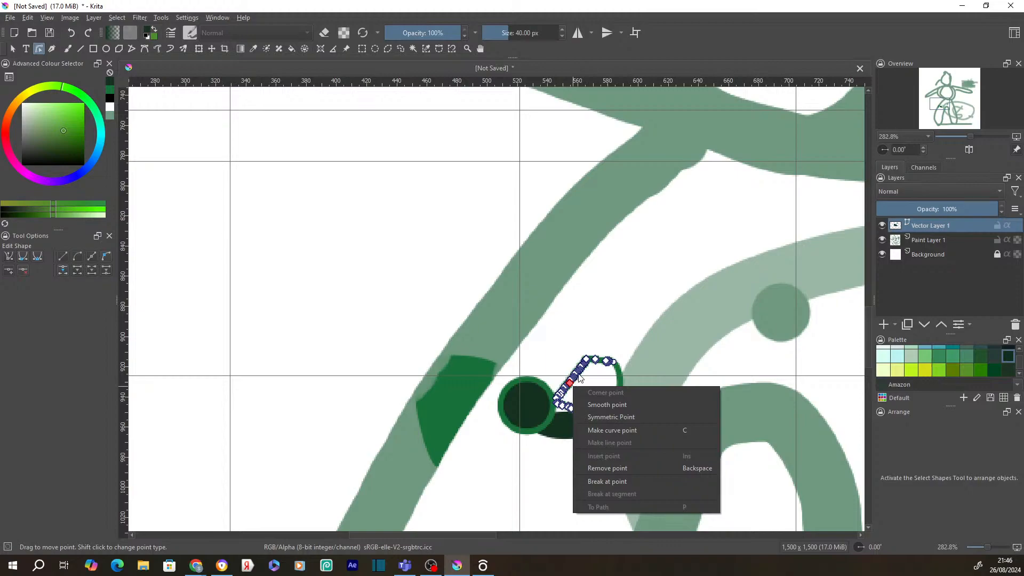
pyautogui.rightClick(577, 373)
pyautogui.rightClick(617, 368)
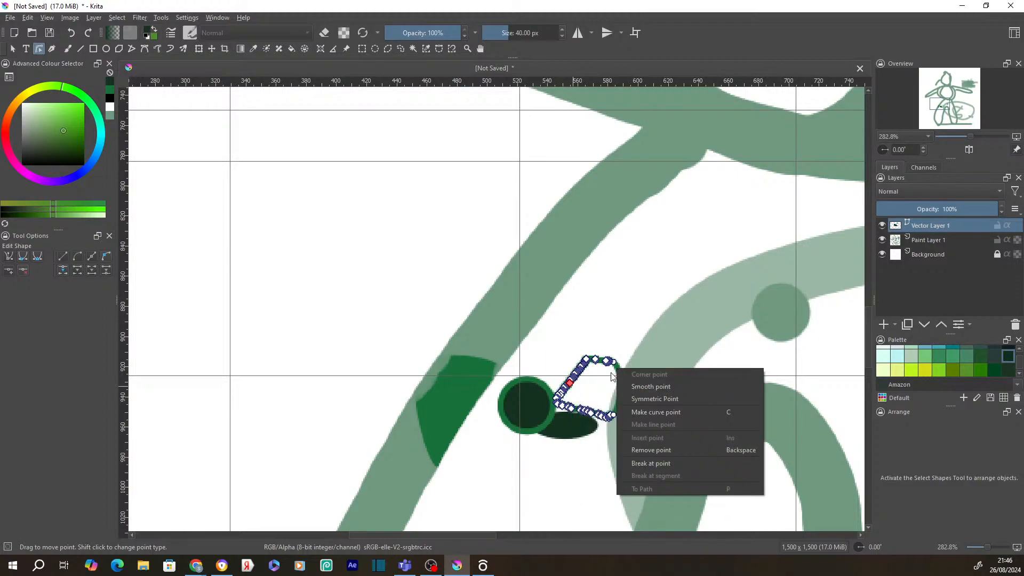
pyautogui.rightClick(580, 377)
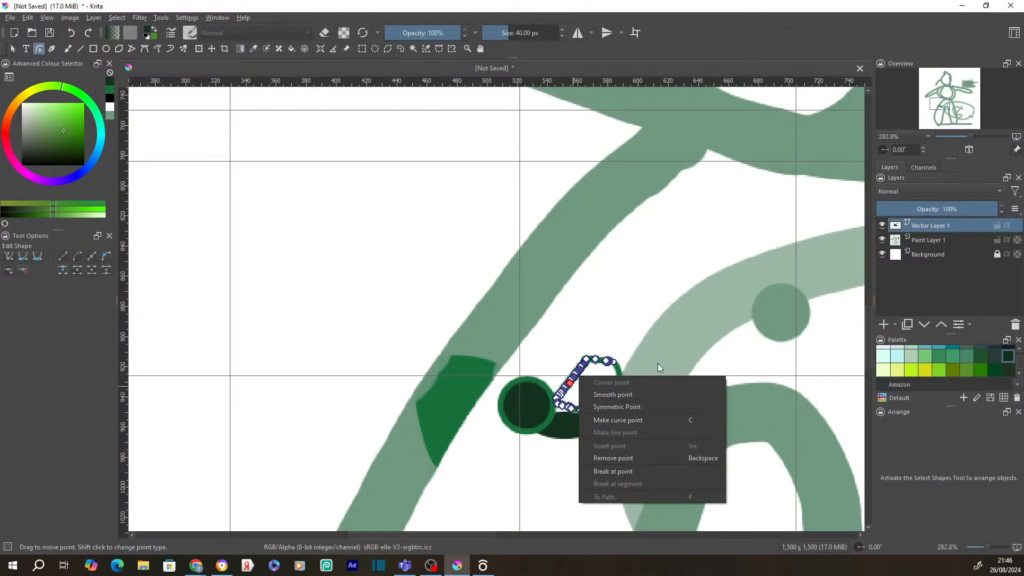
pyautogui.click(658, 363)
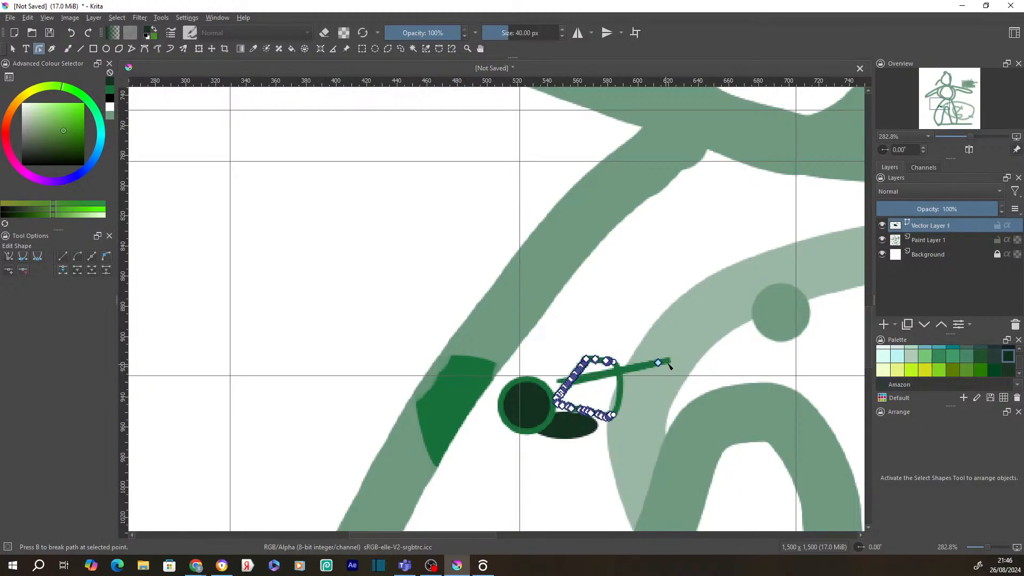
pyautogui.hotkey('ctrl', 'z')
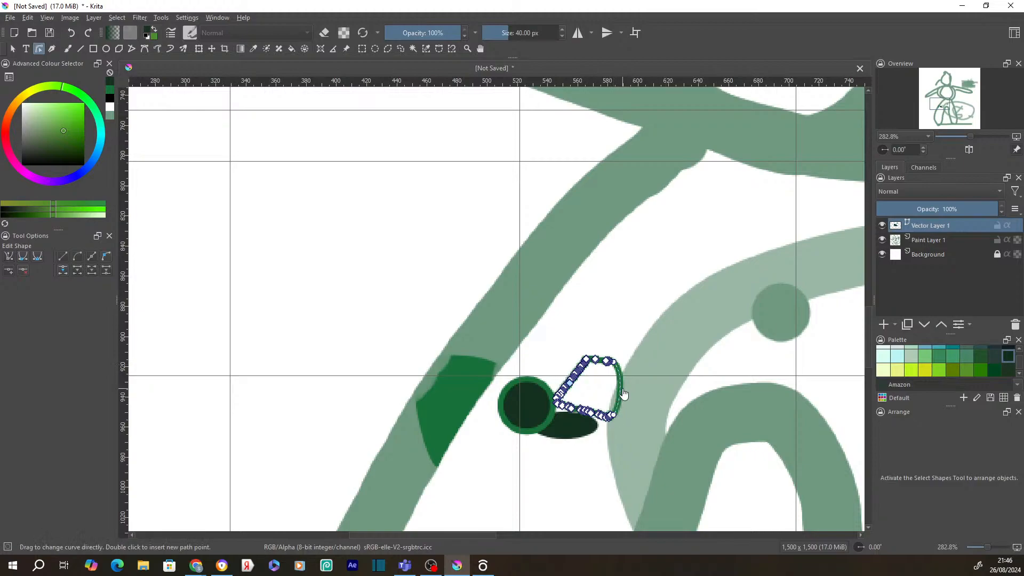
# - Bulge the quadrilateral's right curve outward and refine its shape
pyautogui.moveTo(623, 393); pyautogui.dragTo(645, 395)
pyautogui.rightClick(646, 395)
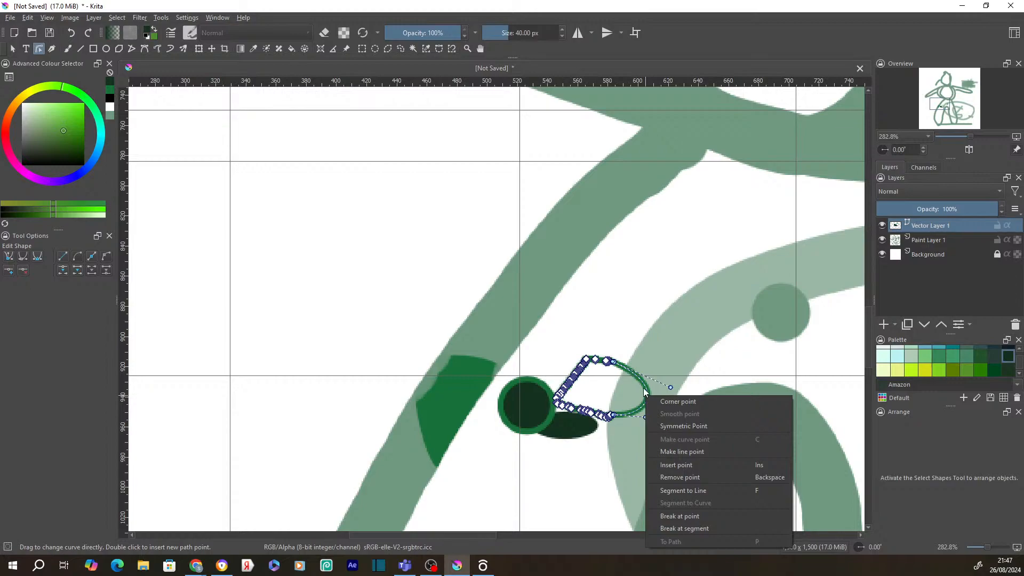
pyautogui.moveTo(644, 393)
pyautogui.mouseDown()
pyautogui.moveTo(632, 388)
pyautogui.moveTo(645, 383)
pyautogui.mouseUp()
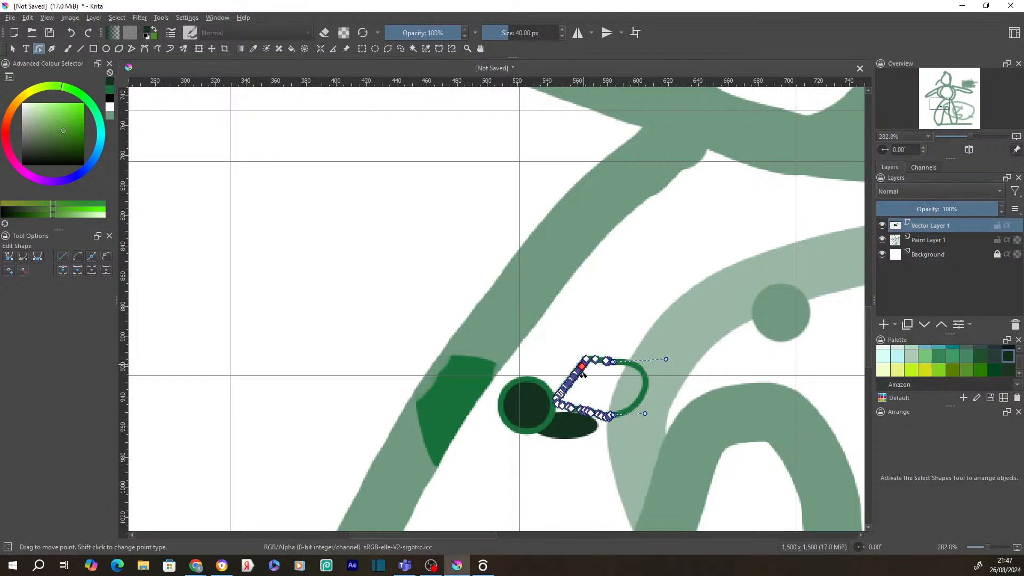
pyautogui.click(537, 391)
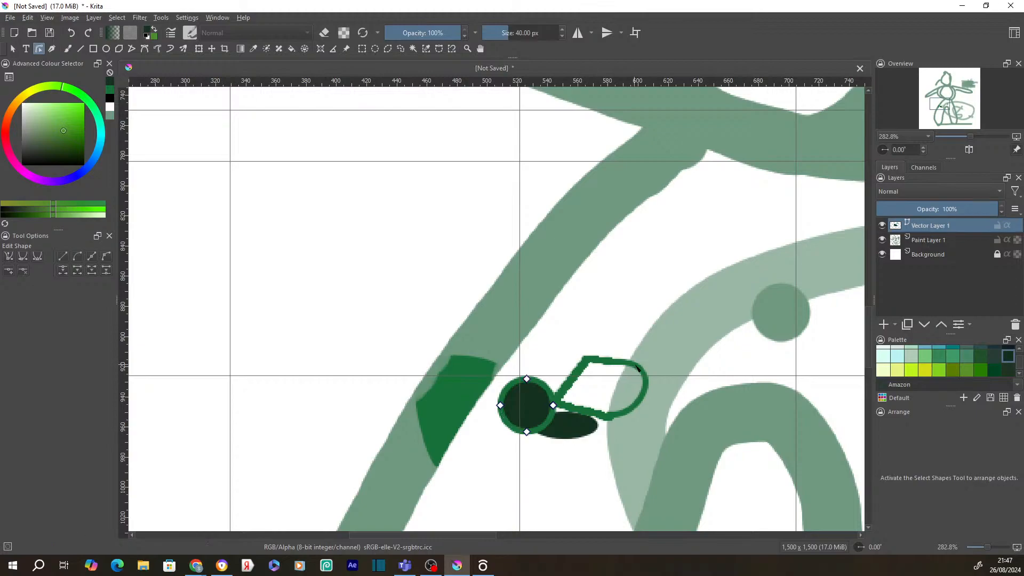
pyautogui.click(644, 393)
pyautogui.rightClick(642, 393)
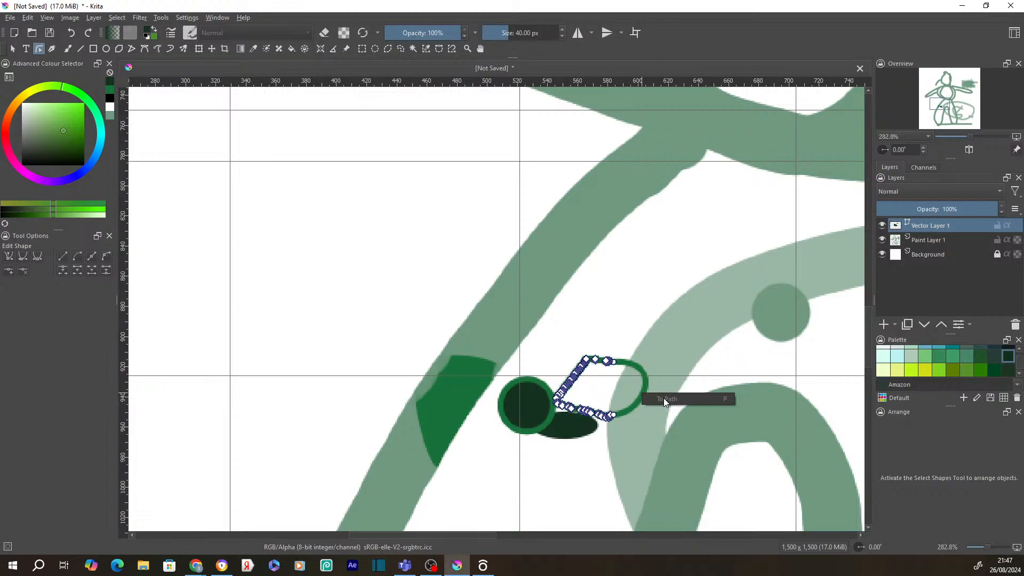
pyautogui.press('Escape')
# - Make the lower node a corner point and insert a new point on the lower-right curve
pyautogui.rightClick(632, 407)
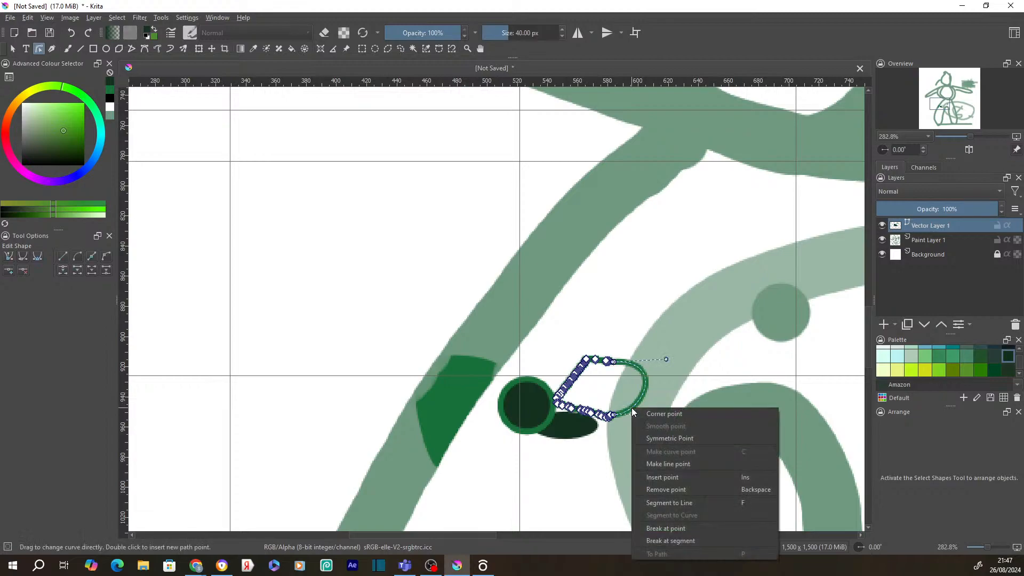
pyautogui.click(648, 413)
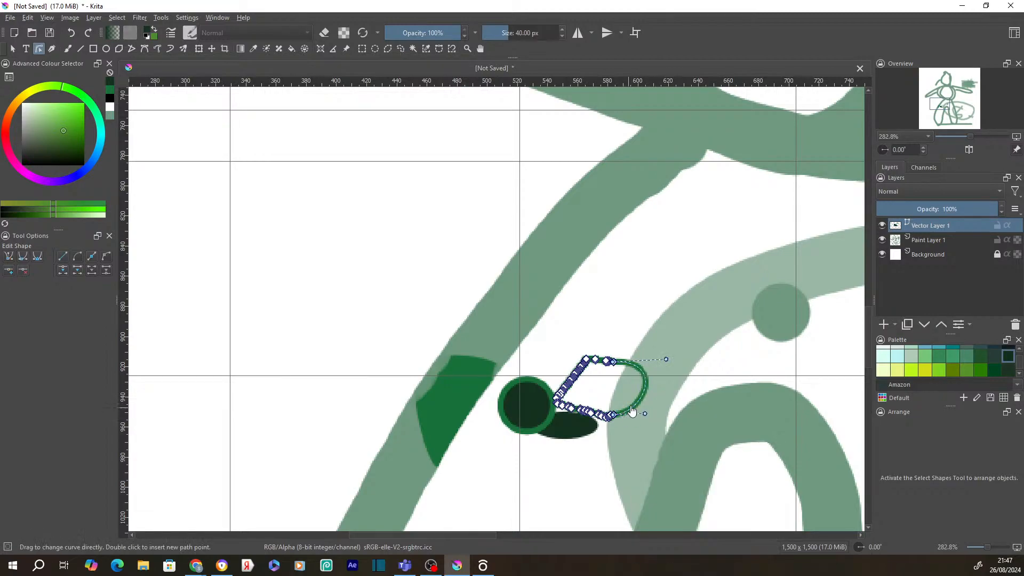
pyautogui.moveTo(638, 402); pyautogui.dragTo(640, 403)
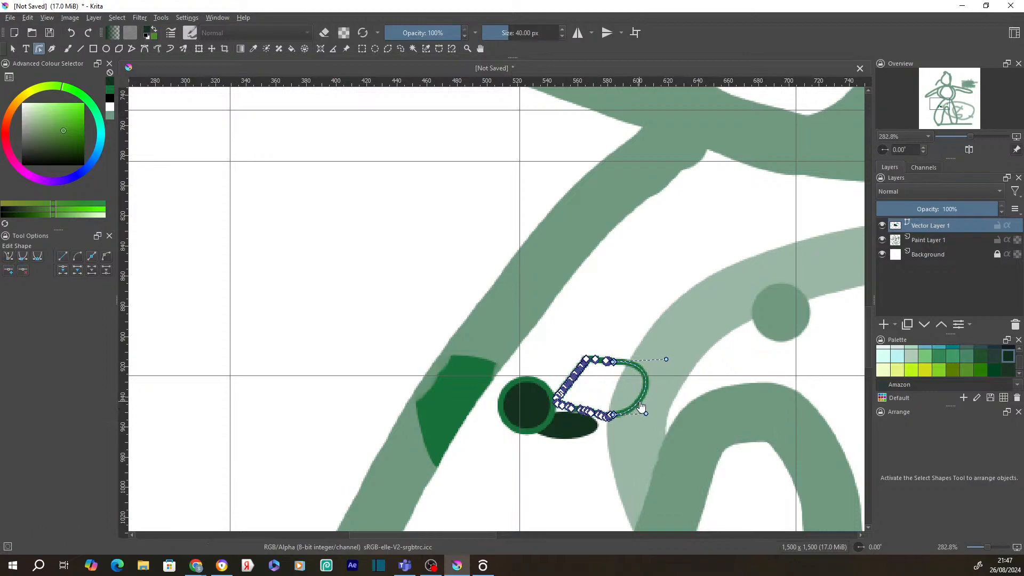
pyautogui.doubleClick(640, 402)
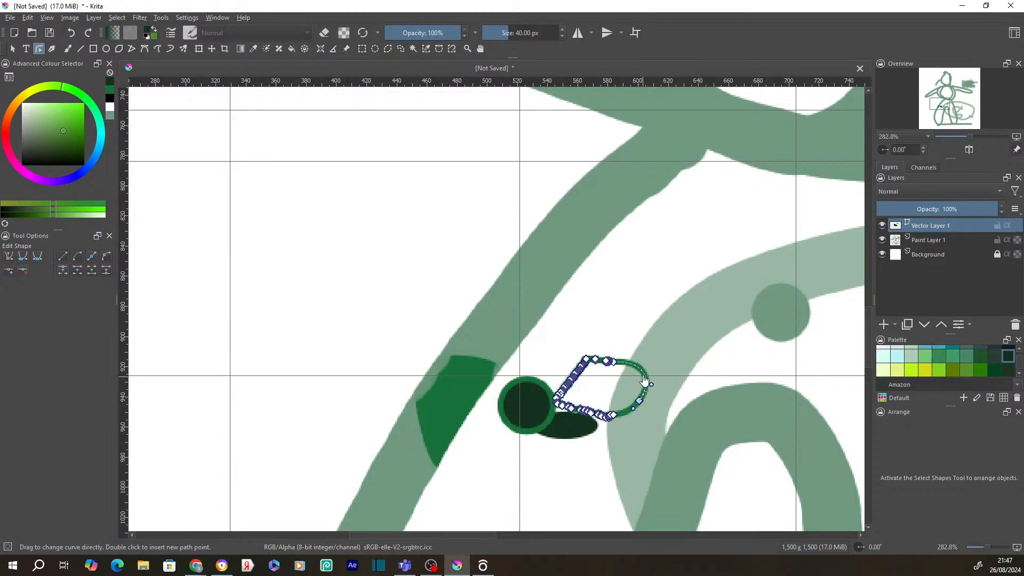
pyautogui.rightClick(644, 376)
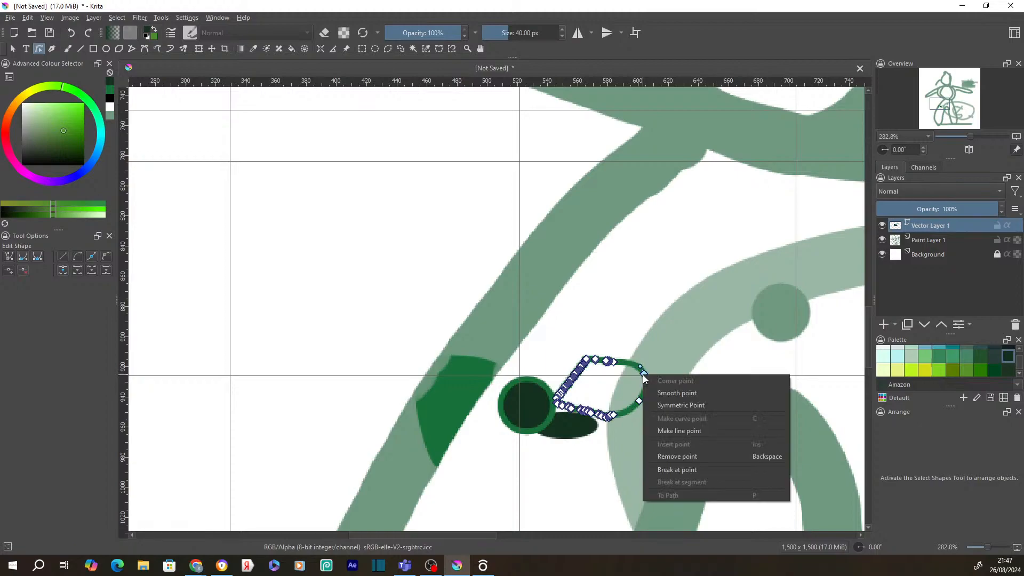
# - Break the green path open at its lower-right point and pull the freed end toward the curl
pyautogui.click(689, 470)
pyautogui.moveTo(639, 401)
pyautogui.mouseDown()
pyautogui.moveTo(650, 431)
pyautogui.moveTo(649, 418)
pyautogui.mouseUp()
pyautogui.rightClick(649, 420)
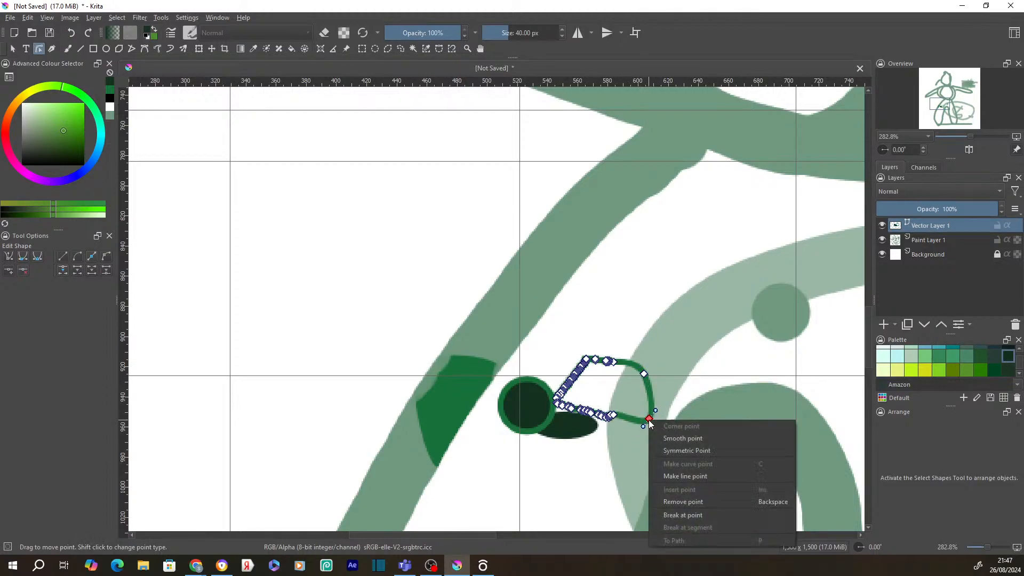
pyautogui.click(690, 515)
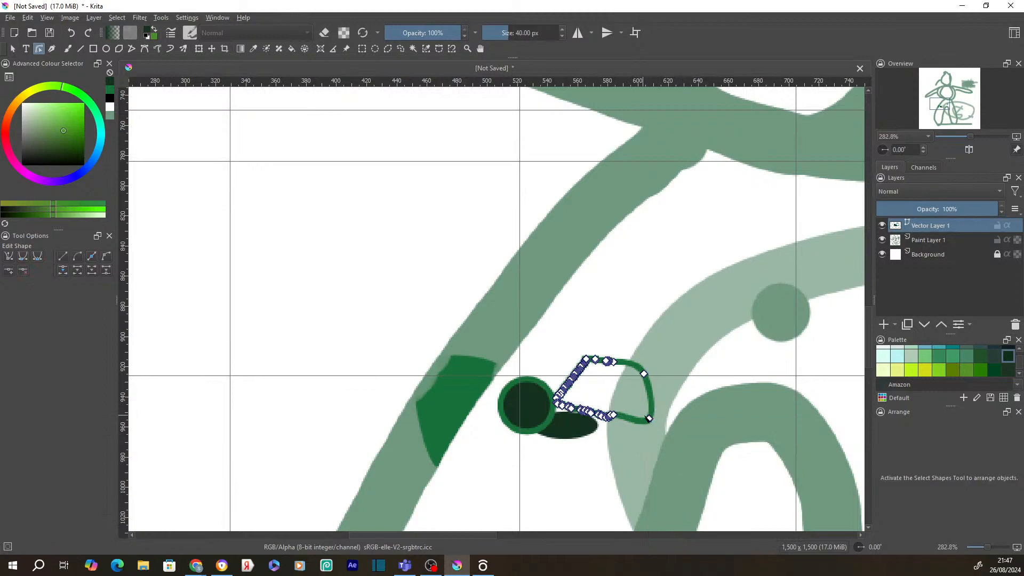
pyautogui.moveTo(649, 419)
pyautogui.mouseDown()
pyautogui.moveTo(659, 394)
pyautogui.moveTo(687, 374)
pyautogui.moveTo(678, 412)
pyautogui.moveTo(645, 401)
pyautogui.mouseUp()
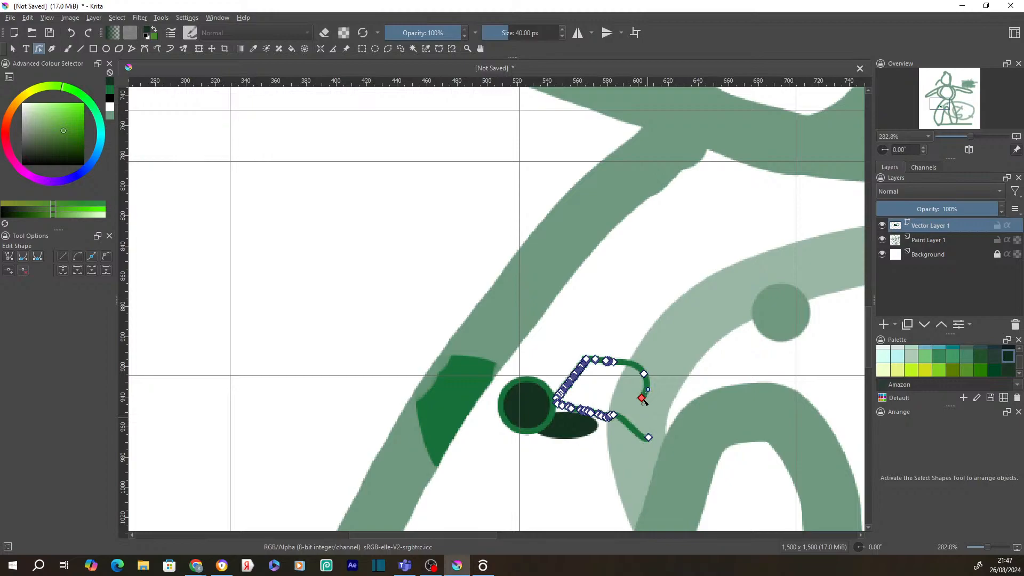
# - Drag the lower loose end out to the right as a tail and make its point smooth
pyautogui.click(648, 437)
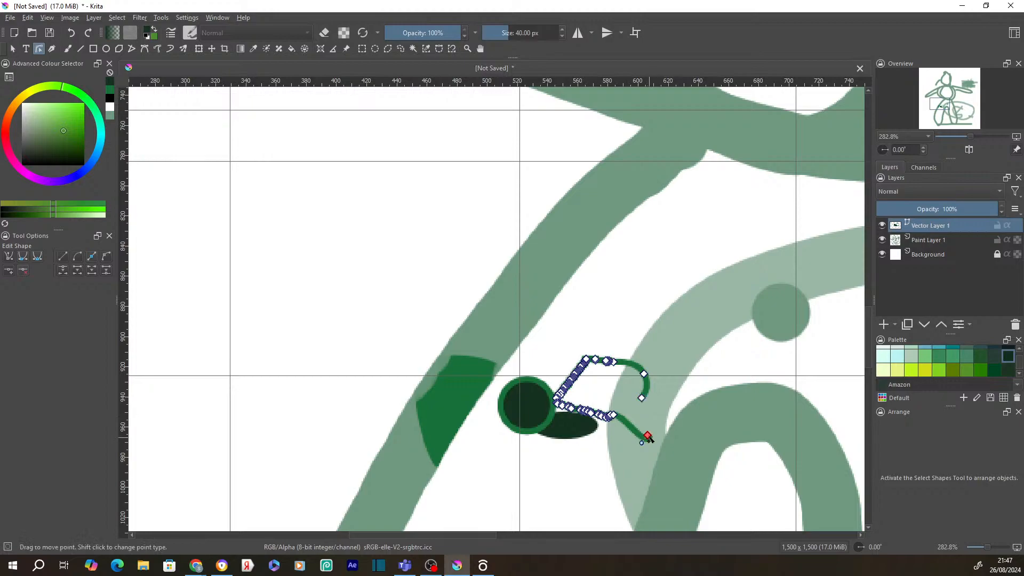
pyautogui.moveTo(649, 438); pyautogui.dragTo(672, 412)
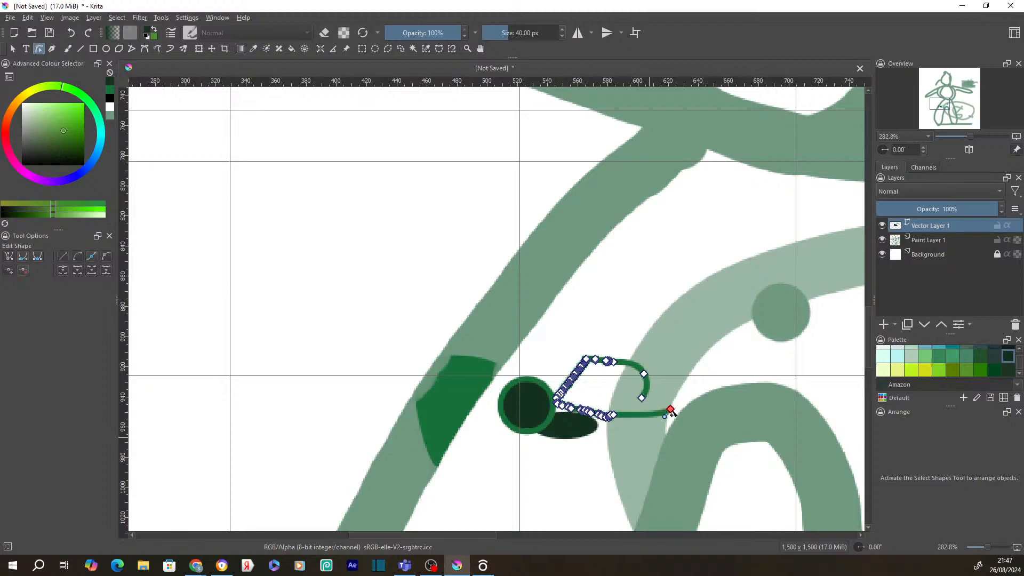
pyautogui.rightClick(607, 421)
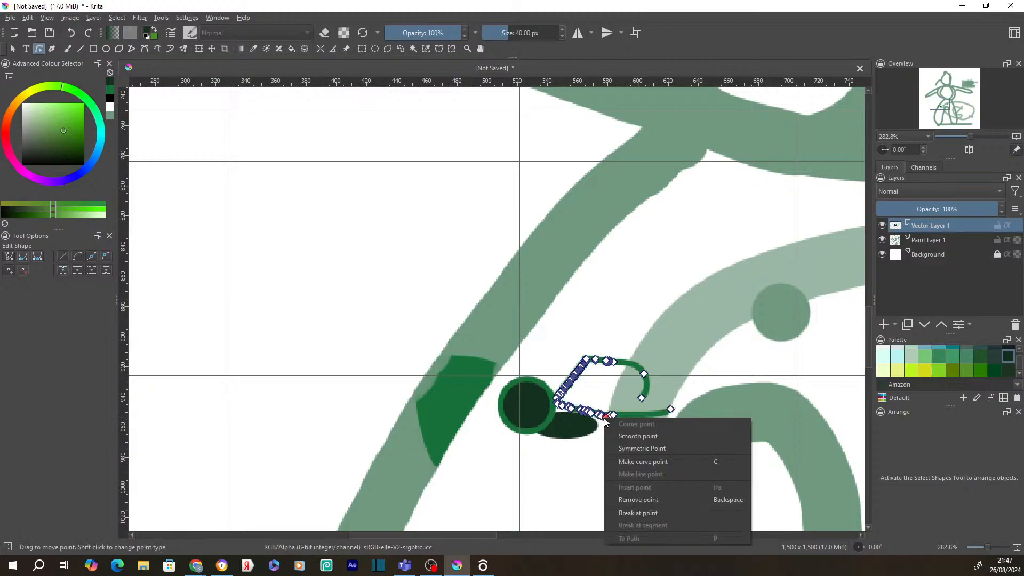
pyautogui.click(643, 433)
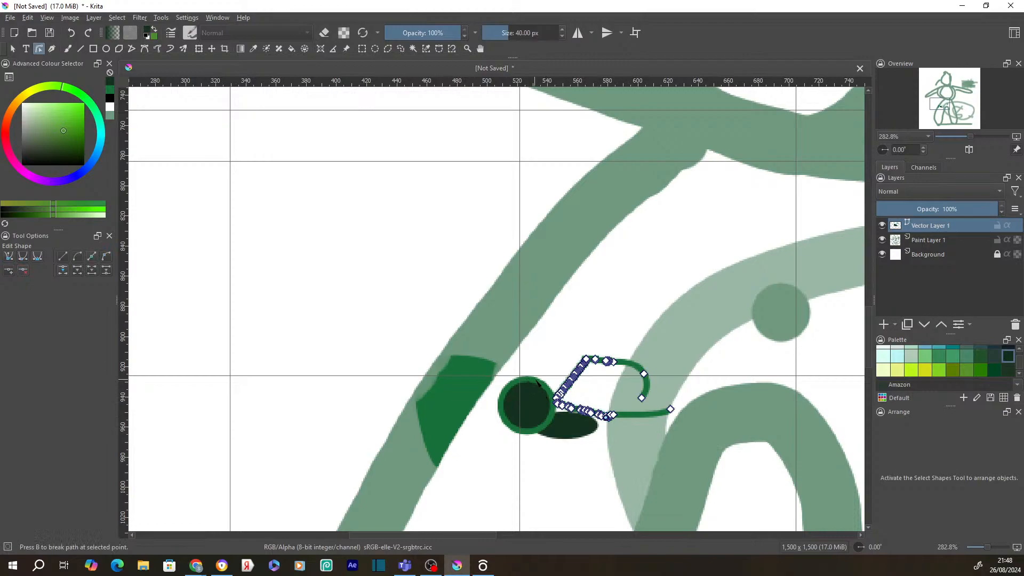
pyautogui.click(538, 384)
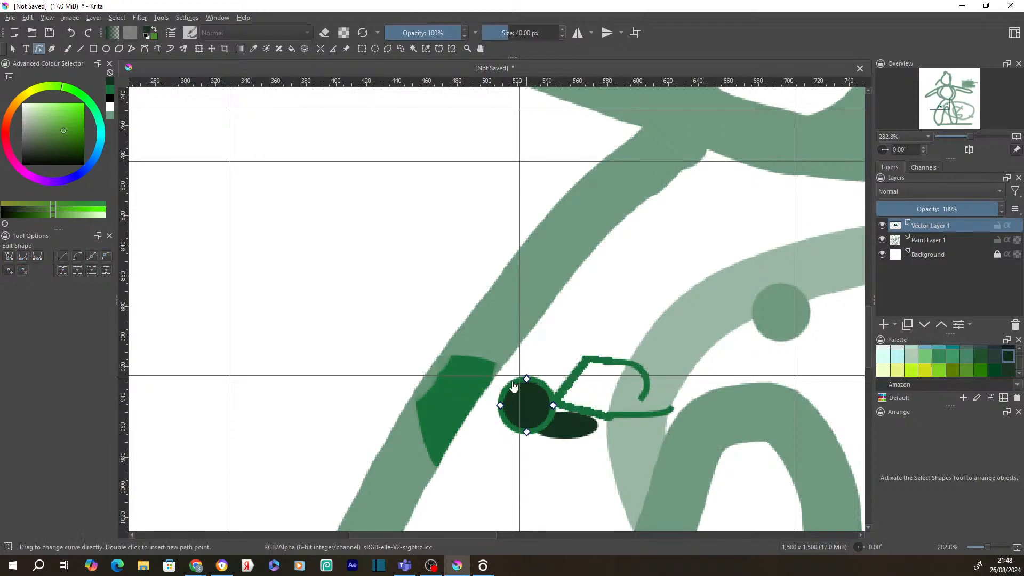
# - Stretch the circle's left point far left into a curved tip, using symmetric and line point conversions
pyautogui.moveTo(527, 378)
pyautogui.mouseDown()
pyautogui.moveTo(519, 370)
pyautogui.moveTo(533, 373)
pyautogui.mouseUp()
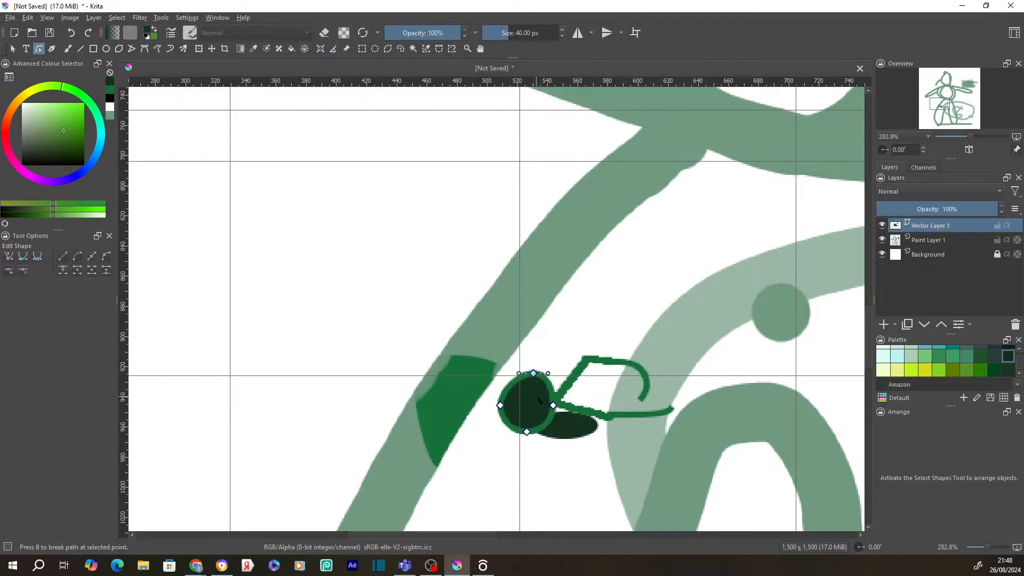
pyautogui.rightClick(500, 406)
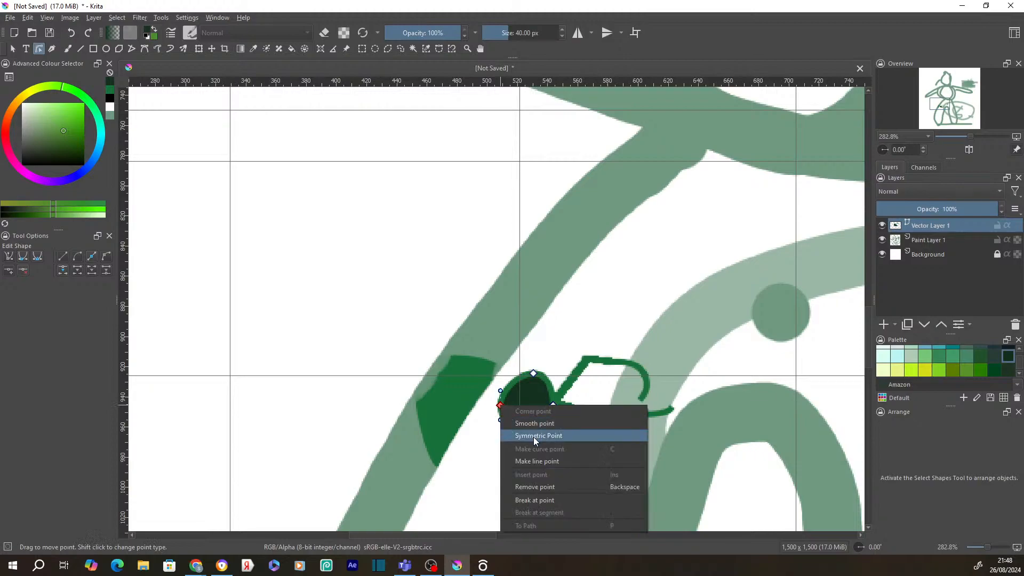
pyautogui.click(534, 435)
pyautogui.rightClick(501, 407)
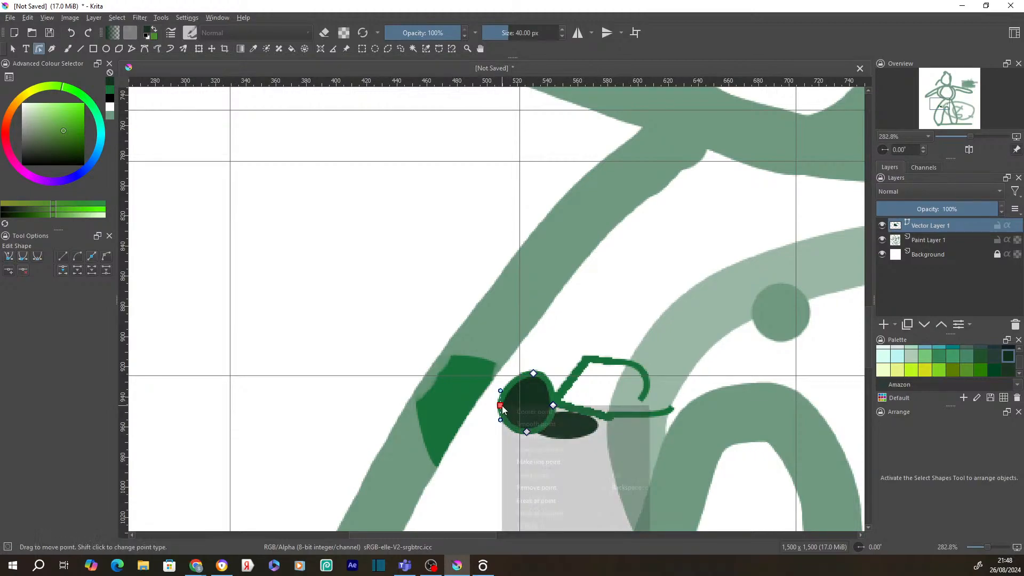
pyautogui.click(542, 462)
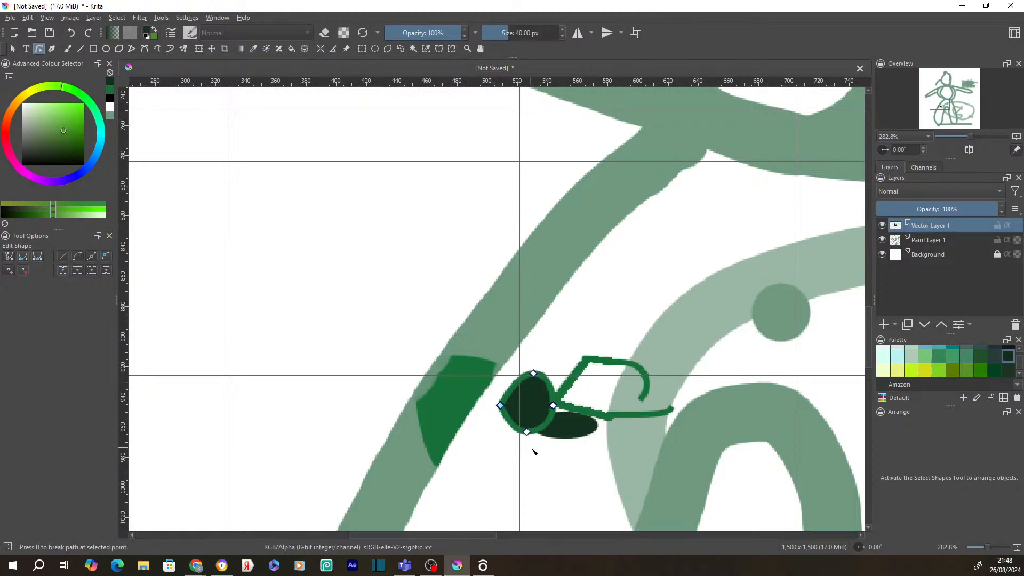
pyautogui.moveTo(500, 405); pyautogui.dragTo(319, 387)
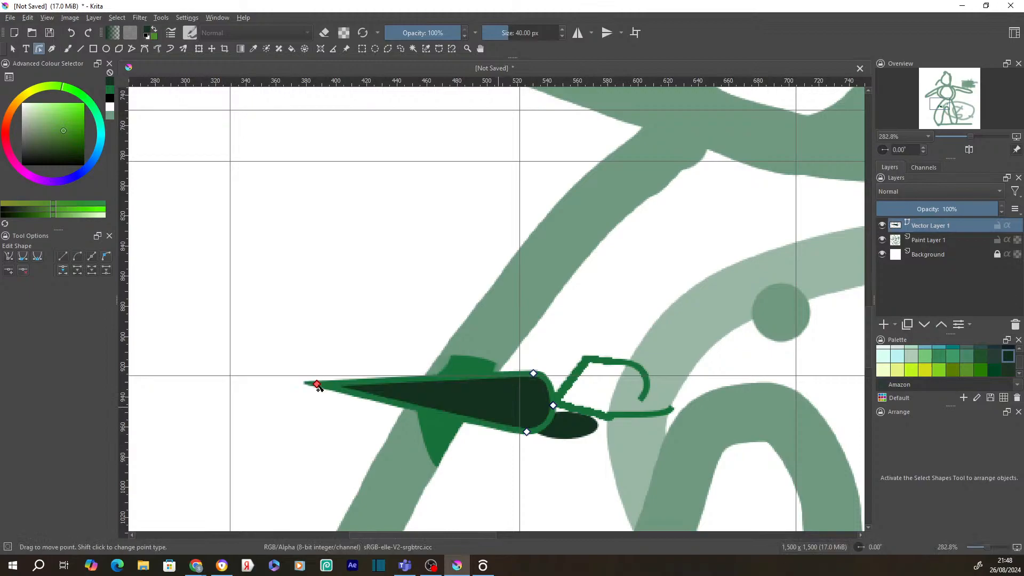
pyautogui.rightClick(317, 385)
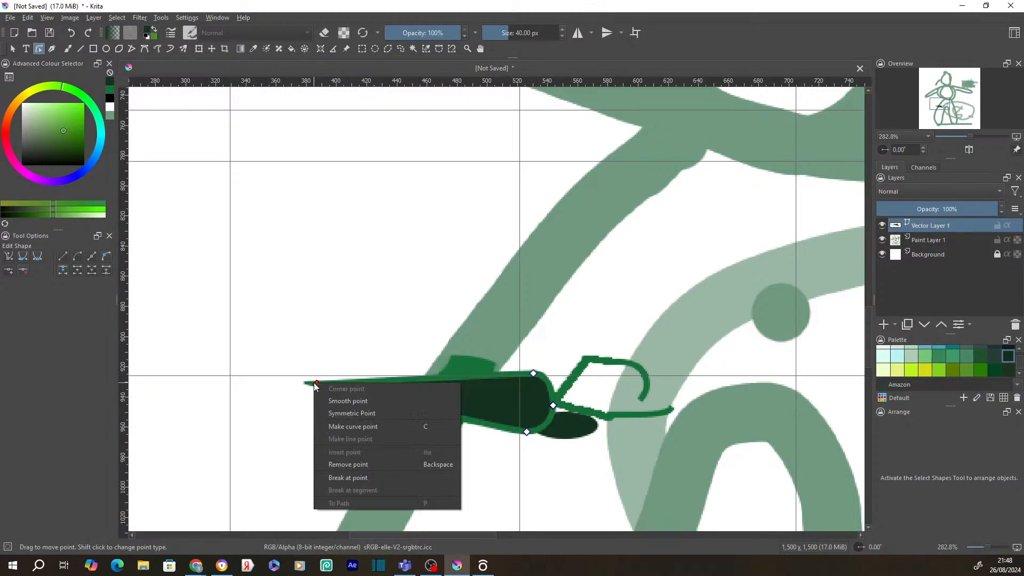
pyautogui.click(348, 427)
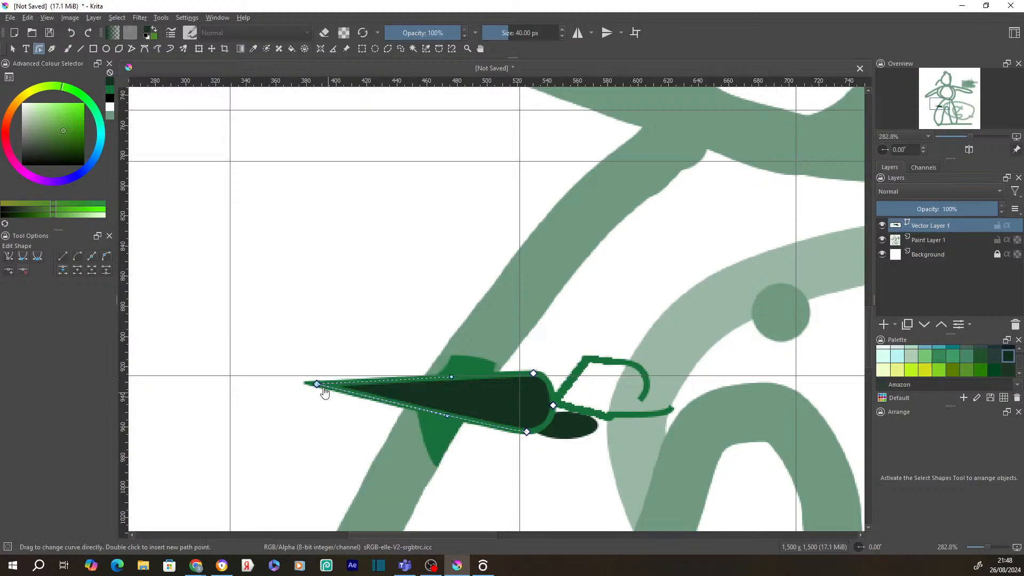
# - Round the oval's upper and lower edges, then draw an elliptical selection above it
pyautogui.moveTo(324, 389); pyautogui.dragTo(391, 328)
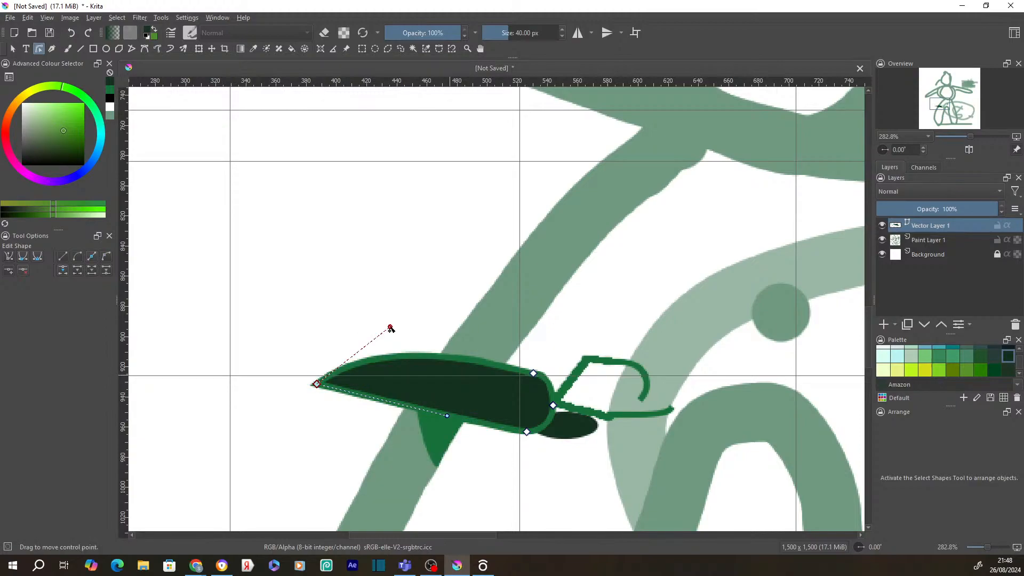
pyautogui.moveTo(447, 415); pyautogui.dragTo(308, 493)
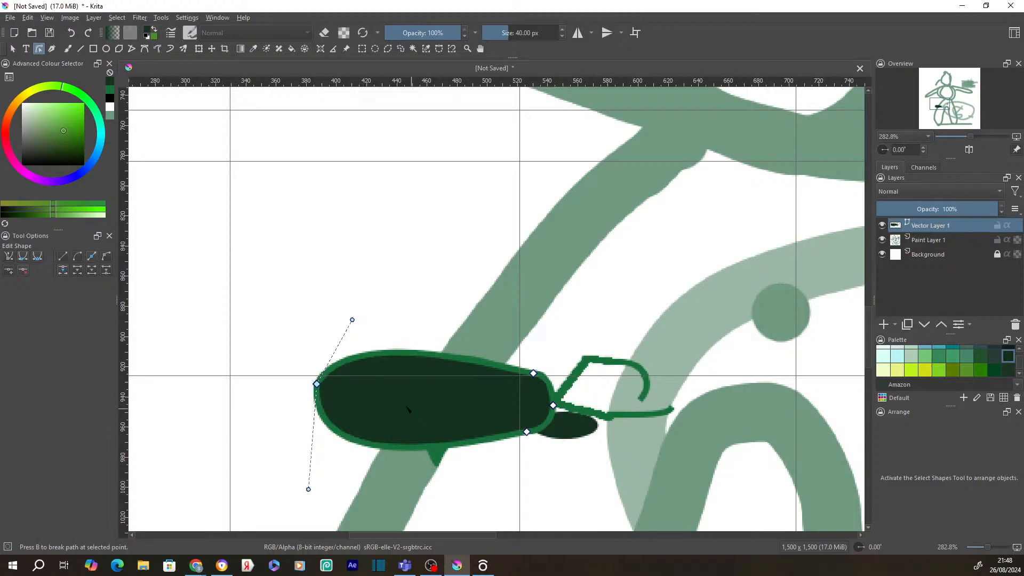
pyautogui.rightClick(349, 439)
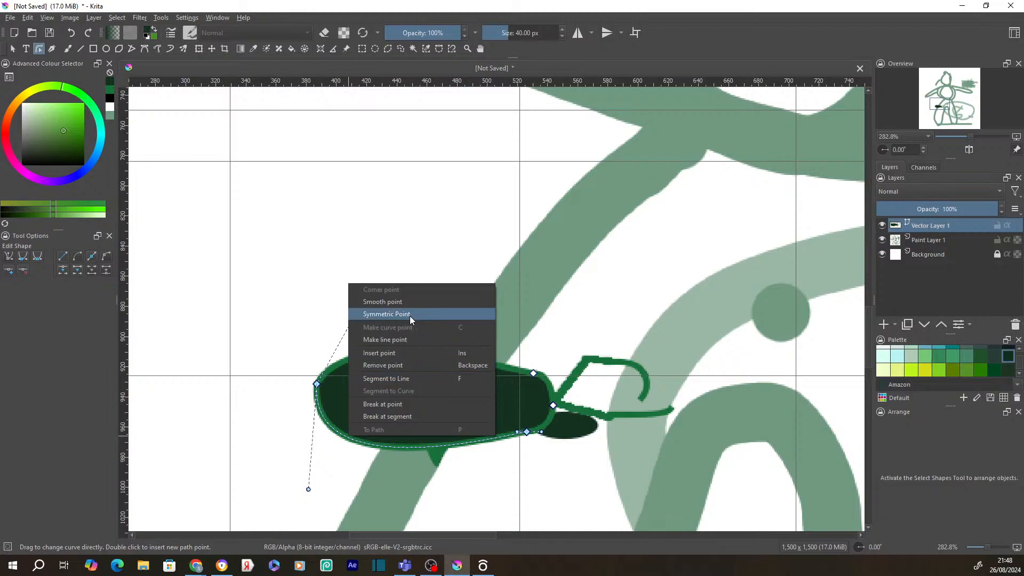
pyautogui.click(460, 446)
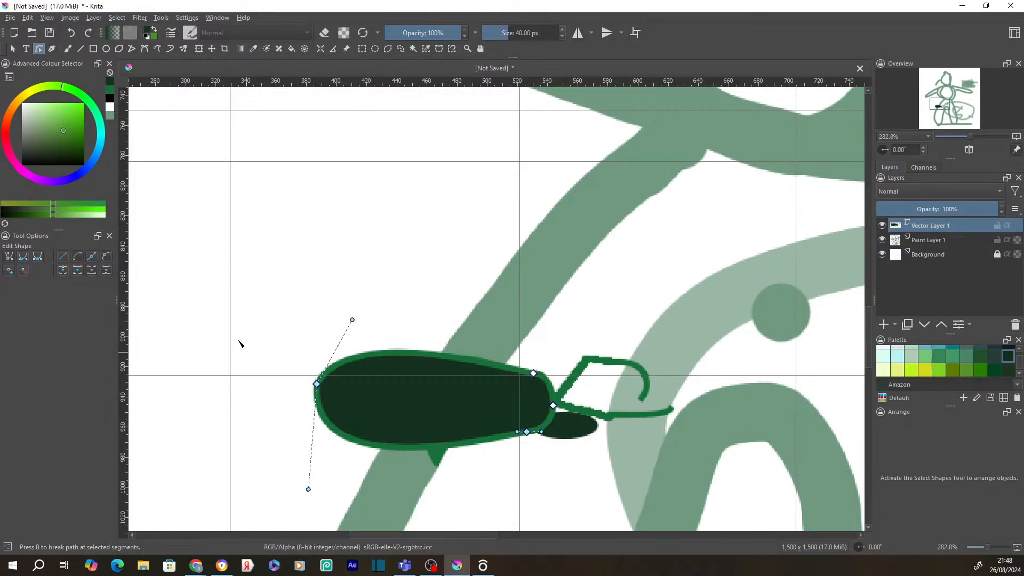
pyautogui.click(375, 49)
pyautogui.moveTo(379, 127); pyautogui.dragTo(552, 280)
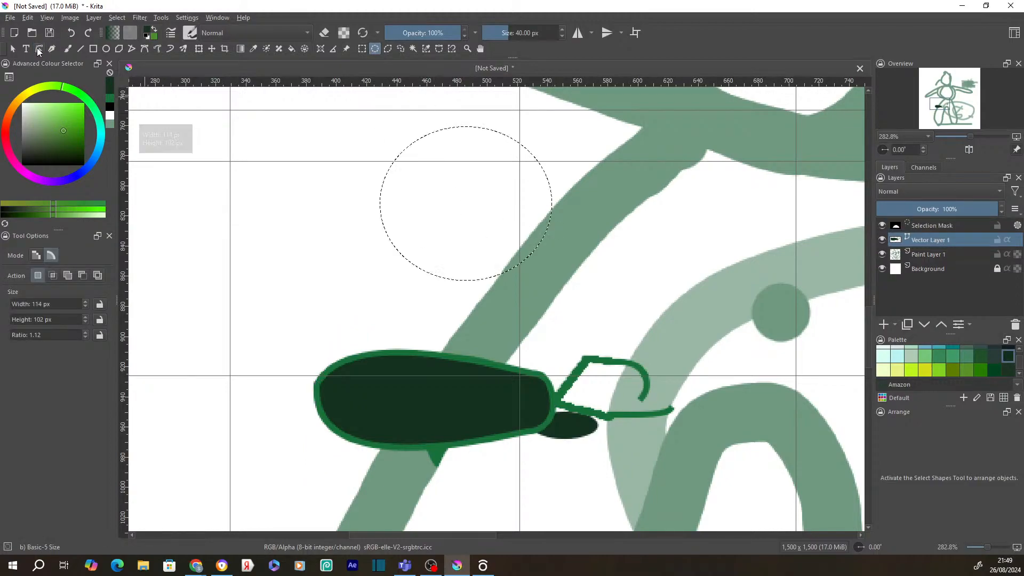
# - Convert the circular selection above the oval into a dark-outlined vector circle with editable nodes
pyautogui.click(38, 49)
pyautogui.rightClick(547, 180)
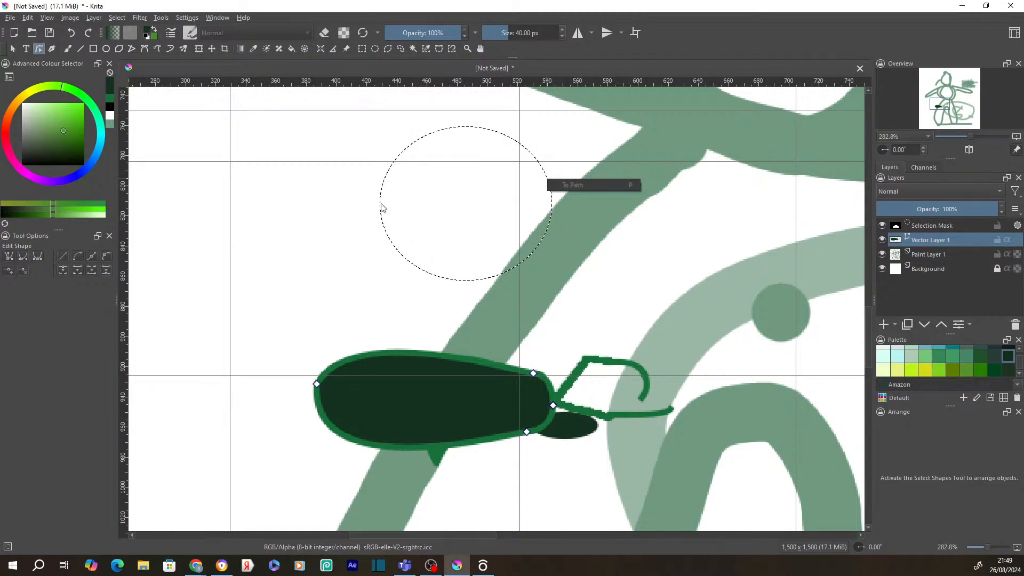
pyautogui.click(395, 229)
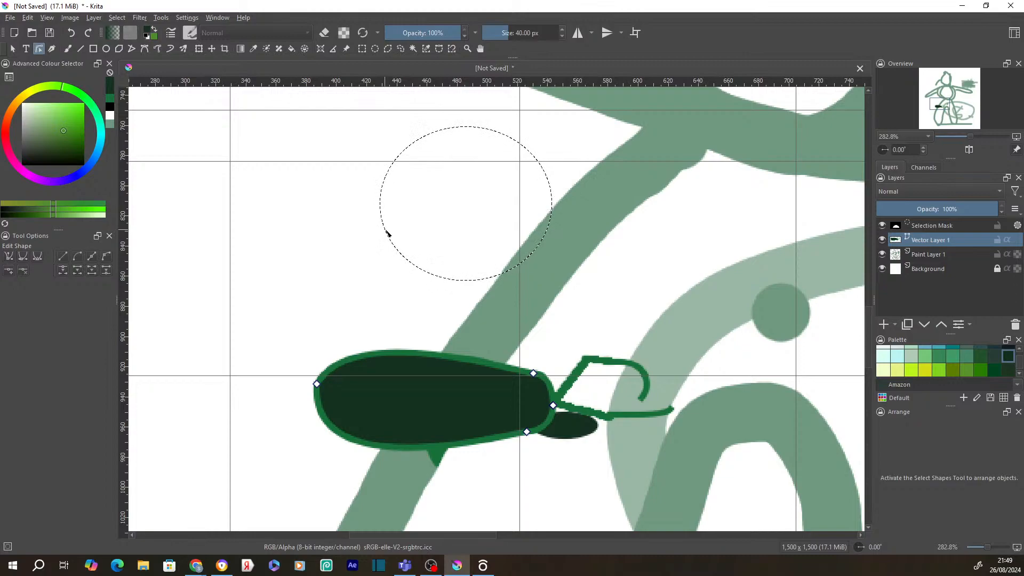
pyautogui.click(13, 49)
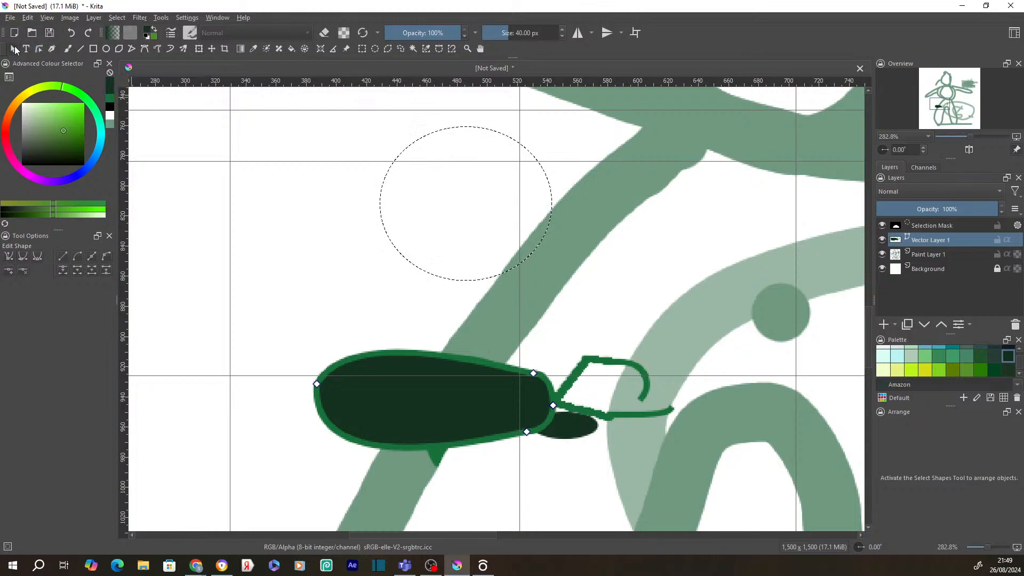
pyautogui.rightClick(384, 185)
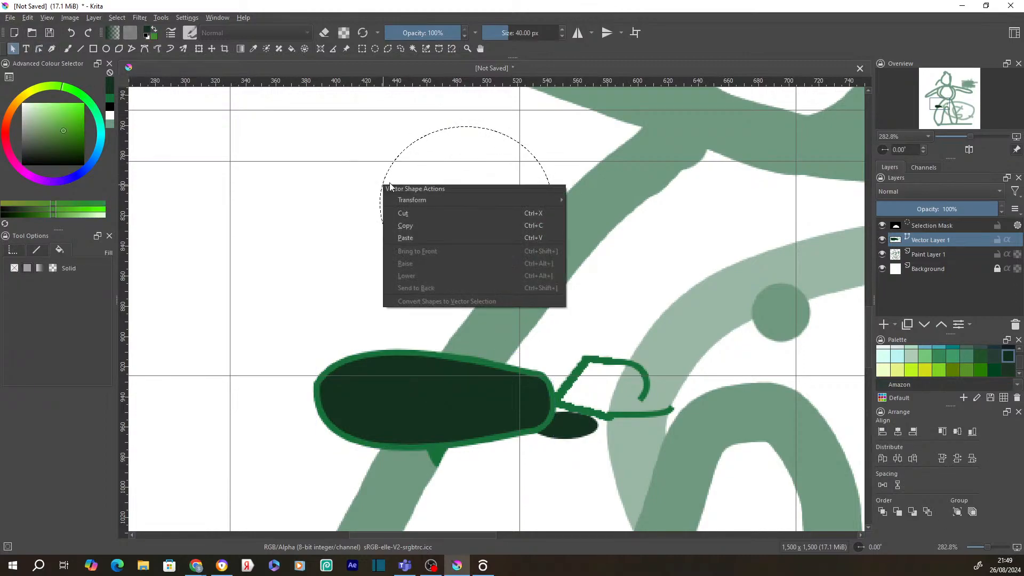
pyautogui.moveTo(485, 199)
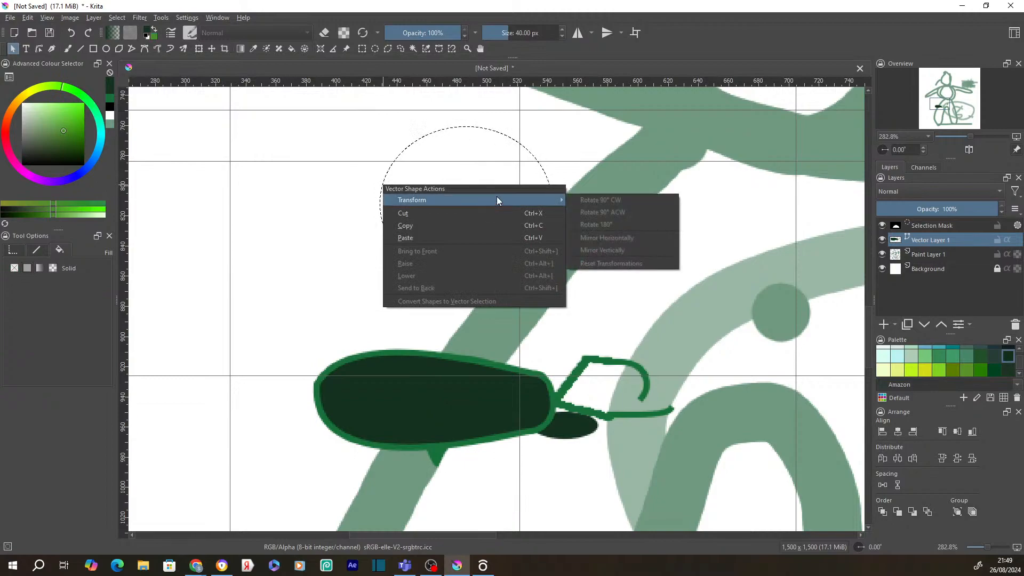
pyautogui.rightClick(543, 167)
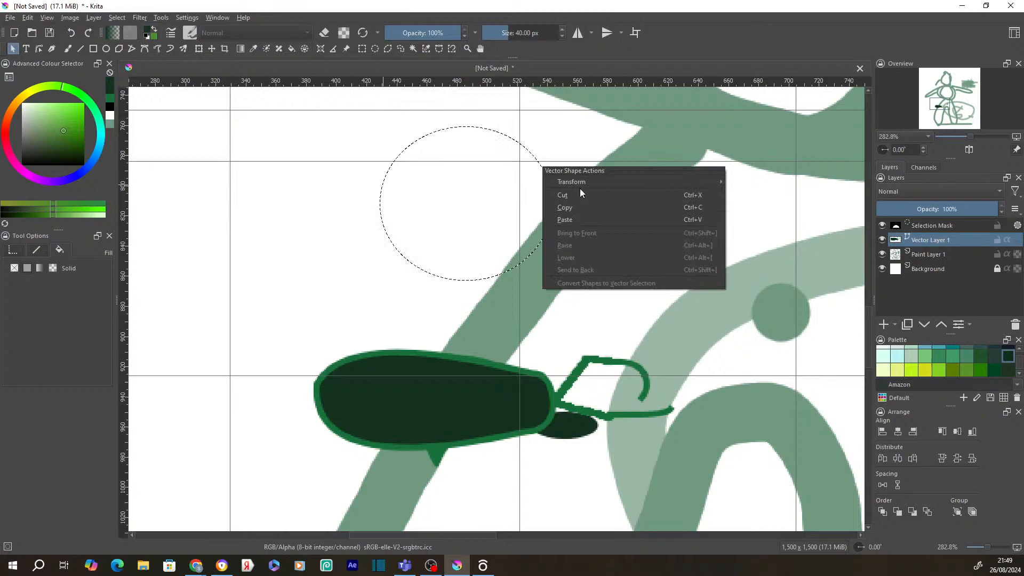
pyautogui.click(388, 49)
pyautogui.click(388, 49)
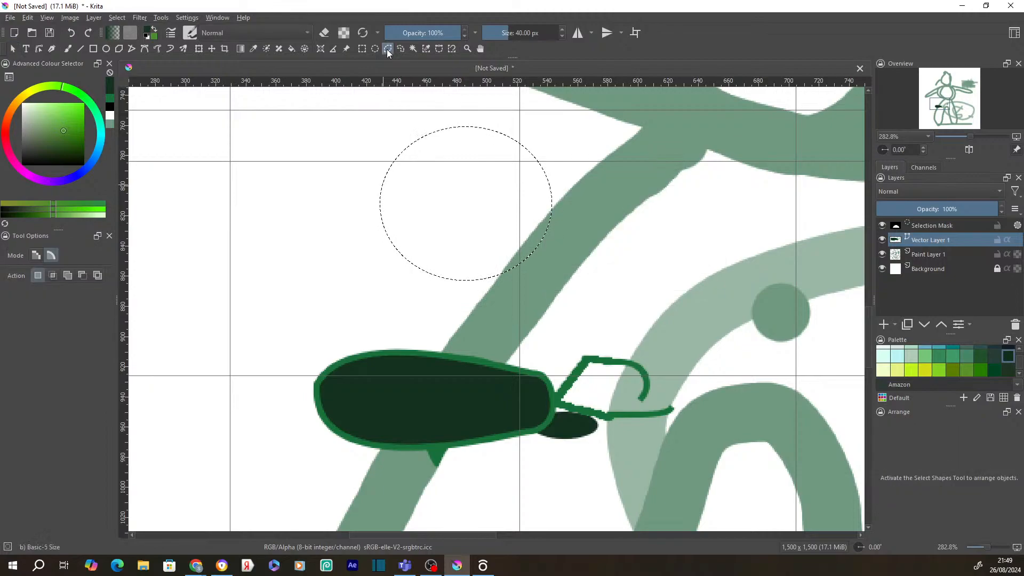
pyautogui.rightClick(444, 133)
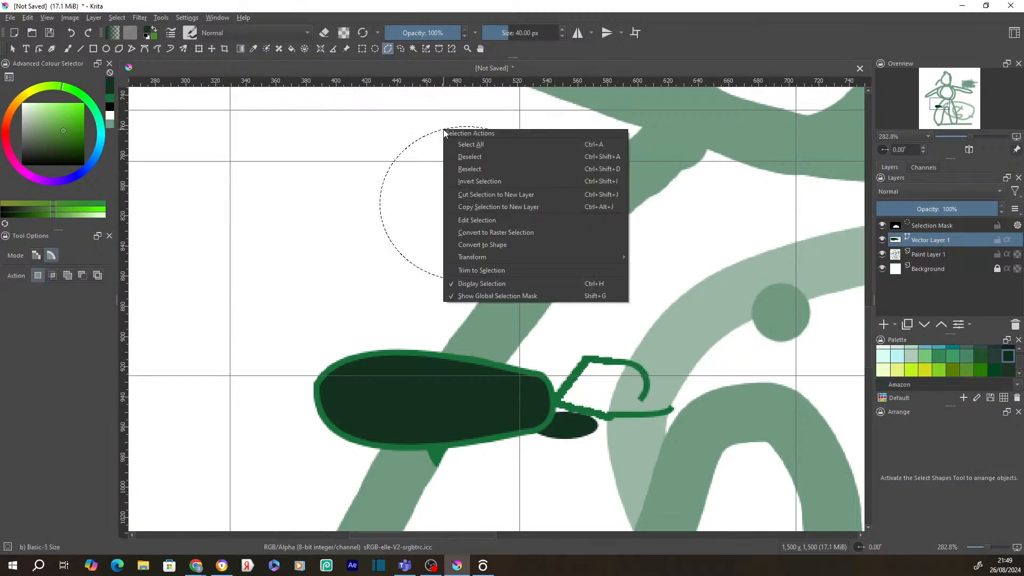
pyautogui.click(498, 247)
pyautogui.click(470, 151)
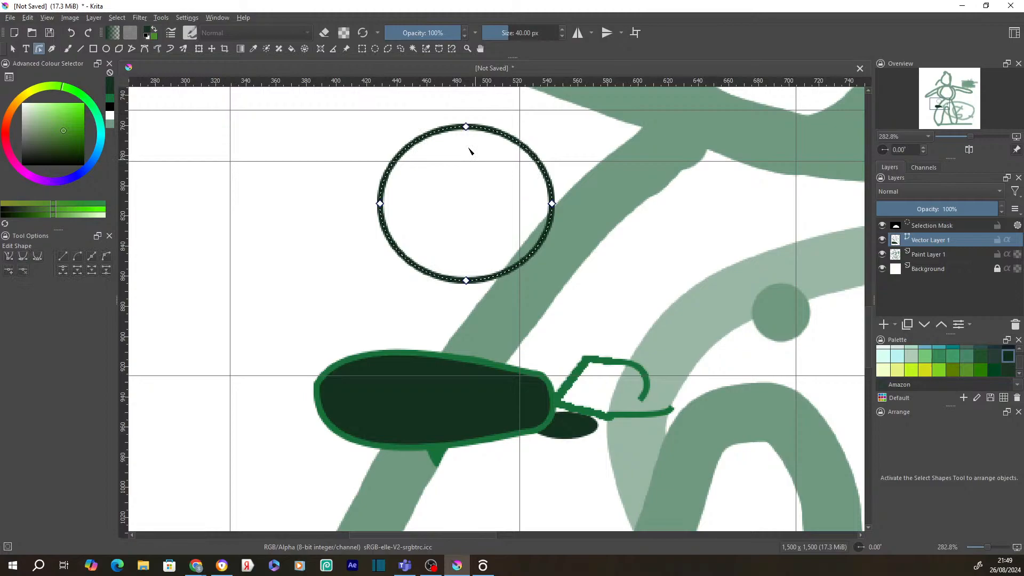
# - Drag the circle's top node down into a bowl shape and move the shape to the right
pyautogui.moveTo(466, 126); pyautogui.dragTo(478, 183)
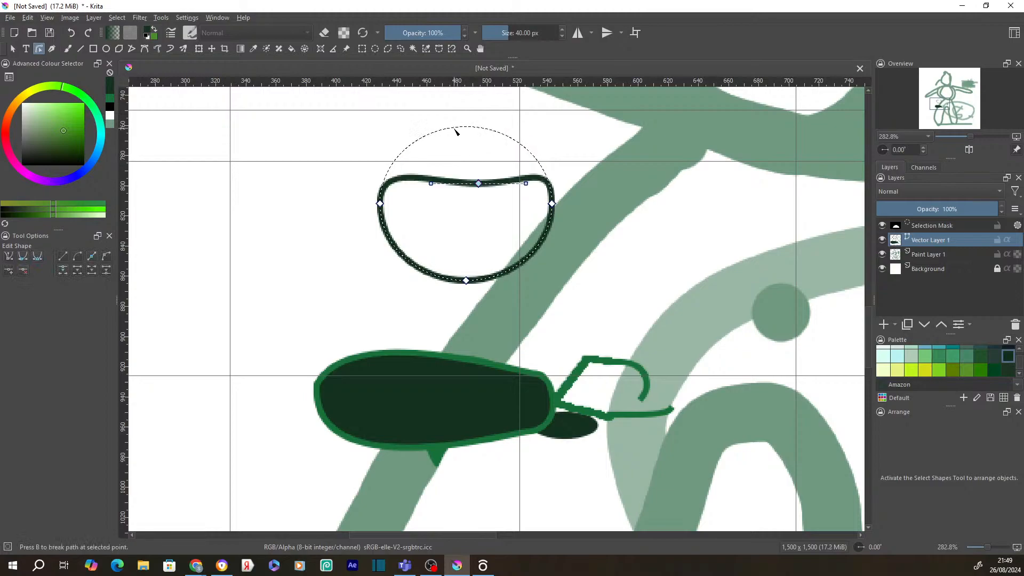
pyautogui.rightClick(456, 131)
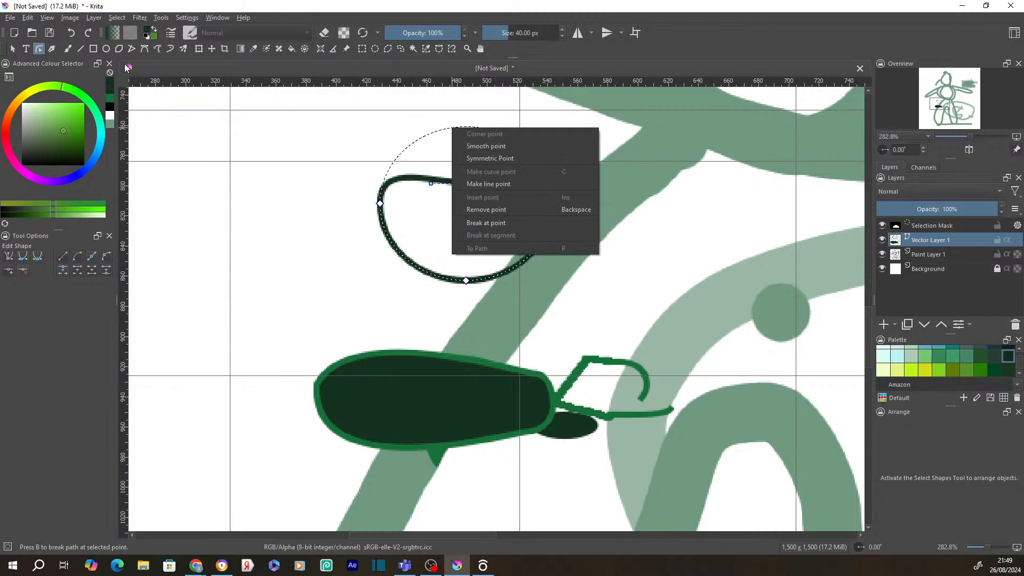
pyautogui.click(13, 49)
pyautogui.moveTo(467, 229); pyautogui.dragTo(661, 212)
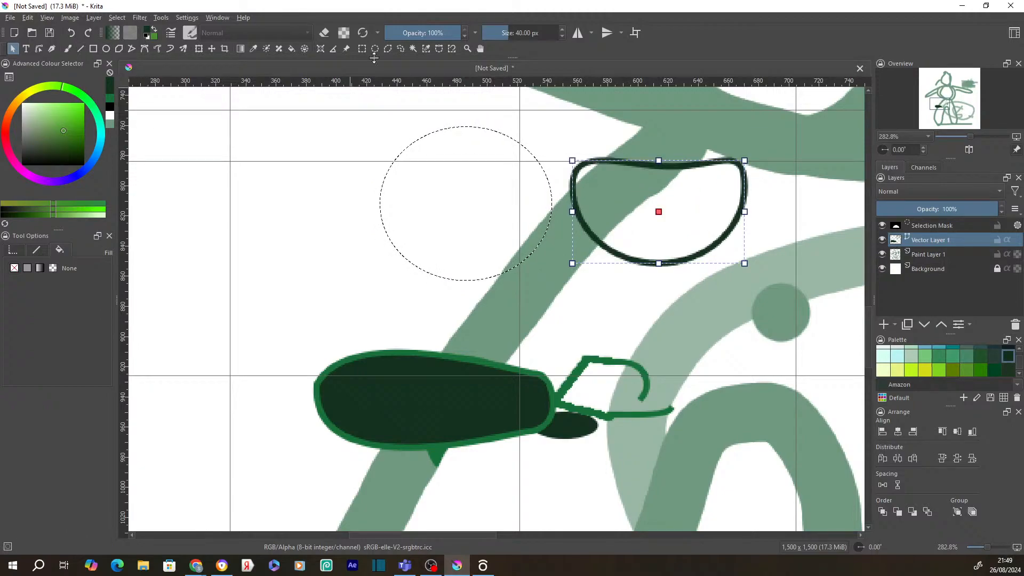
pyautogui.click(362, 49)
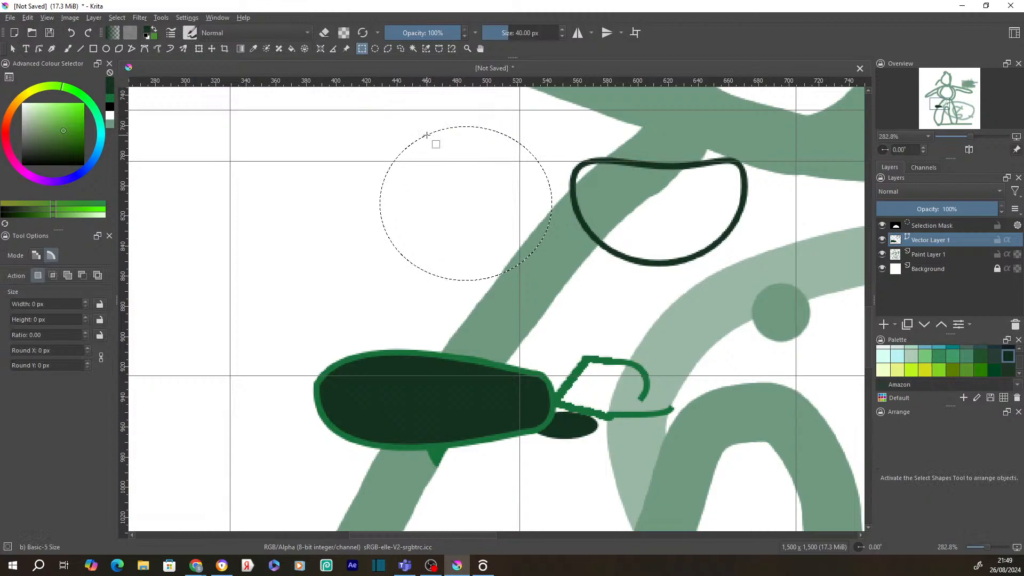
# - Edit the circular selection as a shape and turn its ellipse into a pie with a right-side wedge
pyautogui.rightClick(427, 136)
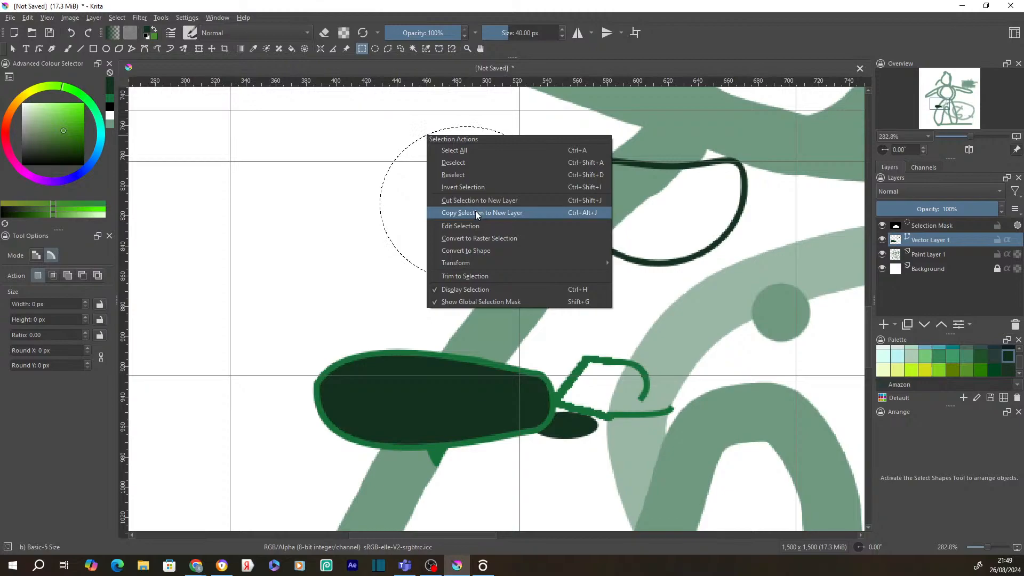
pyautogui.click(464, 225)
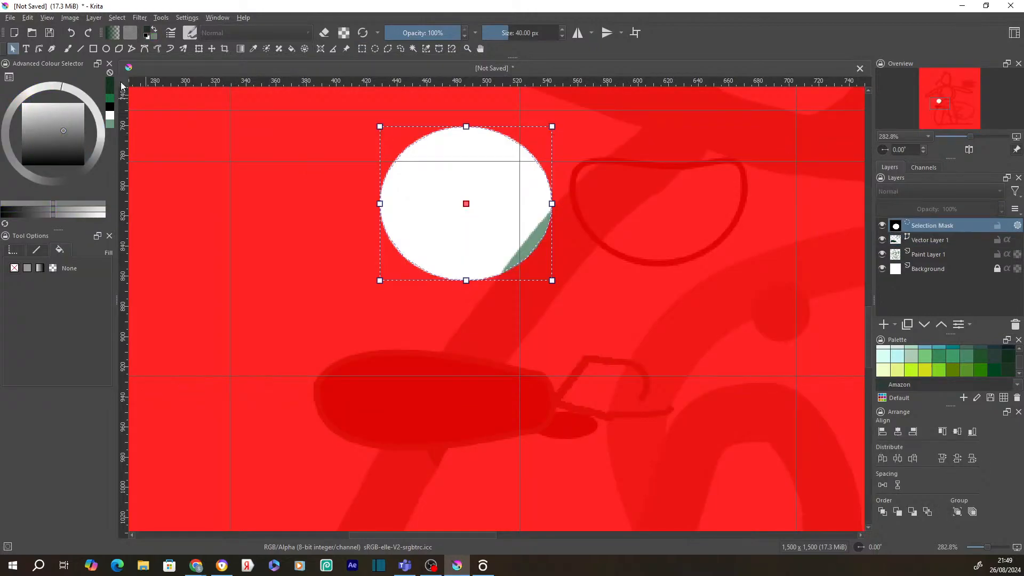
pyautogui.doubleClick(412, 219)
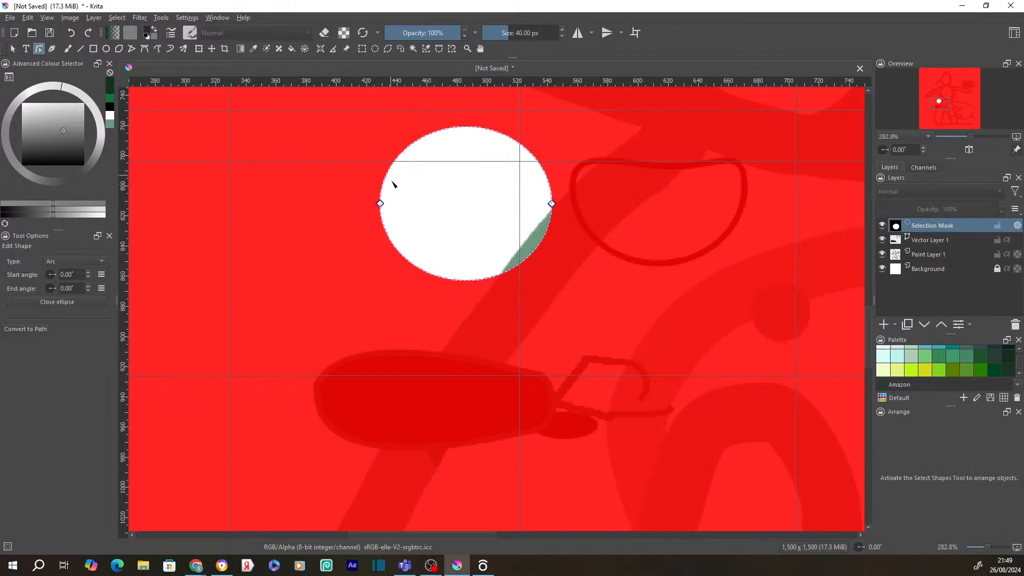
pyautogui.moveTo(380, 203); pyautogui.dragTo(465, 205)
pyautogui.moveTo(552, 206); pyautogui.dragTo(518, 143)
pyautogui.moveTo(552, 206); pyautogui.dragTo(558, 267)
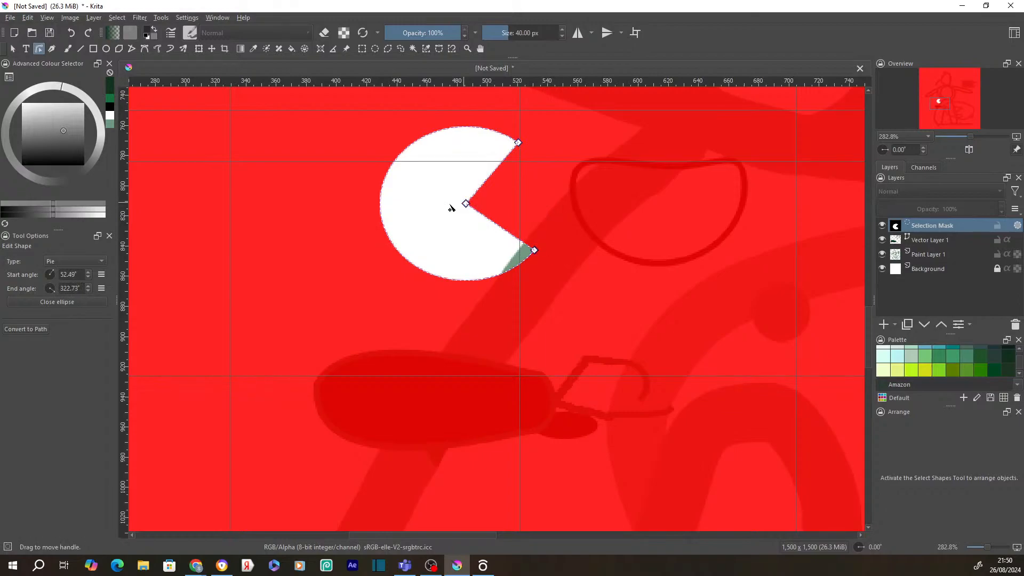
# - Convert the pie to a path, adjust its upper-left and left nodes, and hide the mask overlay
pyautogui.click(406, 161)
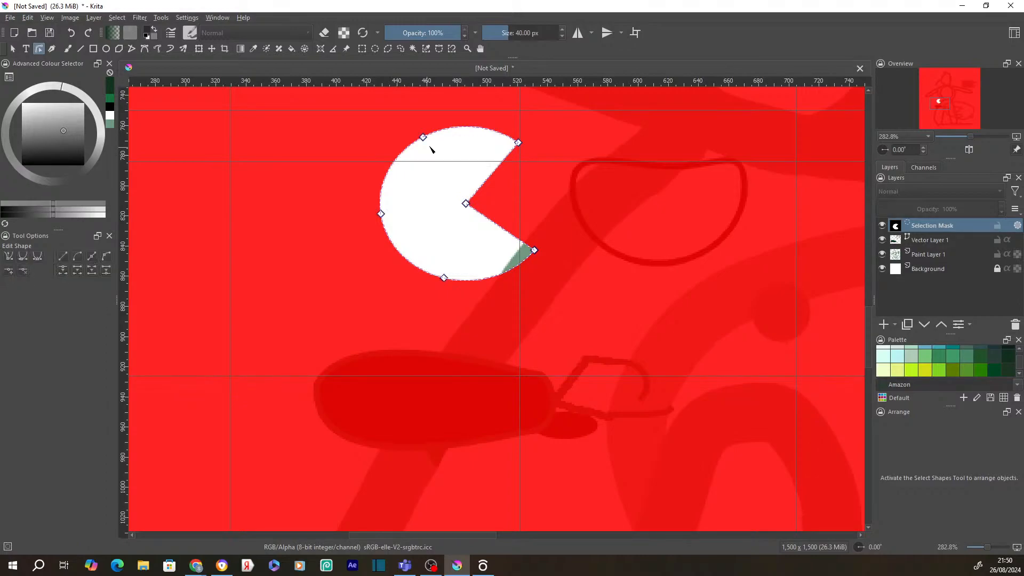
pyautogui.moveTo(423, 138); pyautogui.dragTo(451, 146)
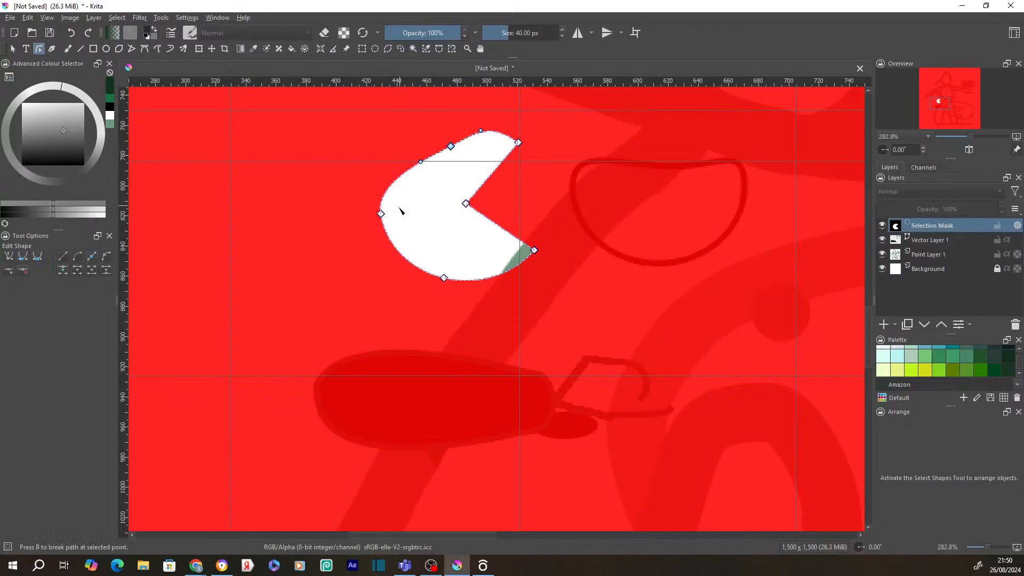
pyautogui.moveTo(380, 214); pyautogui.dragTo(394, 214)
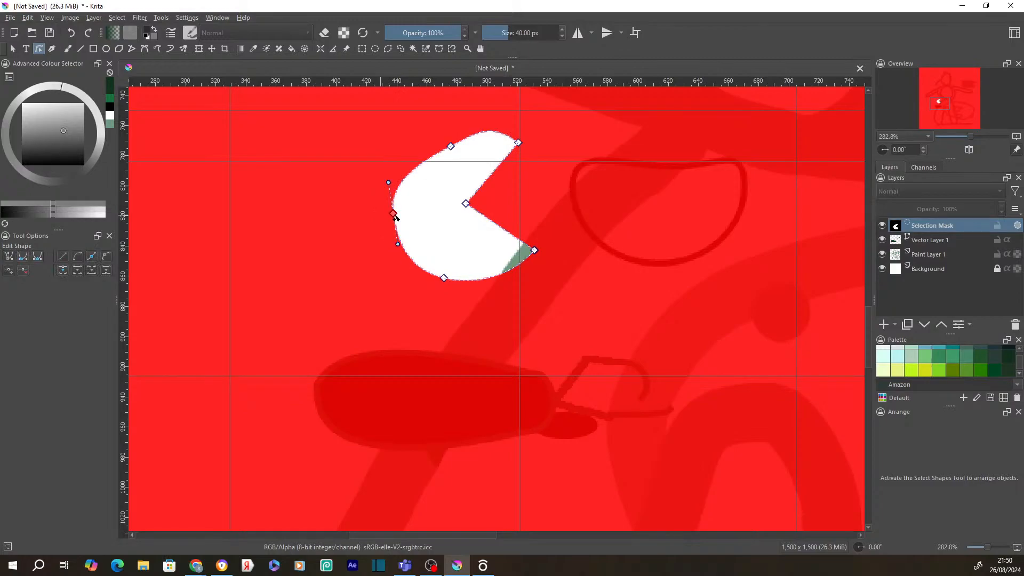
pyautogui.press('Escape')
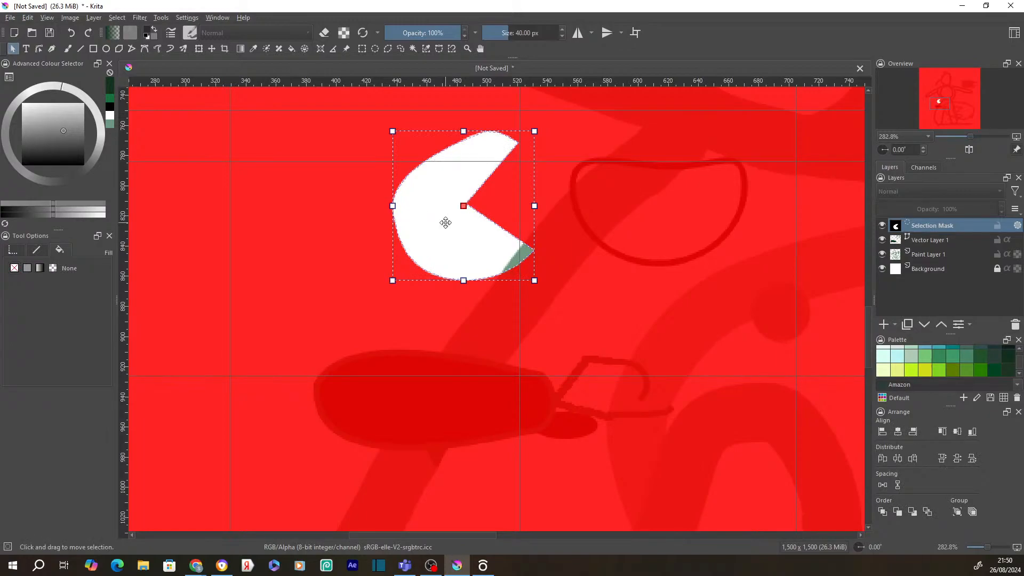
pyautogui.click(1018, 226)
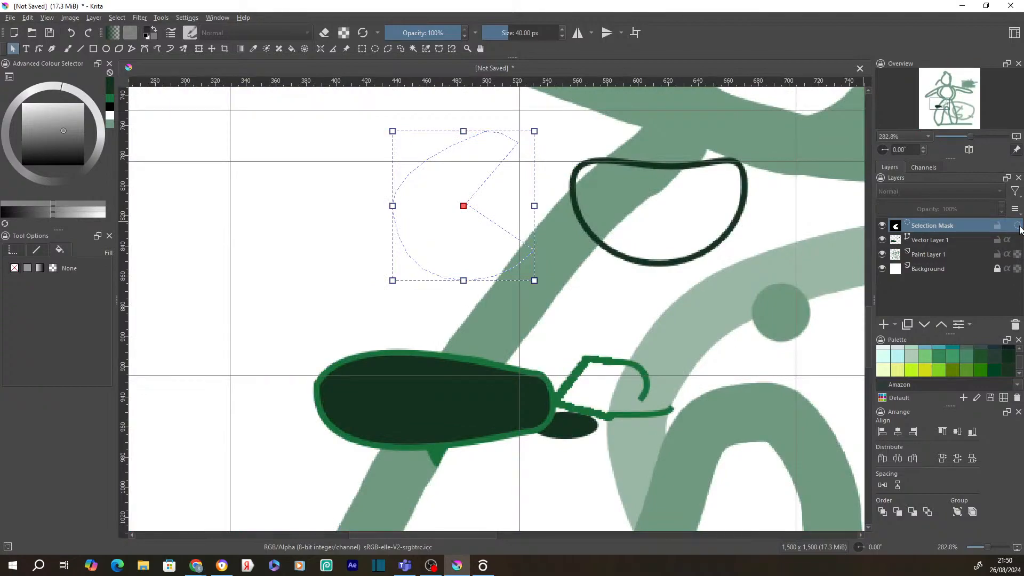
# - Toggle the selection mask overlay, shift the selection left and down, and deselect
pyautogui.click(1018, 227)
pyautogui.click(1019, 226)
pyautogui.click(1018, 226)
pyautogui.click(1019, 227)
pyautogui.click(1019, 226)
pyautogui.click(1018, 226)
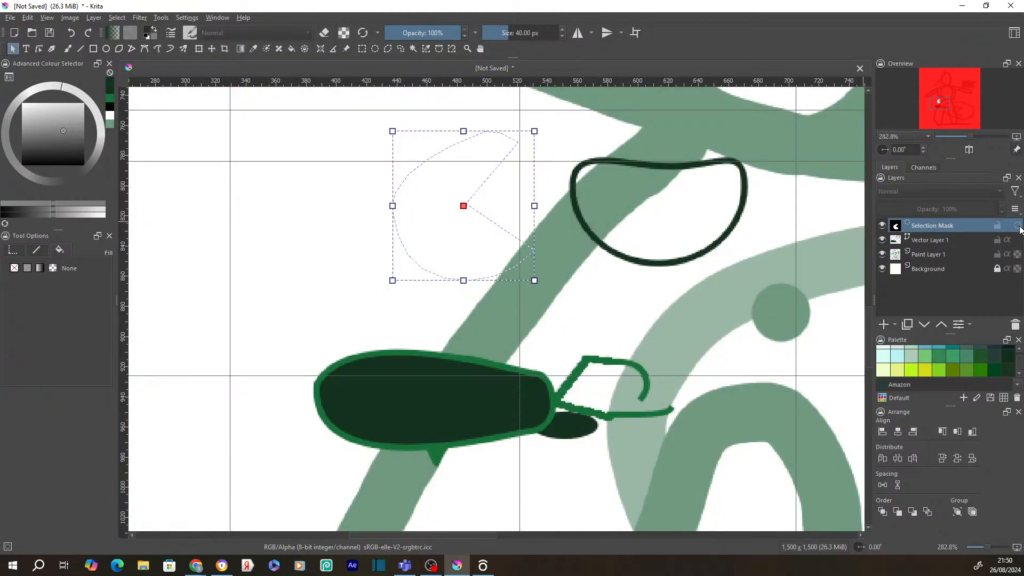
pyautogui.click(1018, 228)
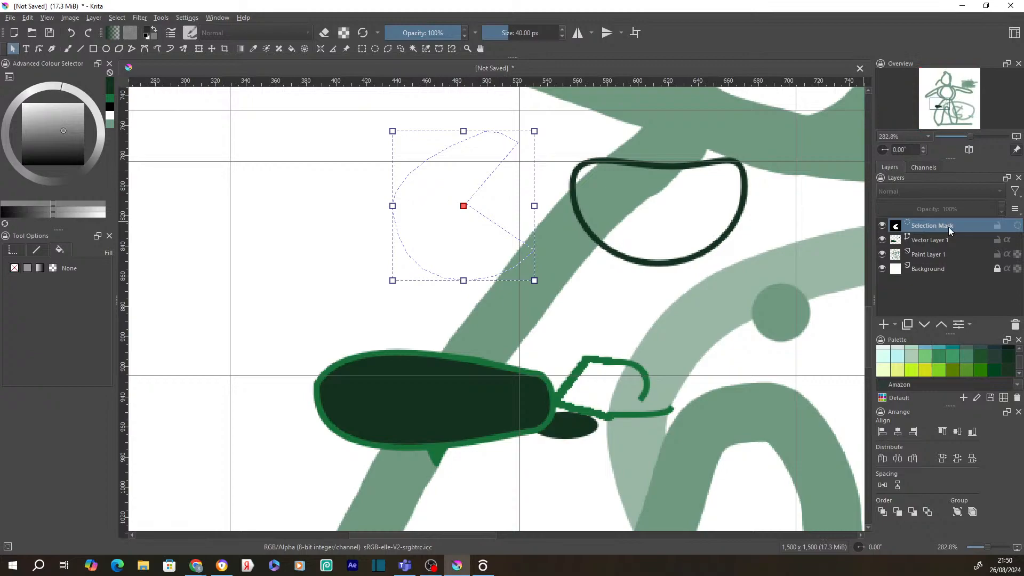
pyautogui.moveTo(449, 211); pyautogui.dragTo(361, 233)
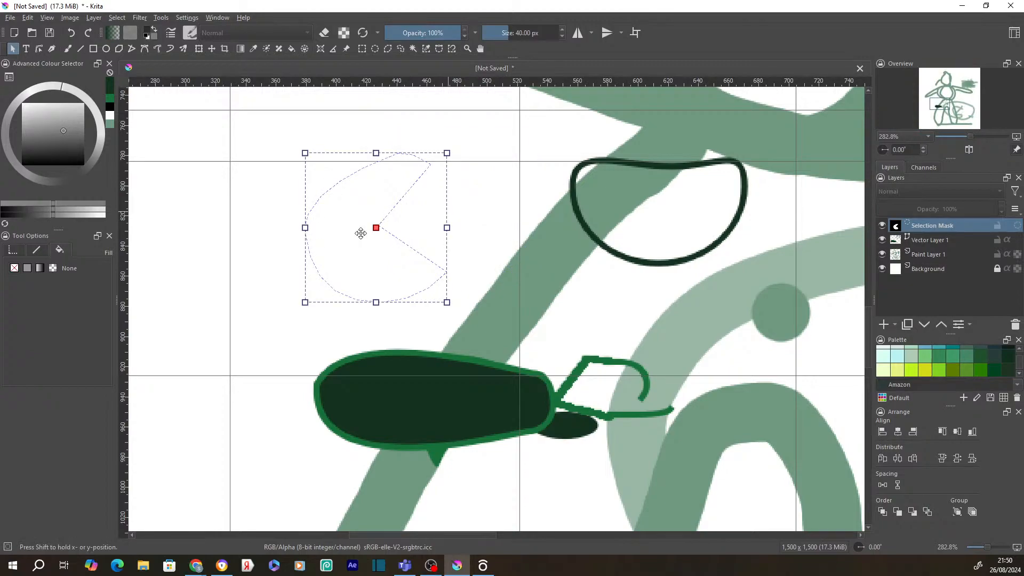
pyautogui.press('j')
# - Make Paint Layer 1 the working layer and reactivate the pac-man selection mask
pyautogui.click(354, 212)
pyautogui.rightClick(354, 211)
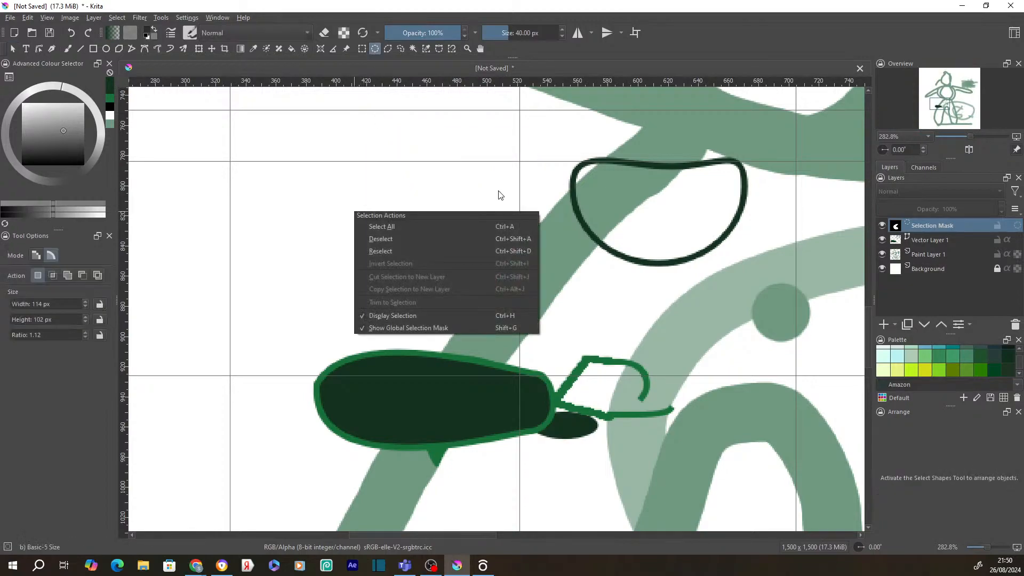
pyautogui.click(925, 223)
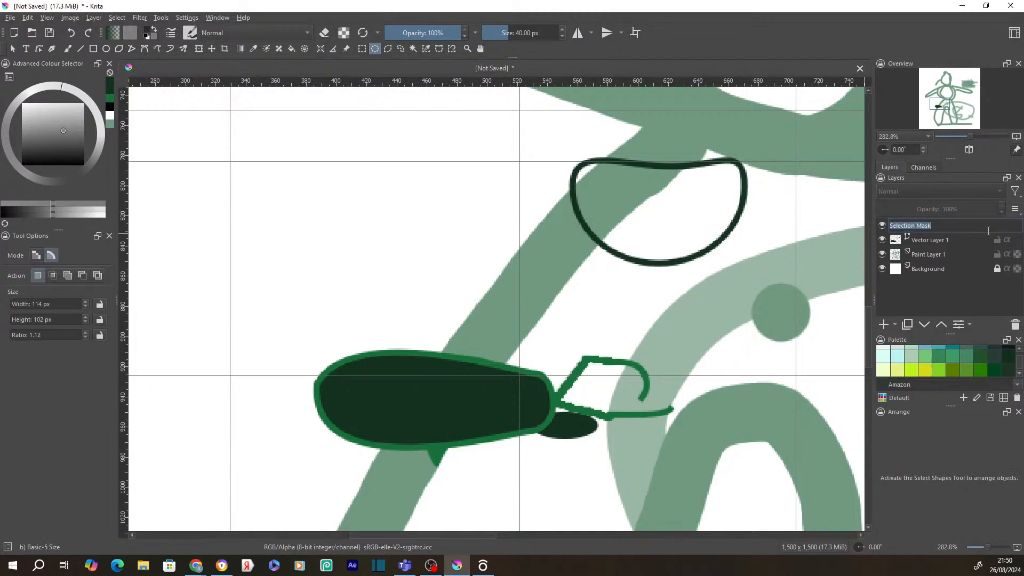
pyautogui.click(975, 253)
pyautogui.click(1018, 226)
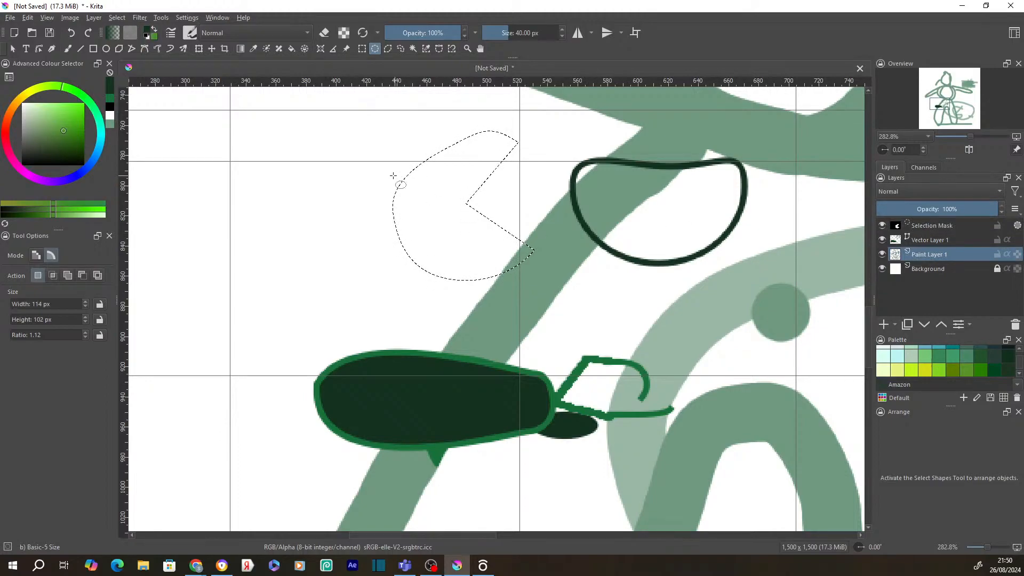
# - Convert the pac-man selection to a shape on Vector Layer 2 and nudge its inner corner right
pyautogui.rightClick(424, 176)
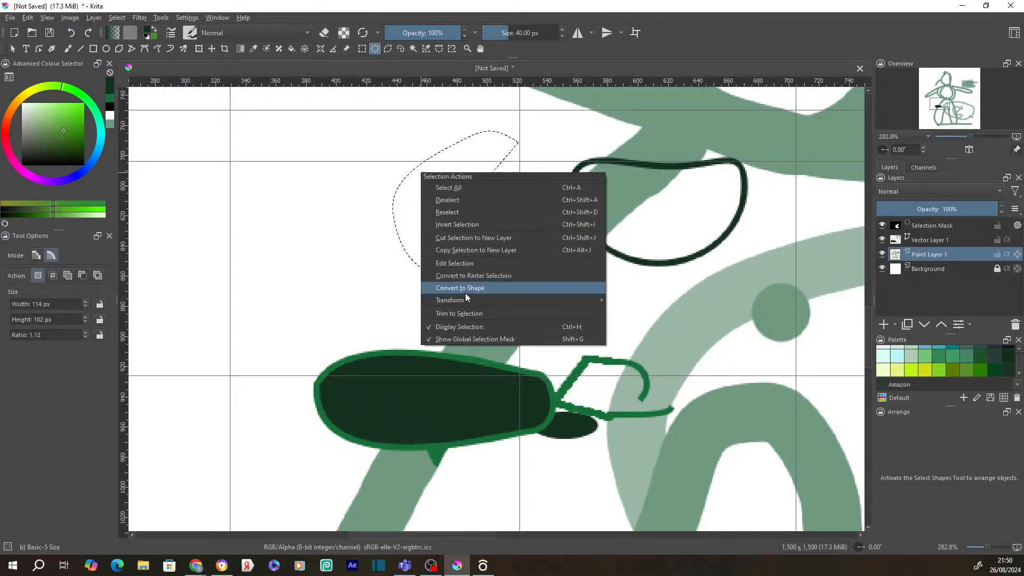
pyautogui.click(460, 288)
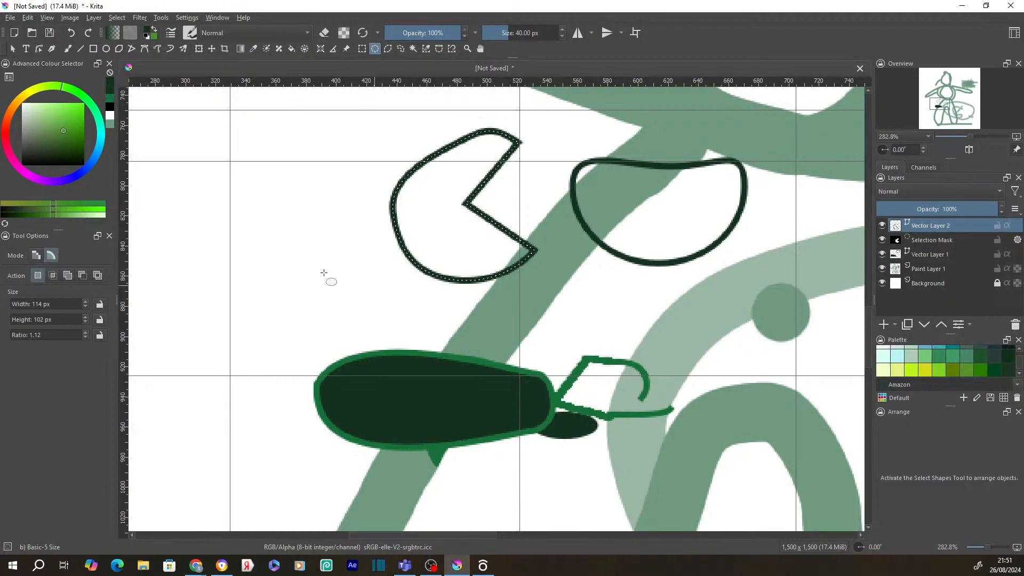
pyautogui.click(40, 49)
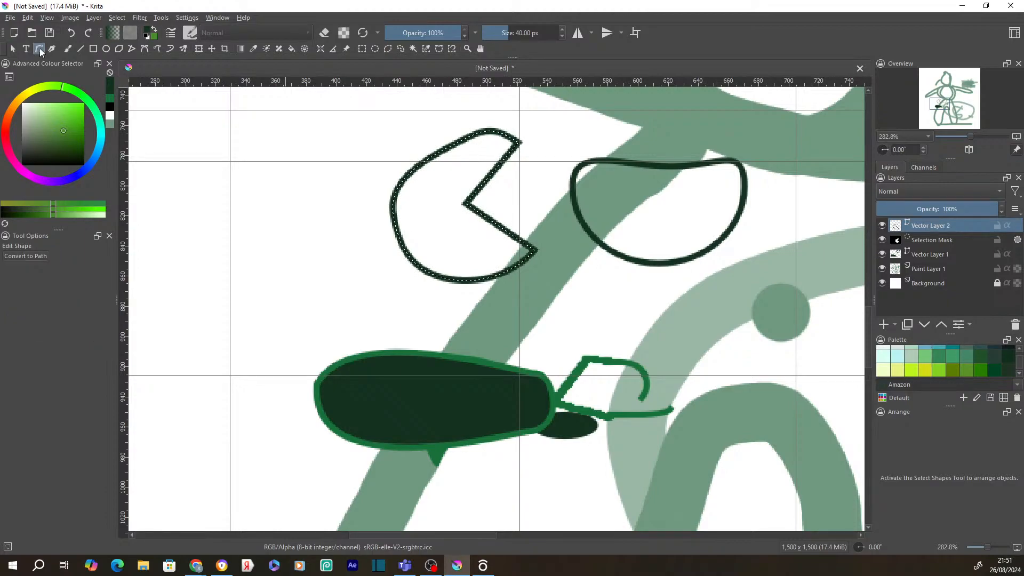
pyautogui.click(408, 175)
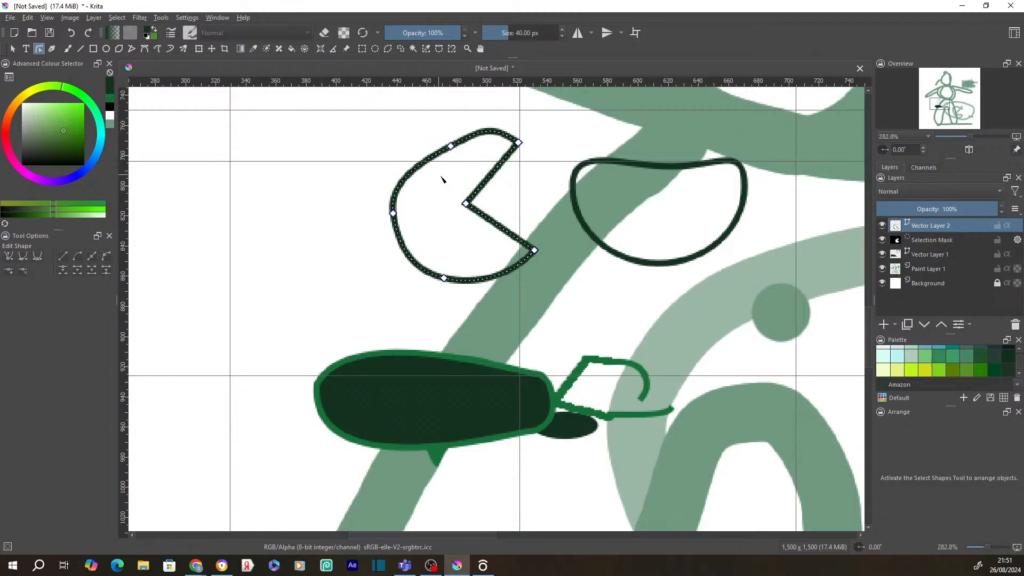
pyautogui.moveTo(485, 200); pyautogui.dragTo(489, 199)
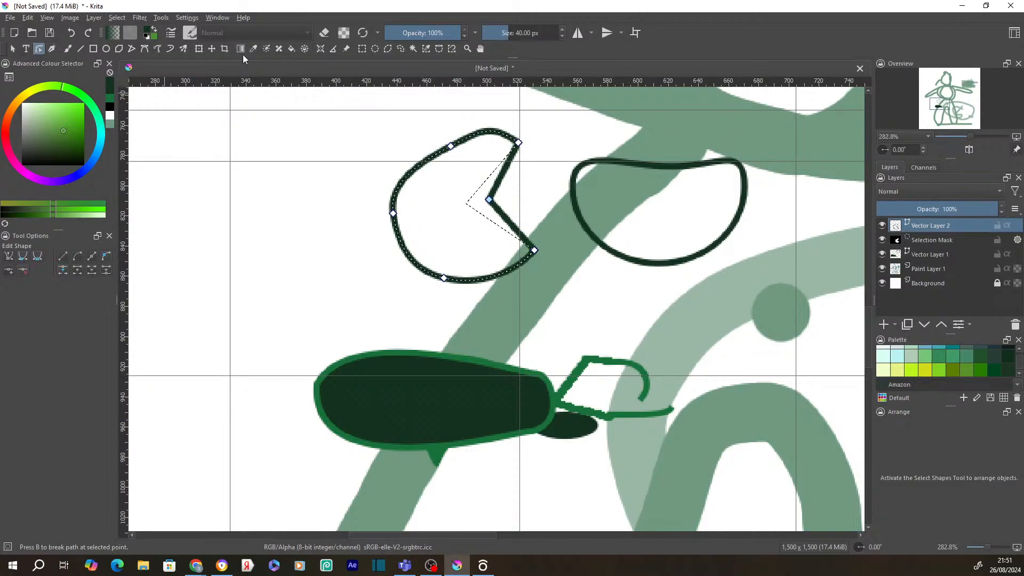
# - Select the whole pac-man shape to show its empty Fill settings
pyautogui.click(292, 49)
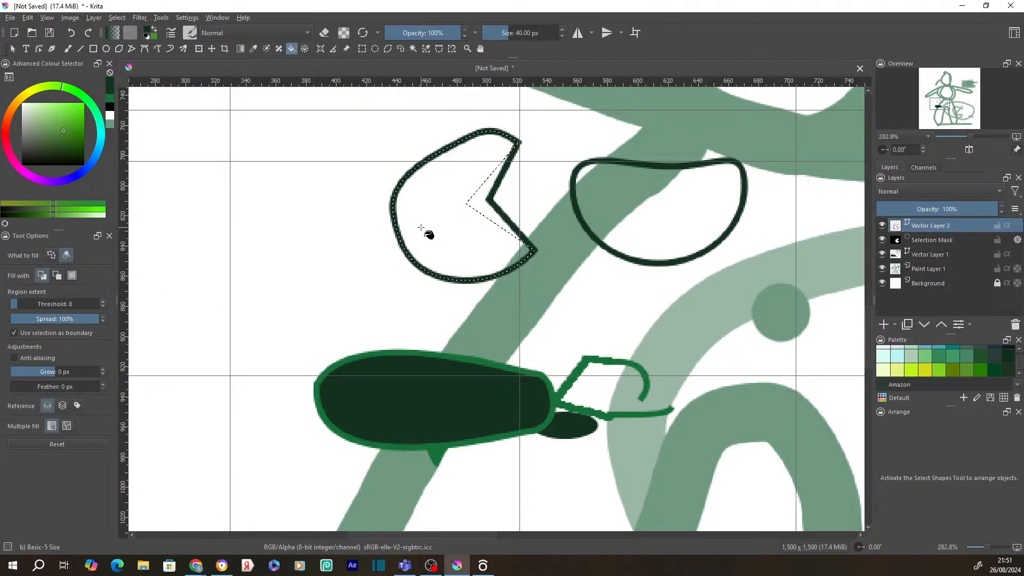
pyautogui.click(12, 49)
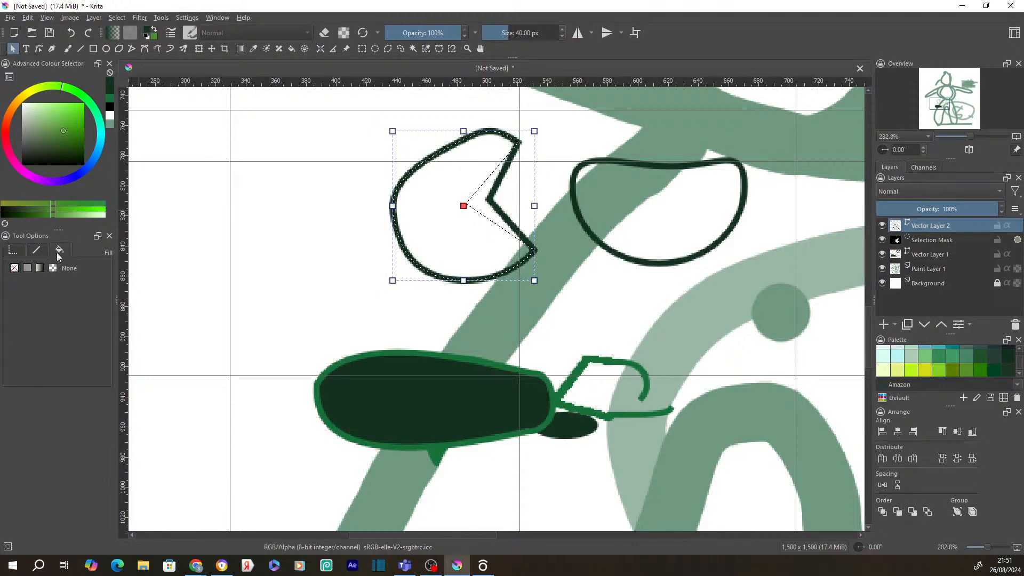
# - Give the shape a solid fill and set the background colour to light green #b7dfc5
pyautogui.click(27, 269)
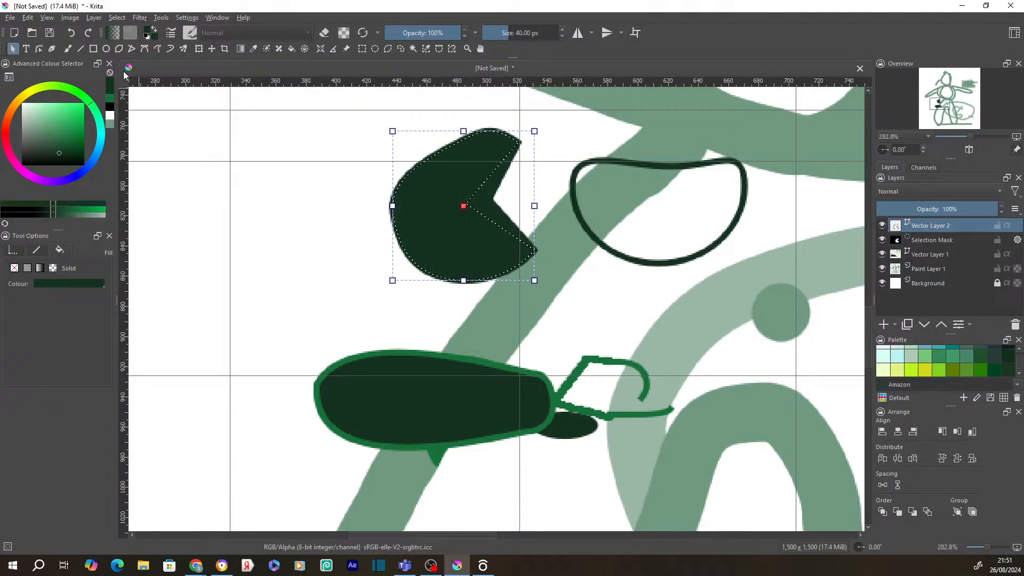
pyautogui.click(159, 38)
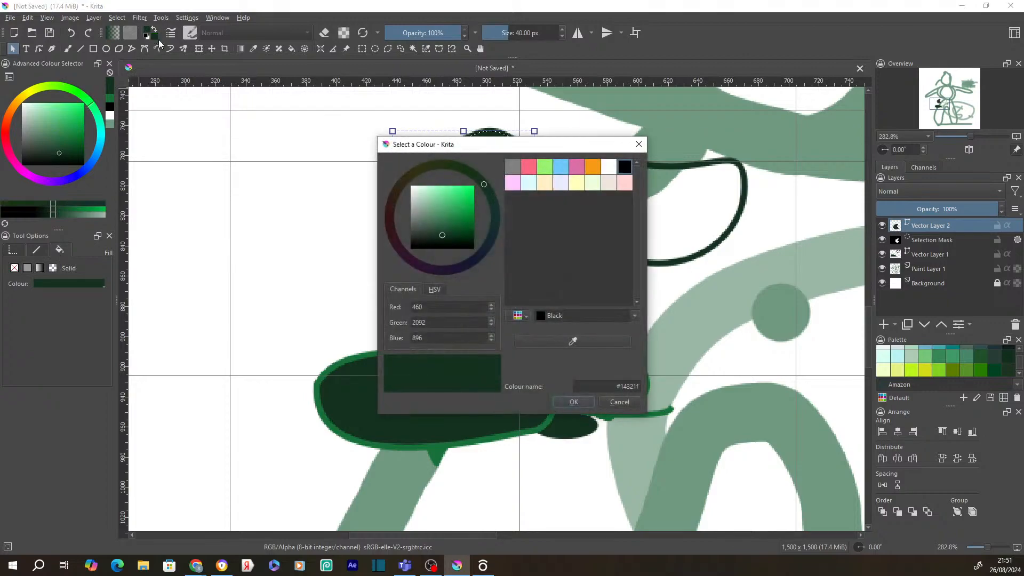
pyautogui.moveTo(443, 205); pyautogui.dragTo(424, 194)
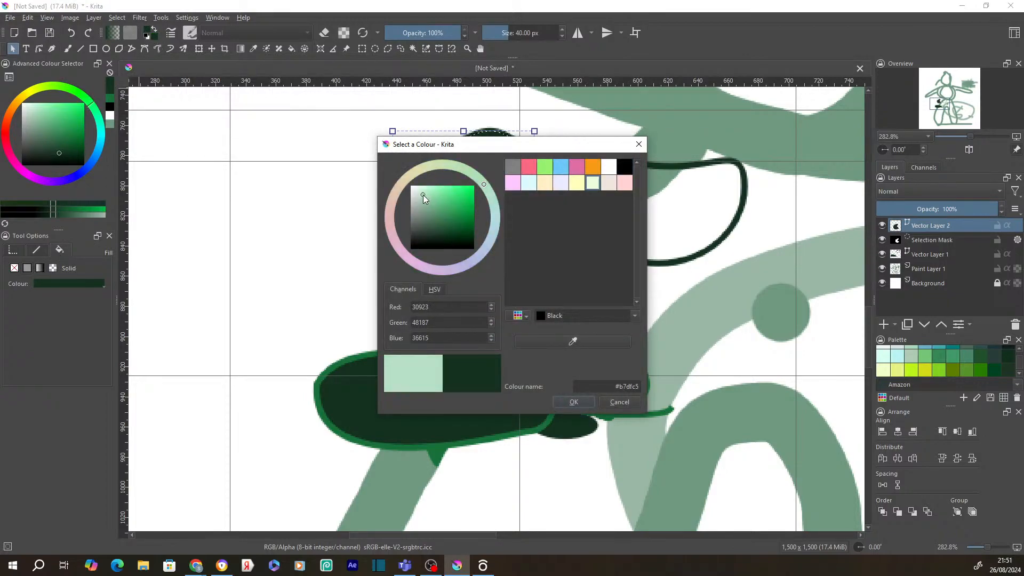
pyautogui.click(574, 403)
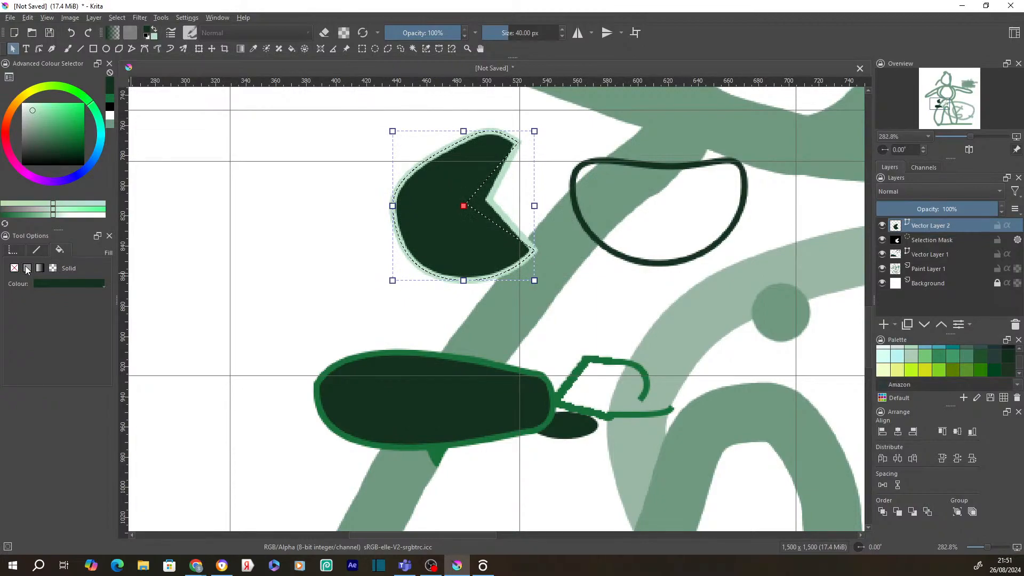
# - Set the foreground colour to red #d9332f so the pac-man shape fills red
pyautogui.click(149, 32)
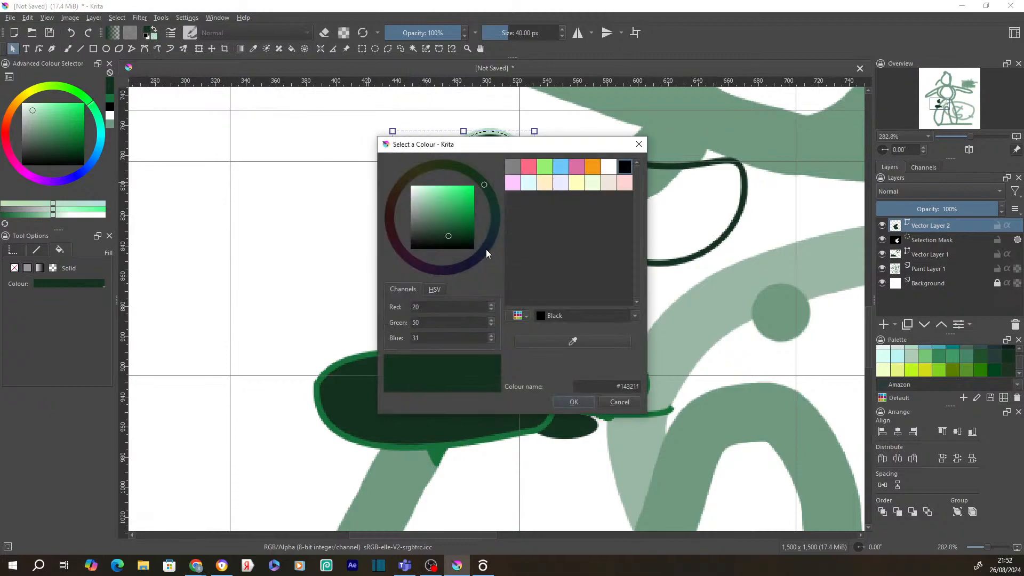
pyautogui.moveTo(448, 236); pyautogui.dragTo(460, 196)
pyautogui.click(386, 216)
pyautogui.click(579, 402)
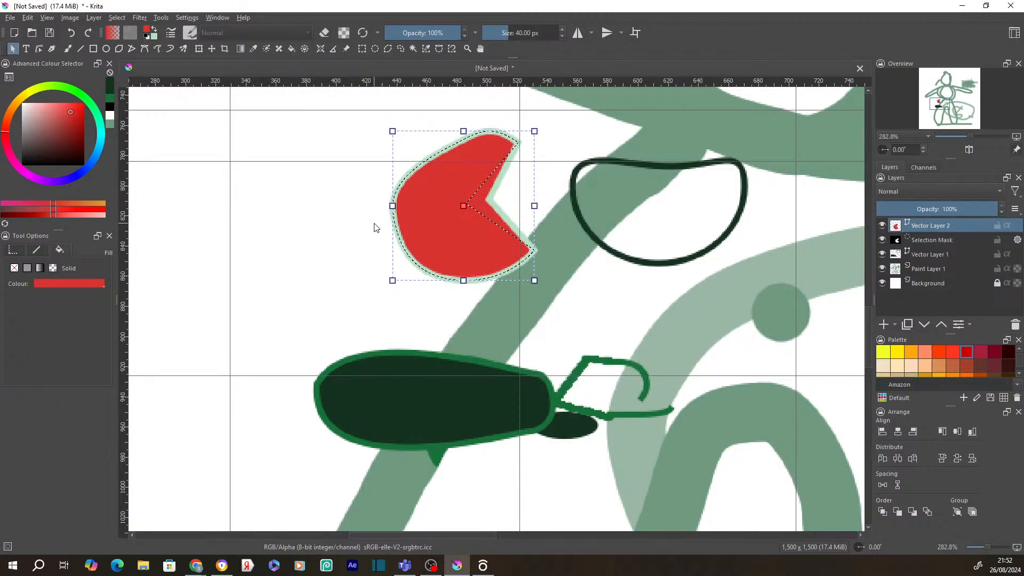
# - Remove Paint Layer 1, Vector Layer 1, the selection mask and Vector Layer 2
pyautogui.click(27, 50)
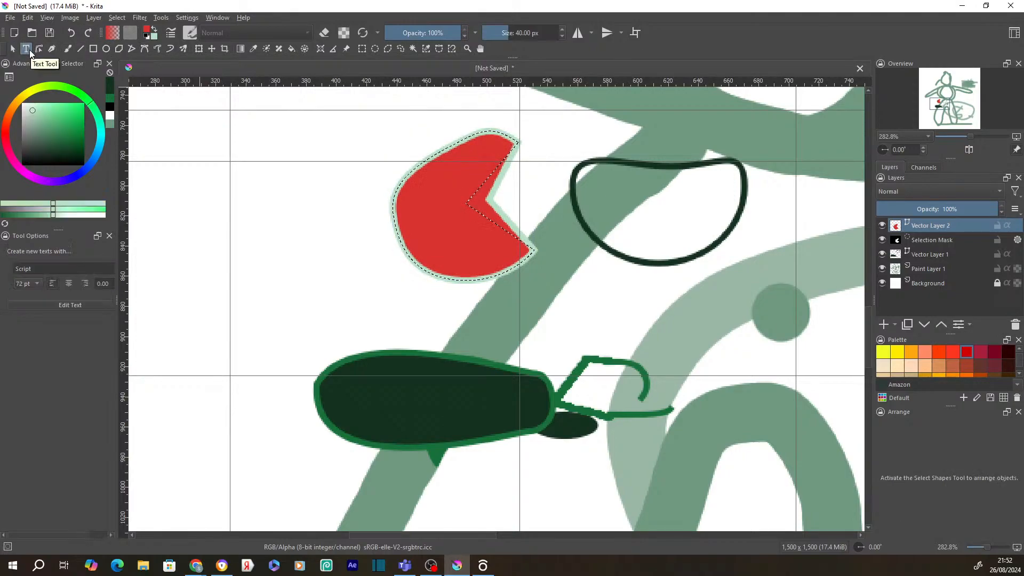
pyautogui.click(39, 50)
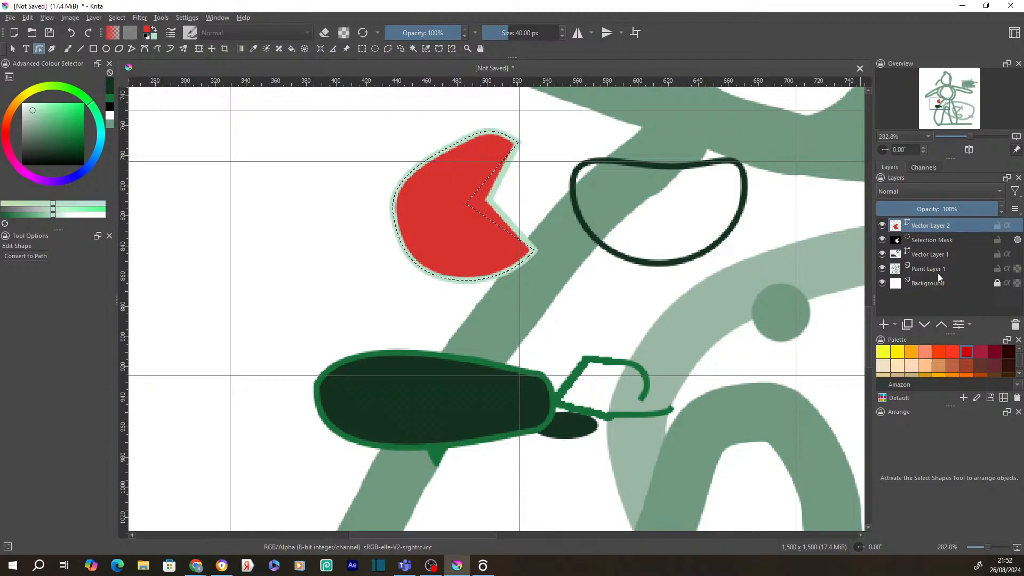
pyautogui.rightClick(924, 272)
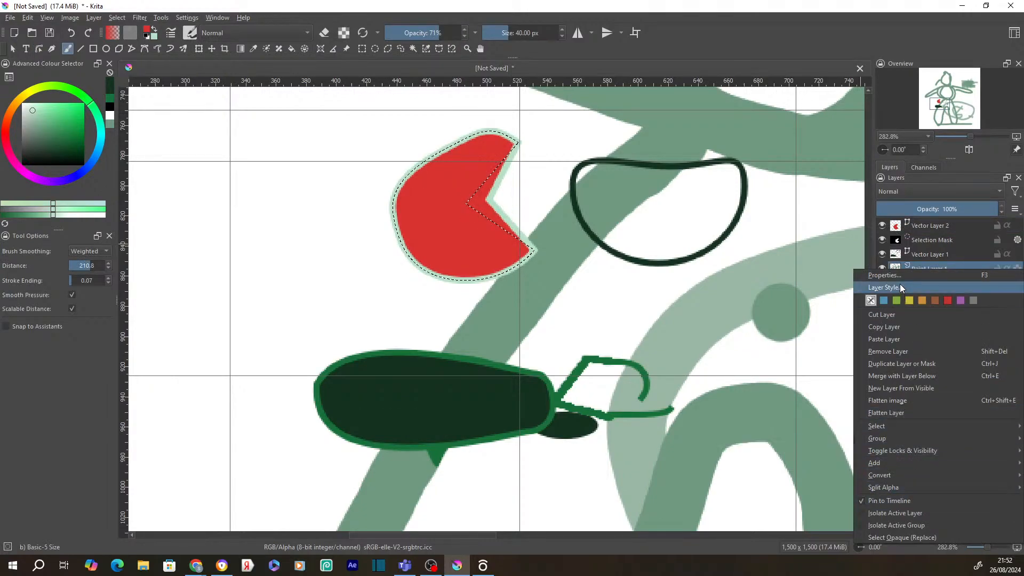
pyautogui.click(908, 350)
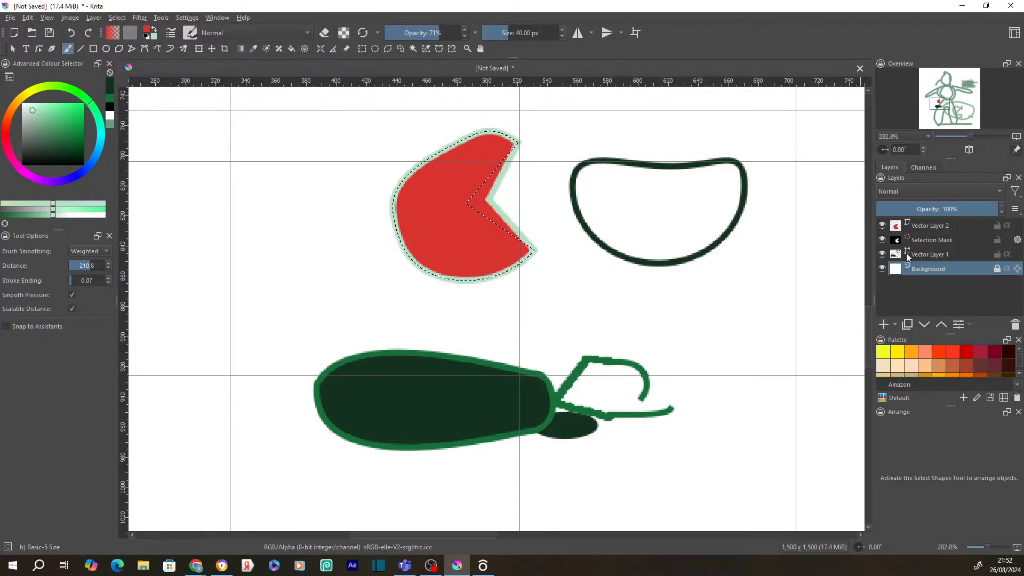
pyautogui.rightClick(906, 253)
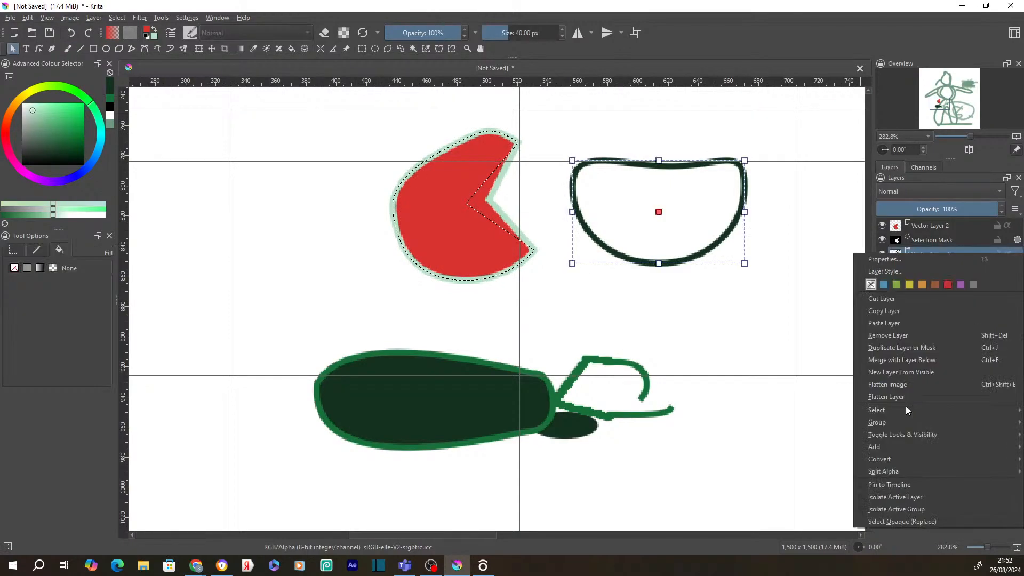
pyautogui.click(907, 335)
pyautogui.rightClick(917, 236)
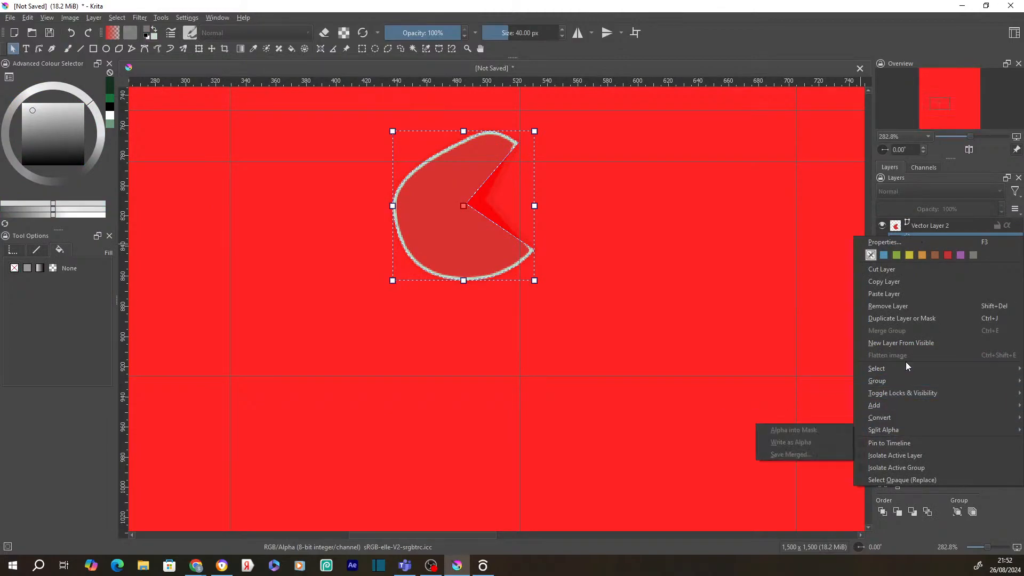
pyautogui.click(892, 309)
pyautogui.rightClick(926, 226)
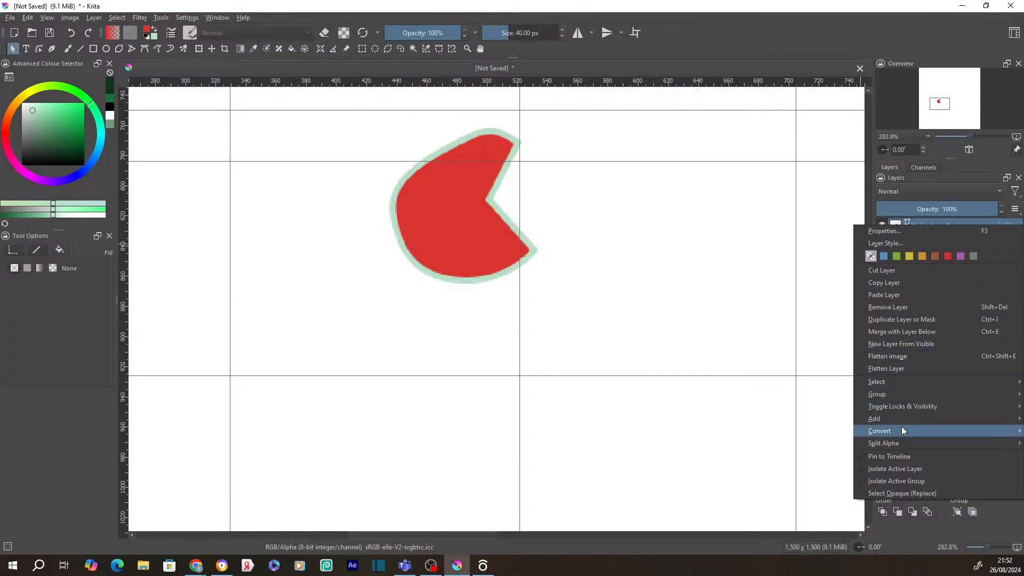
pyautogui.click(886, 308)
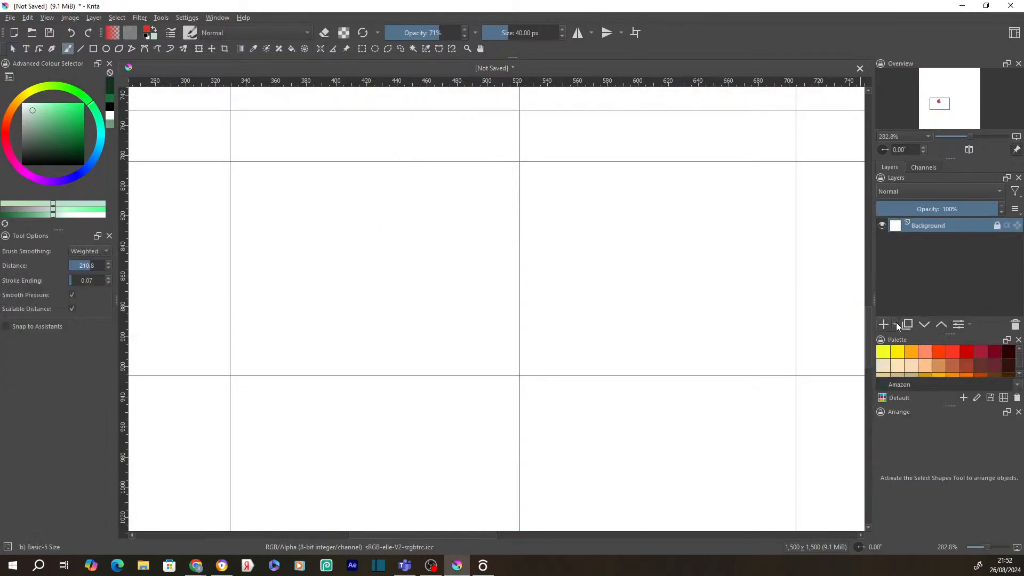
# - Add Paint Layer 1 and paint a large light green ellipse left of centre
pyautogui.click(896, 324)
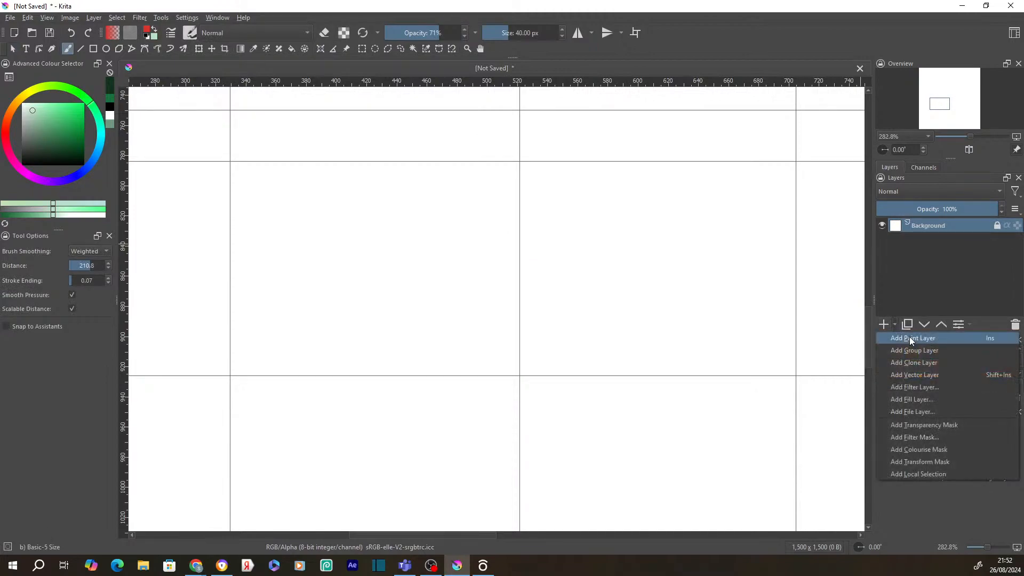
pyautogui.click(910, 337)
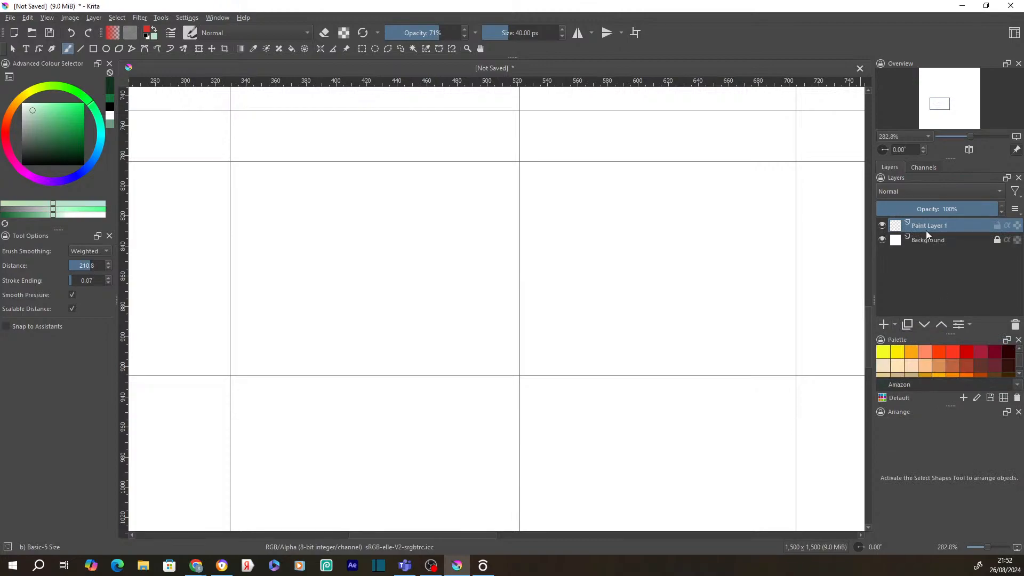
pyautogui.moveTo(926, 231)
pyautogui.click(106, 48)
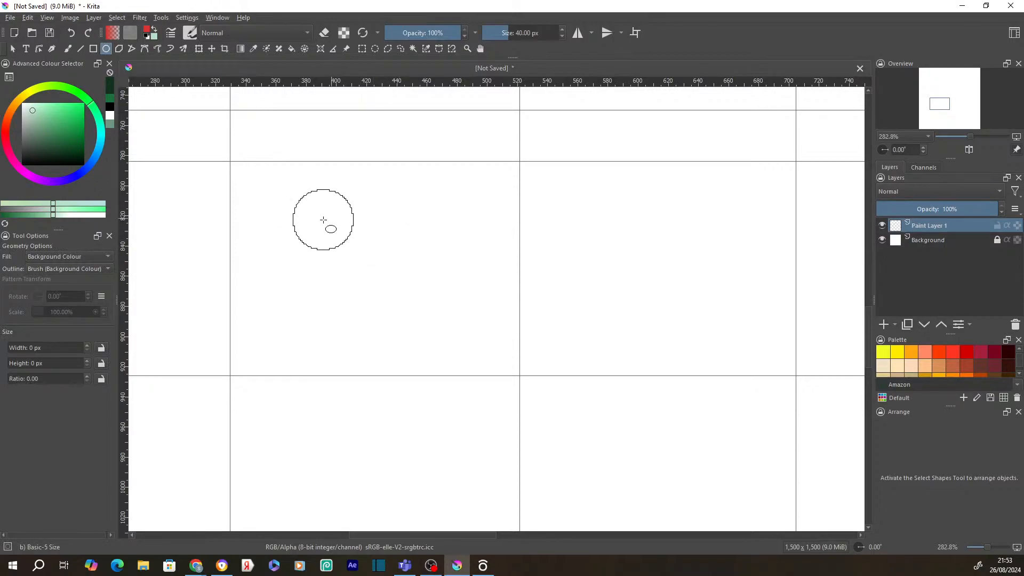
pyautogui.moveTo(255, 205); pyautogui.dragTo(534, 388)
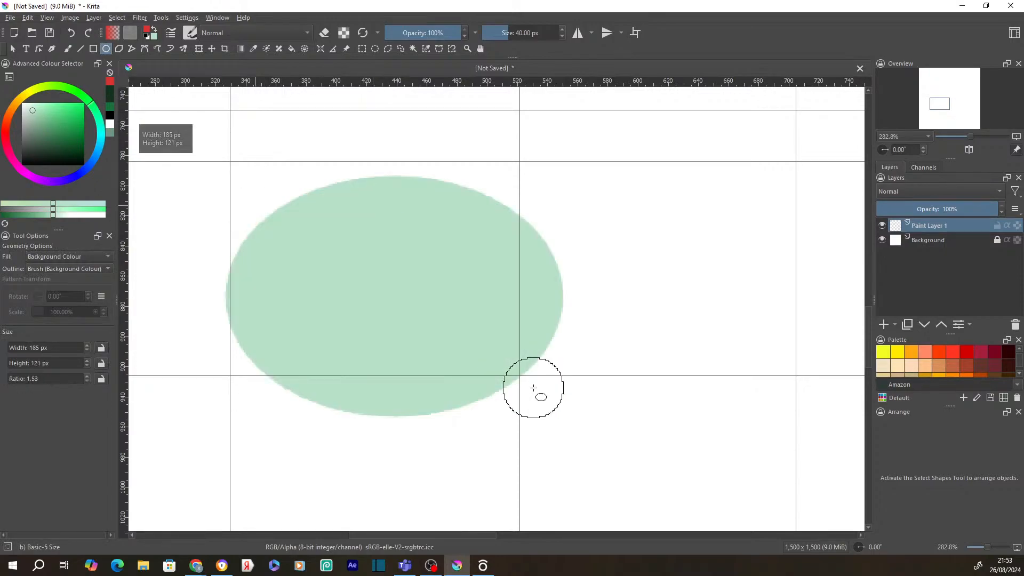
# - Check the second colour in the picker without changes and review the ellipse fill choices
pyautogui.click(154, 38)
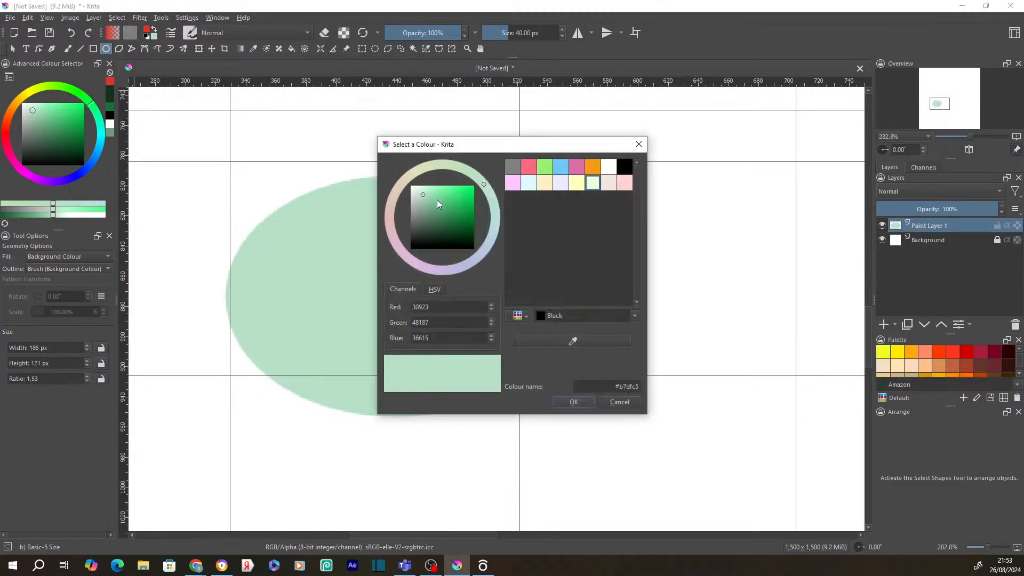
pyautogui.click(573, 404)
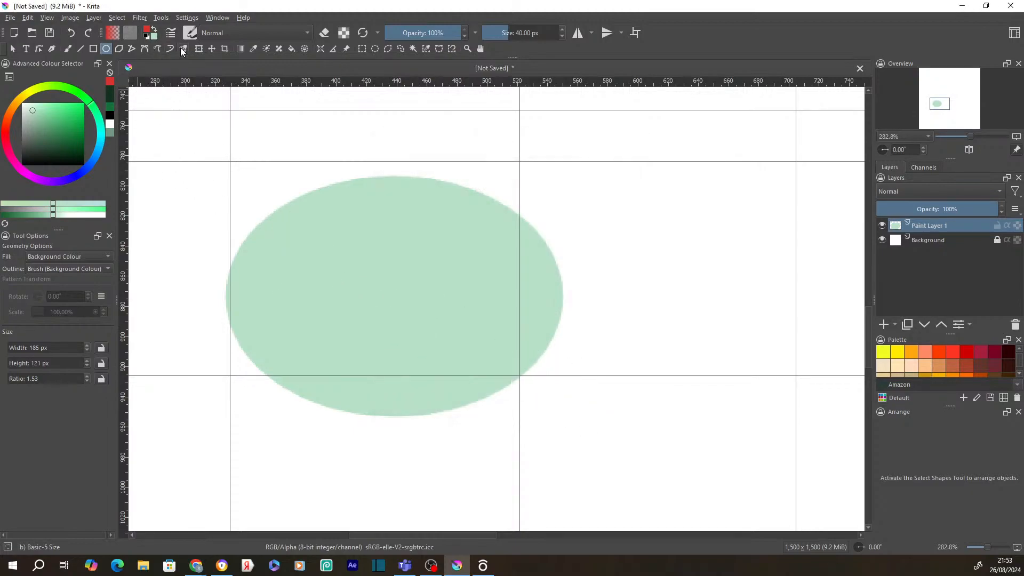
pyautogui.click(63, 255)
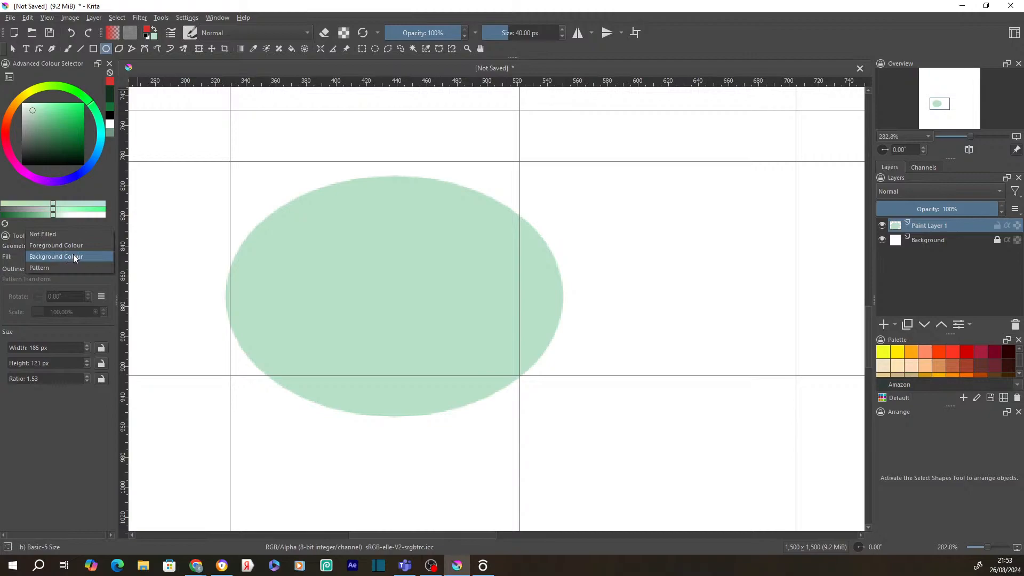
# - Fill ellipses with foreground red at brush size 4.74 px: one over the green ellipse, two smaller at right
pyautogui.click(66, 246)
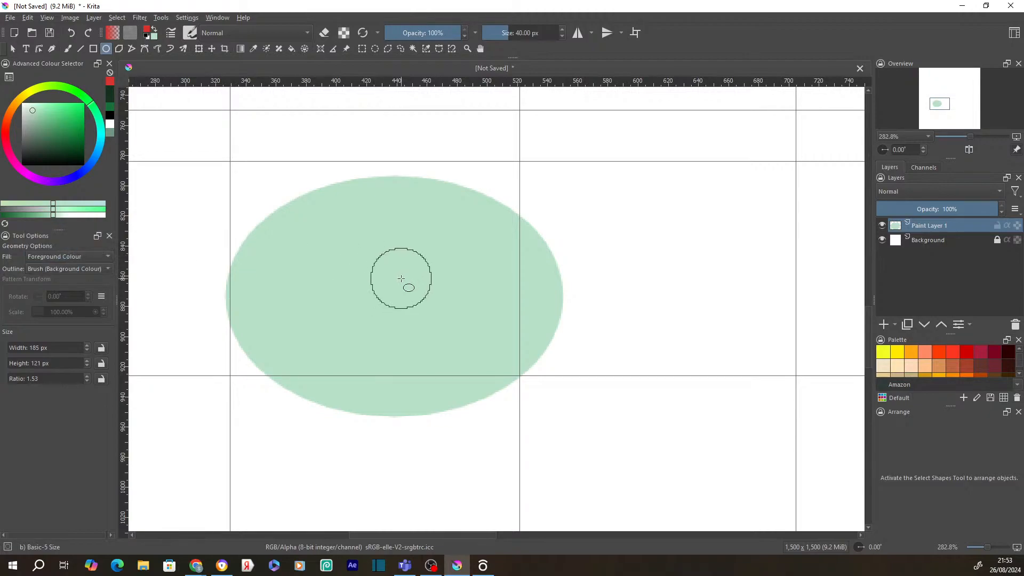
pyautogui.moveTo(288, 175); pyautogui.dragTo(595, 423)
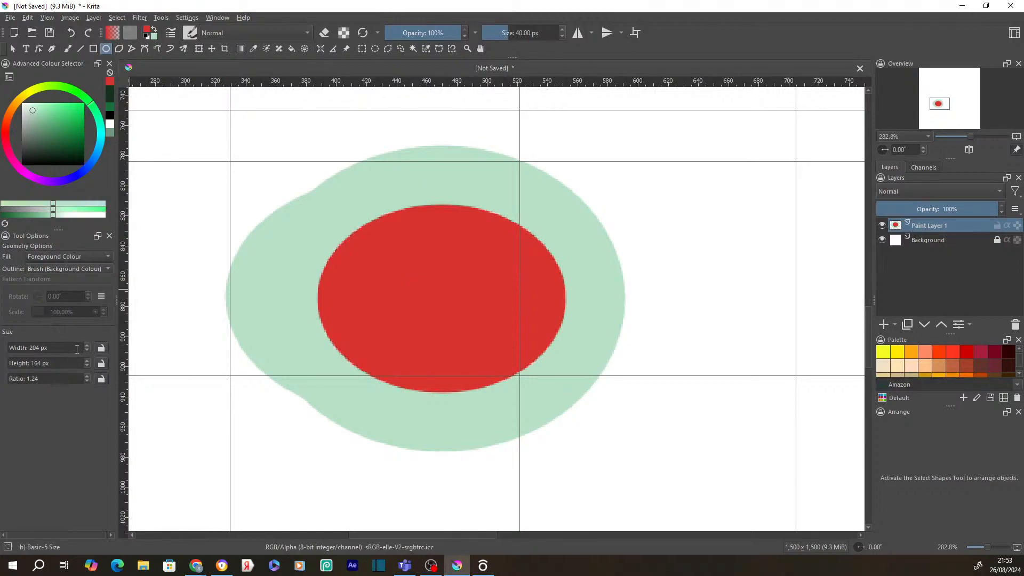
pyautogui.click(44, 346)
pyautogui.moveTo(512, 35); pyautogui.dragTo(499, 38)
pyautogui.moveTo(558, 128); pyautogui.dragTo(719, 260)
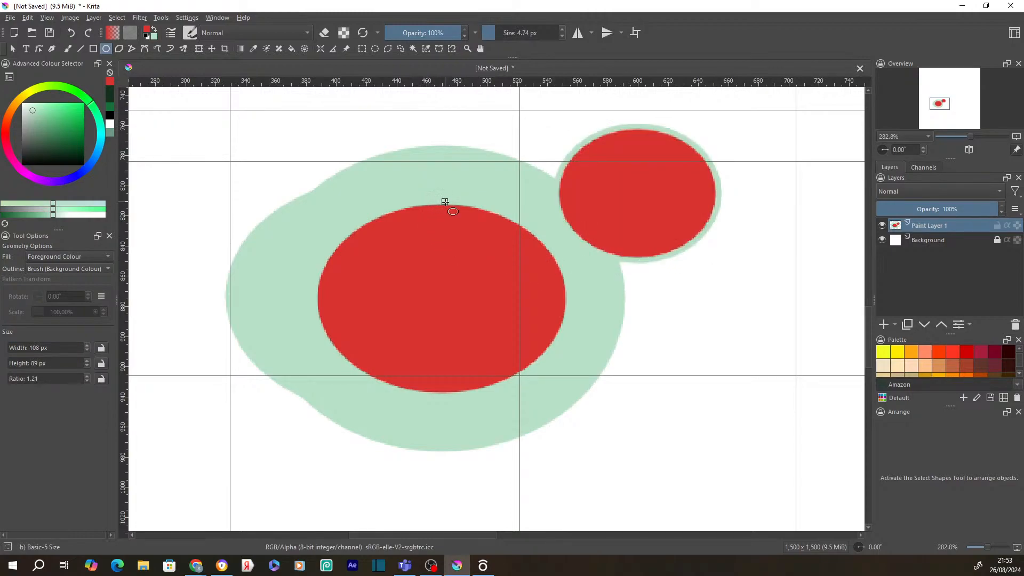
pyautogui.moveTo(720, 287); pyautogui.dragTo(569, 429)
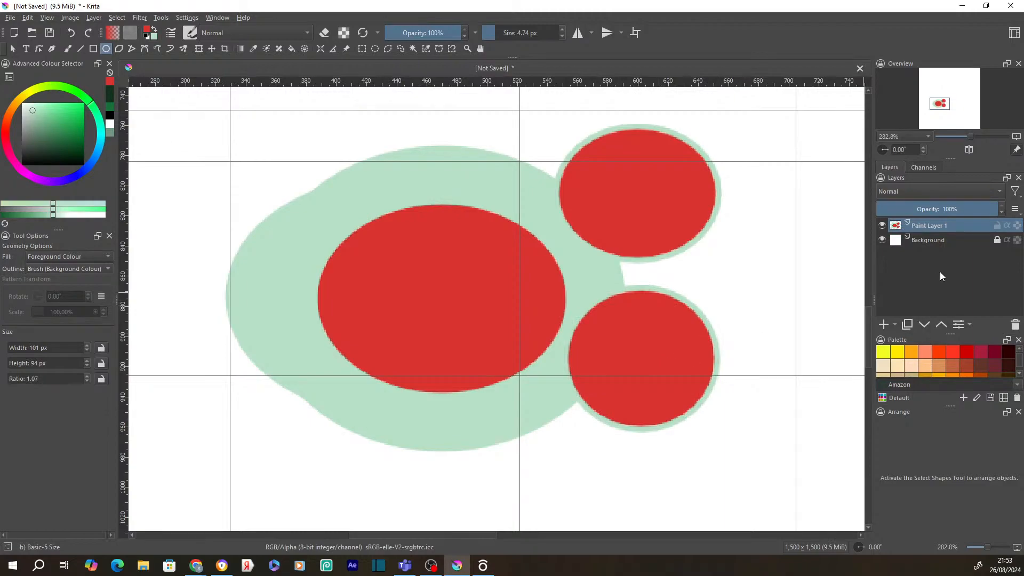
# - Add Paint Layer 2 and set the foreground colour to a fully saturated bright yellow
pyautogui.click(894, 325)
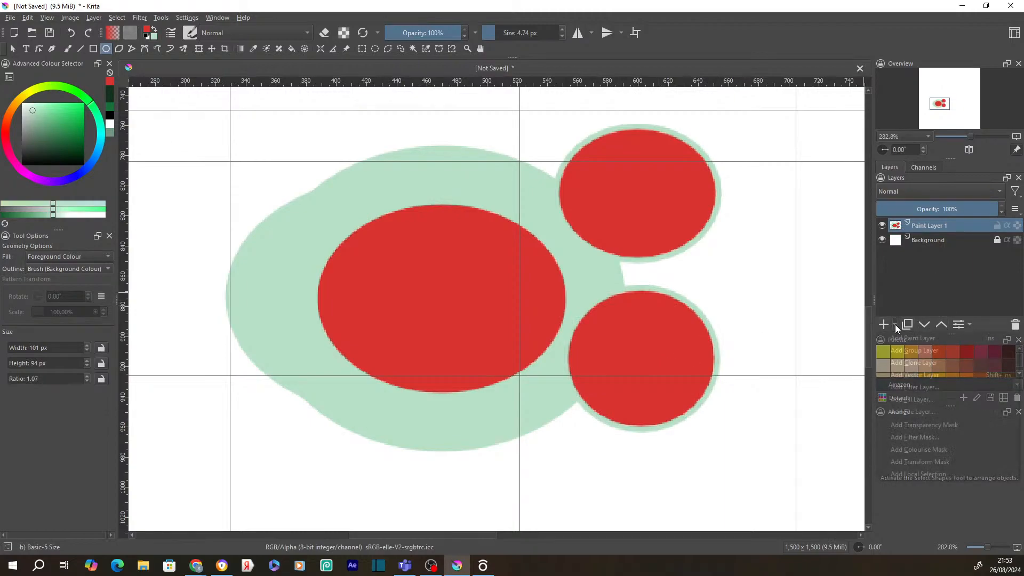
pyautogui.click(908, 338)
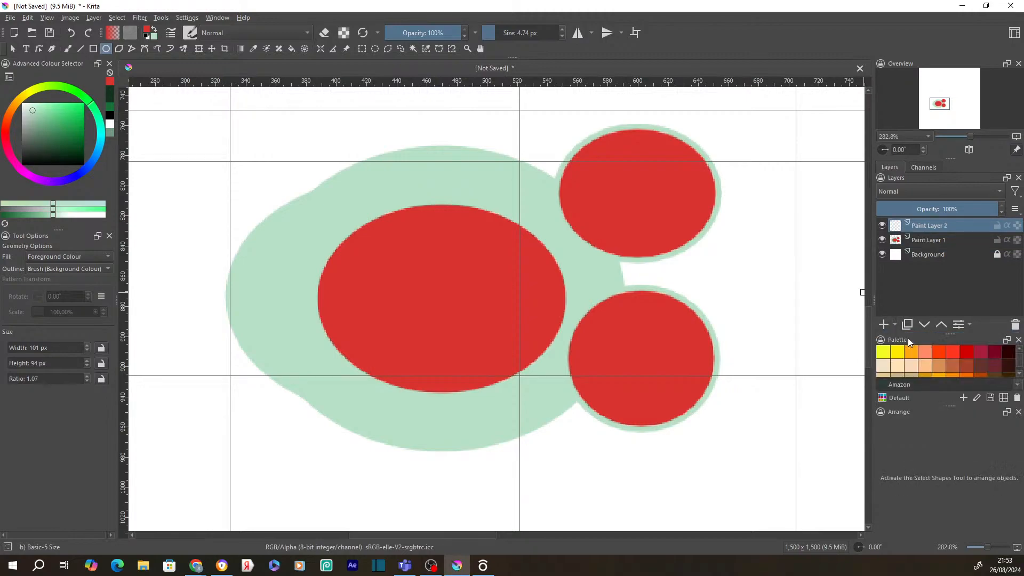
pyautogui.click(147, 32)
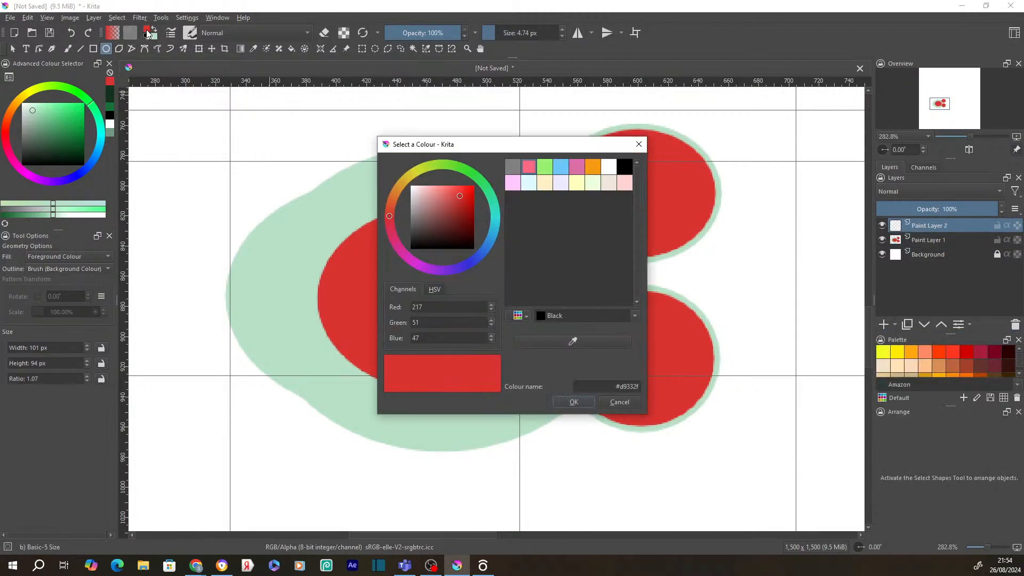
pyautogui.moveTo(472, 202); pyautogui.dragTo(450, 185)
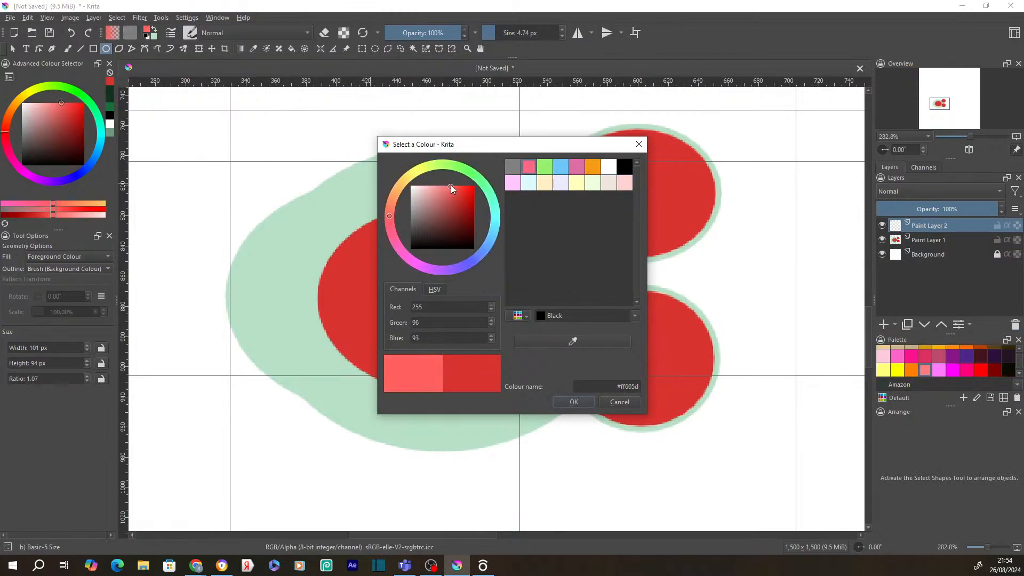
pyautogui.moveTo(398, 206)
pyautogui.mouseDown()
pyautogui.moveTo(395, 186)
pyautogui.moveTo(409, 164)
pyautogui.mouseUp()
pyautogui.moveTo(460, 196); pyautogui.dragTo(470, 182)
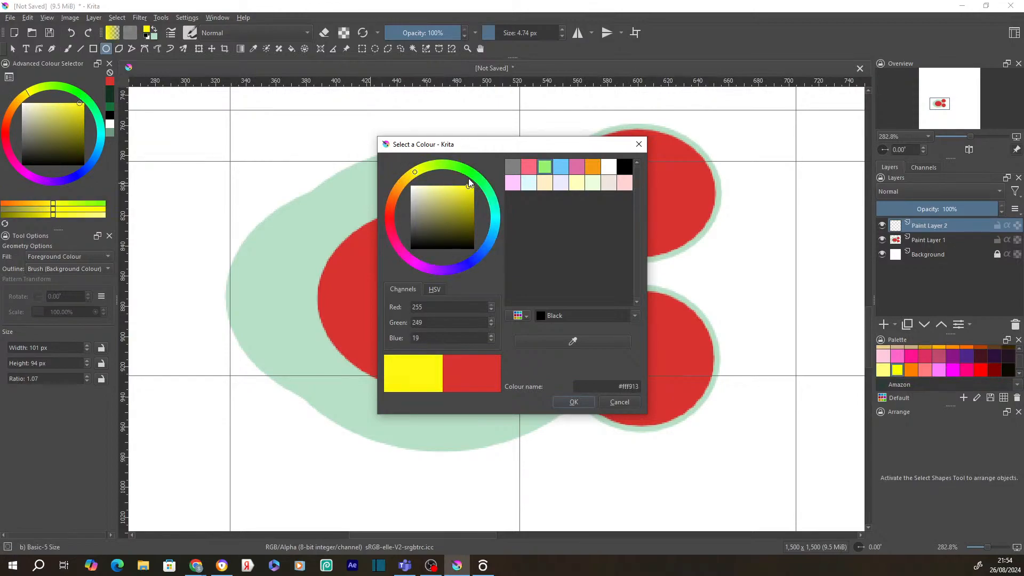
pyautogui.click(578, 402)
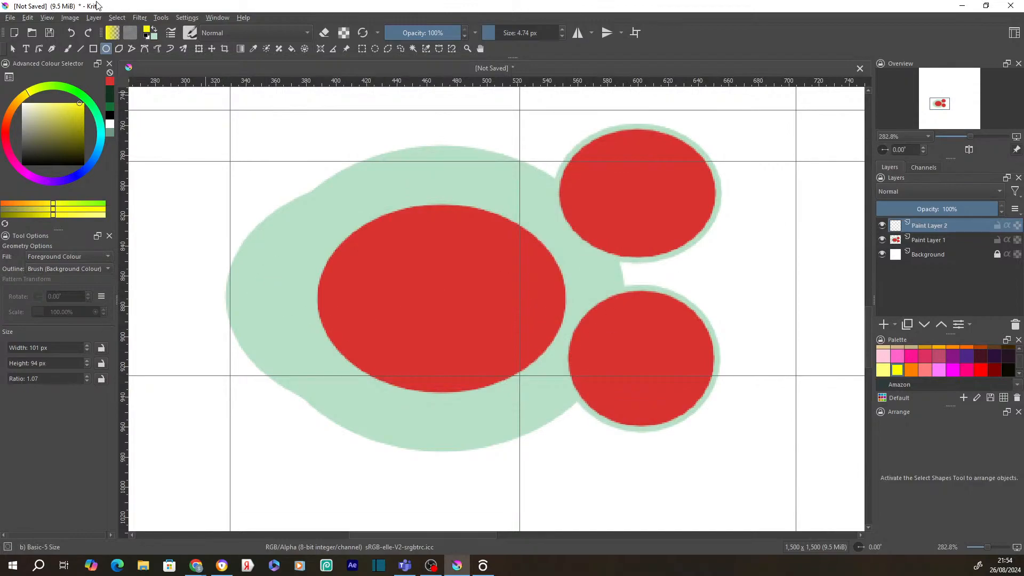
# - Draw a four-corner polygon starting on the red ellipse's edge
pyautogui.click(119, 49)
pyautogui.click(339, 274)
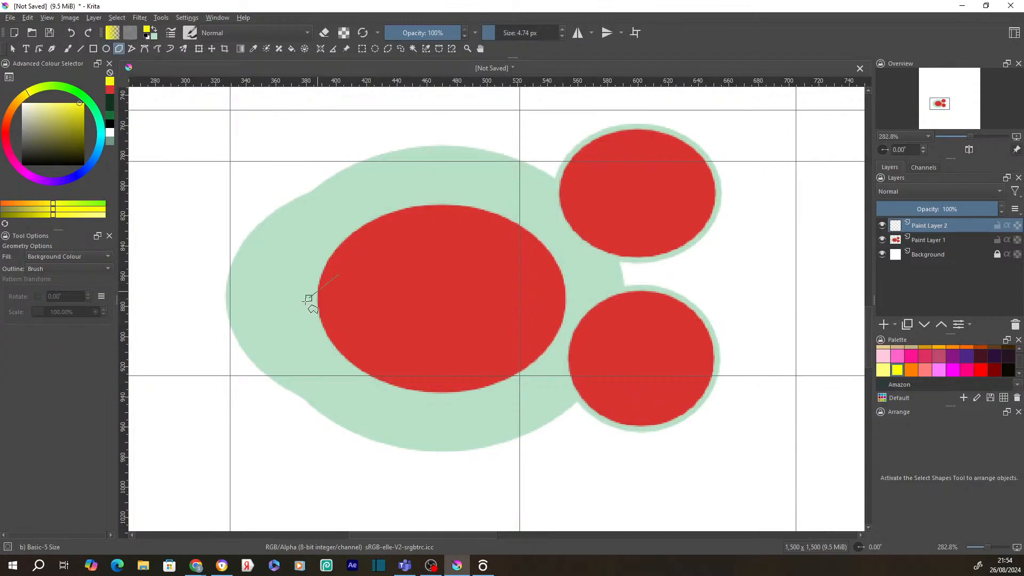
pyautogui.click(241, 412)
pyautogui.click(571, 467)
pyautogui.click(413, 303)
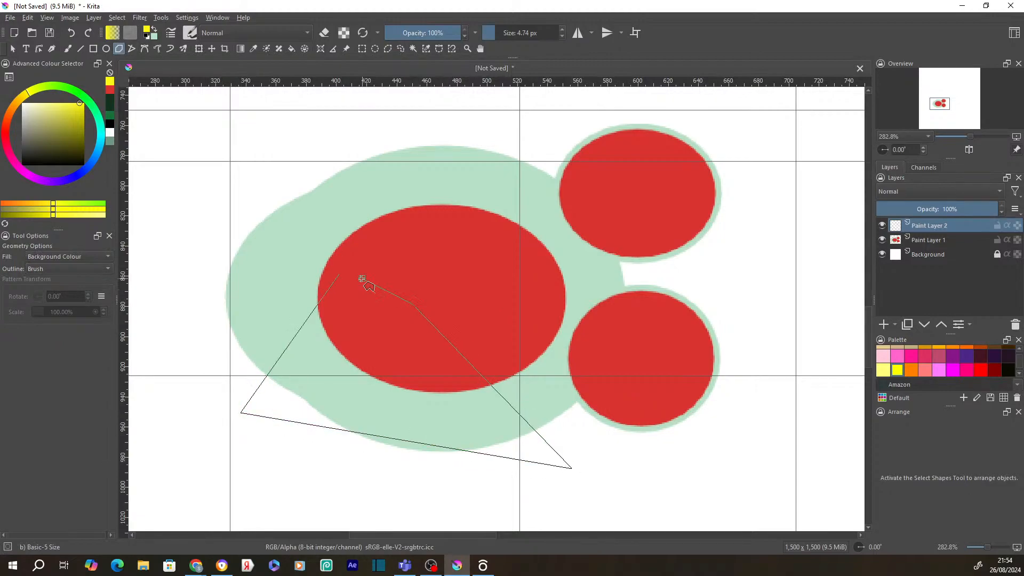
pyautogui.click(340, 273)
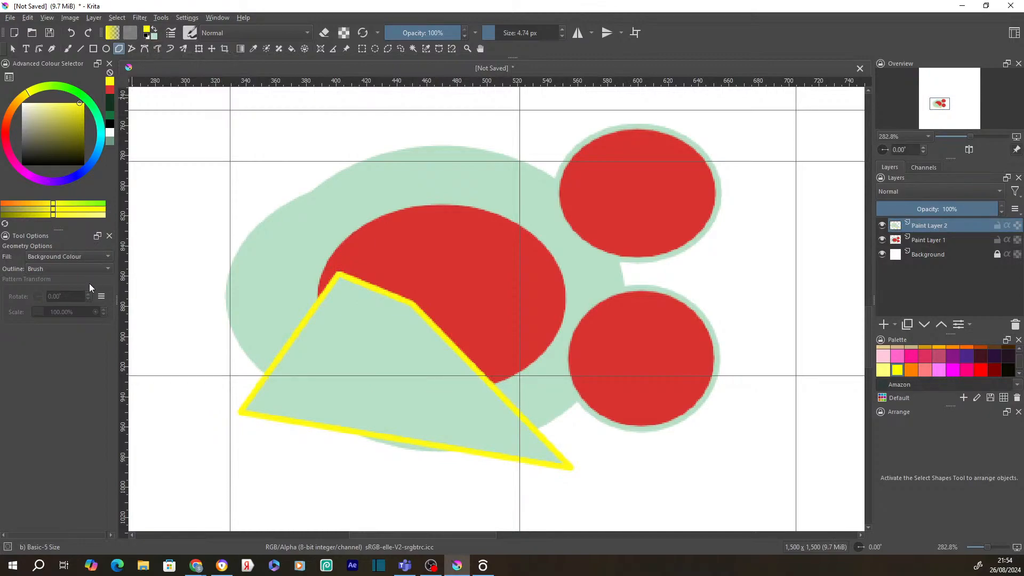
# - Set polygon fill to Foreground Colour and draw a solid yellow polygon at lower right
pyautogui.click(63, 258)
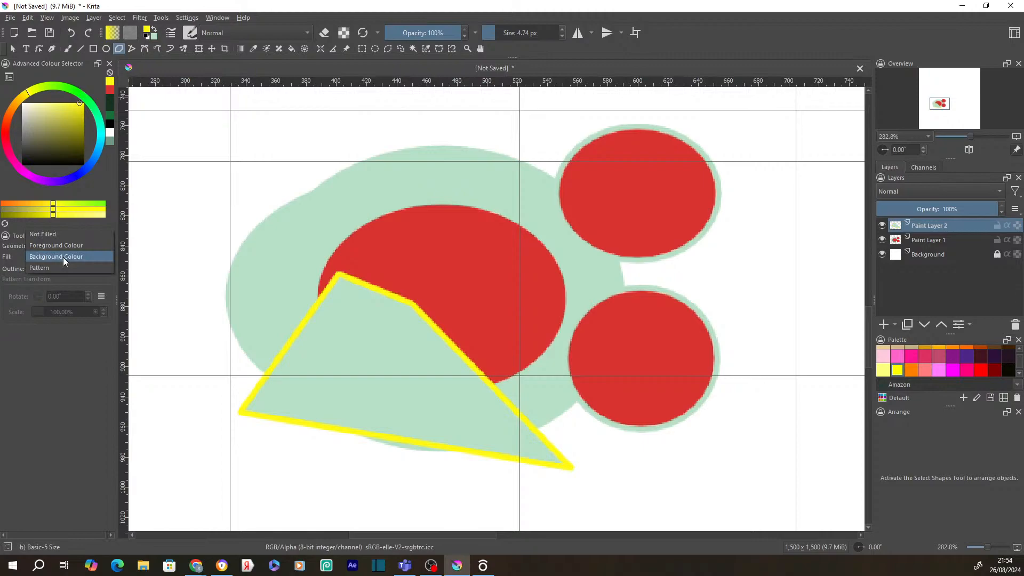
pyautogui.click(66, 246)
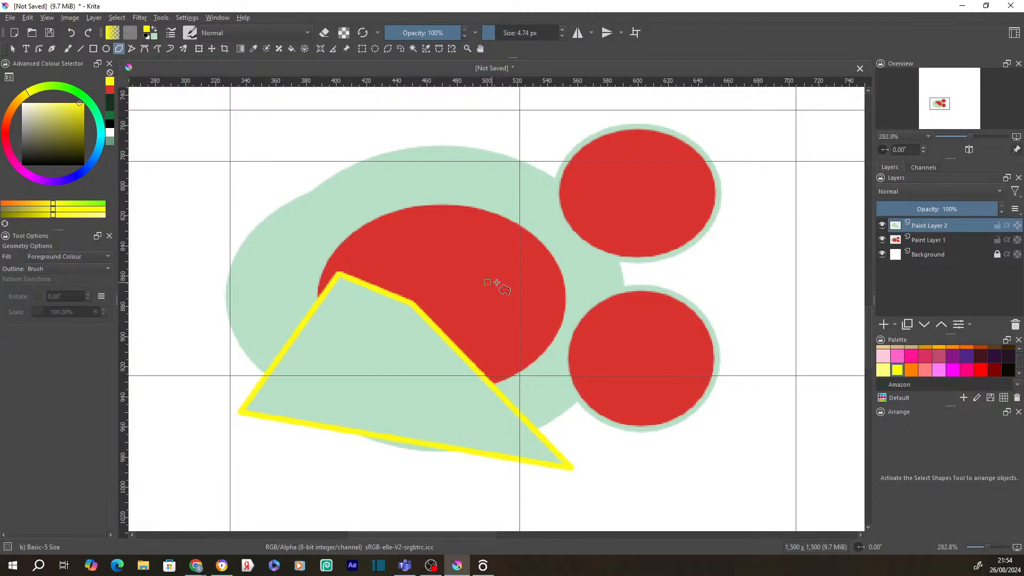
pyautogui.click(678, 459)
pyautogui.click(593, 490)
pyautogui.click(707, 503)
pyautogui.click(707, 466)
pyautogui.click(678, 458)
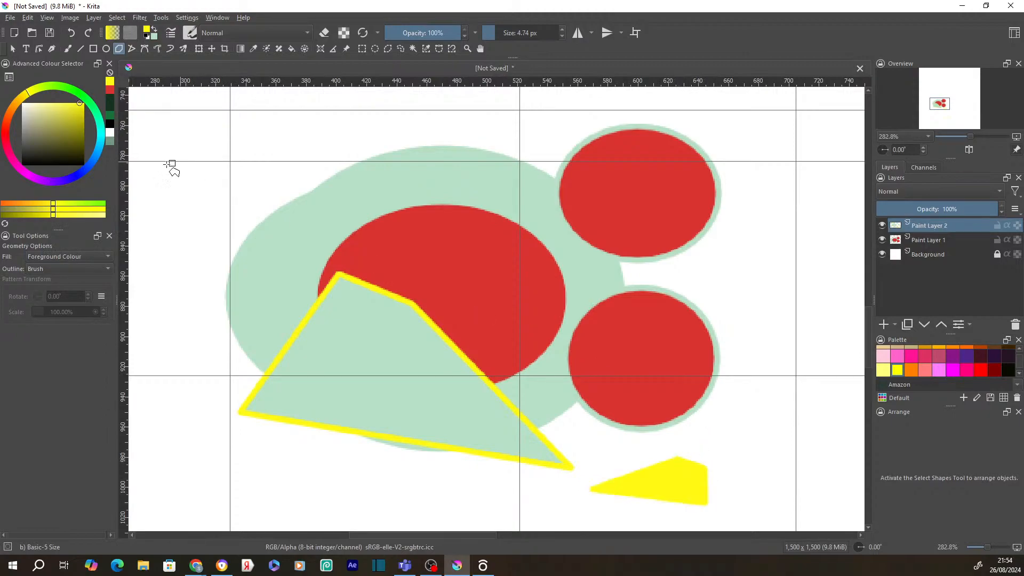
# - Set the outline to Background Colour and draw a small three-corner yellow polygon edged pale green
pyautogui.click(49, 270)
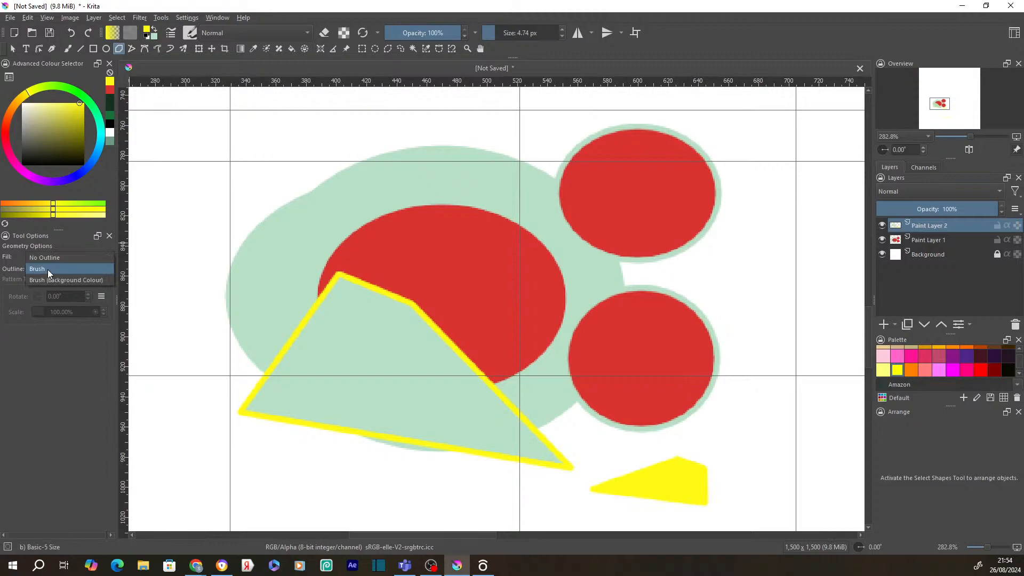
pyautogui.click(47, 280)
pyautogui.click(501, 491)
pyautogui.click(384, 499)
pyautogui.click(530, 520)
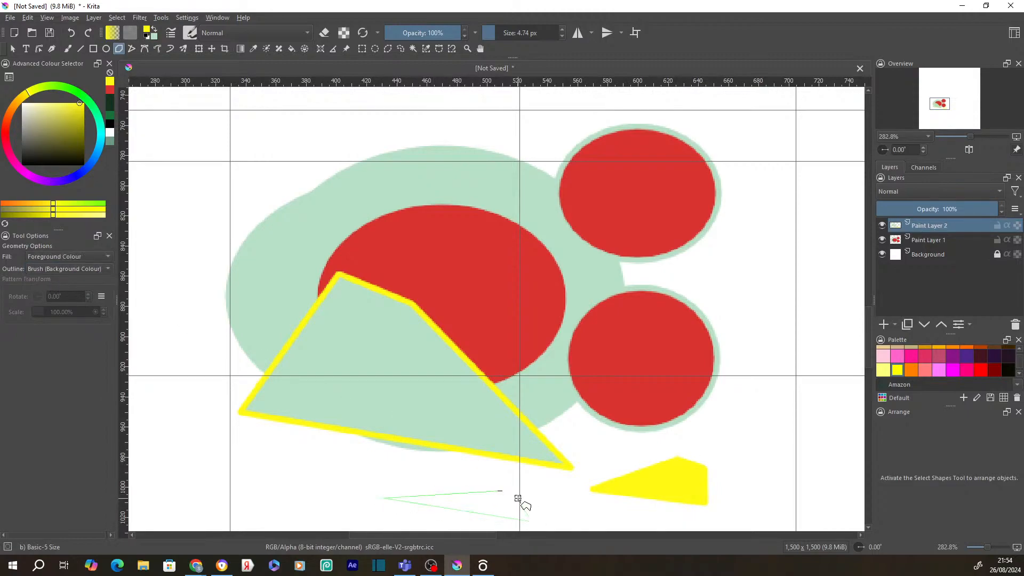
pyautogui.click(501, 491)
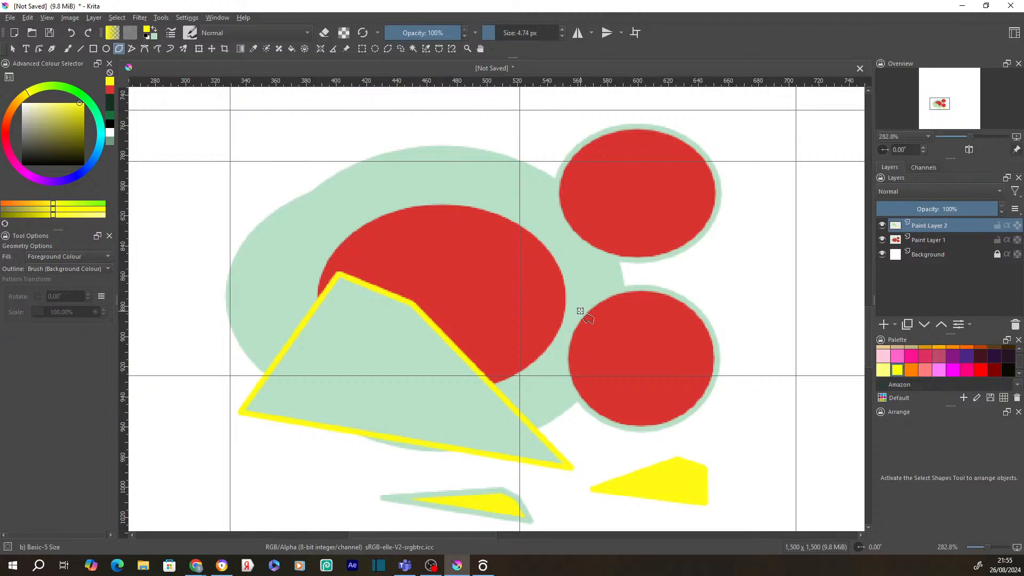
# - Add Vector Layer 3 and draw a 127 × 54 px rectangle outlined in the background colour
pyautogui.click(897, 326)
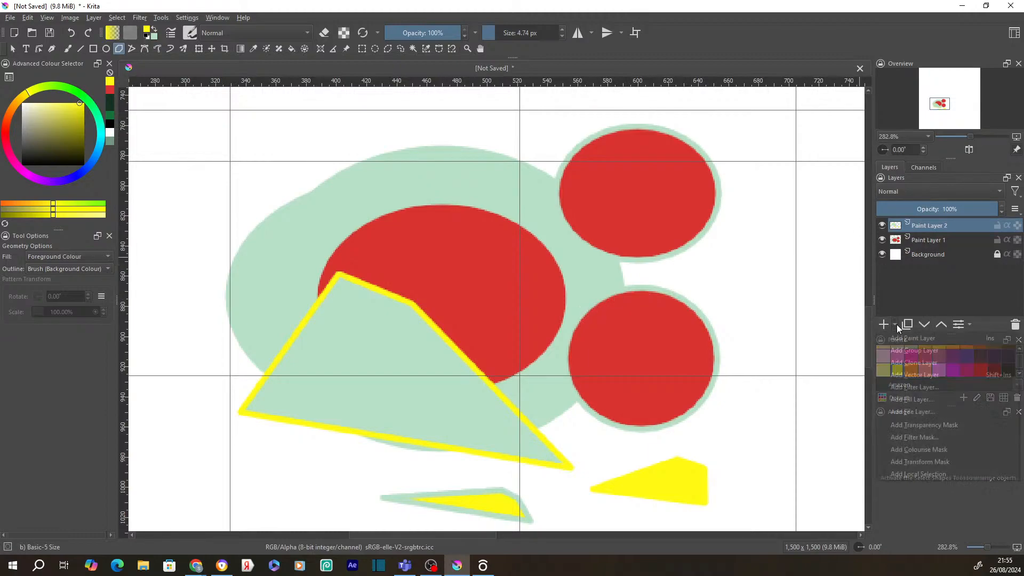
pyautogui.click(924, 376)
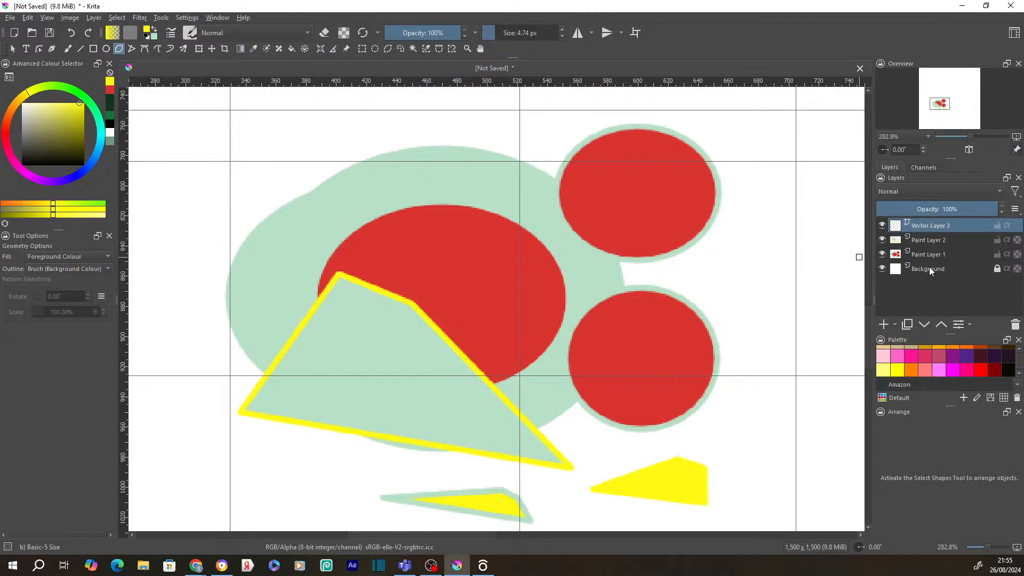
pyautogui.click(93, 49)
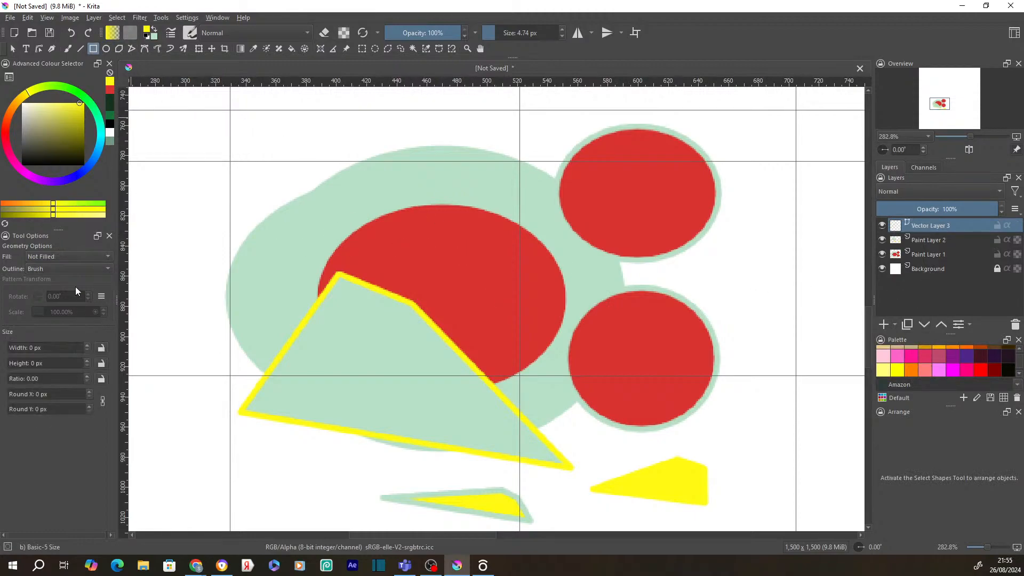
pyautogui.click(62, 269)
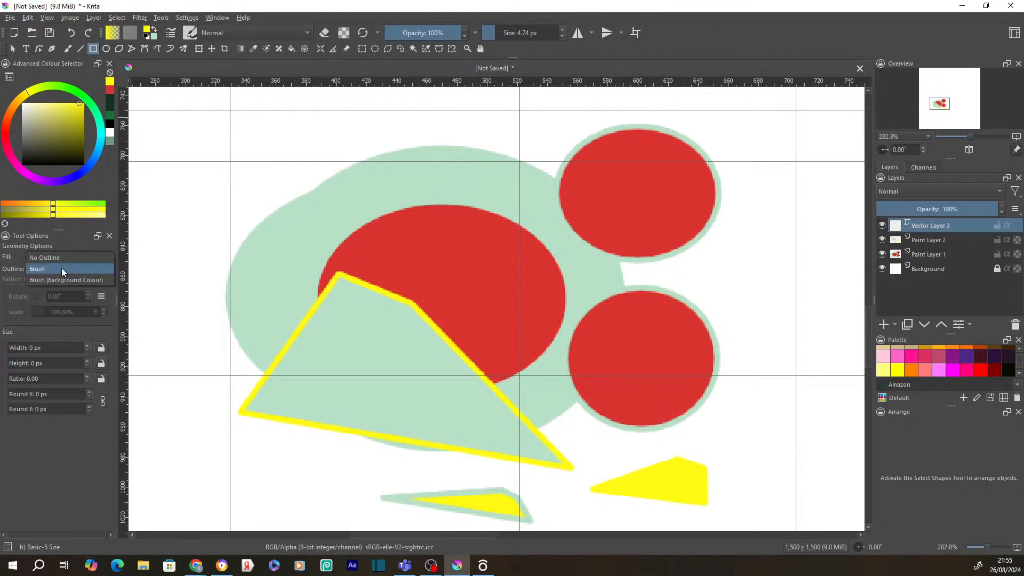
pyautogui.click(60, 278)
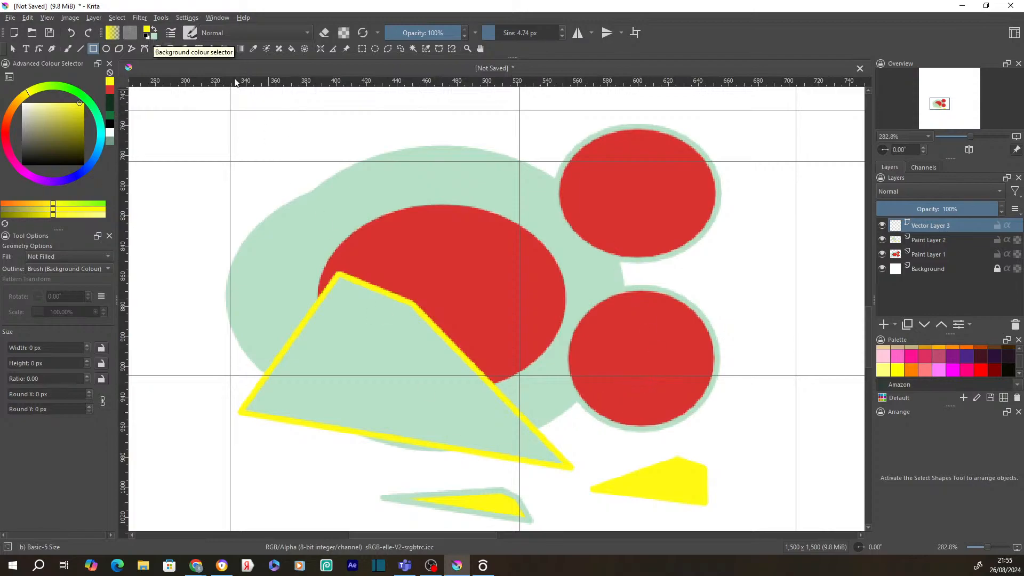
pyautogui.moveTo(259, 117); pyautogui.dragTo(453, 201)
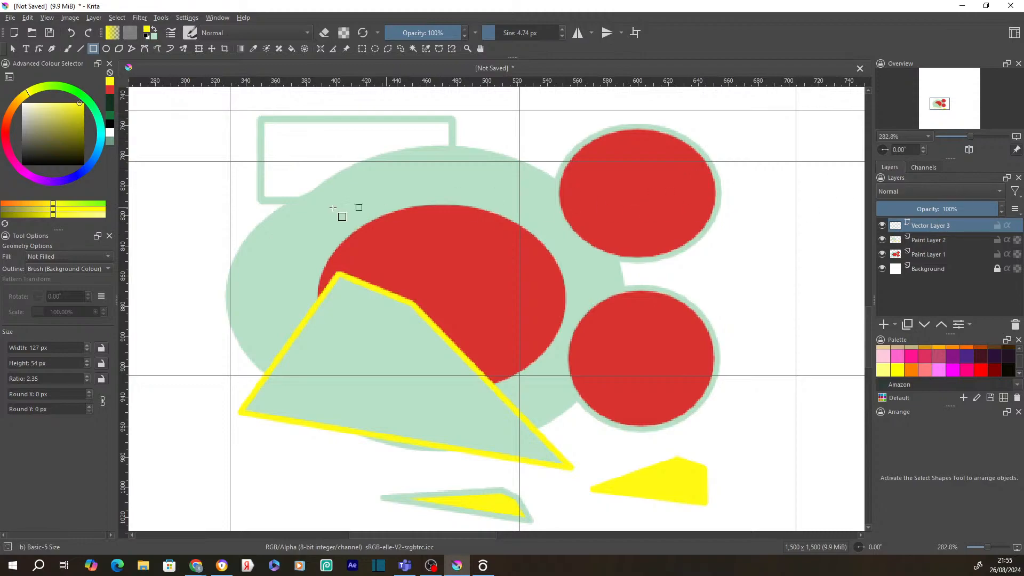
pyautogui.click(38, 49)
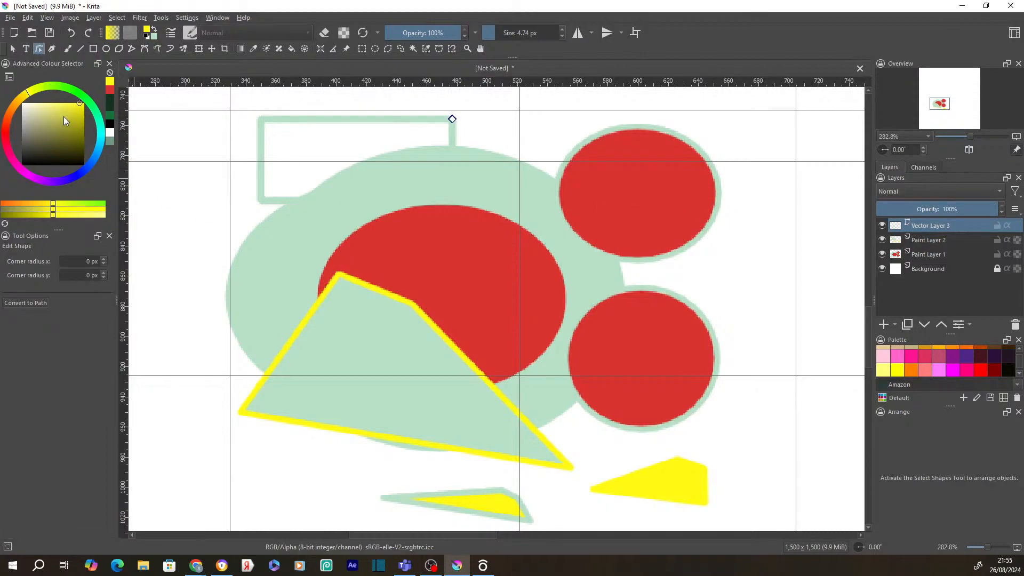
# - Set the selected rectangle's stroke colour to a near-black swatch, then deselect it
pyautogui.press('Return')
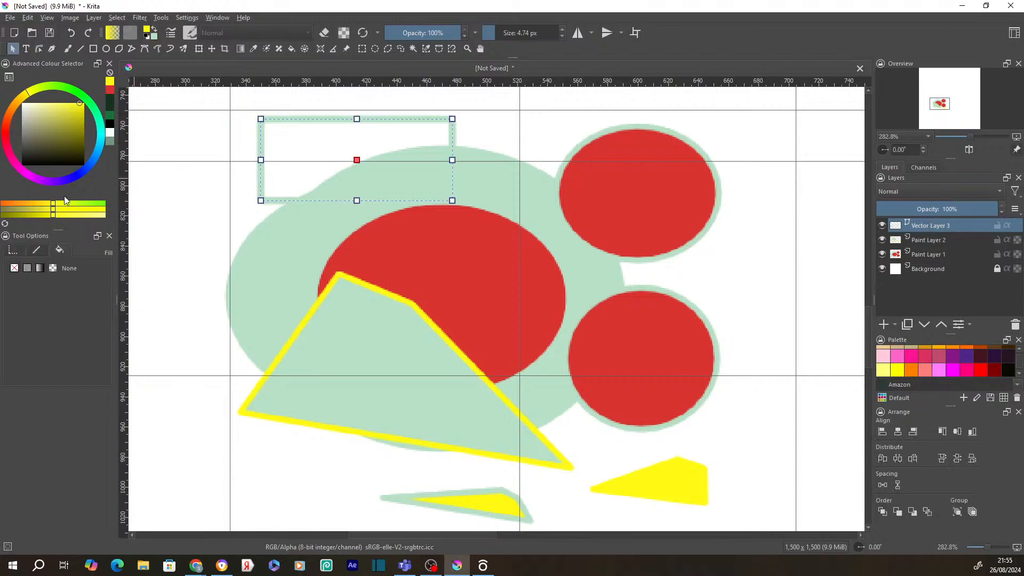
pyautogui.click(37, 251)
pyautogui.click(53, 283)
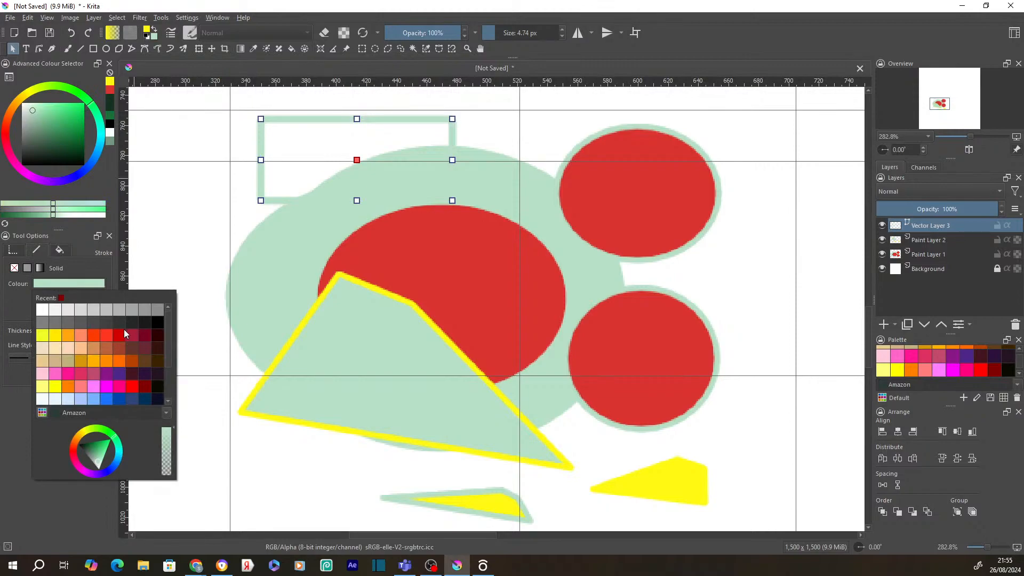
pyautogui.click(114, 319)
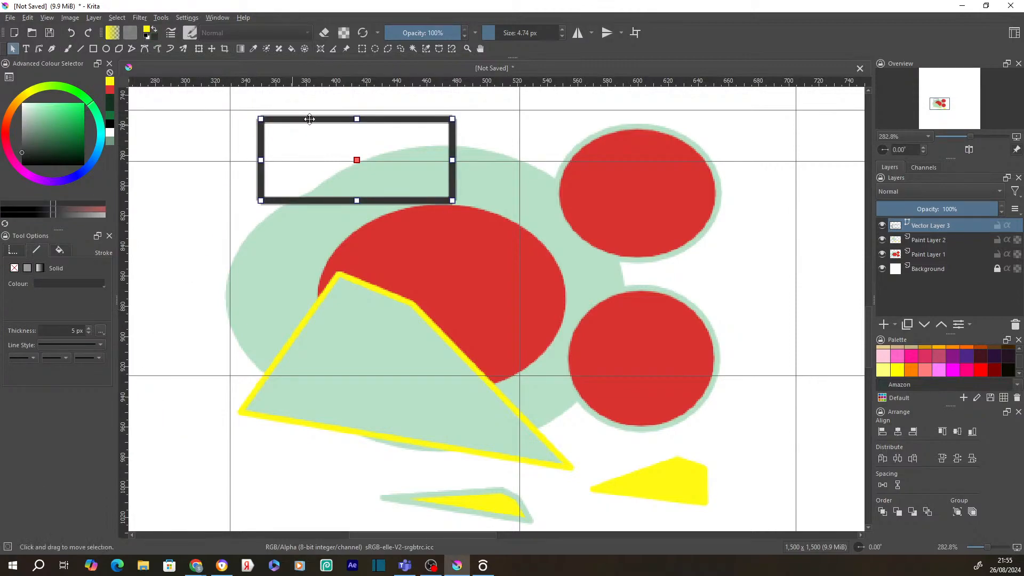
pyautogui.click(509, 115)
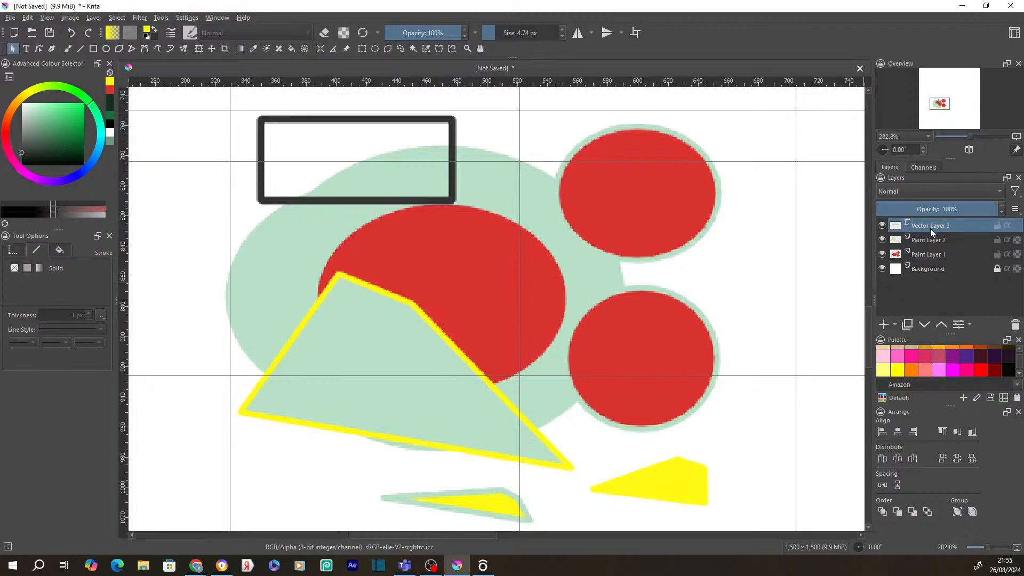
# - Move Vector Layer 3 below the paint layers, add Paint Layer 4 above it, then reselect Vector Layer 3
pyautogui.moveTo(935, 229); pyautogui.dragTo(935, 264)
pyautogui.moveTo(934, 260)
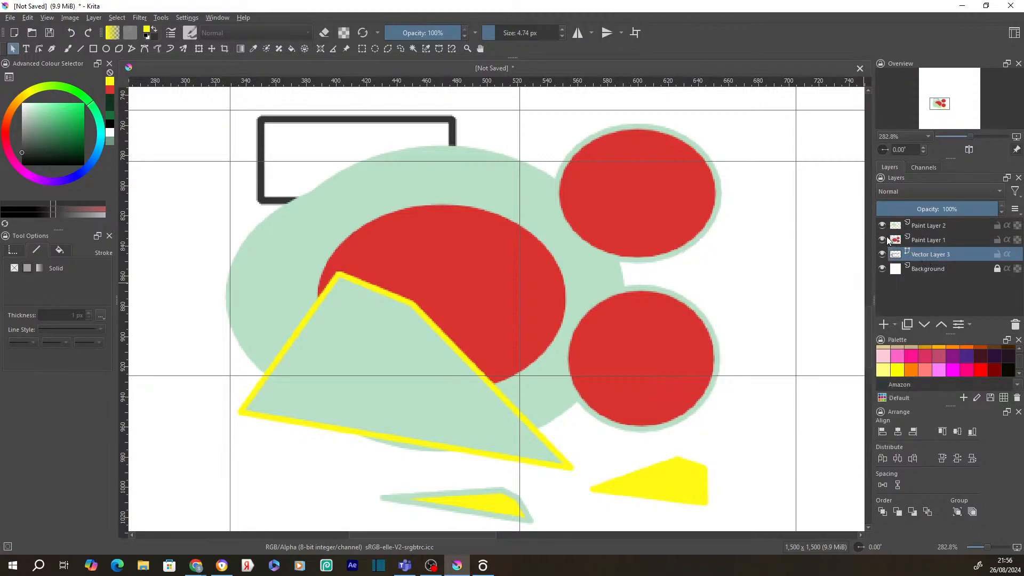
pyautogui.moveTo(887, 240)
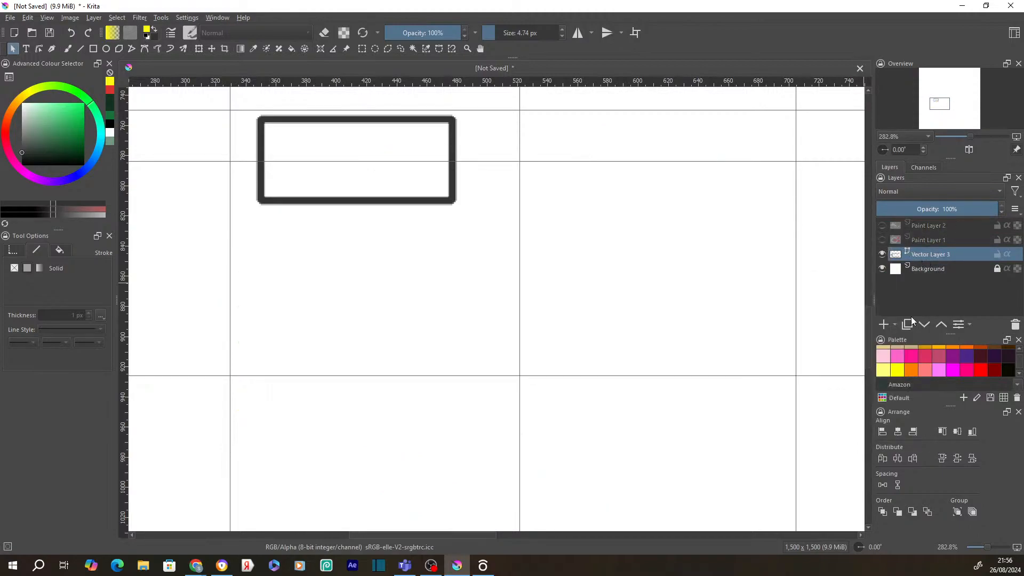
pyautogui.click(887, 325)
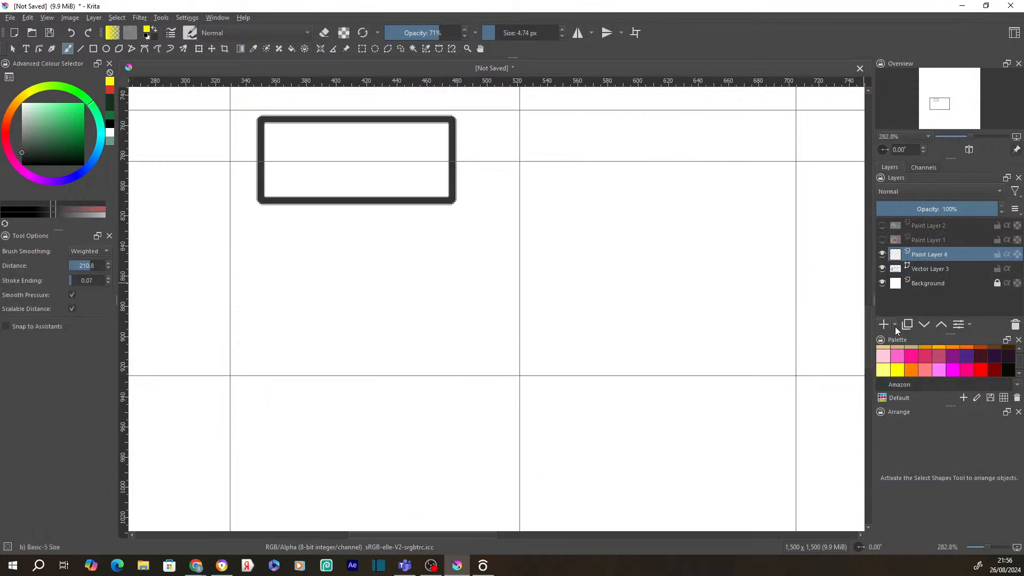
pyautogui.click(920, 271)
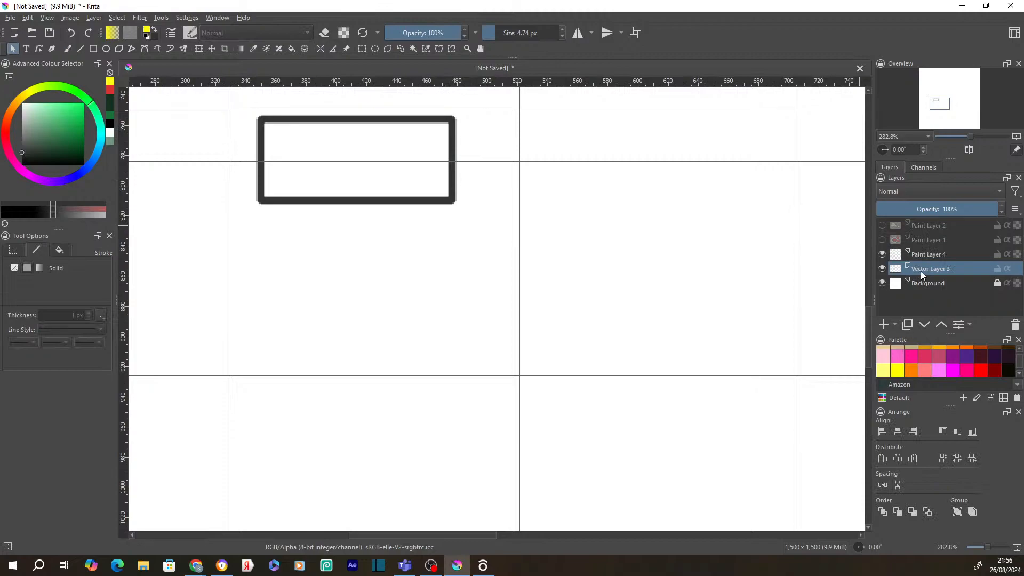
pyautogui.moveTo(921, 271)
# - Try filling inside the rectangle with the Fill tool, including on the Background layer
pyautogui.click(292, 47)
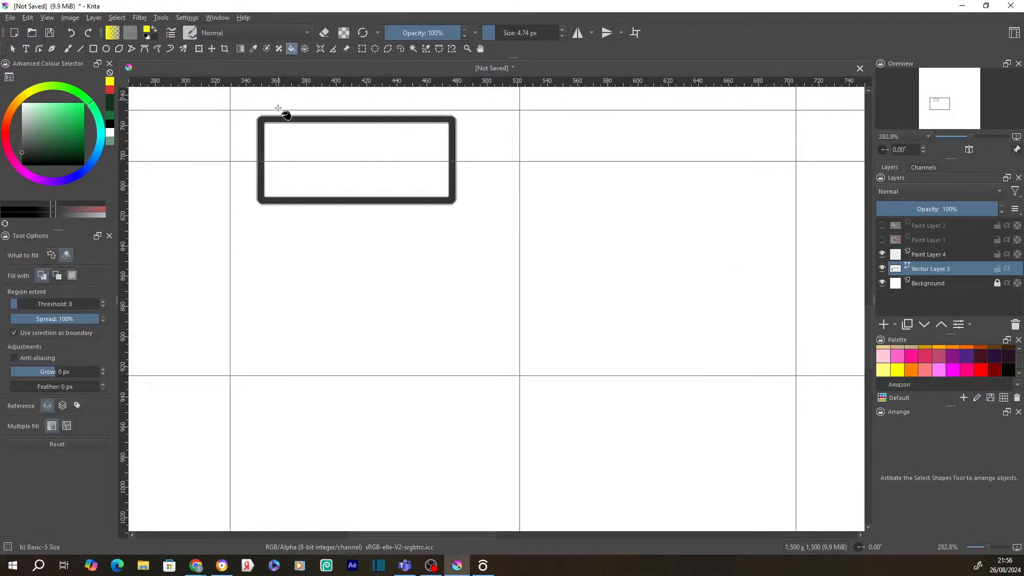
pyautogui.click(389, 155)
pyautogui.click(931, 282)
pyautogui.click(369, 157)
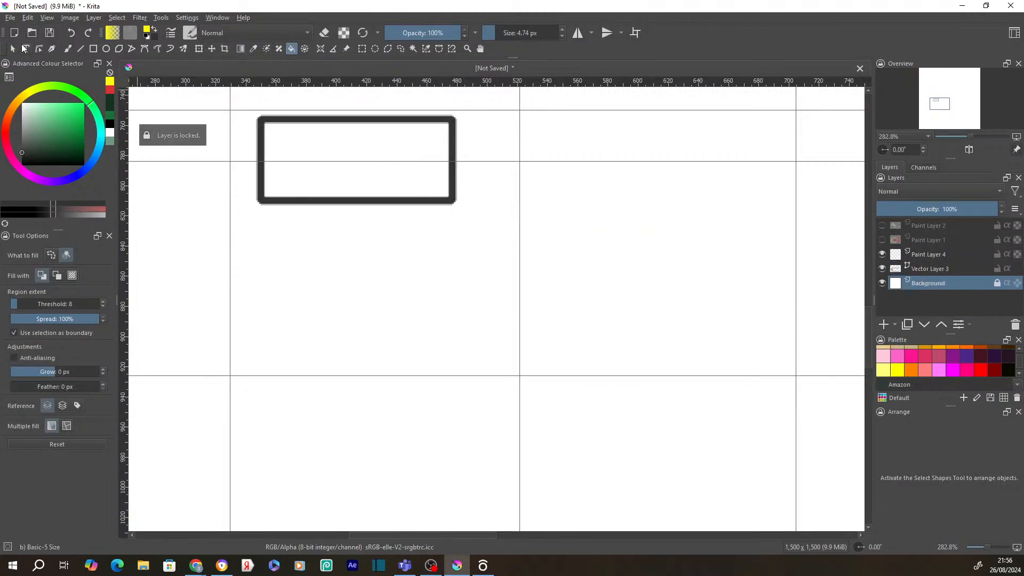
# - Give the rectangle shape a solid red fill, then undo it with Ctrl+Z
pyautogui.click(13, 49)
pyautogui.click(927, 268)
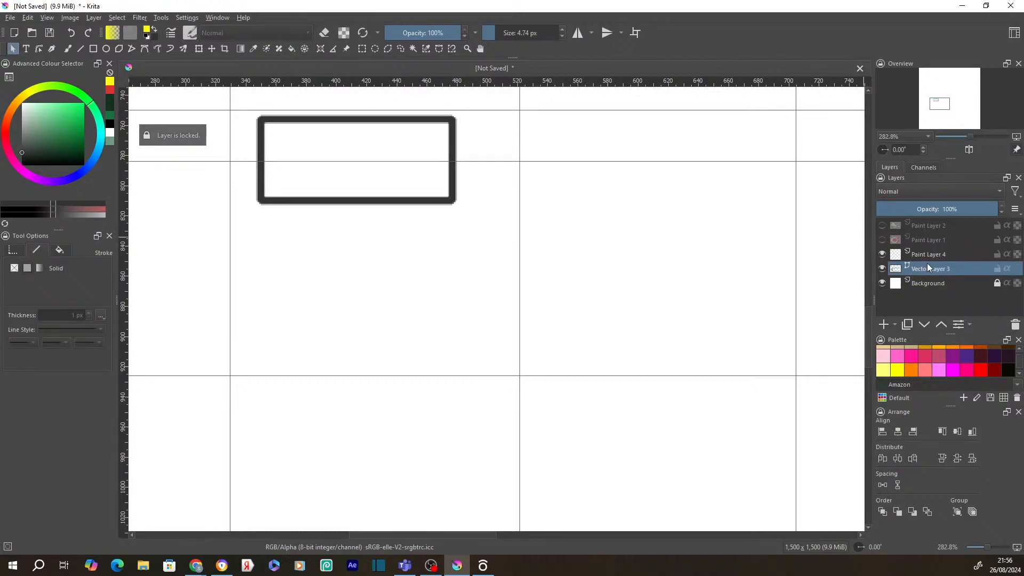
pyautogui.click(370, 200)
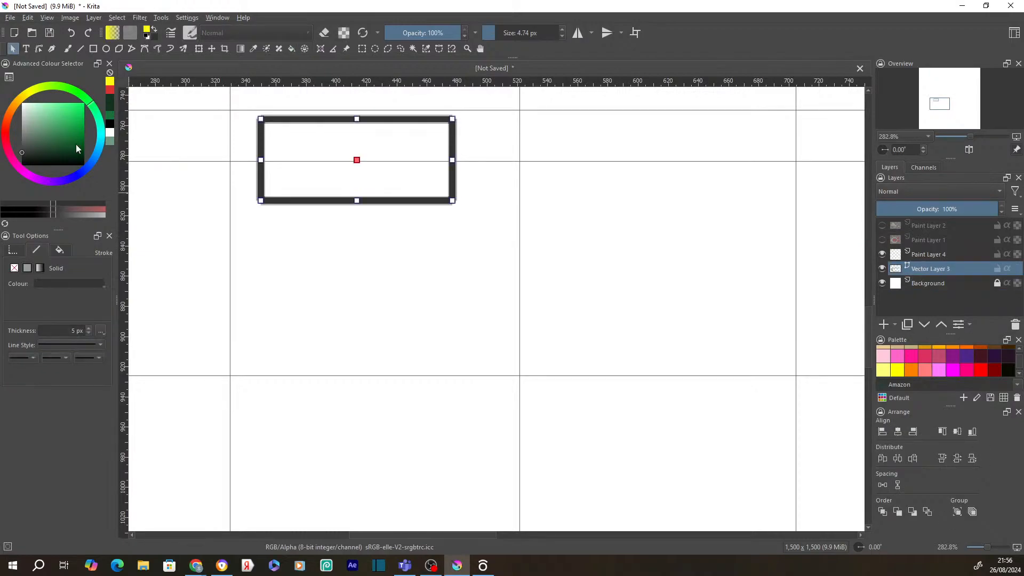
pyautogui.click(60, 250)
pyautogui.click(28, 269)
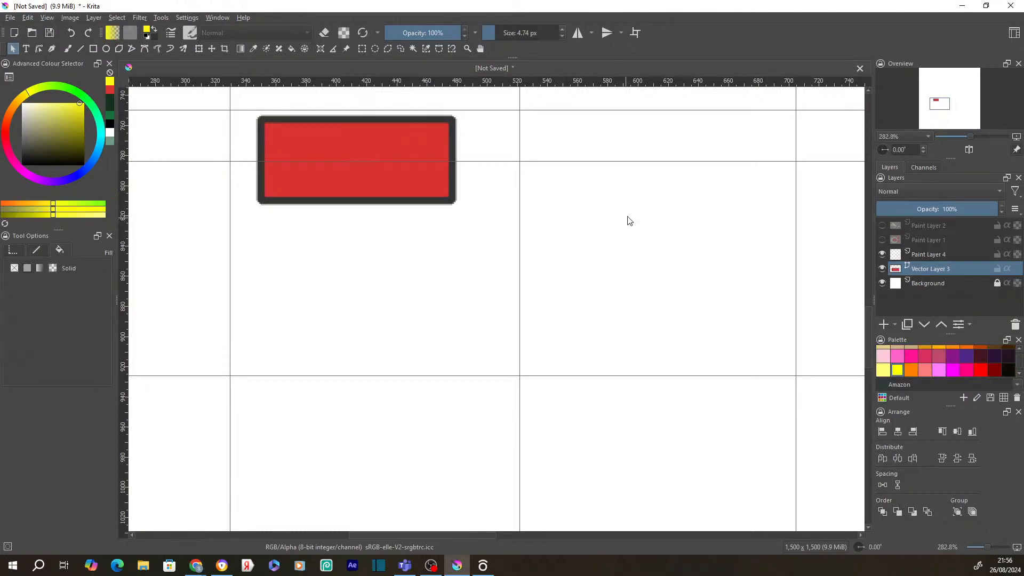
pyautogui.hotkey('ctrl', 'z')
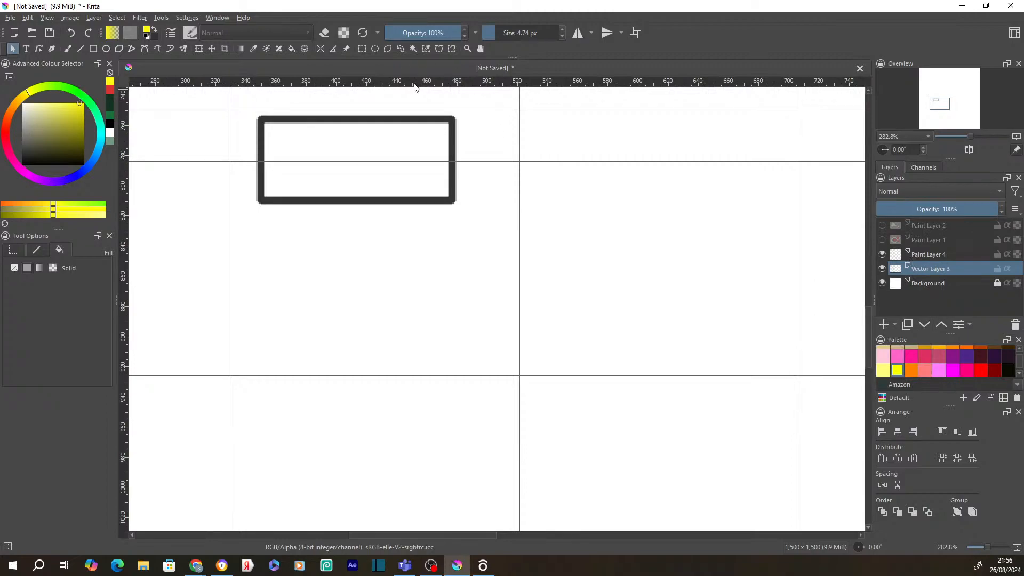
# - Select the rectangle's dark border by colour and invert the selection
pyautogui.click(414, 49)
pyautogui.click(453, 176)
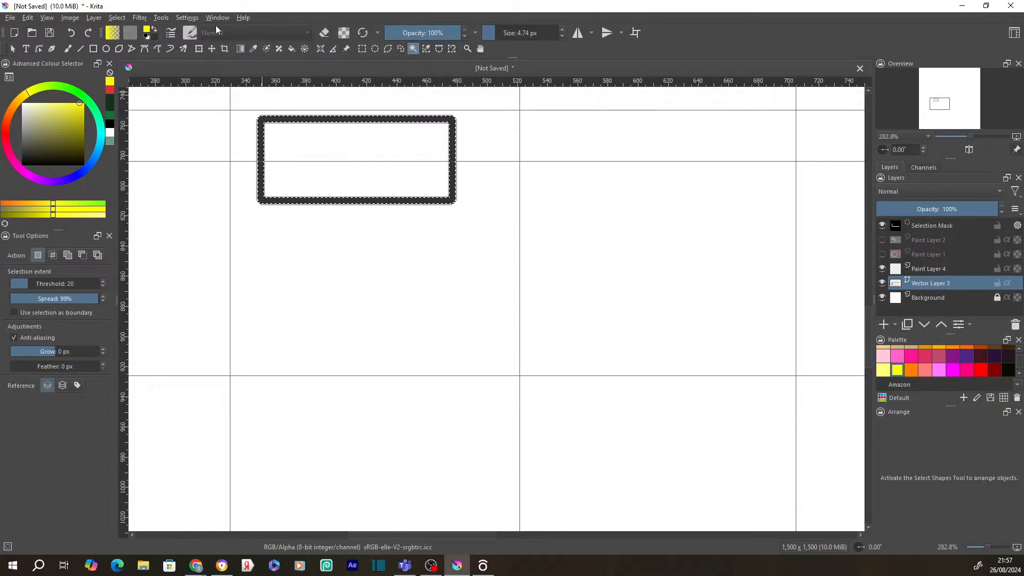
pyautogui.click(116, 18)
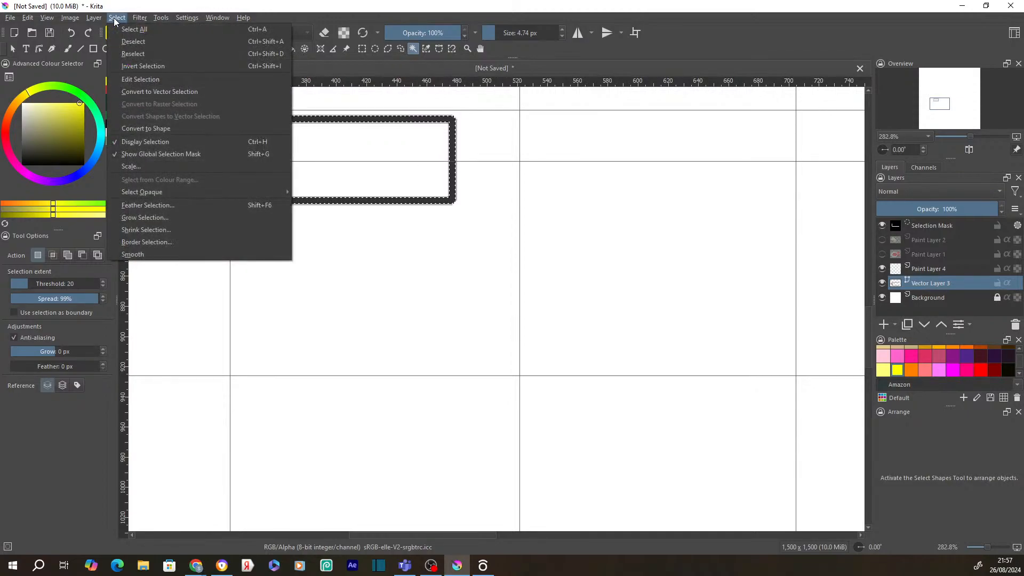
pyautogui.click(148, 65)
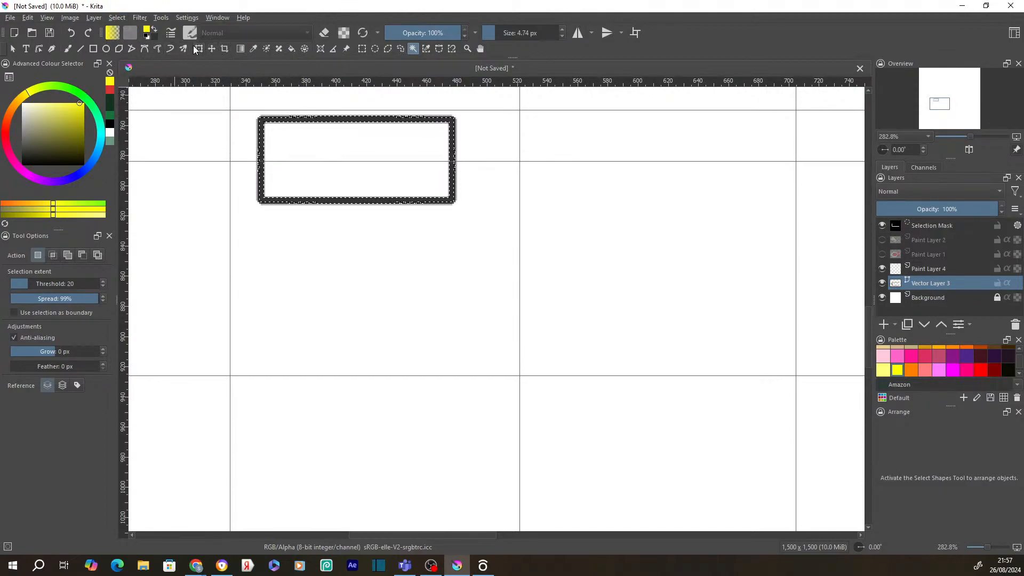
# - On Paint Layer 4, fill the rectangle's interior with yellow, then with red-orange
pyautogui.click(291, 49)
pyautogui.click(937, 265)
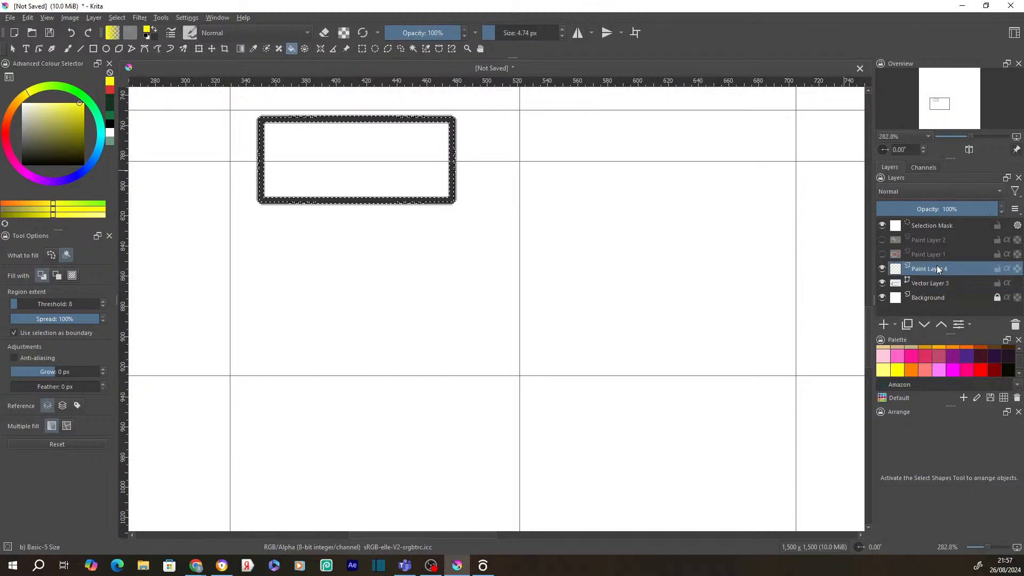
pyautogui.click(393, 145)
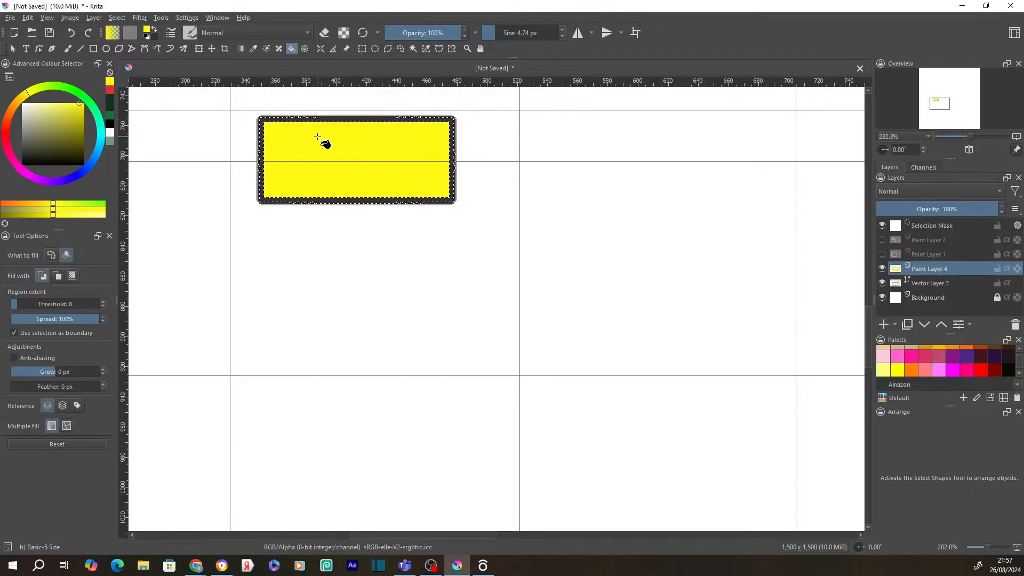
pyautogui.click(8, 128)
pyautogui.click(298, 144)
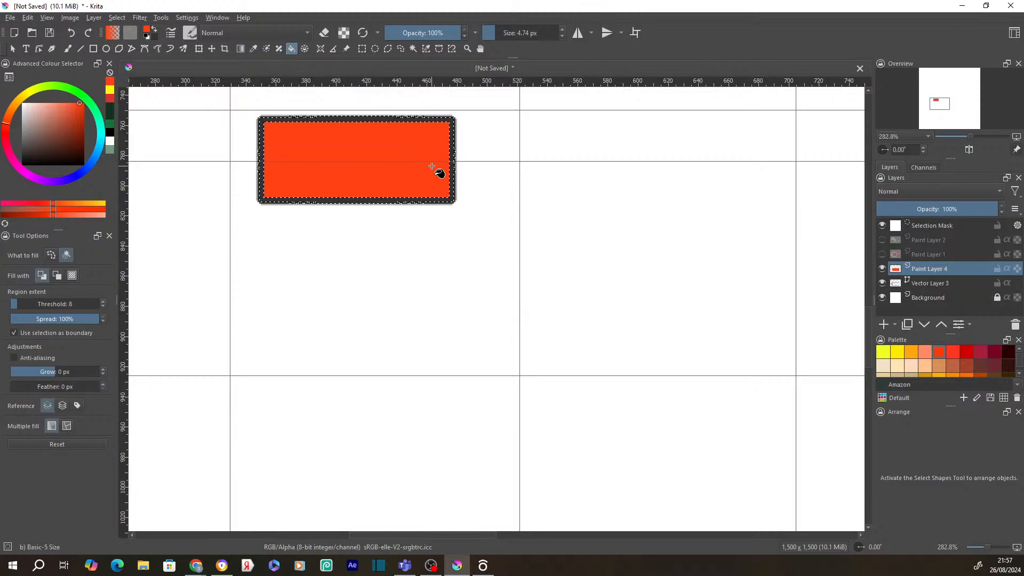
pyautogui.scroll(2, 388, 153)
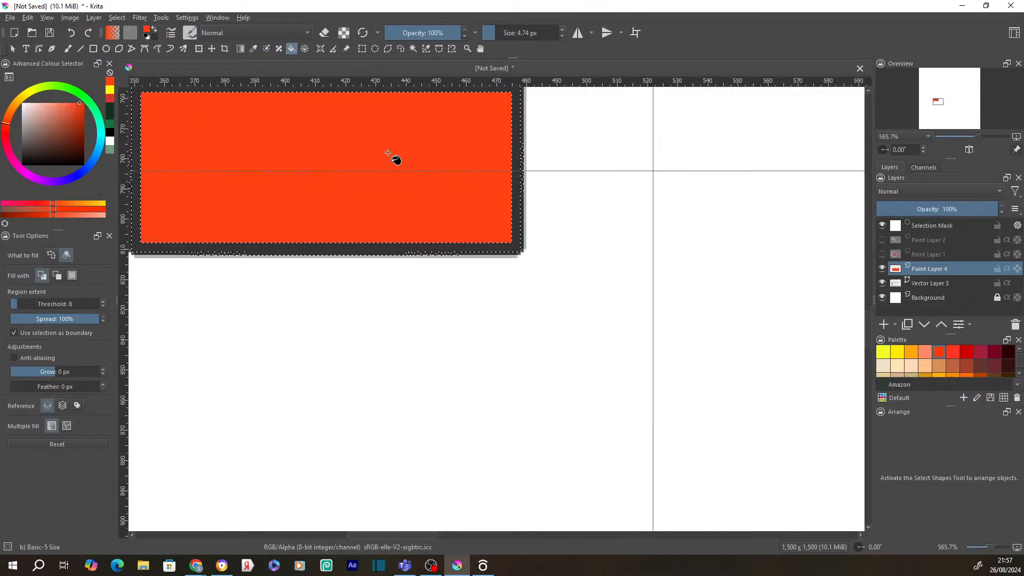
pyautogui.scroll(-1, 388, 153)
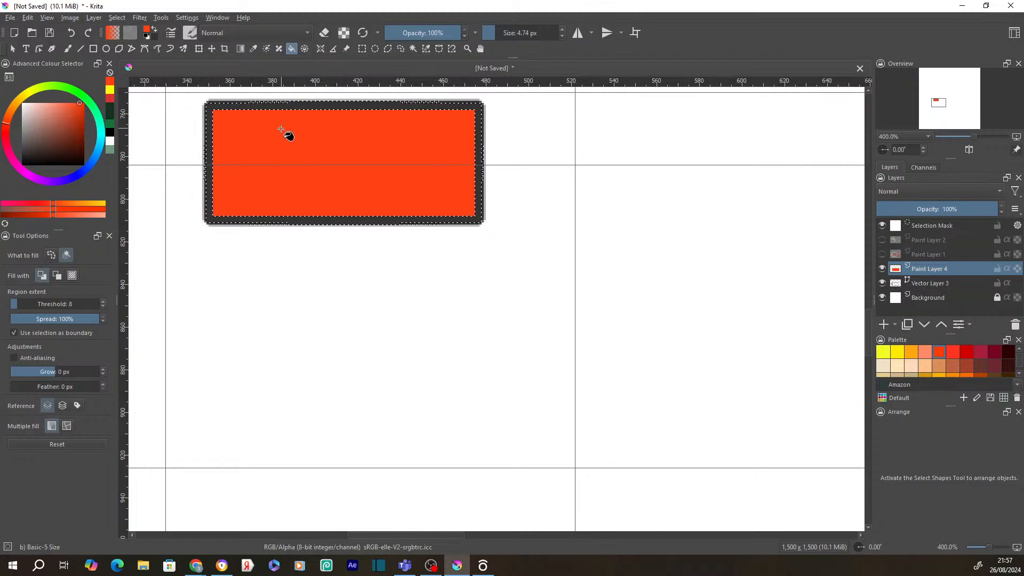
pyautogui.click(15, 49)
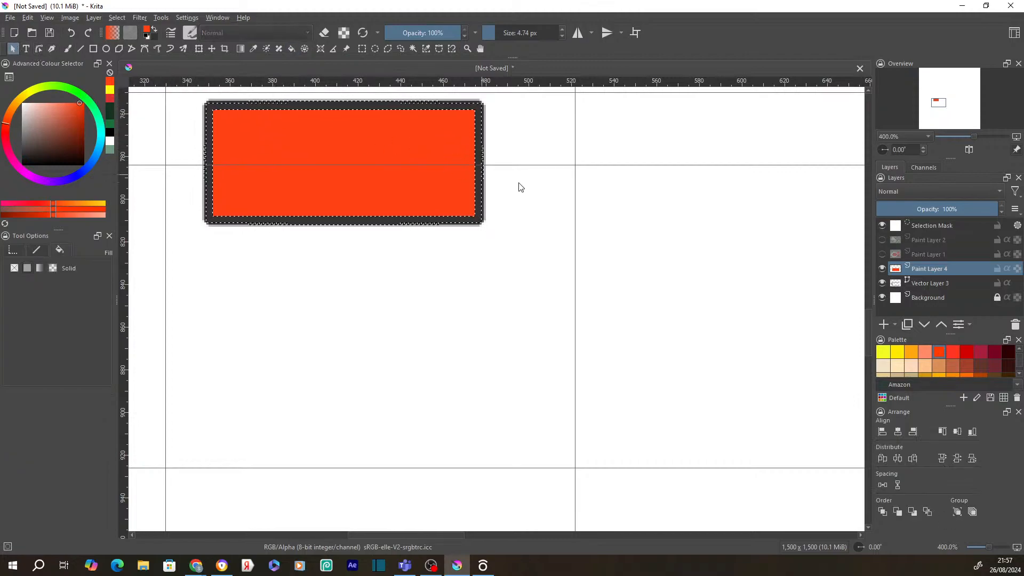
# - Make Vector Layer 3 active, hide Paint Layer 4, and select the rectangle's dark border
pyautogui.click(414, 49)
pyautogui.click(378, 106)
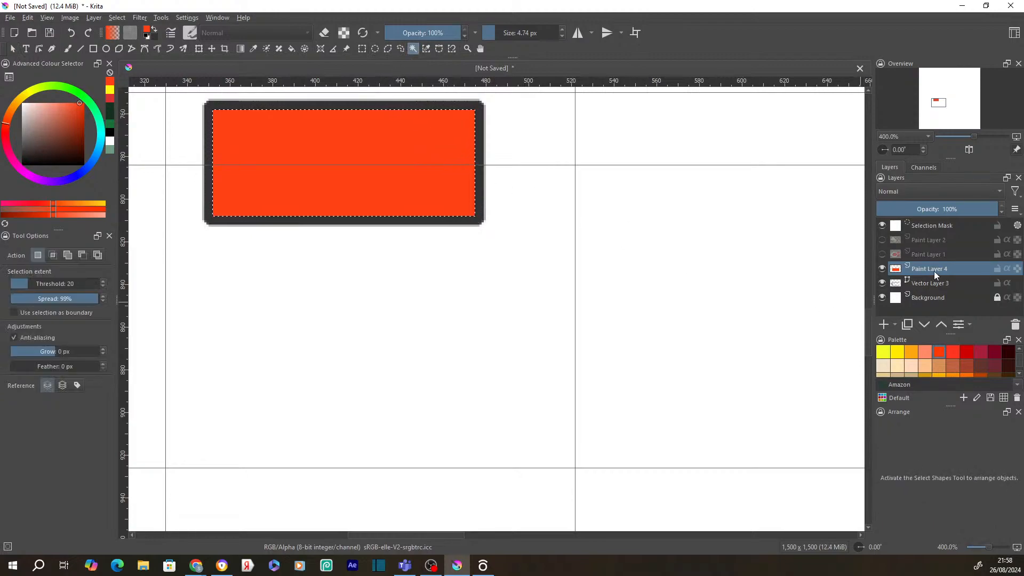
pyautogui.click(923, 284)
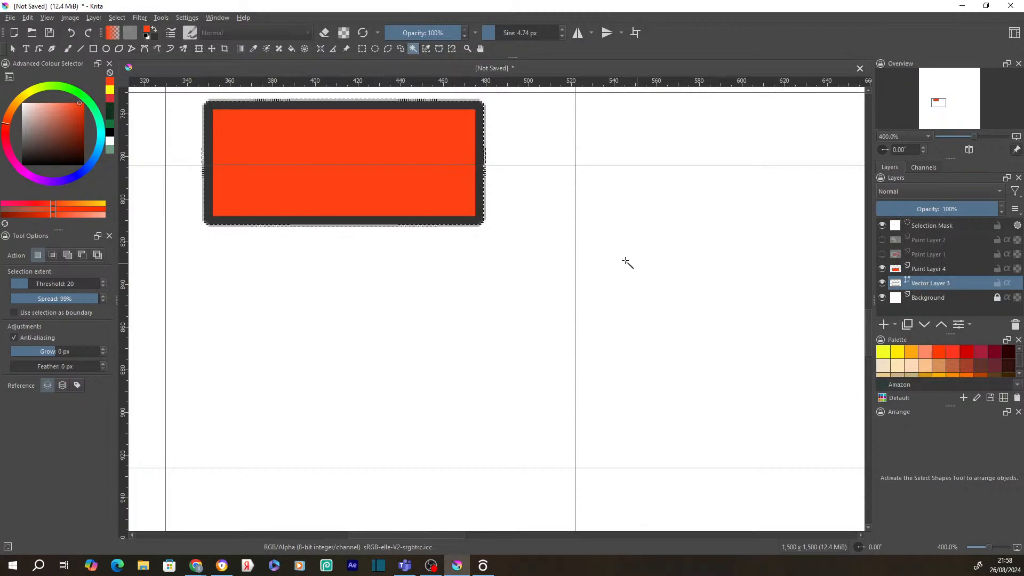
pyautogui.click(882, 269)
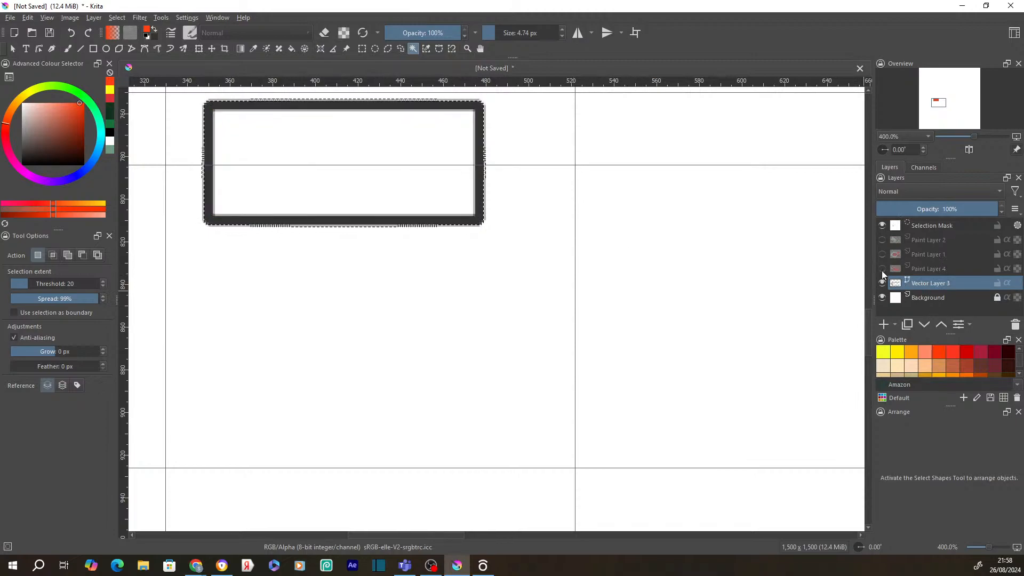
pyautogui.click(476, 175)
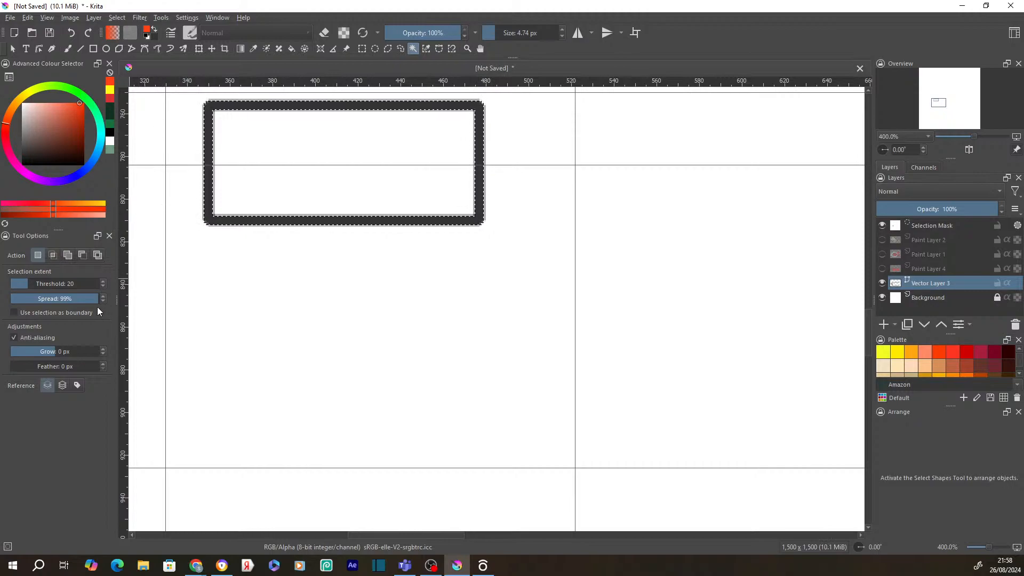
# - Try spread values 83%, 11% and 63%, settle on 51%, and reselect the dark border
pyautogui.moveTo(97, 300); pyautogui.dragTo(85, 298)
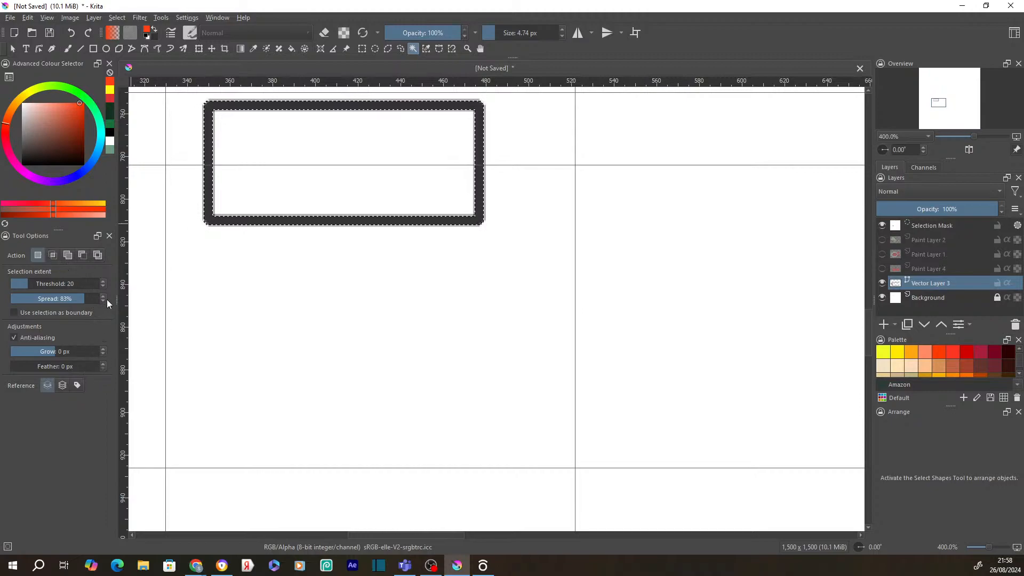
pyautogui.moveTo(86, 298); pyautogui.dragTo(32, 298)
pyautogui.moveTo(66, 299); pyautogui.dragTo(103, 301)
pyautogui.click(112, 18)
pyautogui.click(142, 88)
pyautogui.click(100, 18)
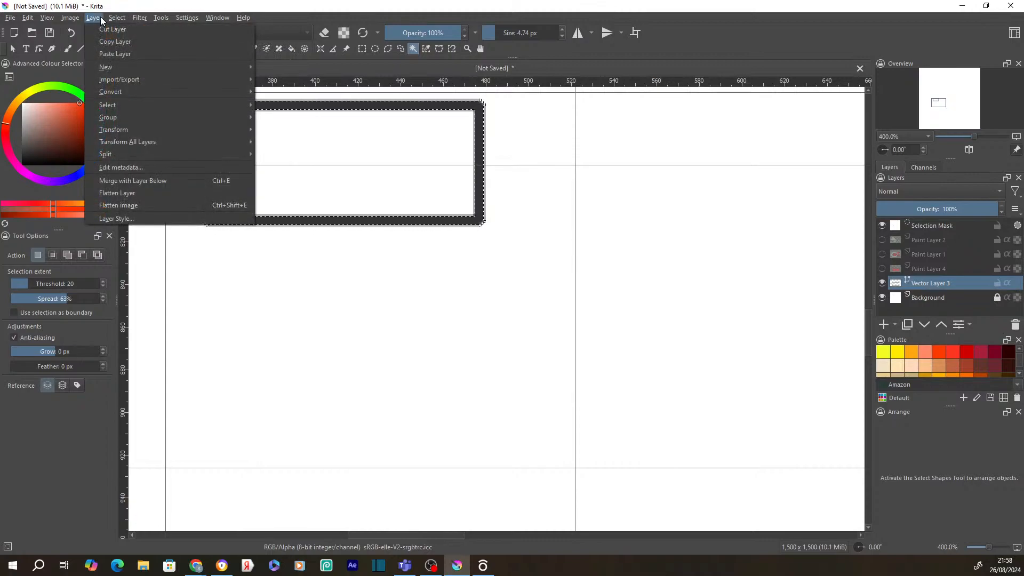
pyautogui.moveTo(116, 17)
pyautogui.click(135, 58)
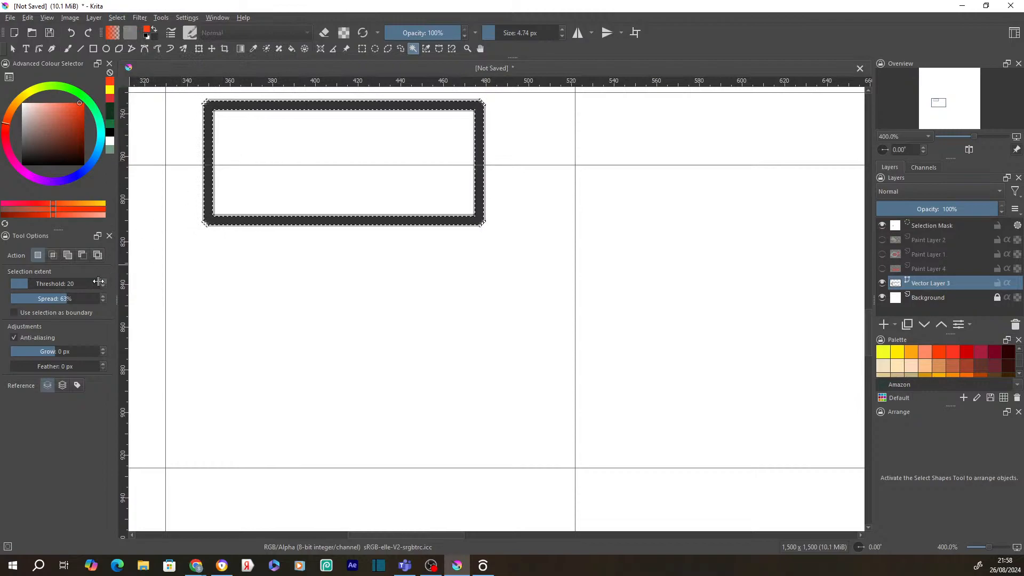
pyautogui.click(58, 299)
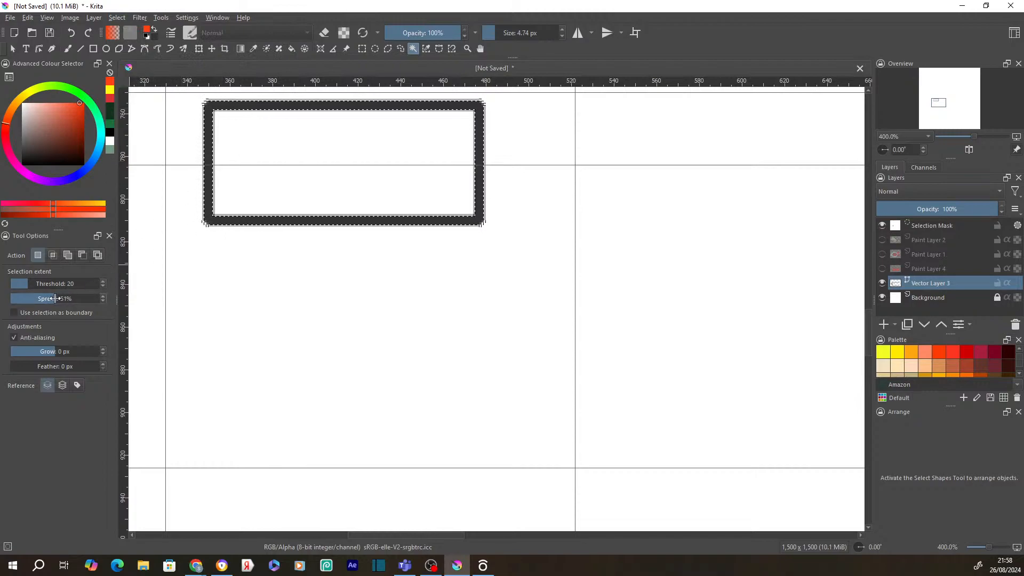
pyautogui.click(206, 202)
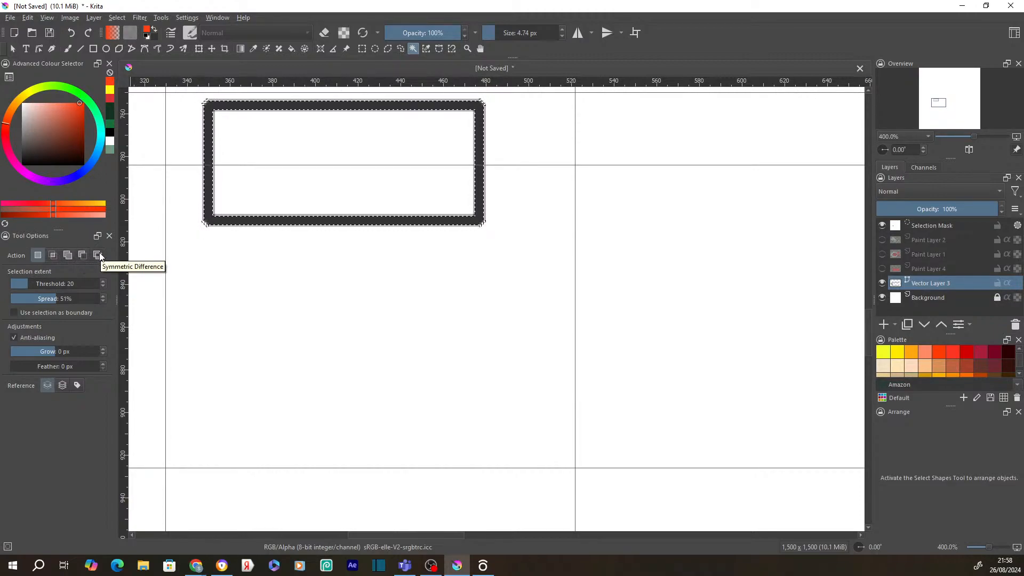
# - Raise selection spread to 100% and reselect the dark border with 1 px feathering
pyautogui.moveTo(56, 298); pyautogui.dragTo(125, 297)
pyautogui.click(249, 173)
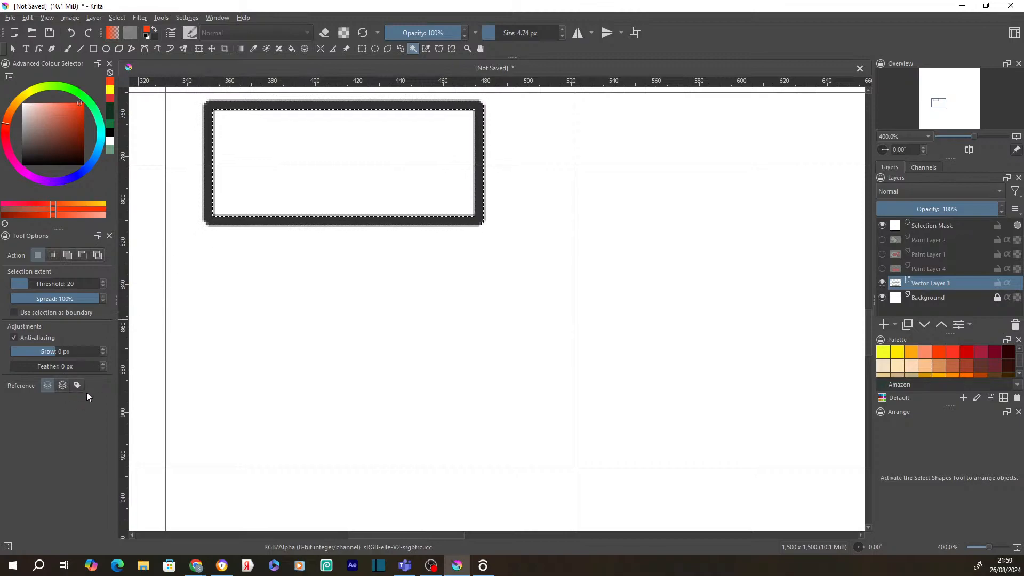
pyautogui.click(104, 365)
pyautogui.click(210, 199)
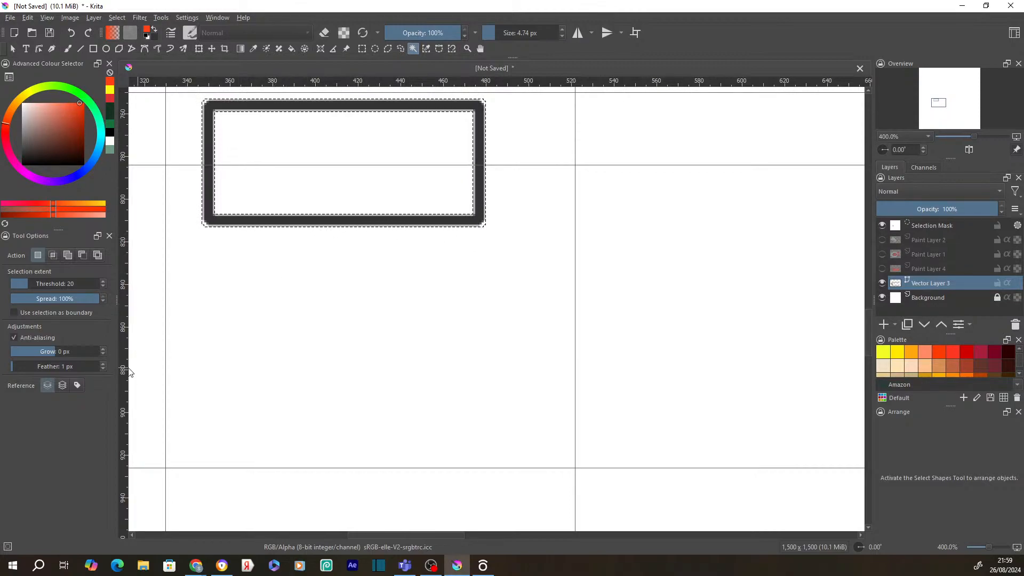
# - Remove feathering and test grow values -1 and -2 px before setting grow to 5 px
pyautogui.click(101, 368)
pyautogui.click(103, 349)
pyautogui.click(104, 355)
pyautogui.click(104, 355)
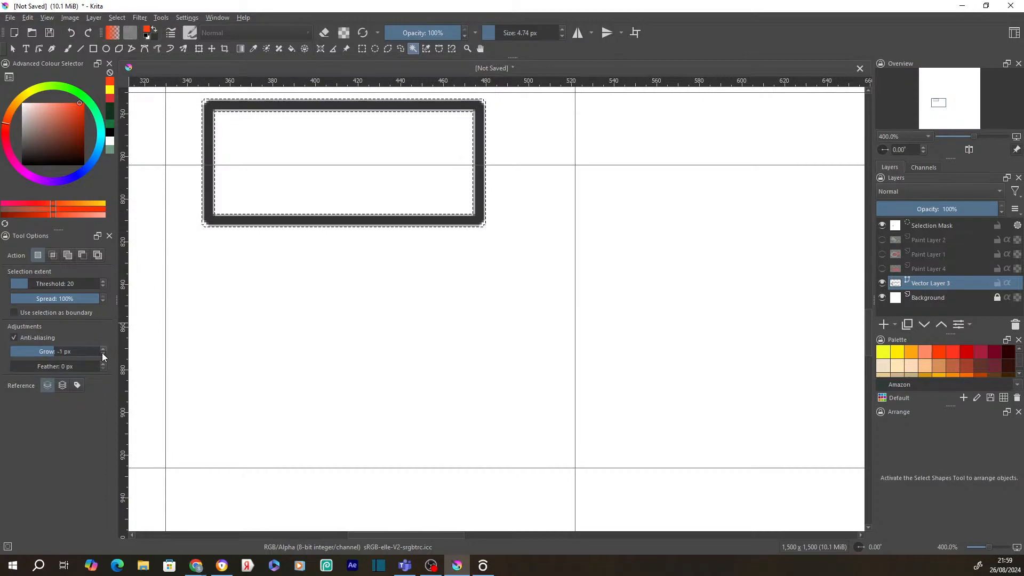
pyautogui.click(208, 180)
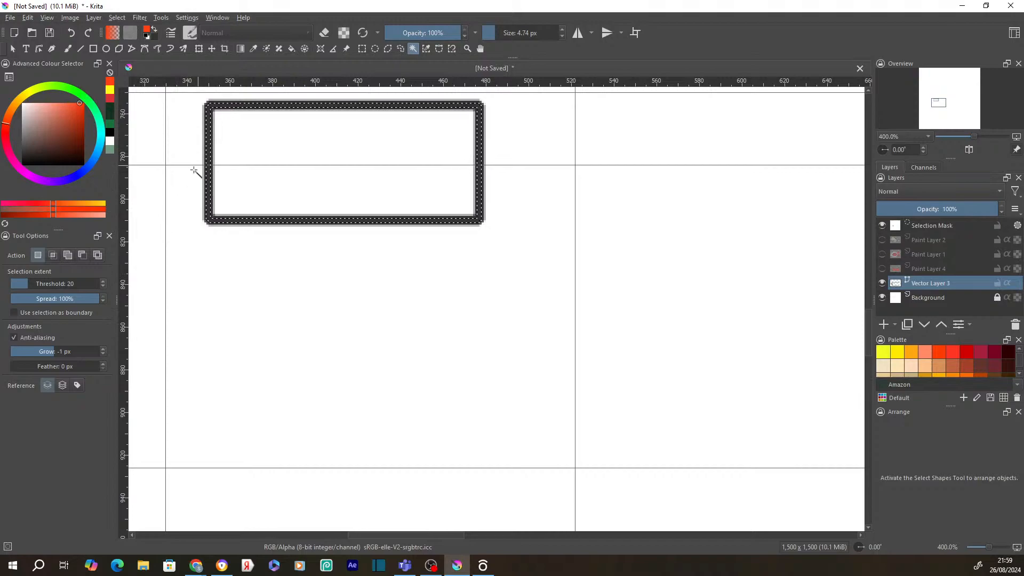
pyautogui.click(103, 355)
pyautogui.click(102, 348)
pyautogui.click(102, 348)
pyautogui.click(103, 349)
pyautogui.click(102, 349)
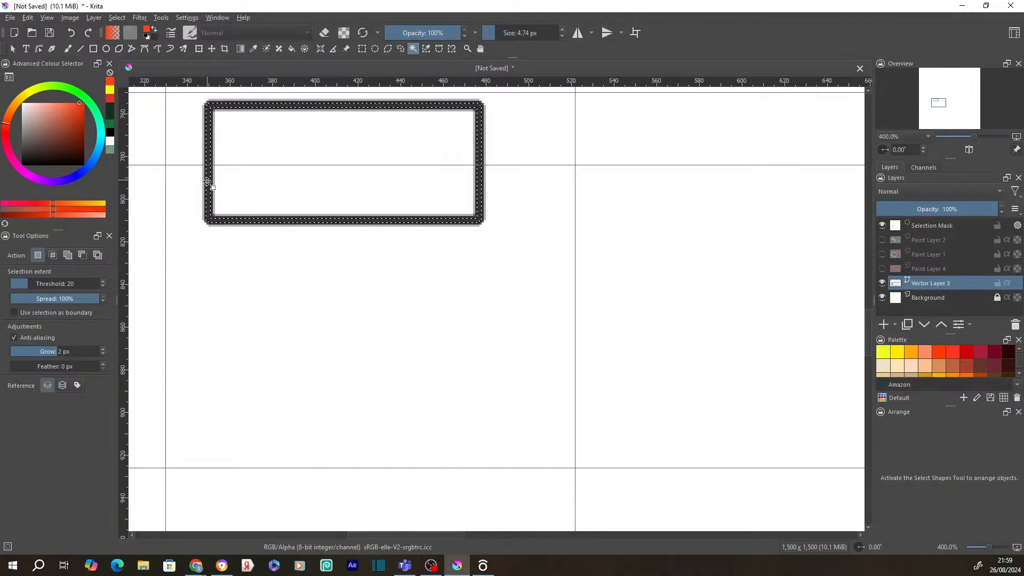
pyautogui.click(104, 349)
pyautogui.click(105, 349)
pyautogui.click(104, 349)
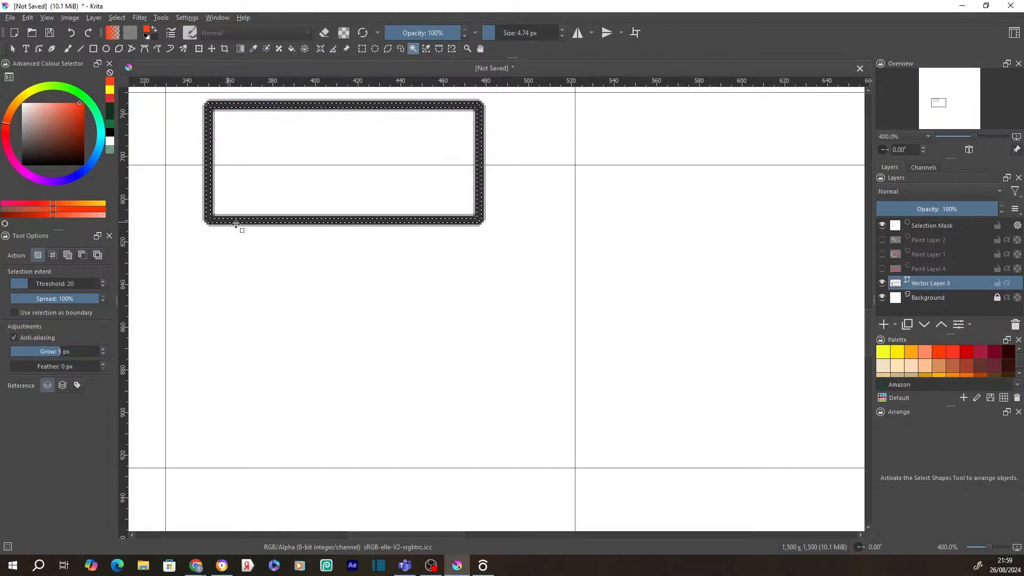
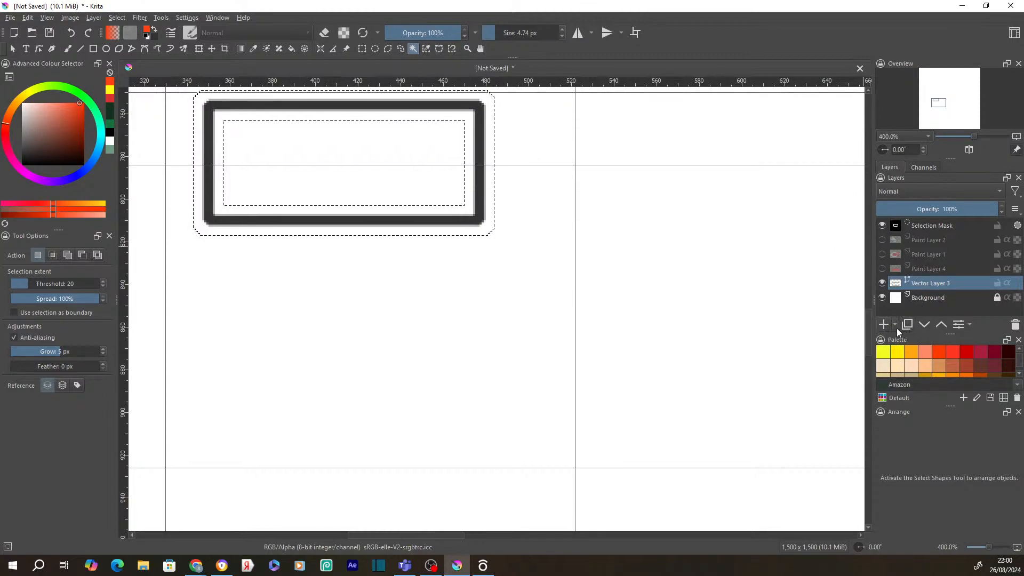
# - Add an empty paint layer above the vector frame layer
pyautogui.click(896, 325)
pyautogui.click(907, 338)
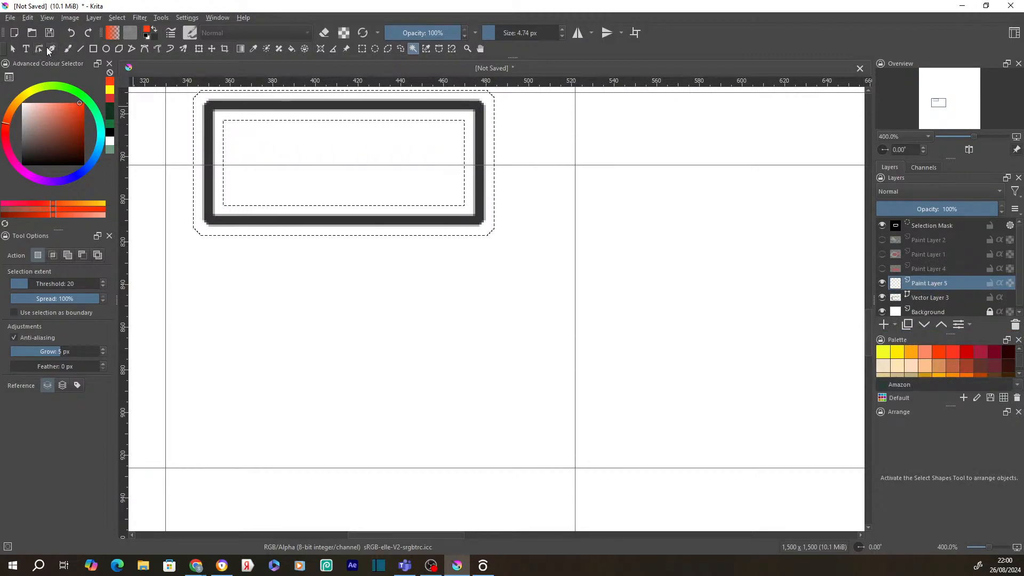
pyautogui.click(68, 49)
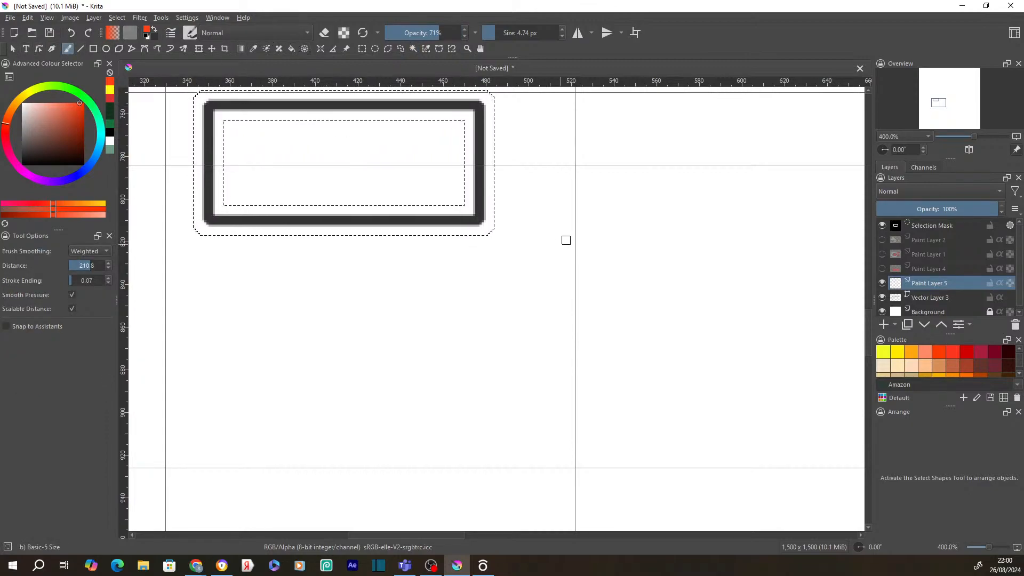
# - Deselect the frame, then draw a test oval selection beside it and deselect that too
pyautogui.click(375, 49)
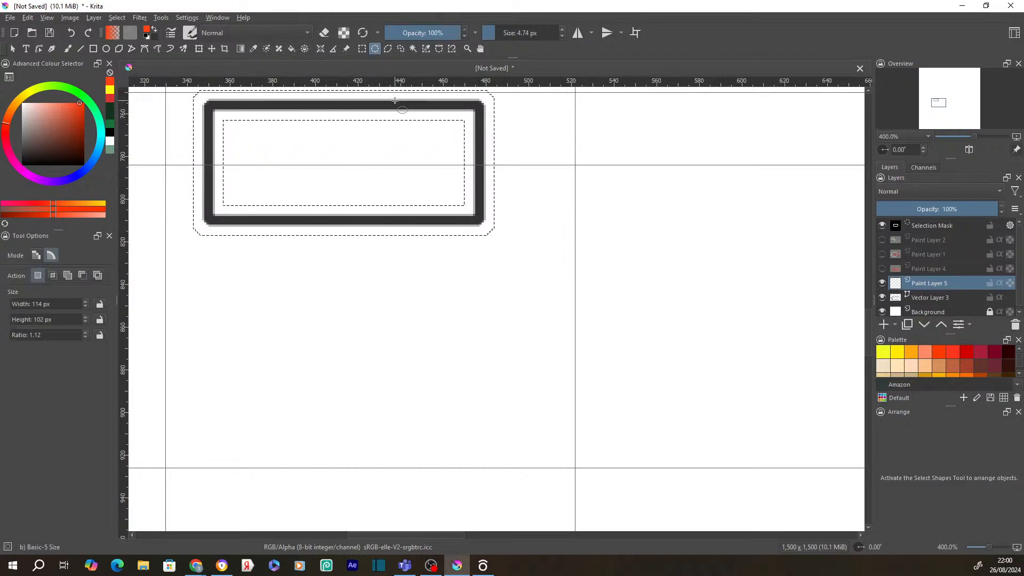
pyautogui.rightClick(384, 117)
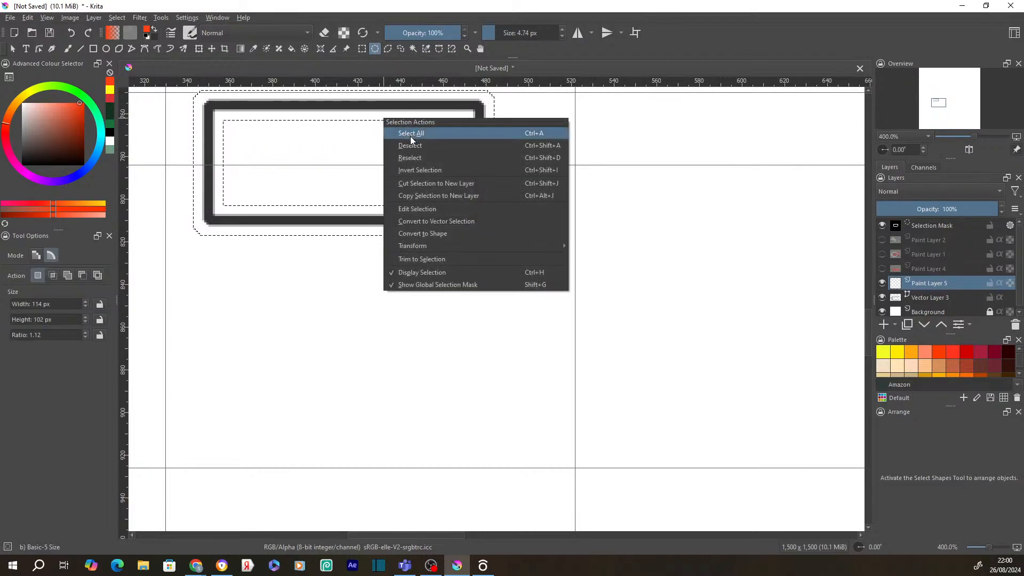
pyautogui.click(409, 148)
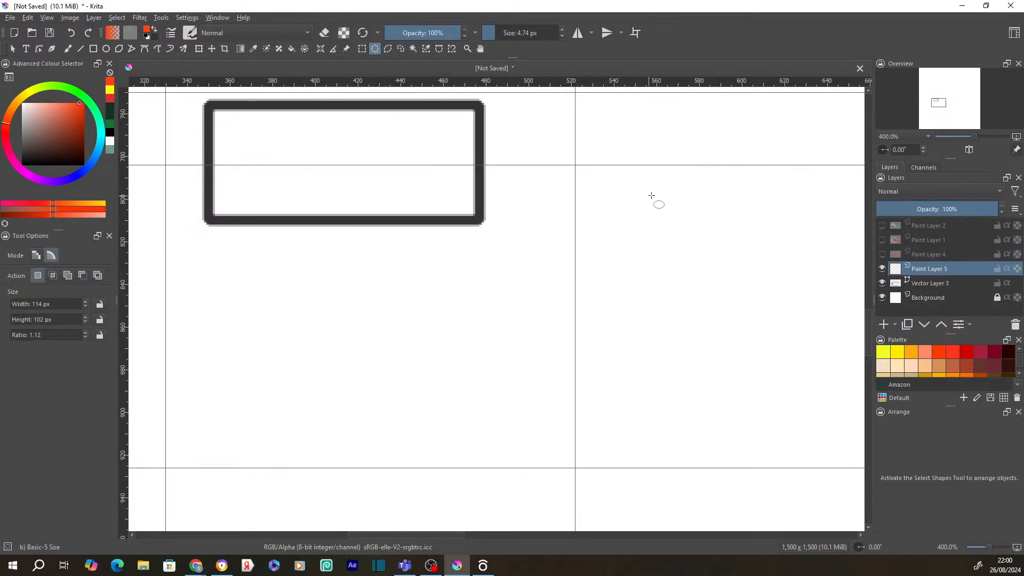
pyautogui.moveTo(565, 248); pyautogui.dragTo(685, 273)
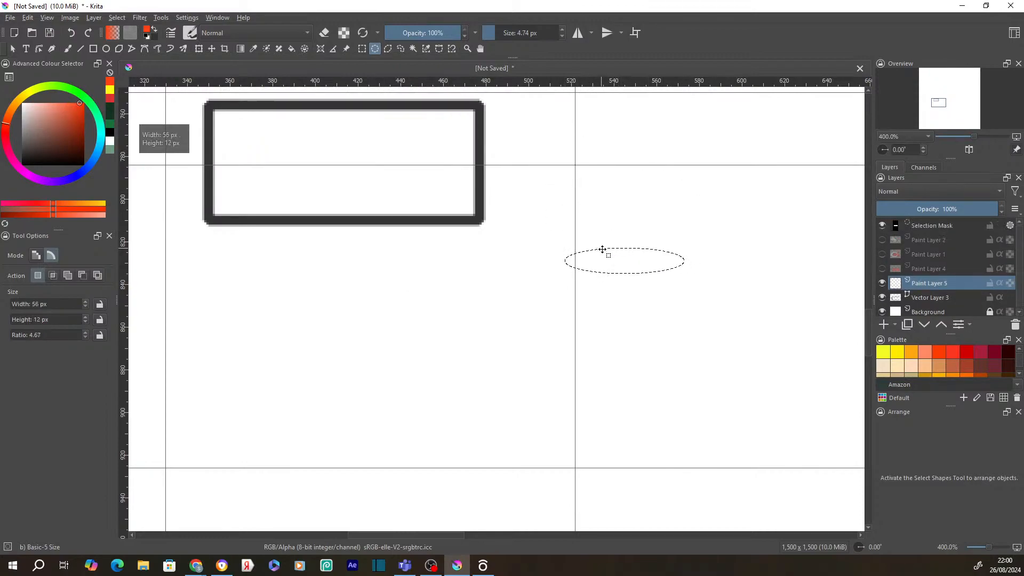
pyautogui.rightClick(606, 252)
pyautogui.click(627, 277)
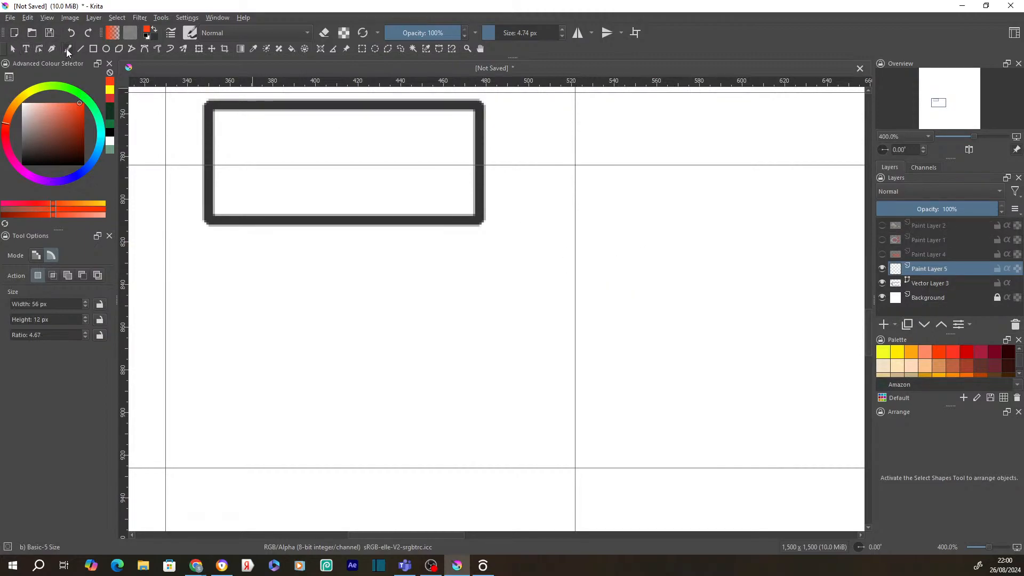
# - Paint the orange head outline, two eyes and the nose with the freehand brush
pyautogui.click(67, 49)
pyautogui.moveTo(501, 329)
pyautogui.mouseDown()
pyautogui.moveTo(498, 274)
pyautogui.moveTo(524, 283)
pyautogui.moveTo(559, 222)
pyautogui.moveTo(615, 214)
pyautogui.moveTo(687, 248)
pyautogui.moveTo(701, 274)
pyautogui.moveTo(717, 270)
pyautogui.moveTo(735, 290)
pyautogui.moveTo(704, 321)
pyautogui.moveTo(695, 354)
pyautogui.moveTo(642, 385)
pyautogui.moveTo(576, 386)
pyautogui.moveTo(506, 332)
pyautogui.mouseUp()
pyautogui.moveTo(576, 279)
pyautogui.mouseDown()
pyautogui.moveTo(585, 306)
pyautogui.moveTo(593, 285)
pyautogui.moveTo(578, 276)
pyautogui.mouseUp()
pyautogui.moveTo(664, 273)
pyautogui.mouseDown()
pyautogui.moveTo(644, 306)
pyautogui.moveTo(664, 299)
pyautogui.moveTo(663, 274)
pyautogui.mouseUp()
pyautogui.moveTo(611, 300)
pyautogui.mouseDown()
pyautogui.moveTo(600, 351)
pyautogui.moveTo(653, 362)
pyautogui.moveTo(634, 379)
pyautogui.moveTo(586, 376)
pyautogui.moveTo(583, 353)
pyautogui.mouseUp()
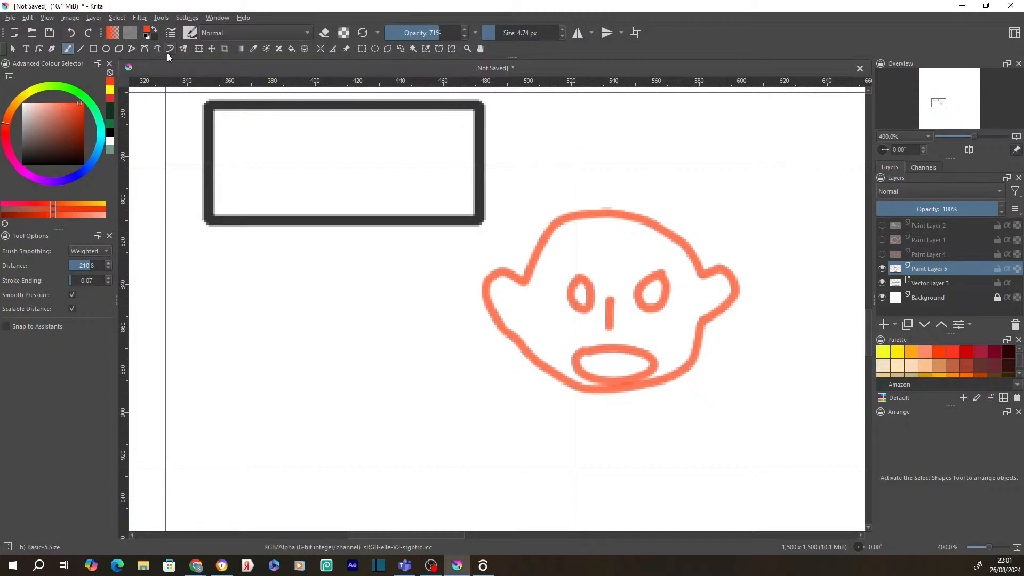
# - Try a near-black bucket fill inside the head, then undo the flood fill
pyautogui.click(291, 48)
pyautogui.click(44, 159)
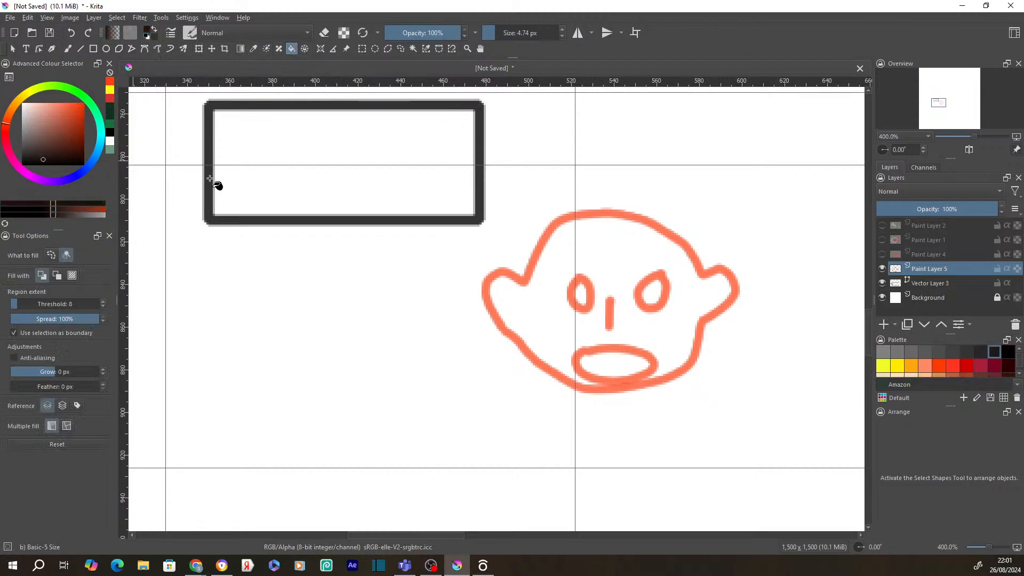
pyautogui.click(599, 241)
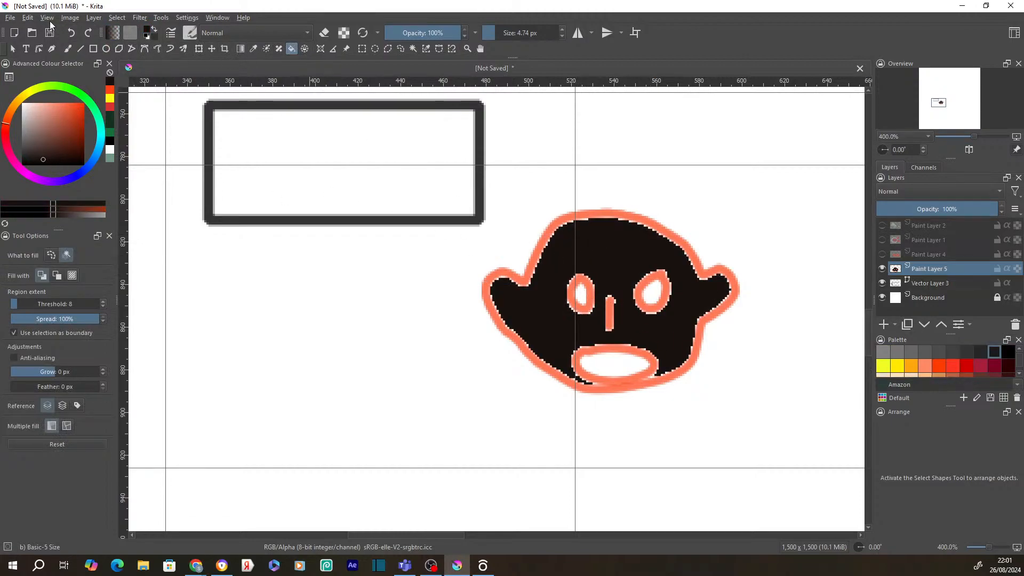
pyautogui.click(28, 17)
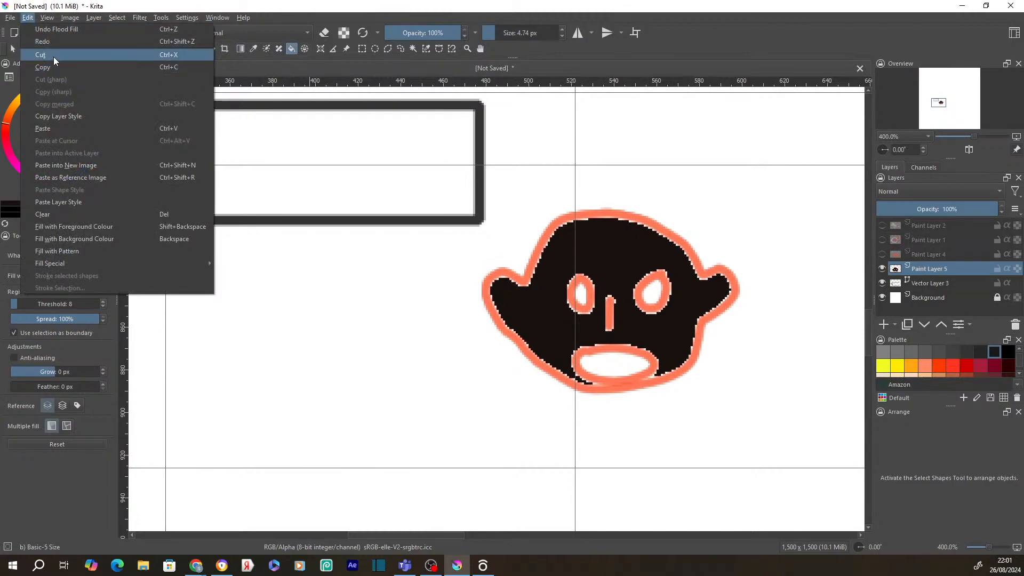
pyautogui.click(47, 29)
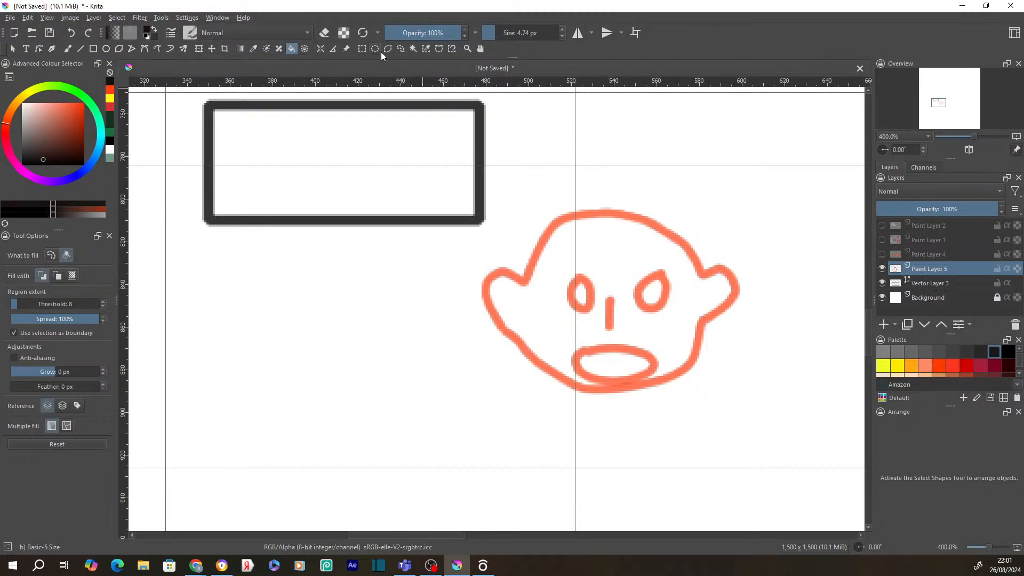
pyautogui.click(414, 49)
# - Contiguously select the orange outline with 0 px grow and invert the selection
pyautogui.scroll(2, 714, 320)
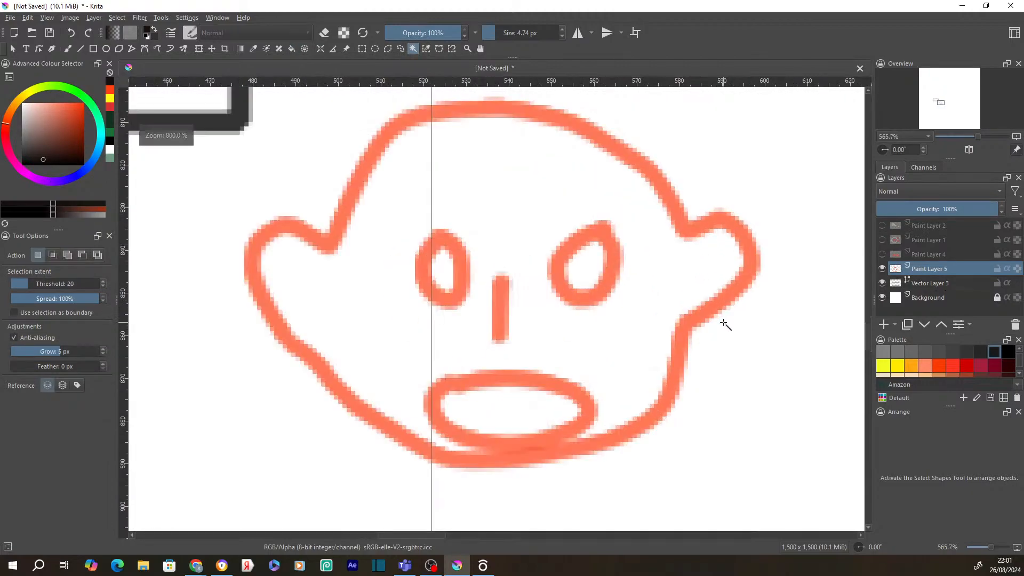
pyautogui.click(681, 347)
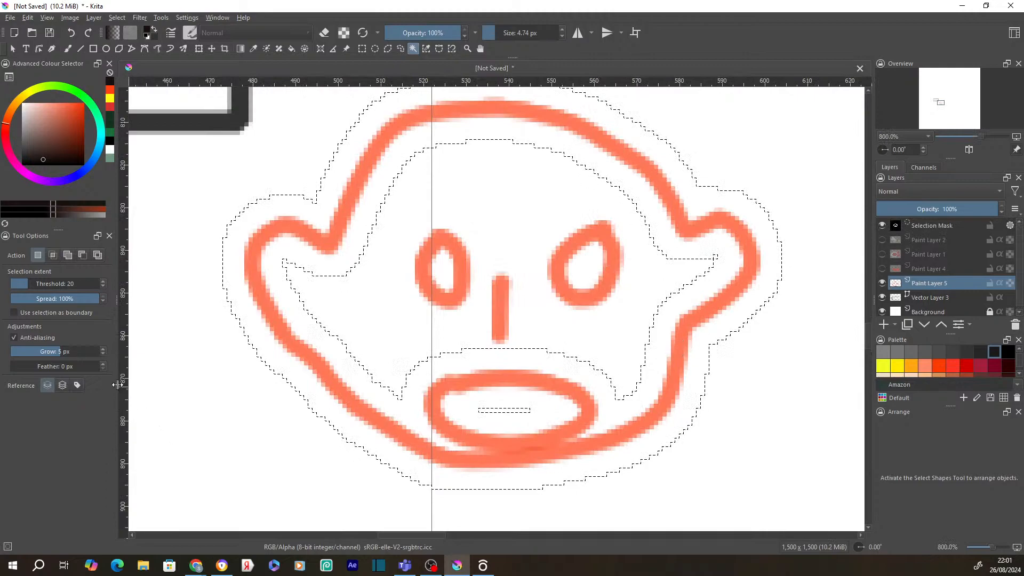
pyautogui.scroll(-4, 104, 354)
pyautogui.scroll(-1, 104, 353)
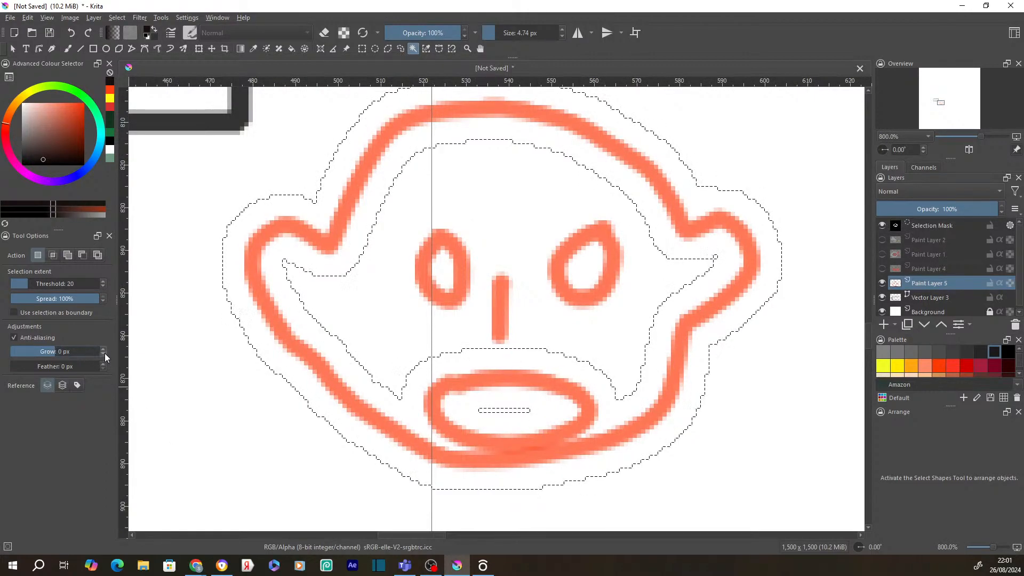
pyautogui.click(591, 448)
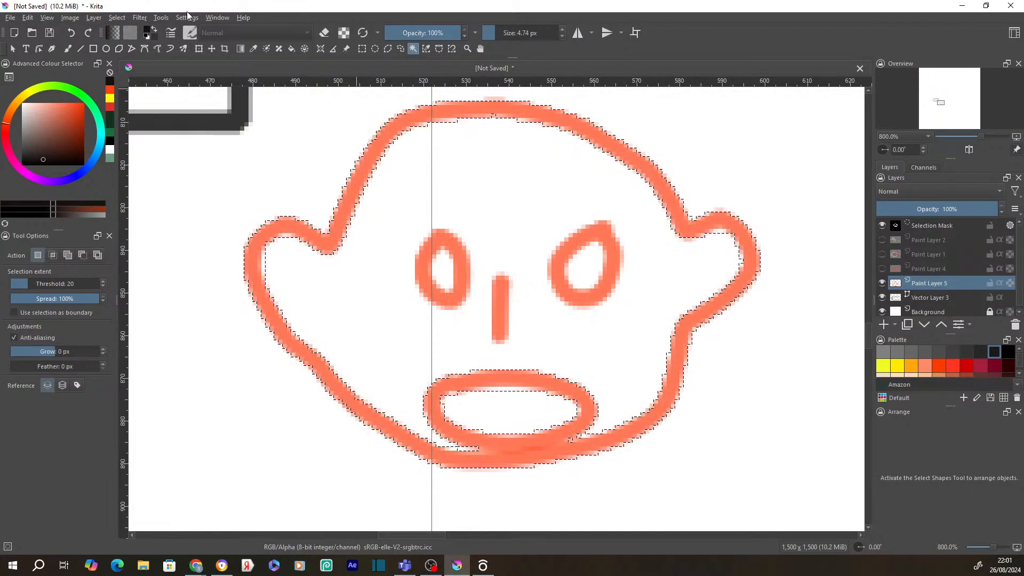
pyautogui.click(119, 19)
pyautogui.click(145, 67)
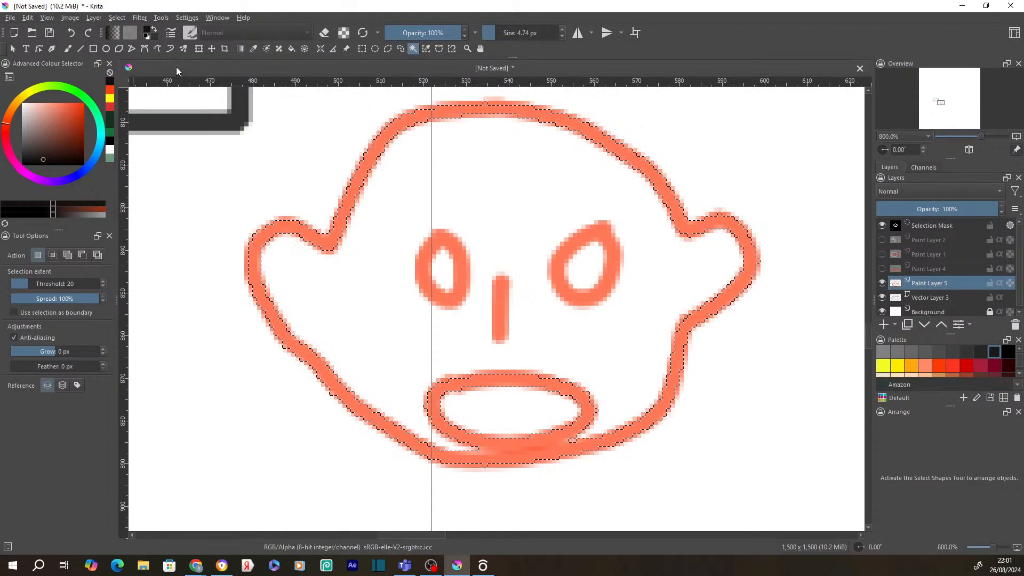
pyautogui.click(290, 49)
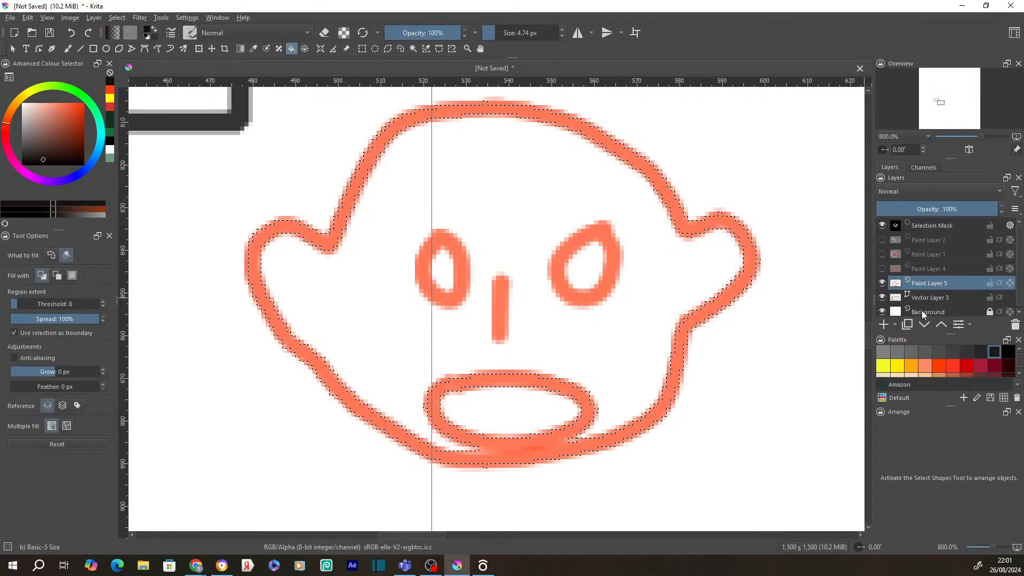
# - Add a new paint layer and move it beneath the orange outline layer
pyautogui.click(896, 326)
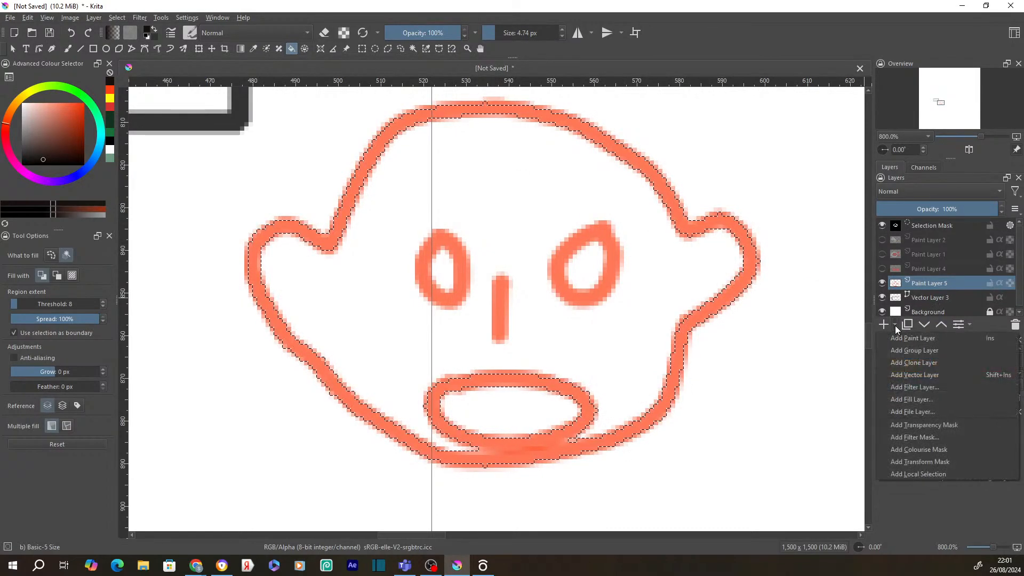
pyautogui.click(909, 338)
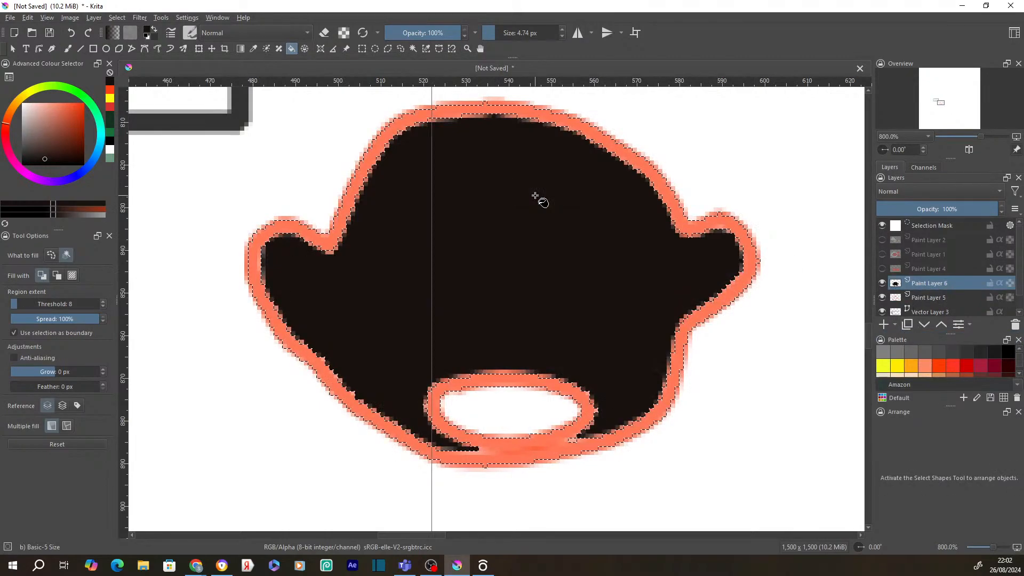
pyautogui.moveTo(922, 284); pyautogui.dragTo(928, 308)
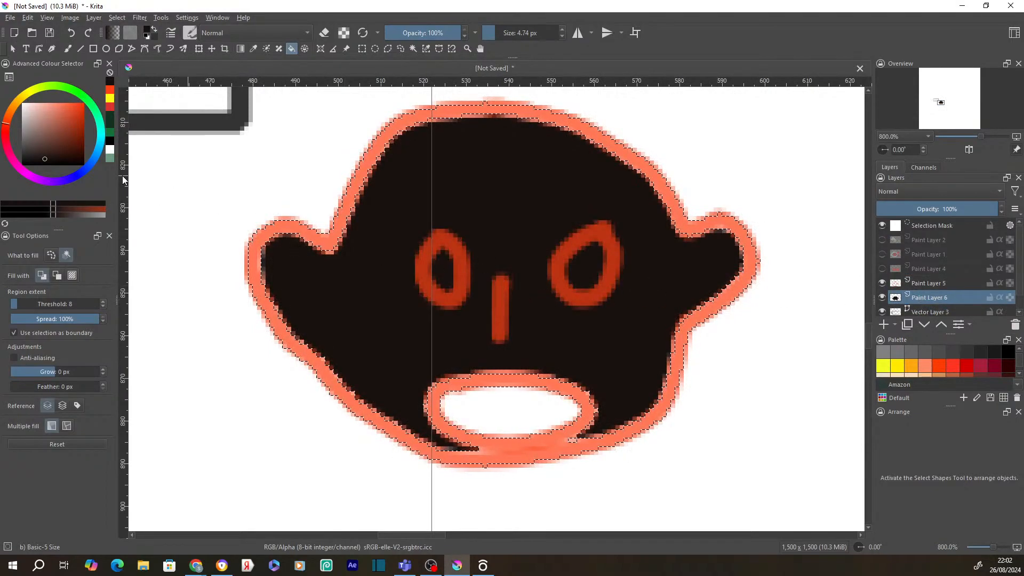
# - Fill the face interior with reddish-brown and clear the selection
pyautogui.click(54, 129)
pyautogui.click(552, 191)
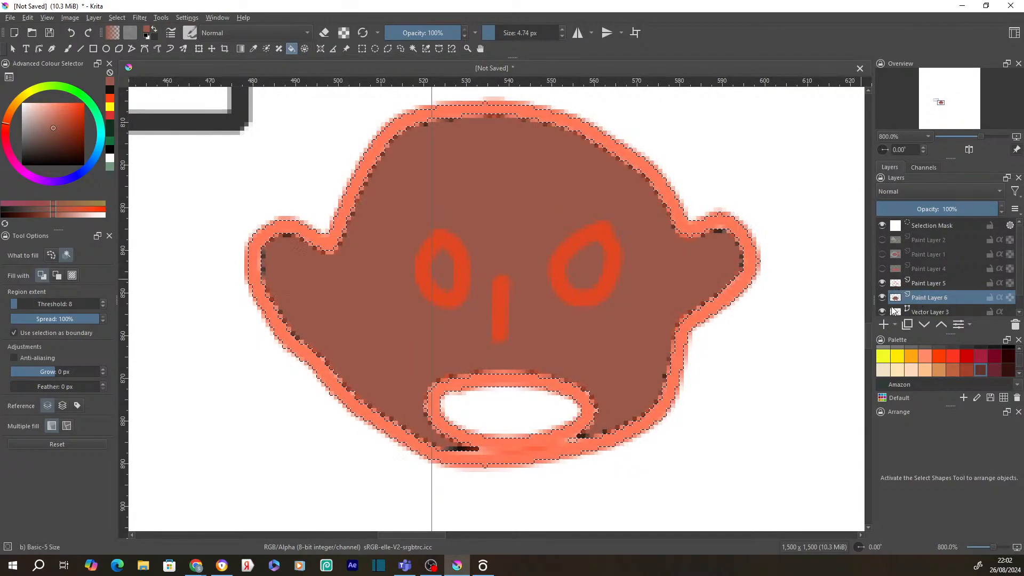
pyautogui.click(386, 50)
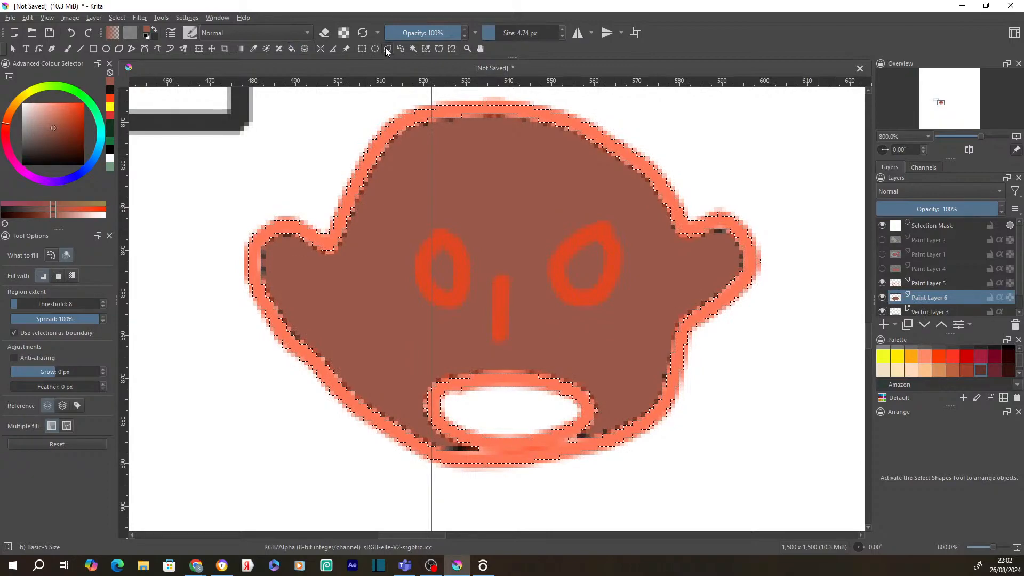
pyautogui.rightClick(480, 117)
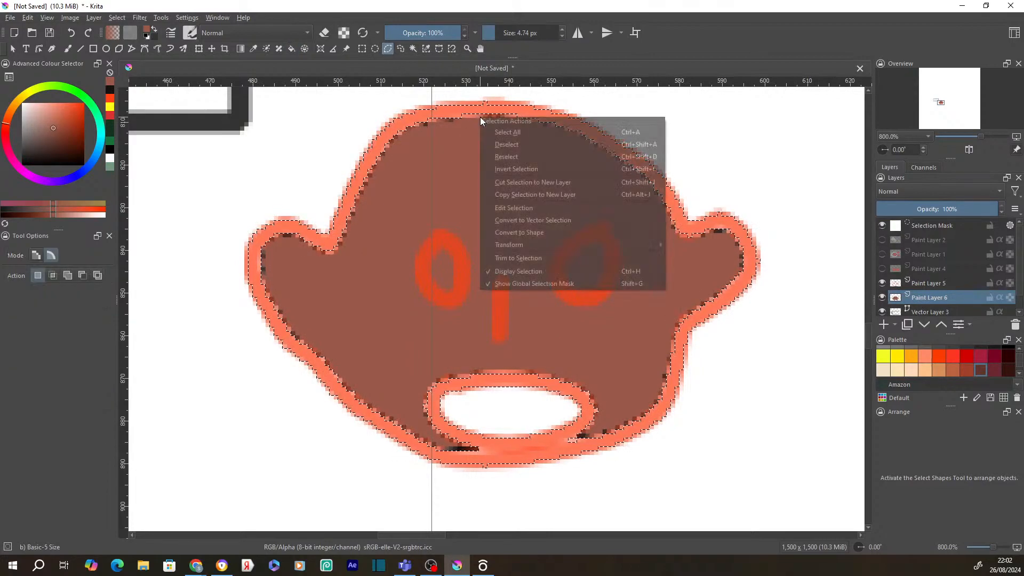
pyautogui.click(521, 145)
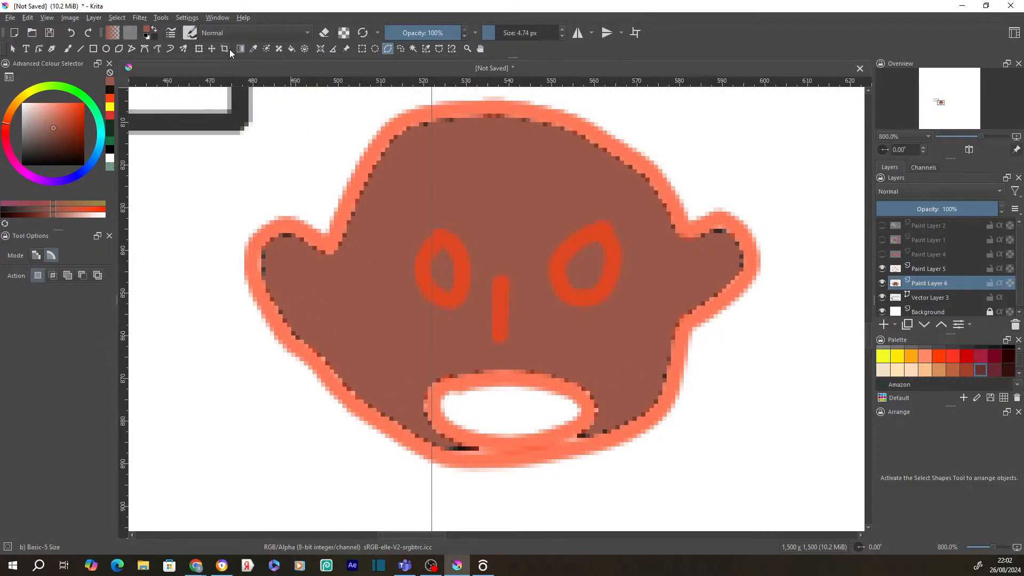
# - Choose the b) Basic-1 brush preset and clear the polygon selection over the face
pyautogui.click(216, 37)
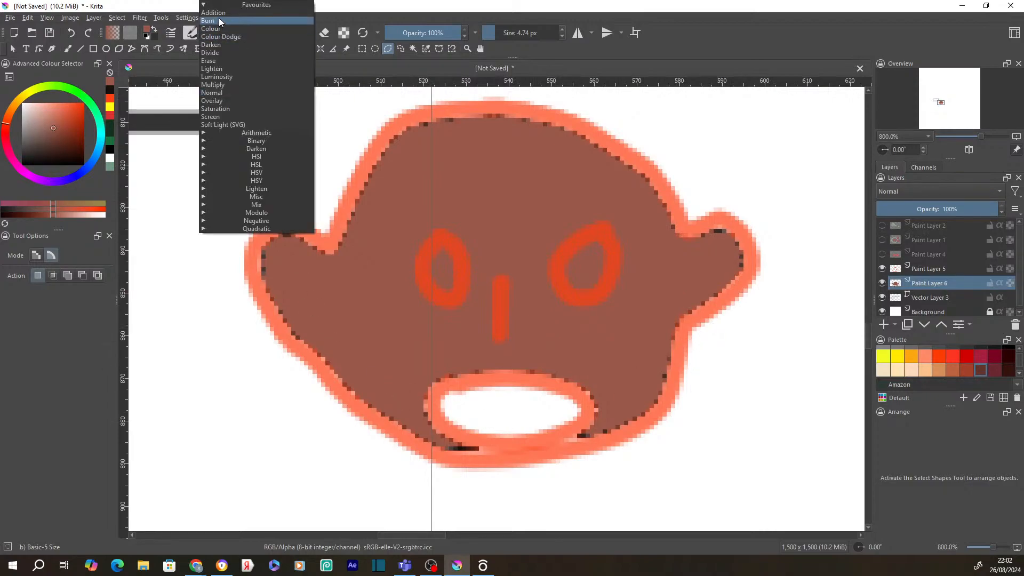
pyautogui.click(189, 33)
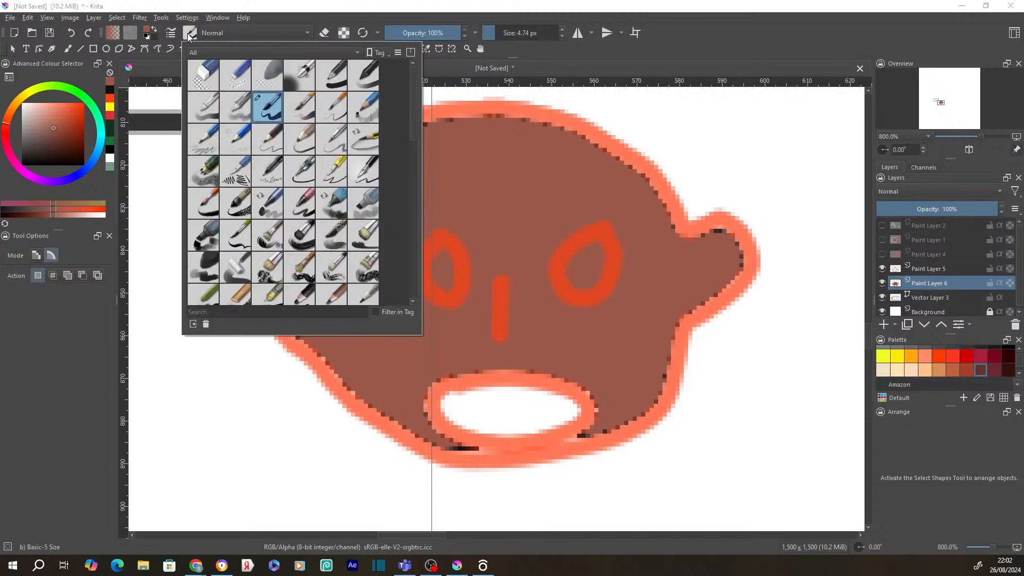
pyautogui.moveTo(340, 81)
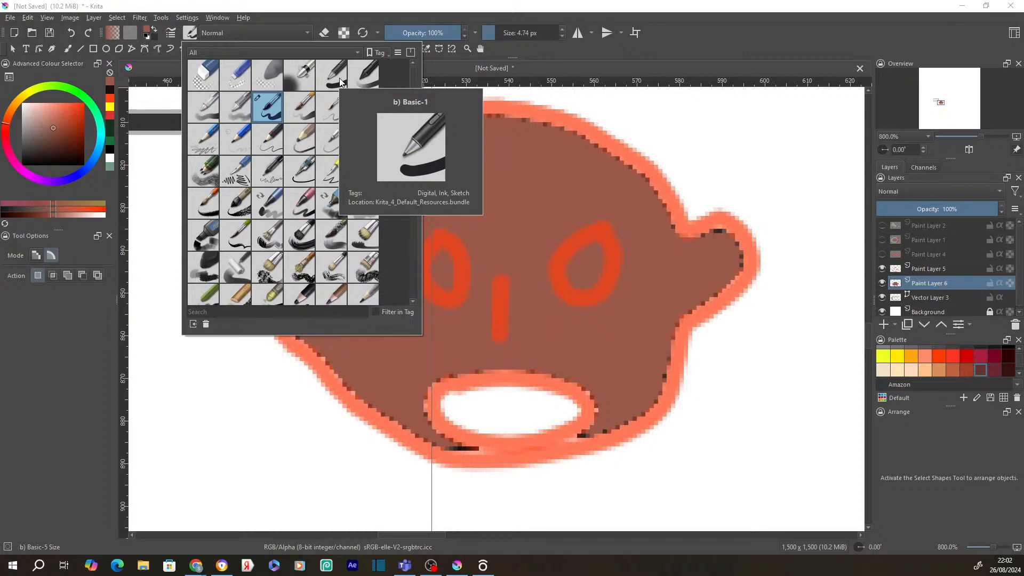
pyautogui.click(337, 81)
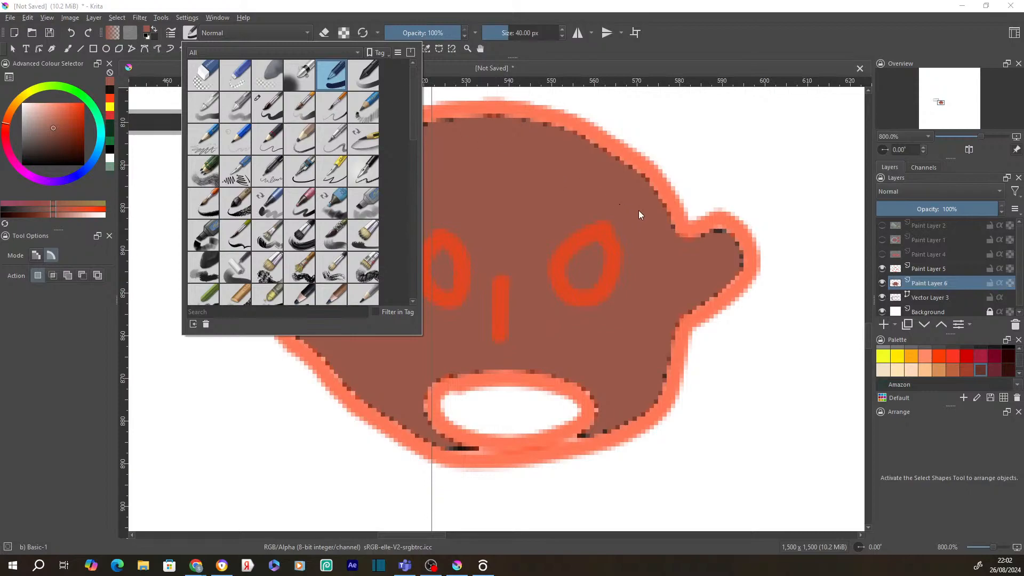
pyautogui.click(658, 204)
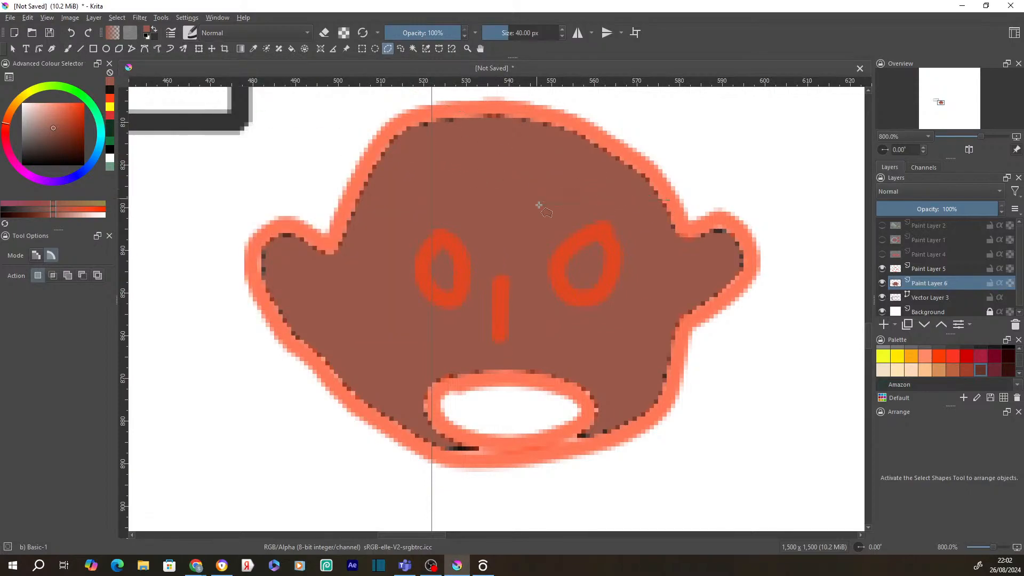
pyautogui.doubleClick(537, 203)
pyautogui.rightClick(540, 205)
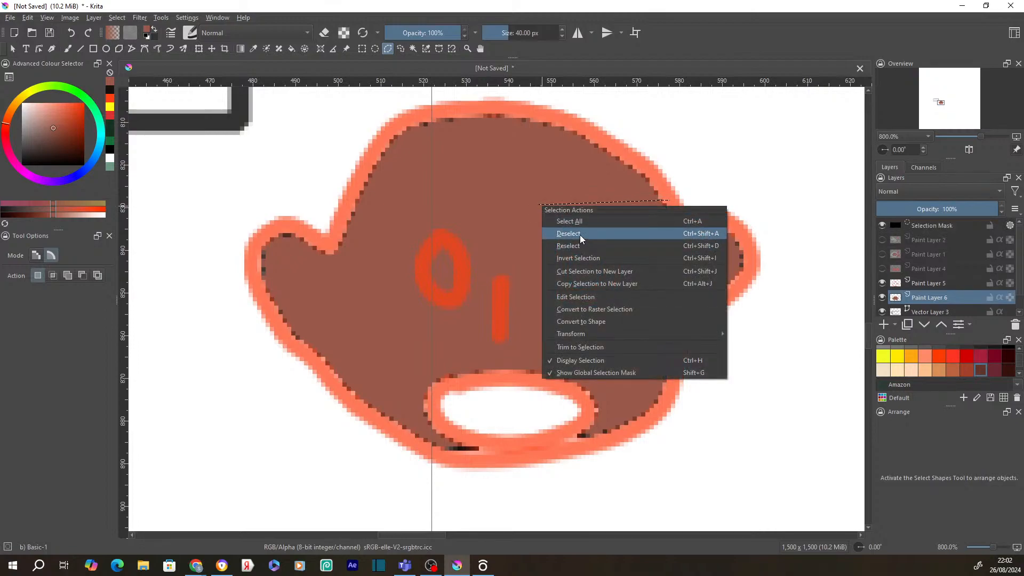
pyautogui.click(582, 236)
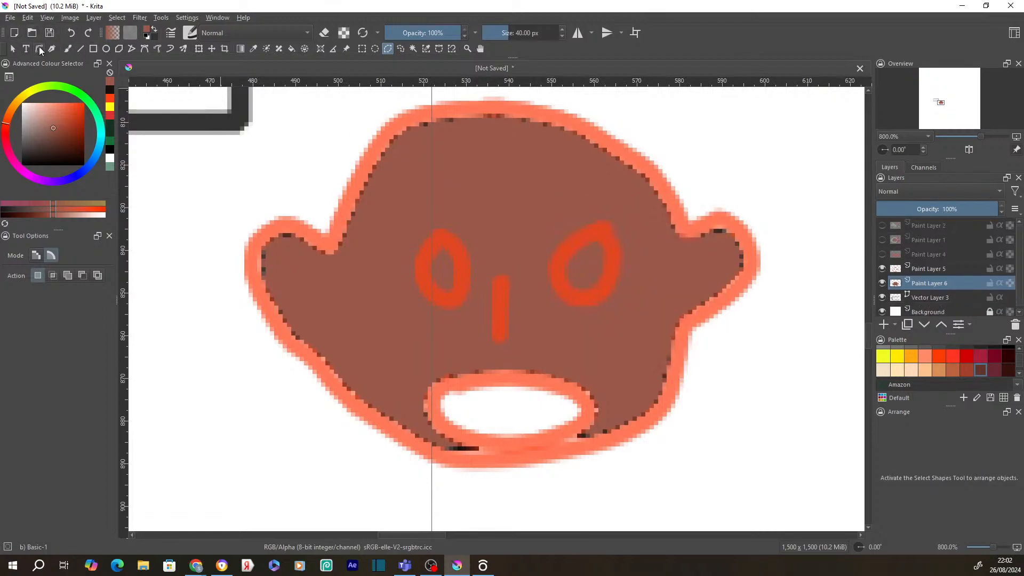
# - With a 2.75 px brush, repaint the head's dark fringe and add a brown diagonal stroke lower right
pyautogui.click(70, 50)
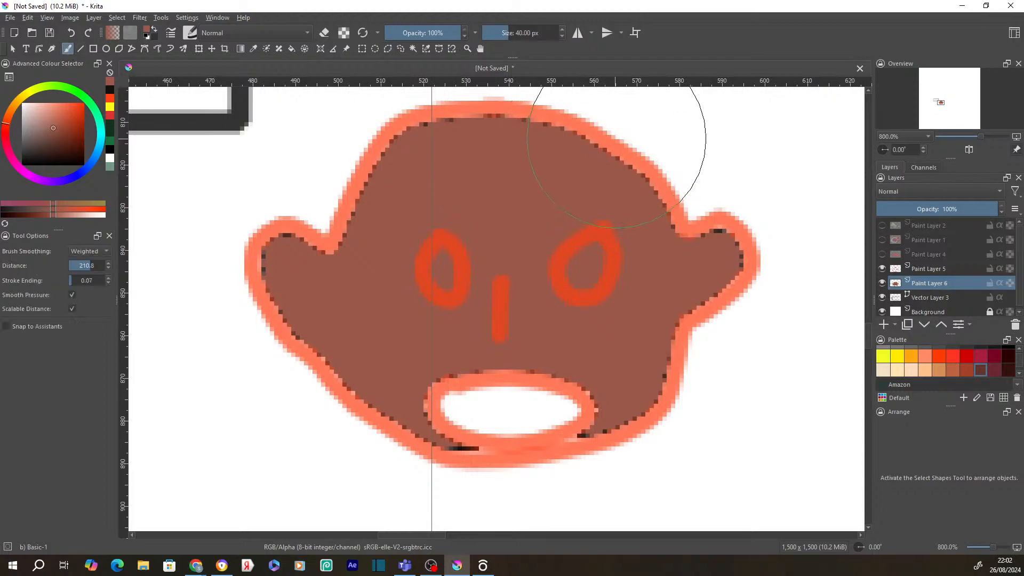
pyautogui.click(500, 35)
pyautogui.moveTo(499, 36); pyautogui.dragTo(493, 35)
pyautogui.moveTo(646, 175)
pyautogui.mouseDown()
pyautogui.moveTo(541, 130)
pyautogui.moveTo(415, 134)
pyautogui.moveTo(396, 144)
pyautogui.moveTo(341, 241)
pyautogui.moveTo(327, 251)
pyautogui.moveTo(268, 238)
pyautogui.moveTo(265, 273)
pyautogui.moveTo(304, 330)
pyautogui.moveTo(279, 315)
pyautogui.moveTo(411, 434)
pyautogui.moveTo(461, 457)
pyautogui.moveTo(478, 453)
pyautogui.moveTo(427, 422)
pyautogui.moveTo(412, 396)
pyautogui.moveTo(490, 371)
pyautogui.moveTo(584, 397)
pyautogui.moveTo(601, 423)
pyautogui.moveTo(594, 444)
pyautogui.moveTo(572, 446)
pyautogui.moveTo(651, 399)
pyautogui.moveTo(674, 364)
pyautogui.moveTo(682, 315)
pyautogui.moveTo(753, 271)
pyautogui.moveTo(735, 240)
pyautogui.moveTo(693, 239)
pyautogui.moveTo(659, 206)
pyautogui.mouseUp()
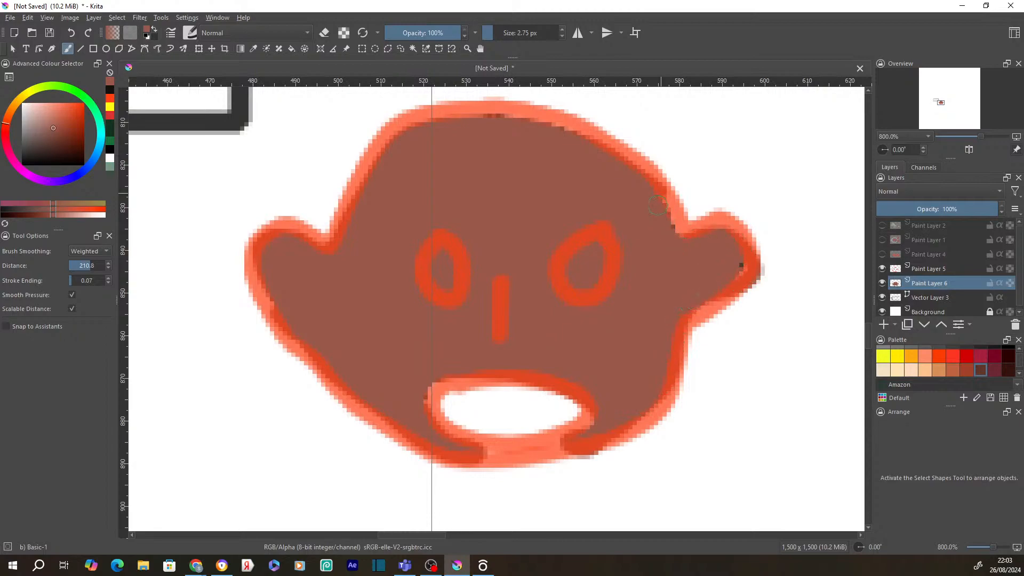
pyautogui.moveTo(519, 126); pyautogui.dragTo(431, 140)
pyautogui.moveTo(785, 416); pyautogui.dragTo(683, 514)
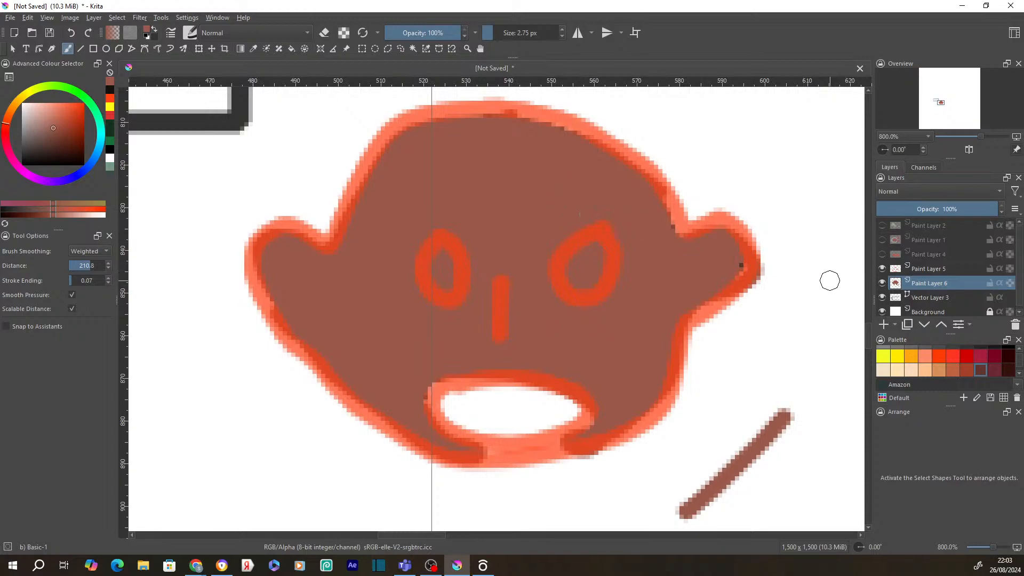
# - Add Paint Layer 7 above Paint Layer 5, and show Paint Layer 1 below Paint Layer 6
pyautogui.click(896, 326)
pyautogui.click(914, 338)
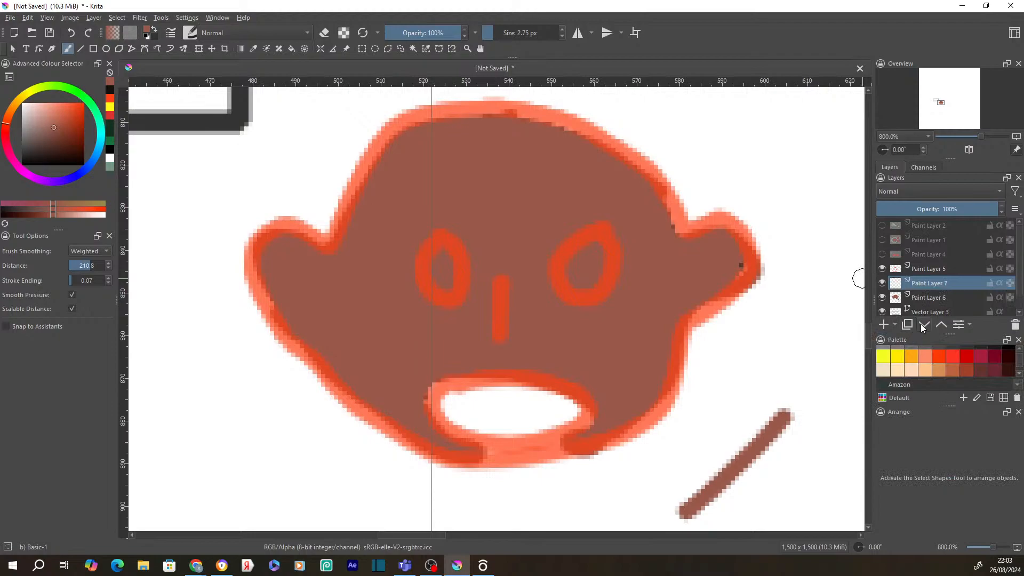
pyautogui.moveTo(918, 287); pyautogui.dragTo(913, 264)
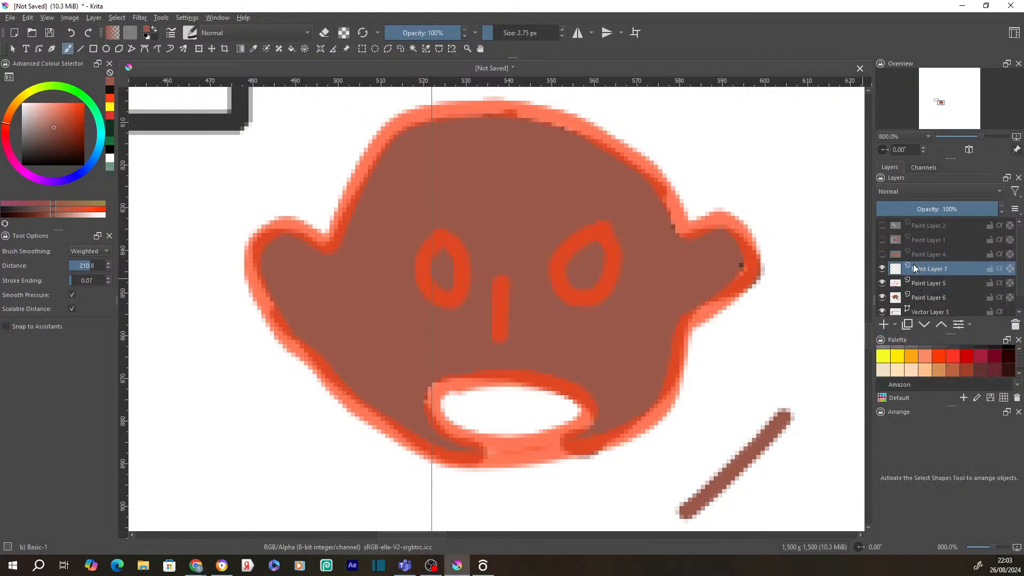
pyautogui.click(882, 240)
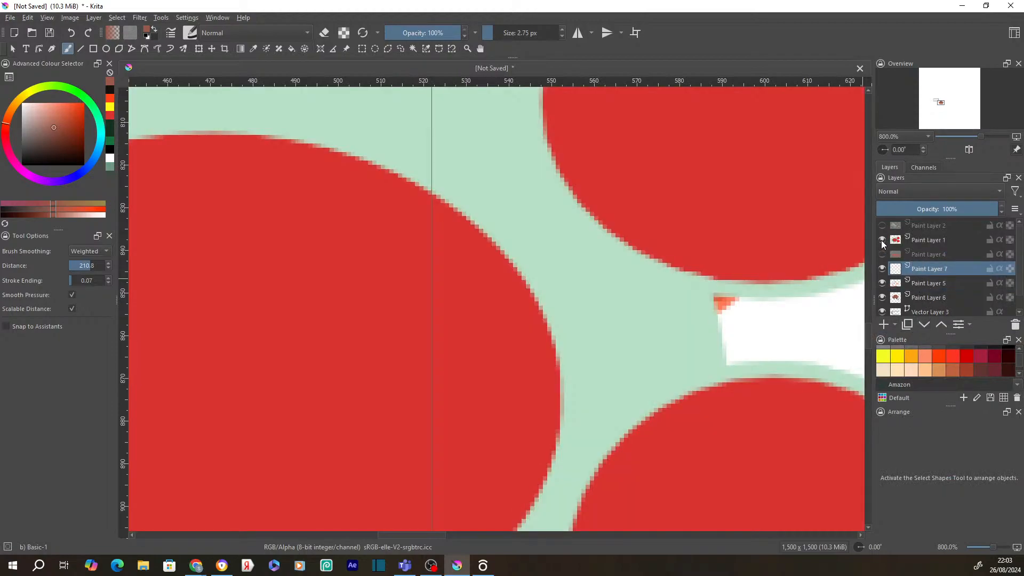
pyautogui.moveTo(895, 239)
pyautogui.mouseDown()
pyautogui.moveTo(914, 261)
pyautogui.moveTo(923, 305)
pyautogui.mouseUp()
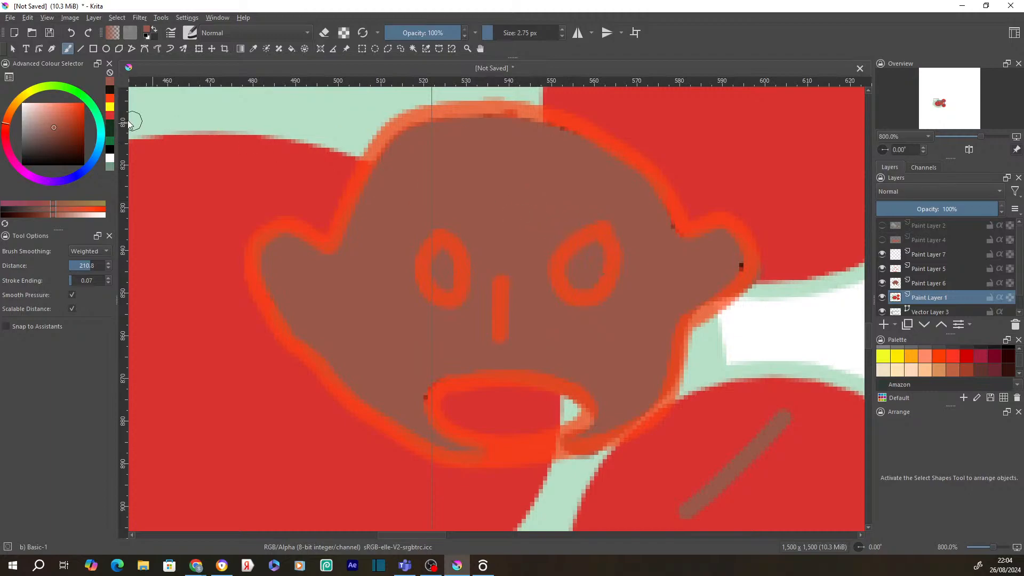
# - Pick a lighter pink colour and the Airbrush Soft brush preset
pyautogui.moveTo(50, 126)
pyautogui.mouseDown()
pyautogui.moveTo(39, 110)
pyautogui.moveTo(53, 108)
pyautogui.mouseUp()
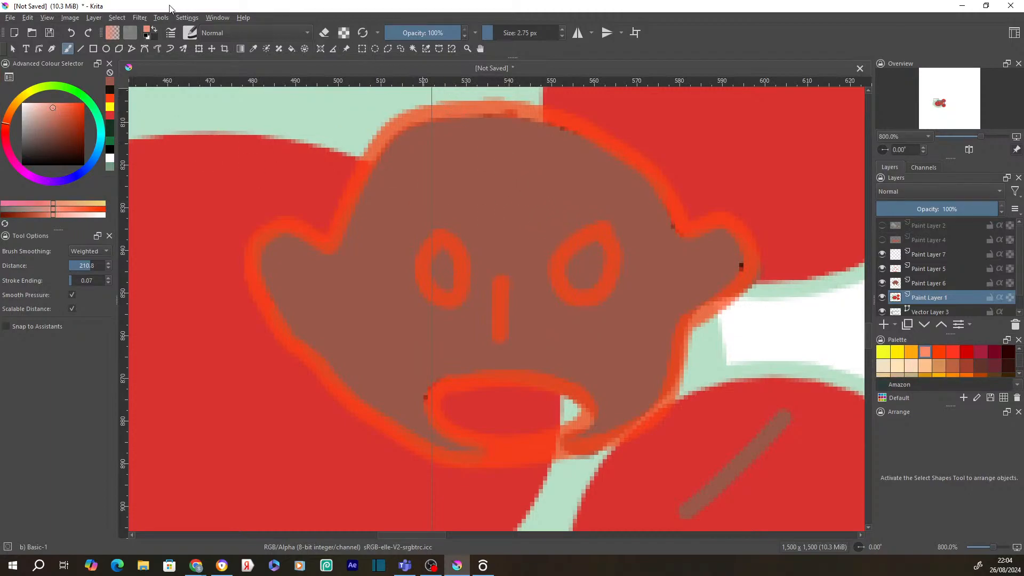
pyautogui.click(190, 33)
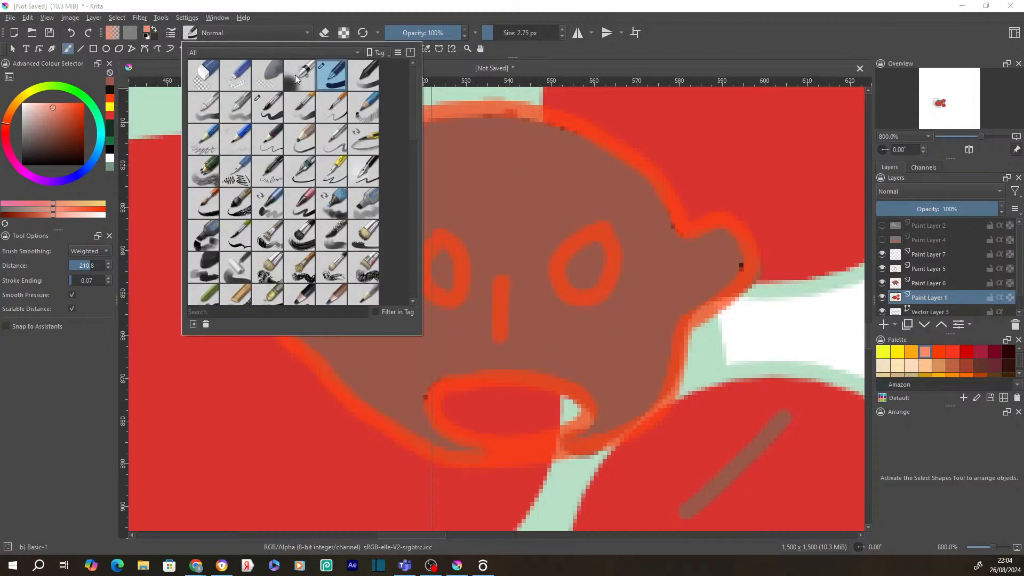
pyautogui.click(296, 74)
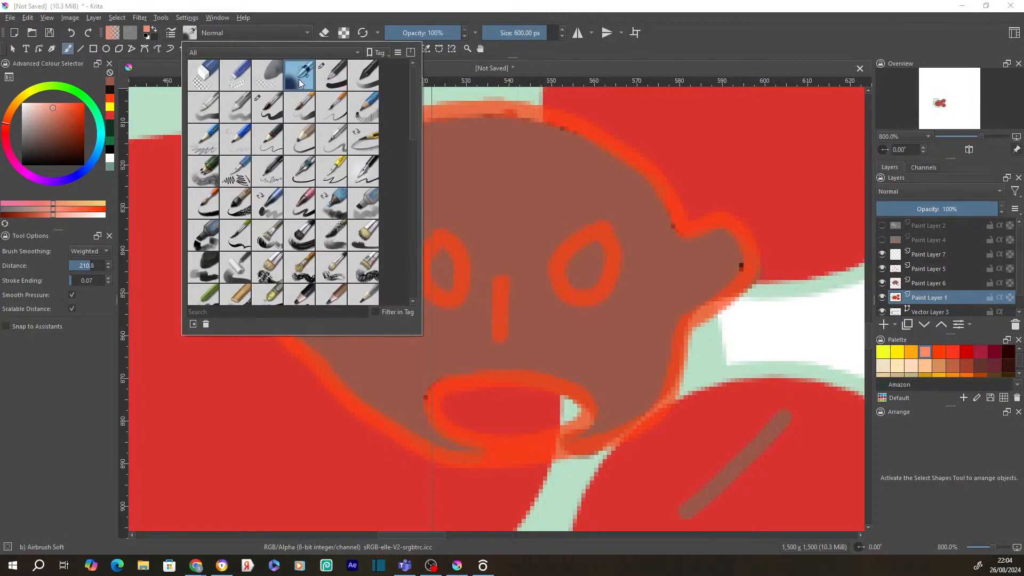
# - Add Paint Layer 8 and place it just below Paint Layer 7
pyautogui.click(537, 241)
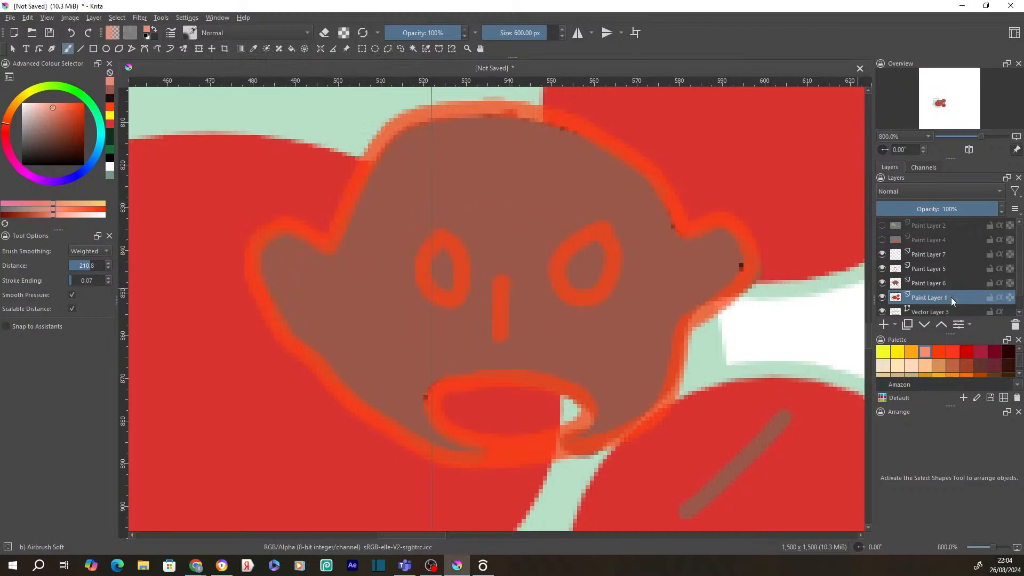
pyautogui.click(895, 324)
pyautogui.click(908, 340)
pyautogui.moveTo(913, 302); pyautogui.dragTo(914, 260)
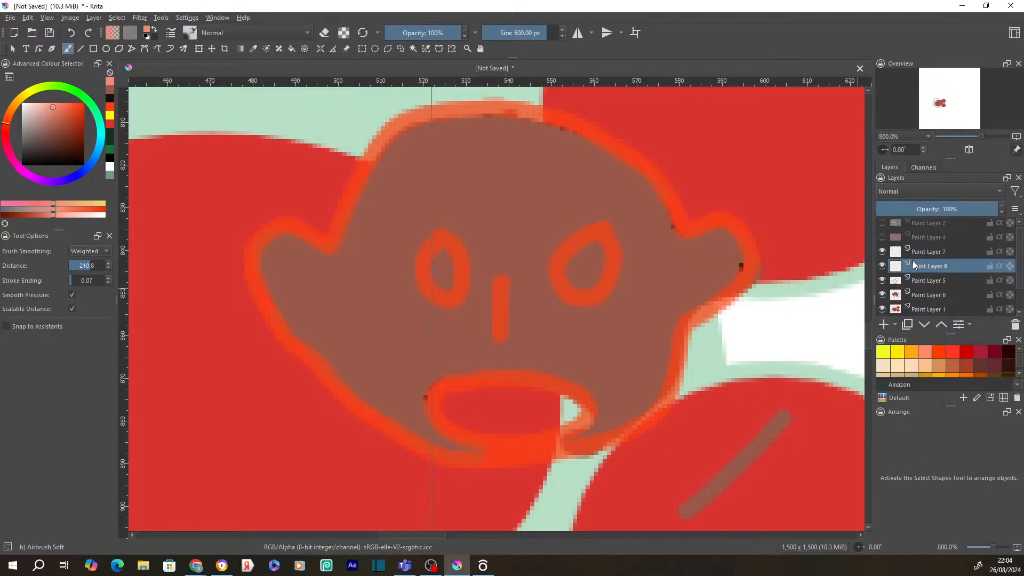
# - Test two salmon airbrush dabs on the face and undo both
pyautogui.click(501, 192)
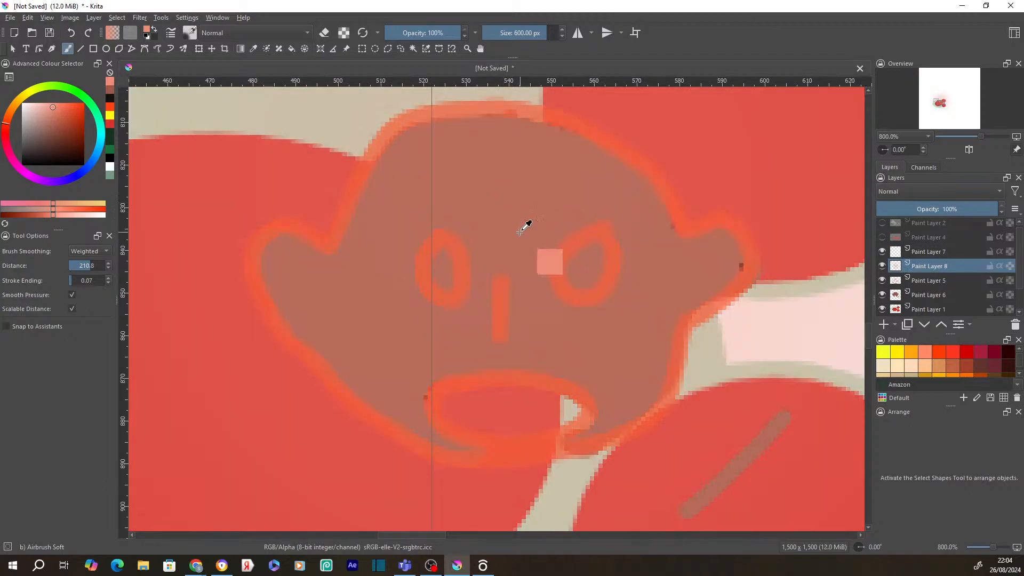
pyautogui.hotkey('ctrl', 'z')
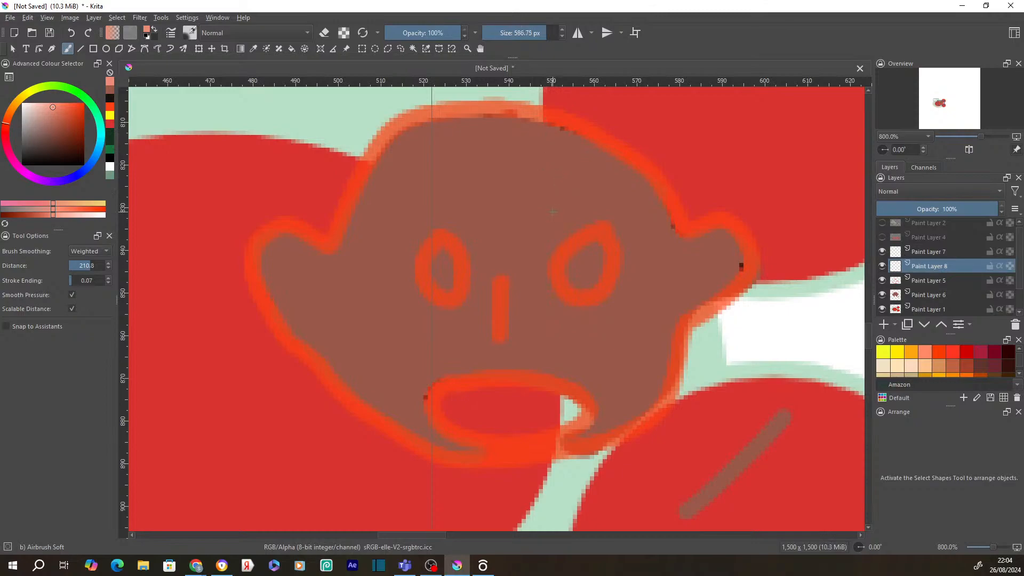
pyautogui.click(538, 211)
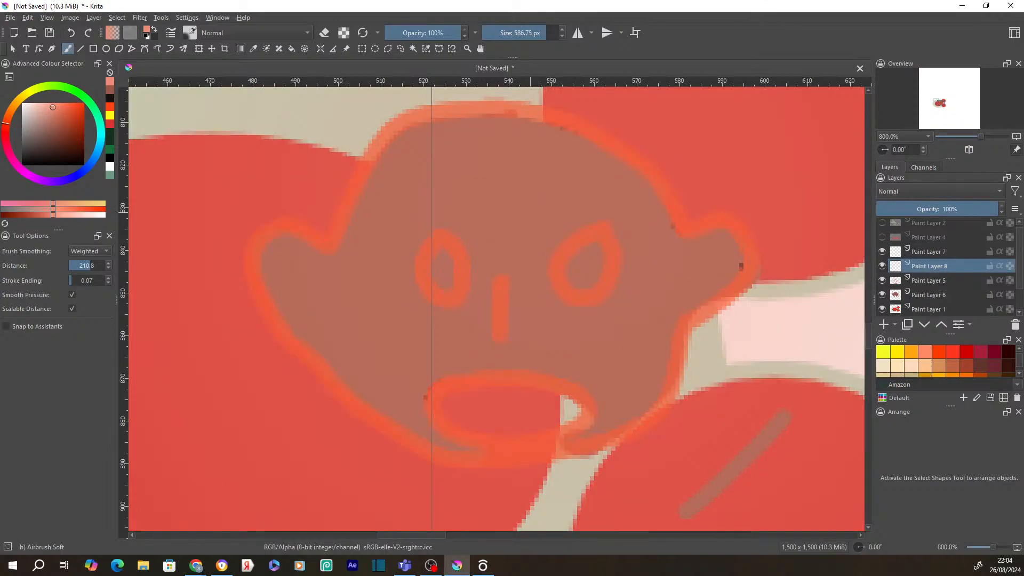
pyautogui.hotkey('ctrl', 'z')
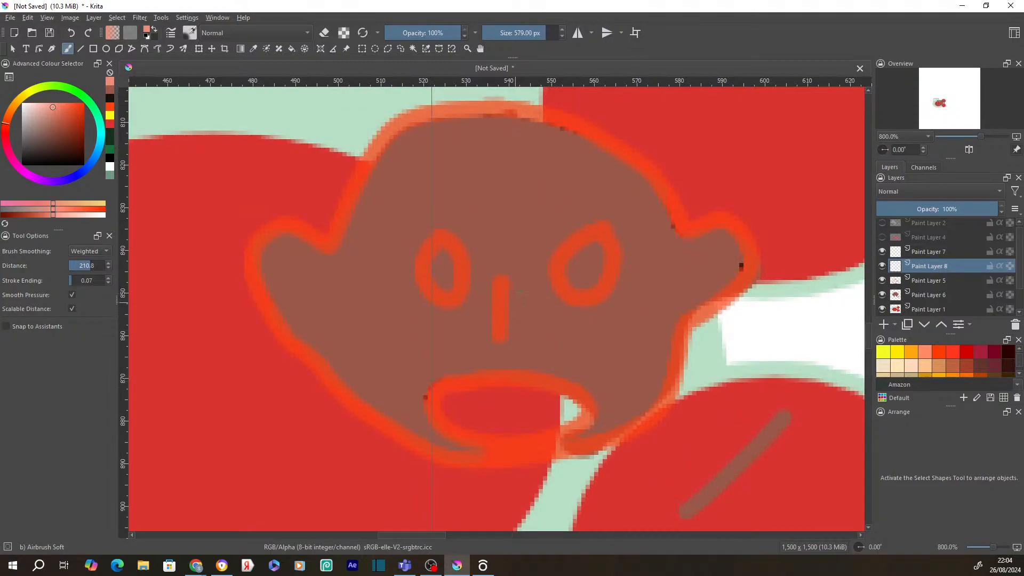
# - Sample the face's brown, shrink the airbrush to about 53 px, and soften the right eye's outline
pyautogui.moveTo(558, 33); pyautogui.dragTo(515, 33)
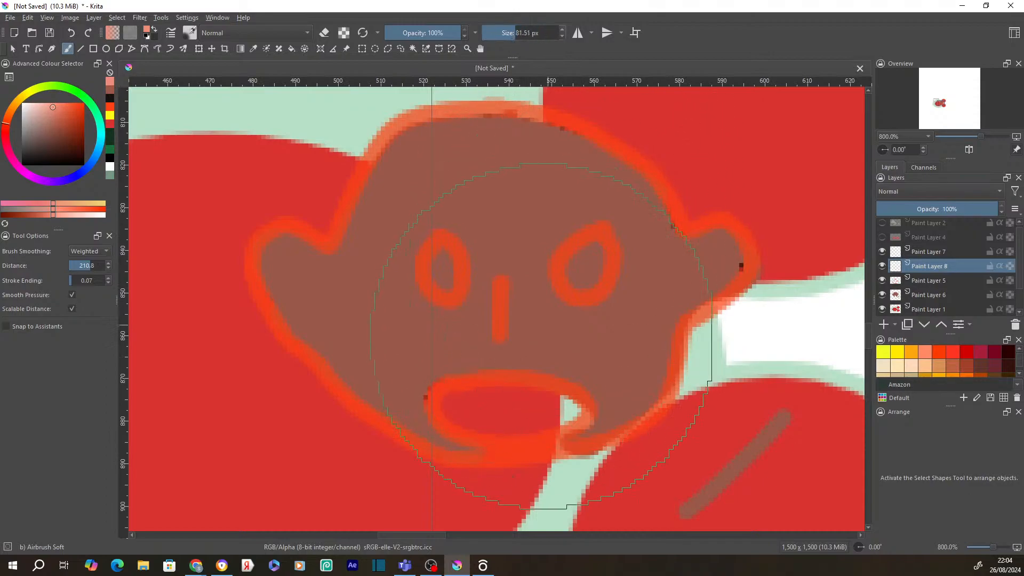
pyautogui.keyDown('ctrl'); pyautogui.click(511, 335); pyautogui.keyUp('ctrl')
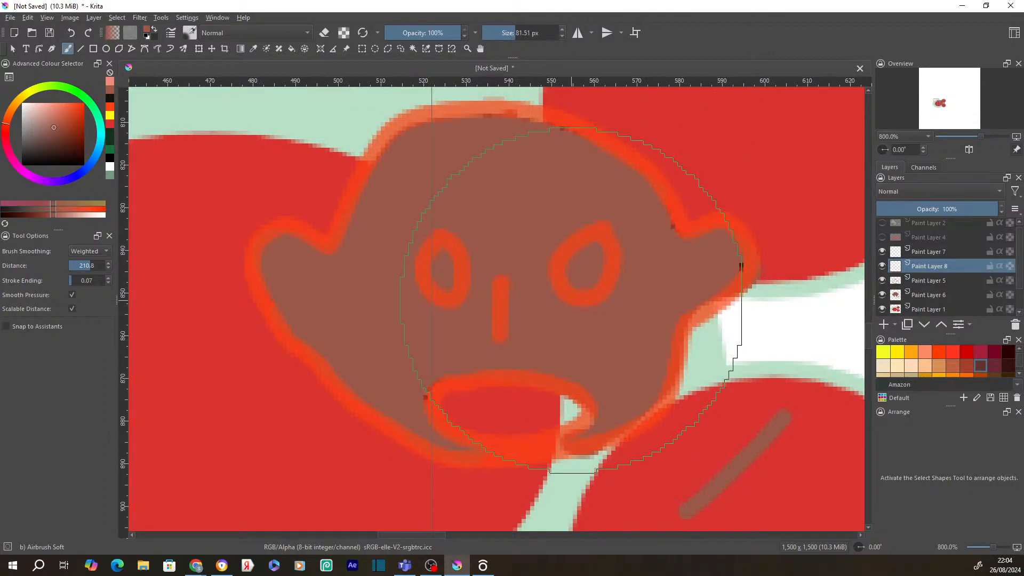
pyautogui.keyDown('shift'); pyautogui.moveTo(556, 291); pyautogui.dragTo(350, 291); pyautogui.keyUp('shift')
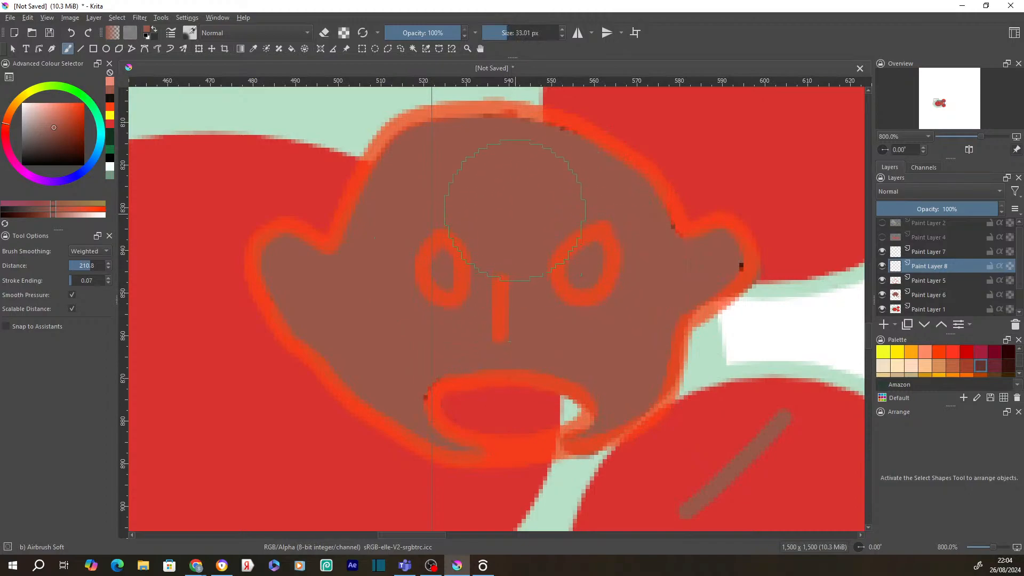
pyautogui.rightClick(507, 201)
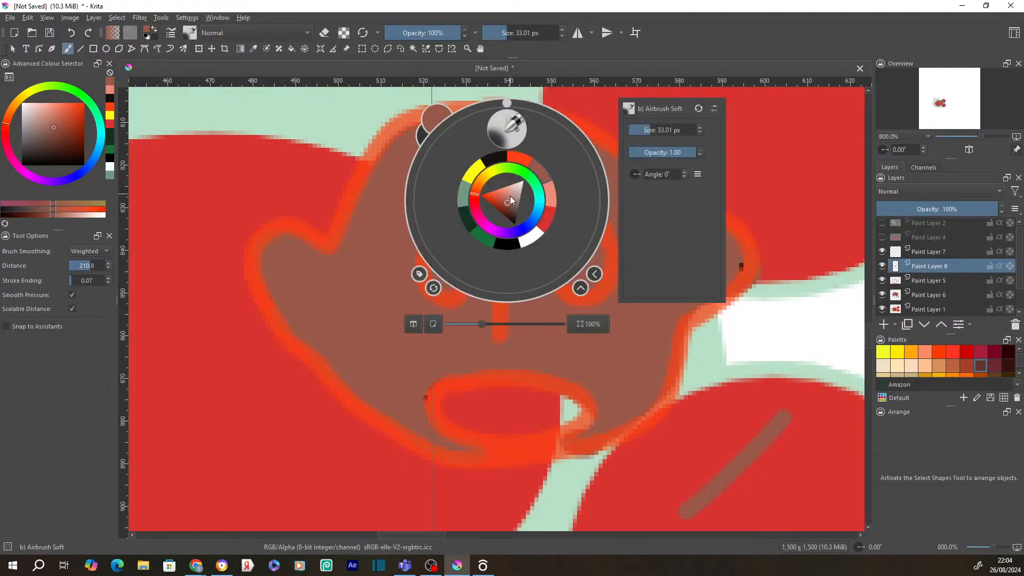
pyautogui.click(372, 217)
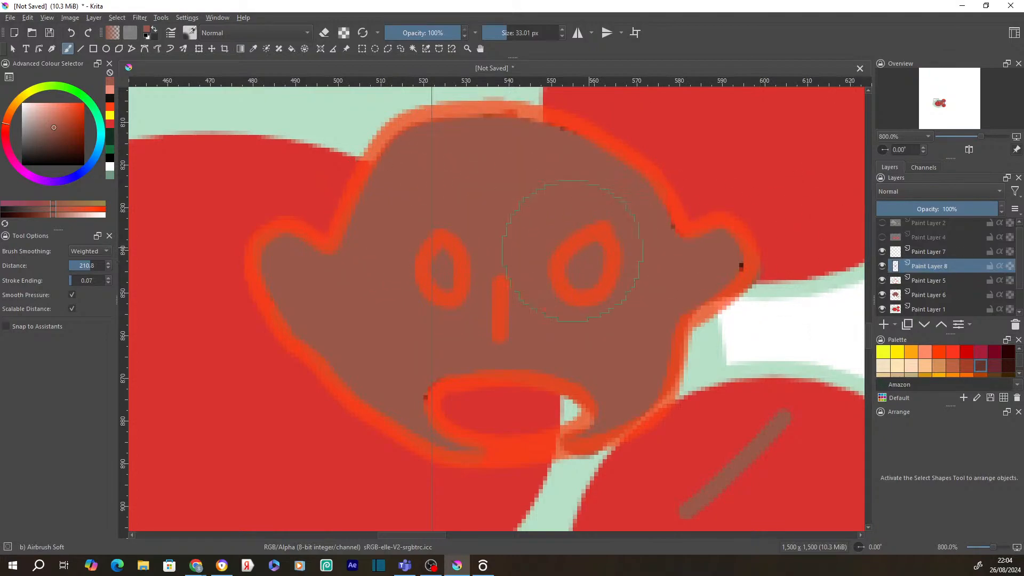
pyautogui.moveTo(568, 240); pyautogui.dragTo(575, 243)
# - Lighten the colour and airbrush highlights on the top of the head, forehead and both cheeks
pyautogui.moveTo(52, 127); pyautogui.dragTo(53, 112)
pyautogui.moveTo(525, 185)
pyautogui.mouseDown()
pyautogui.moveTo(541, 240)
pyautogui.moveTo(533, 194)
pyautogui.moveTo(472, 180)
pyautogui.moveTo(409, 193)
pyautogui.moveTo(493, 201)
pyautogui.moveTo(508, 230)
pyautogui.moveTo(498, 176)
pyautogui.moveTo(539, 195)
pyautogui.moveTo(540, 185)
pyautogui.moveTo(581, 186)
pyautogui.mouseUp()
pyautogui.moveTo(633, 352); pyautogui.dragTo(616, 340)
pyautogui.moveTo(423, 340); pyautogui.dragTo(392, 340)
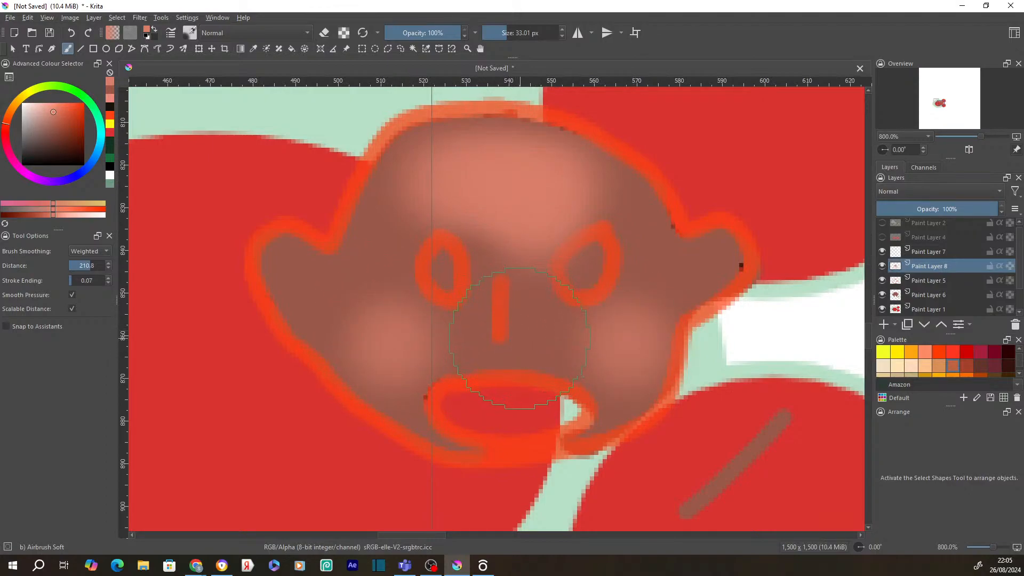
# - At 16 then 14 px, highlight the nose tip and between the eyes; add a pale pink streak upper right
pyautogui.keyDown('shift'); pyautogui.moveTo(520, 345); pyautogui.dragTo(449, 344); pyautogui.keyUp('shift')
pyautogui.click(476, 350)
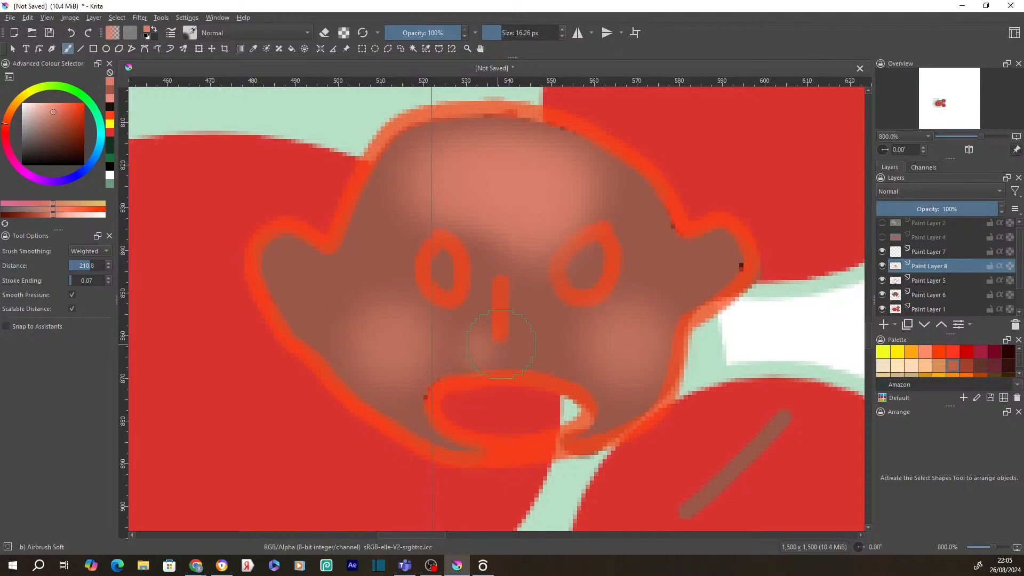
pyautogui.click(515, 343)
pyautogui.keyDown('shift'); pyautogui.moveTo(520, 348); pyautogui.dragTo(510, 349); pyautogui.keyUp('shift')
pyautogui.moveTo(501, 252)
pyautogui.mouseDown()
pyautogui.moveTo(514, 279)
pyautogui.moveTo(528, 255)
pyautogui.moveTo(484, 233)
pyautogui.moveTo(527, 199)
pyautogui.moveTo(518, 179)
pyautogui.moveTo(484, 179)
pyautogui.moveTo(490, 214)
pyautogui.mouseUp()
pyautogui.moveTo(488, 226); pyautogui.dragTo(514, 225)
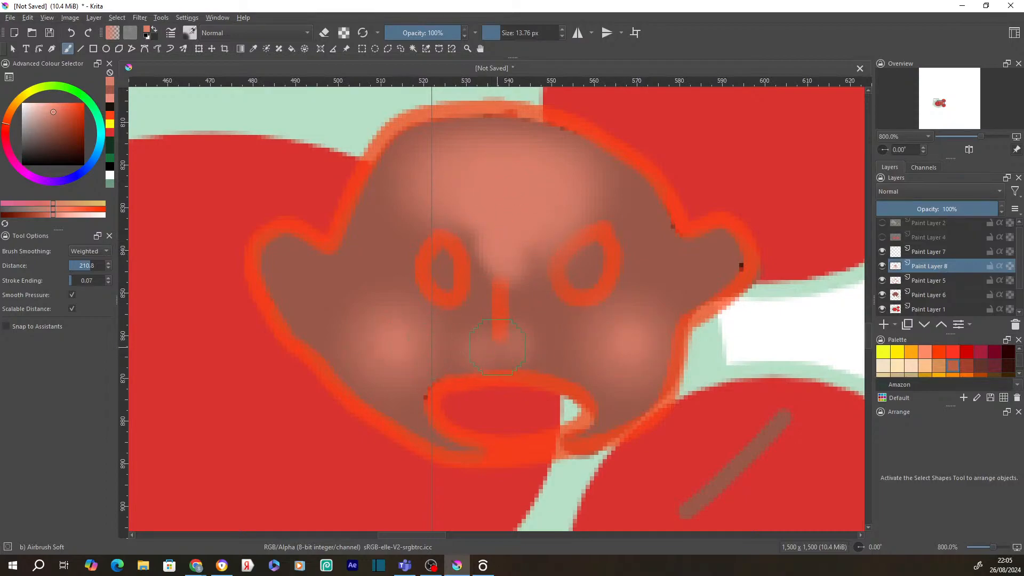
pyautogui.keyDown('shift'); pyautogui.moveTo(499, 346); pyautogui.dragTo(475, 346); pyautogui.keyUp('shift')
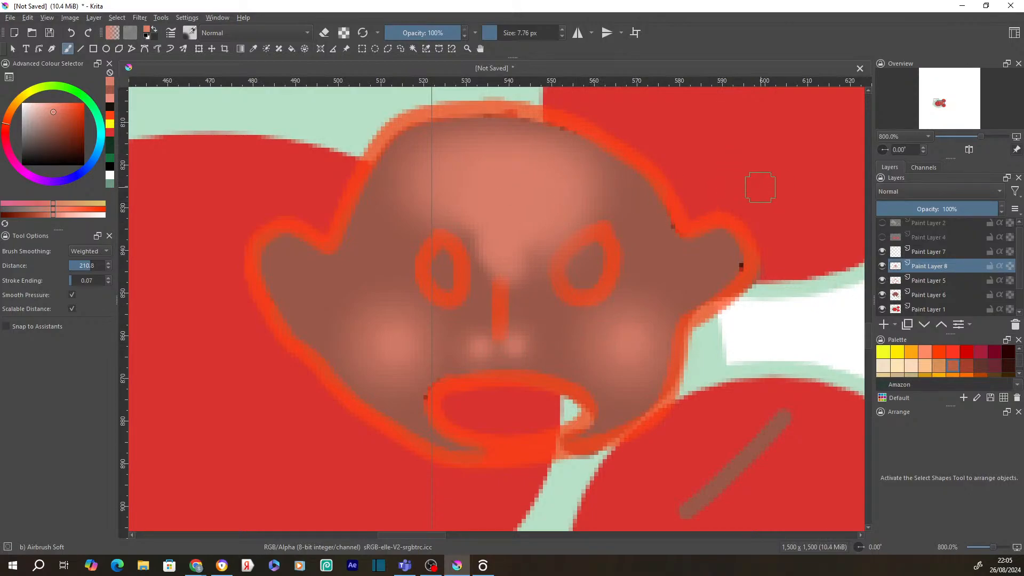
pyautogui.moveTo(717, 156)
pyautogui.mouseDown()
pyautogui.moveTo(764, 219)
pyautogui.moveTo(709, 153)
pyautogui.mouseUp()
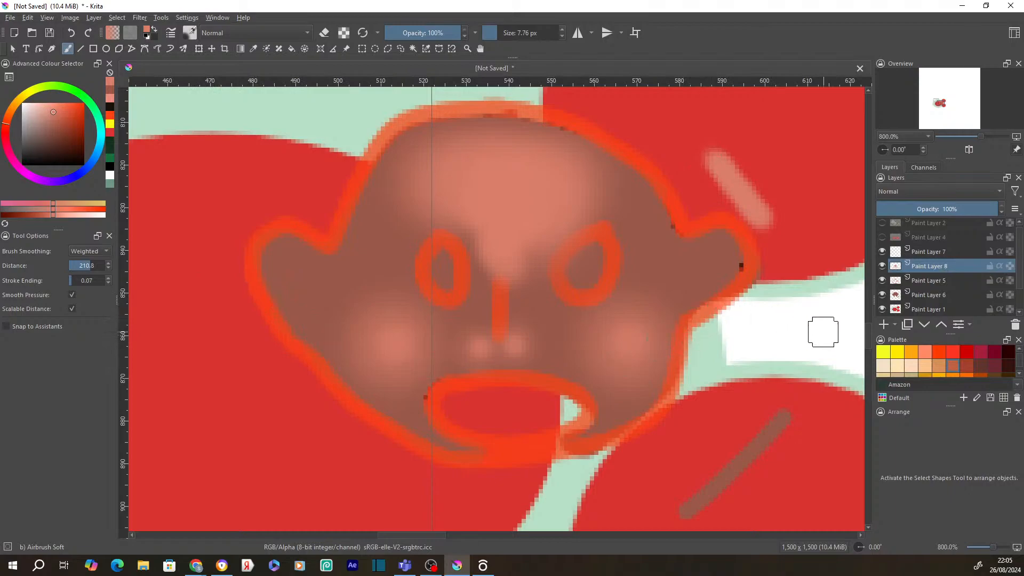
# - Hide the Background layer and try a pink stroke down from the streak, then undo it
pyautogui.scroll(-1, 905, 300)
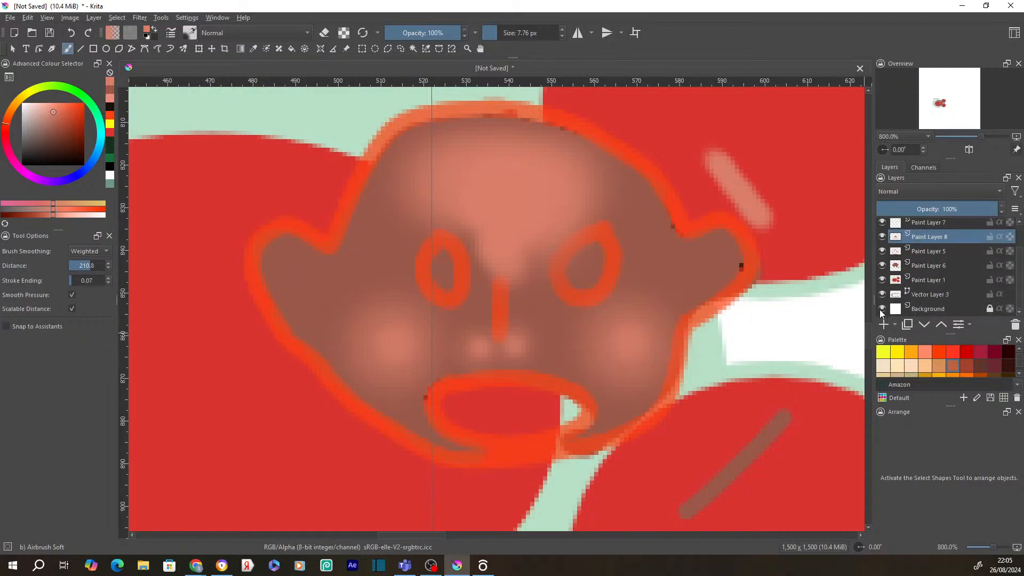
pyautogui.click(881, 309)
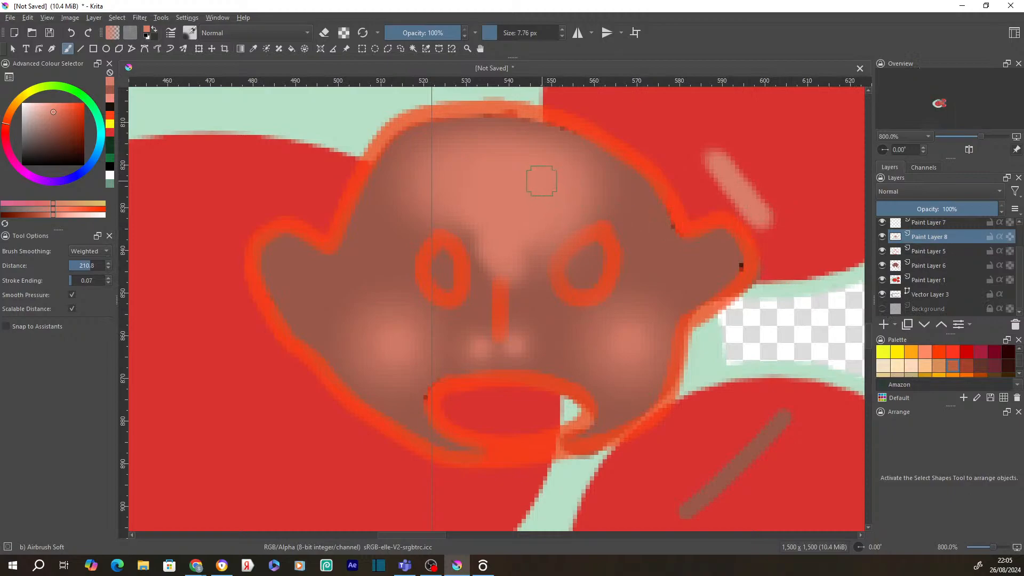
pyautogui.moveTo(777, 194)
pyautogui.mouseDown()
pyautogui.moveTo(759, 257)
pyautogui.moveTo(764, 342)
pyautogui.moveTo(798, 267)
pyautogui.moveTo(747, 229)
pyautogui.mouseUp()
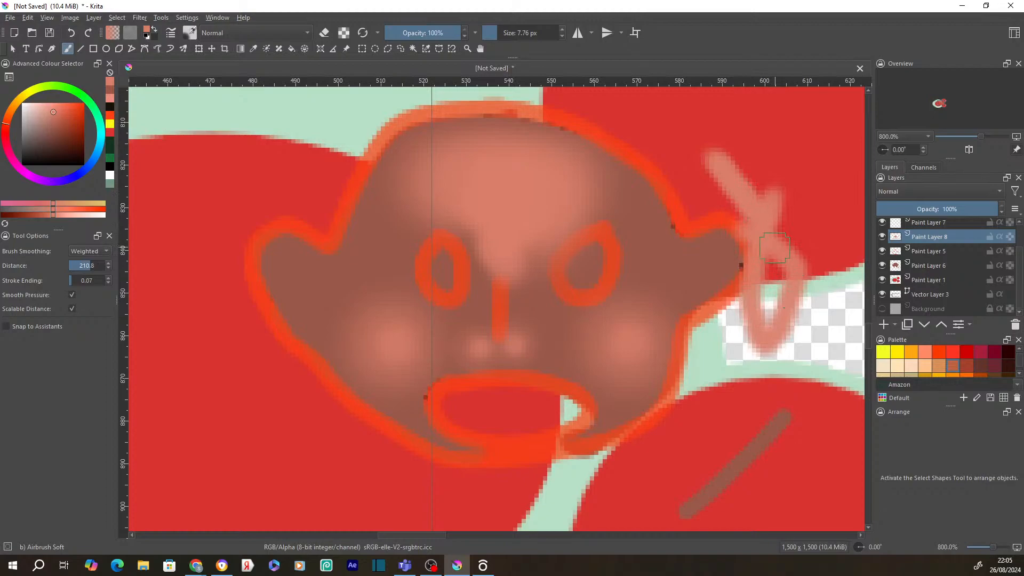
pyautogui.hotkey('ctrl', 'z')
pyautogui.hotkey('ctrl', 'z')
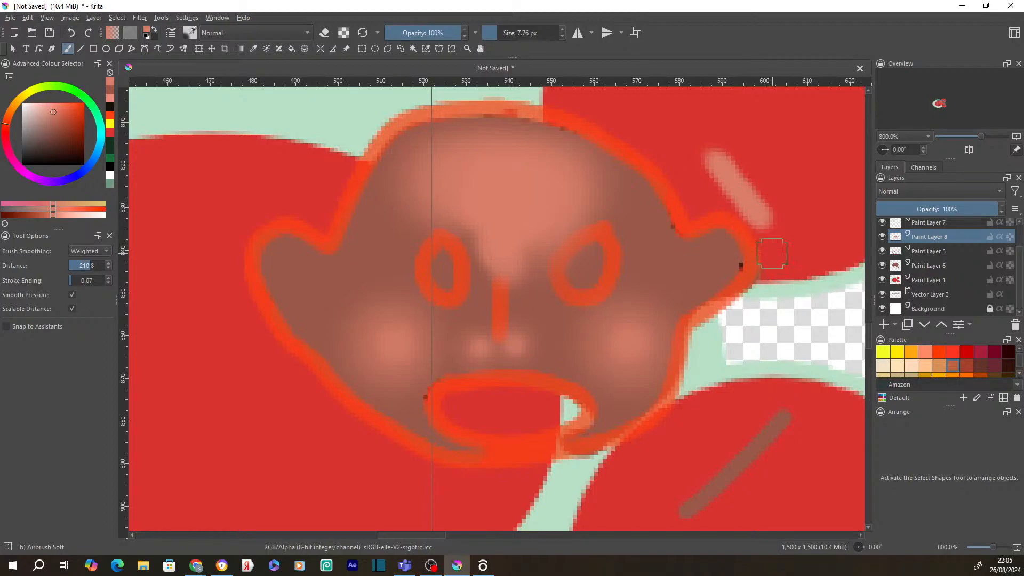
# - Try and undo a vertical pale pink stroke, then hide another lower layer to check its contribution
pyautogui.click(883, 308)
pyautogui.moveTo(815, 231)
pyautogui.mouseDown()
pyautogui.moveTo(818, 297)
pyautogui.moveTo(805, 304)
pyautogui.mouseUp()
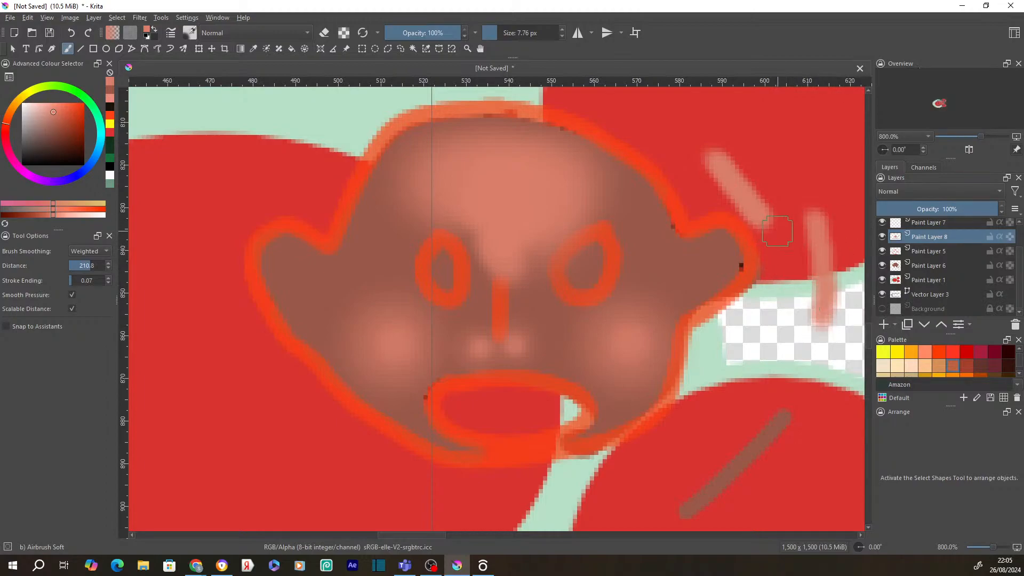
pyautogui.hotkey('ctrl', 'z')
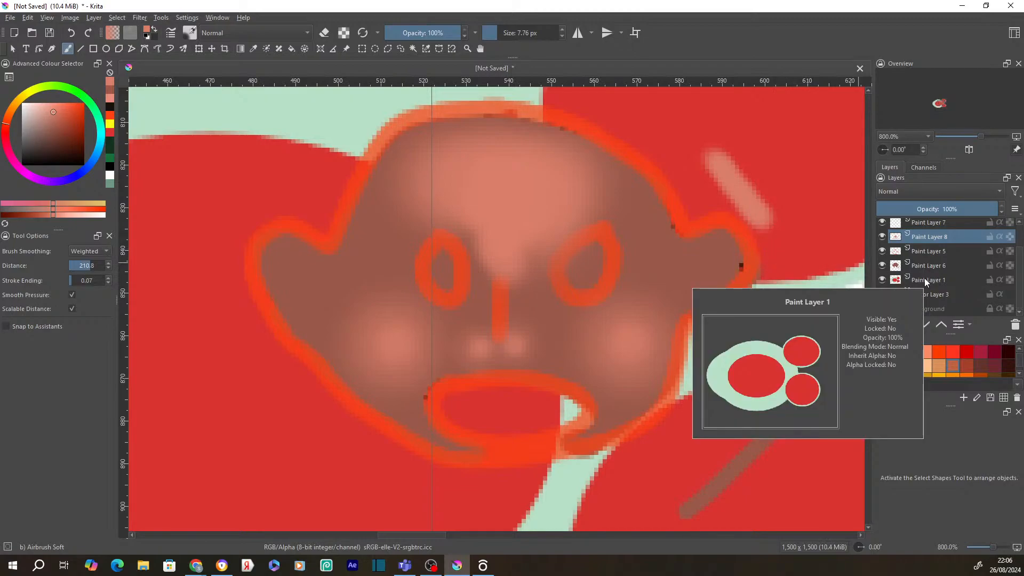
pyautogui.moveTo(901, 293)
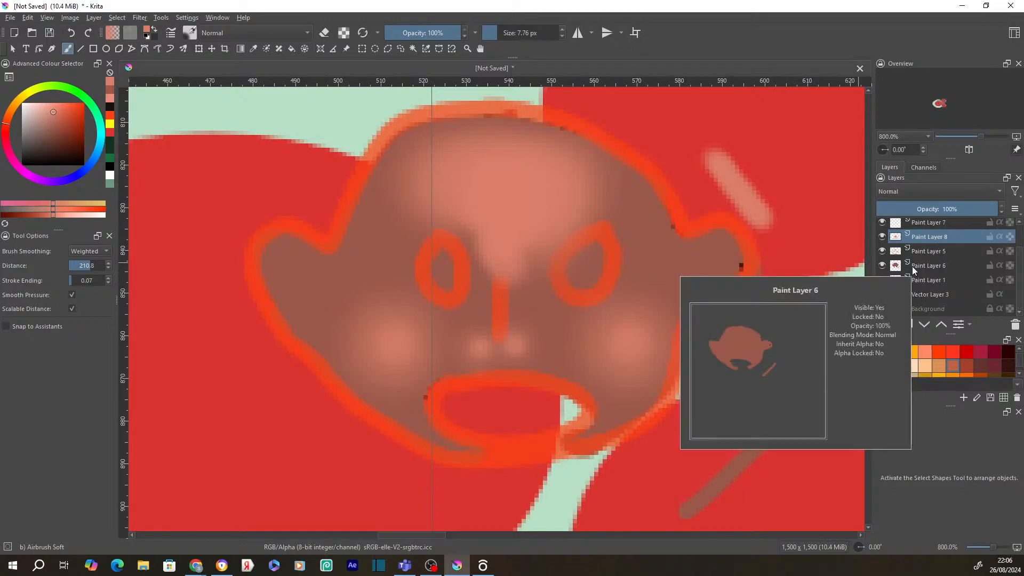
pyautogui.click(882, 295)
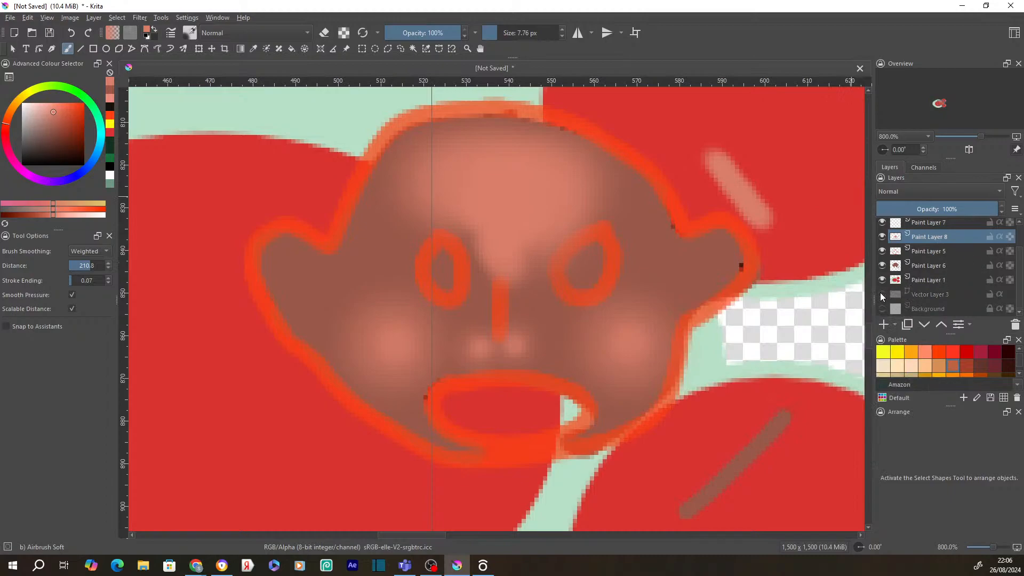
# - Hide the orange outline layer and toggle Paint Layer 8's visibility and transparency lock
pyautogui.click(881, 250)
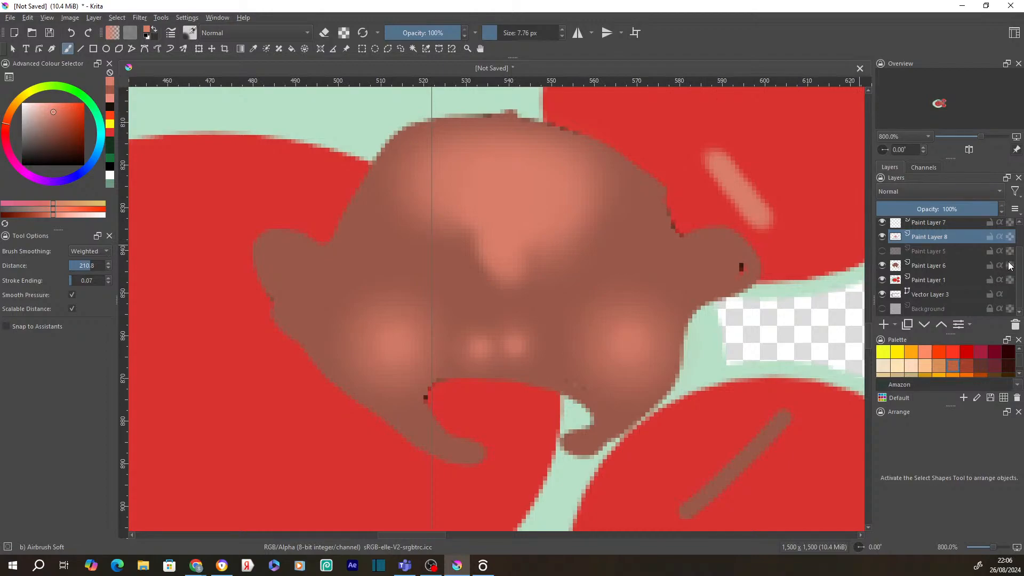
pyautogui.click(1009, 238)
pyautogui.click(883, 237)
pyautogui.click(884, 236)
pyautogui.click(1011, 237)
pyautogui.click(1010, 237)
# - Airbrush pink strokes over the head and right side, undoing the unwanted ones
pyautogui.moveTo(645, 216)
pyautogui.mouseDown()
pyautogui.moveTo(688, 318)
pyautogui.moveTo(642, 309)
pyautogui.moveTo(766, 312)
pyautogui.moveTo(814, 398)
pyautogui.moveTo(787, 447)
pyautogui.moveTo(666, 481)
pyautogui.moveTo(632, 507)
pyautogui.moveTo(413, 496)
pyautogui.moveTo(322, 353)
pyautogui.moveTo(349, 302)
pyautogui.moveTo(430, 265)
pyautogui.moveTo(375, 144)
pyautogui.moveTo(317, 151)
pyautogui.moveTo(258, 205)
pyautogui.moveTo(446, 143)
pyautogui.moveTo(556, 134)
pyautogui.moveTo(632, 172)
pyautogui.moveTo(769, 295)
pyautogui.moveTo(798, 390)
pyautogui.moveTo(788, 430)
pyautogui.moveTo(727, 256)
pyautogui.moveTo(771, 370)
pyautogui.moveTo(755, 326)
pyautogui.moveTo(614, 243)
pyautogui.moveTo(707, 279)
pyautogui.moveTo(806, 414)
pyautogui.moveTo(780, 262)
pyautogui.moveTo(836, 408)
pyautogui.moveTo(794, 274)
pyautogui.moveTo(852, 425)
pyautogui.moveTo(852, 269)
pyautogui.moveTo(769, 190)
pyautogui.moveTo(800, 256)
pyautogui.moveTo(823, 374)
pyautogui.moveTo(829, 258)
pyautogui.moveTo(825, 382)
pyautogui.moveTo(817, 287)
pyautogui.moveTo(806, 337)
pyautogui.moveTo(737, 200)
pyautogui.moveTo(781, 333)
pyautogui.moveTo(778, 286)
pyautogui.moveTo(812, 260)
pyautogui.moveTo(806, 225)
pyautogui.moveTo(764, 248)
pyautogui.moveTo(800, 300)
pyautogui.moveTo(855, 281)
pyautogui.moveTo(855, 270)
pyautogui.moveTo(820, 279)
pyautogui.moveTo(829, 279)
pyautogui.moveTo(769, 262)
pyautogui.mouseUp()
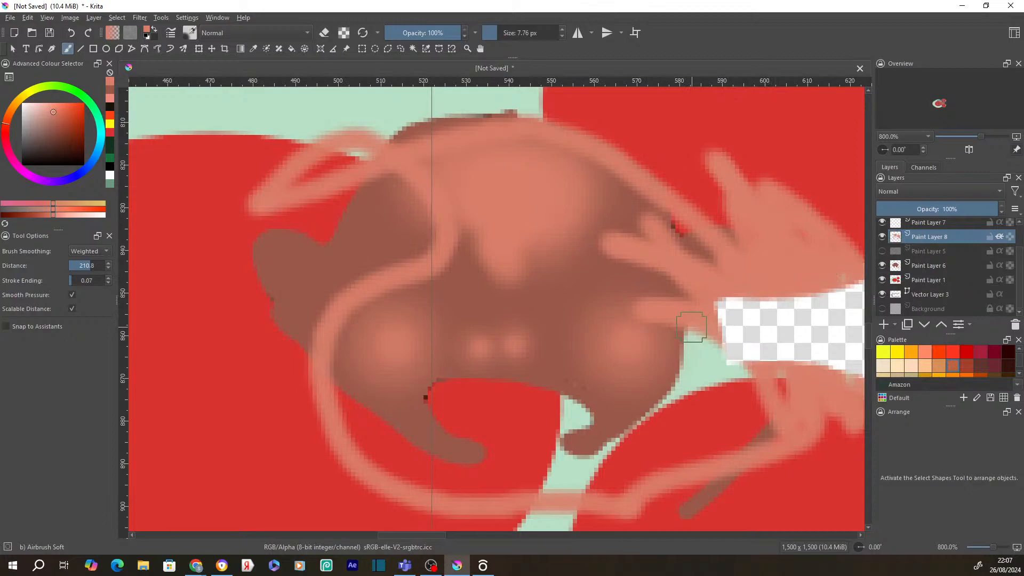
pyautogui.hotkey('ctrl', 'z')
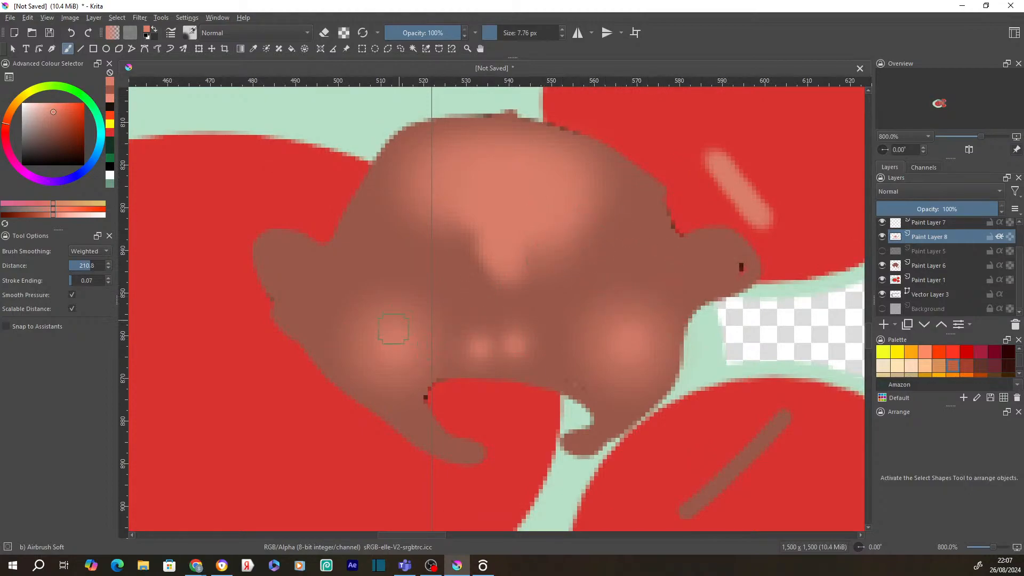
pyautogui.moveTo(787, 221); pyautogui.dragTo(831, 371)
pyautogui.moveTo(807, 220)
pyautogui.mouseDown()
pyautogui.moveTo(853, 464)
pyautogui.moveTo(764, 194)
pyautogui.moveTo(817, 419)
pyautogui.moveTo(767, 240)
pyautogui.moveTo(783, 431)
pyautogui.moveTo(700, 265)
pyautogui.moveTo(713, 184)
pyautogui.moveTo(754, 384)
pyautogui.moveTo(717, 386)
pyautogui.moveTo(669, 444)
pyautogui.moveTo(694, 427)
pyautogui.mouseUp()
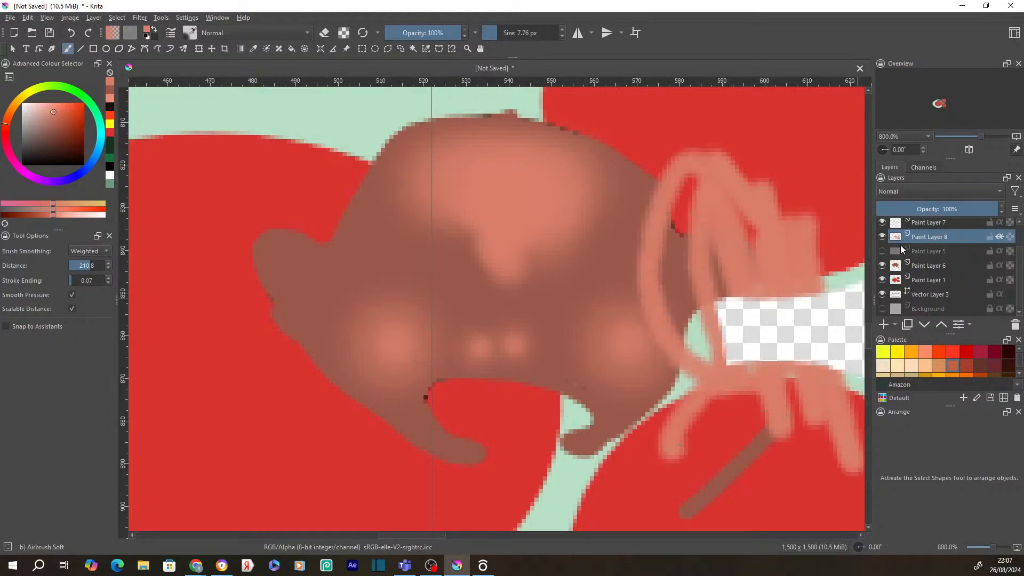
pyautogui.scroll(1, 930, 248)
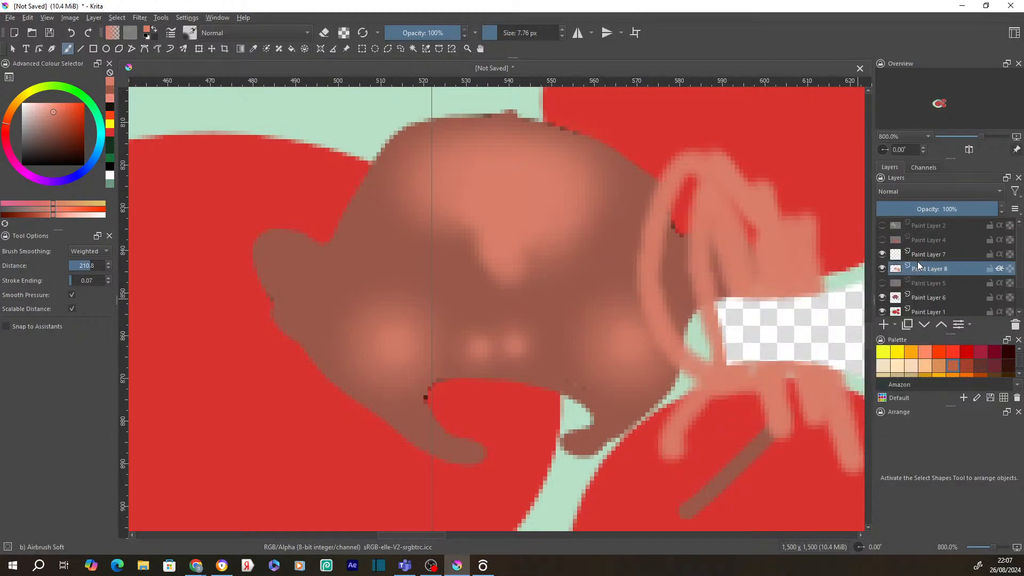
pyautogui.hotkey('ctrl', 'z')
pyautogui.hotkey('ctrl', 'z')
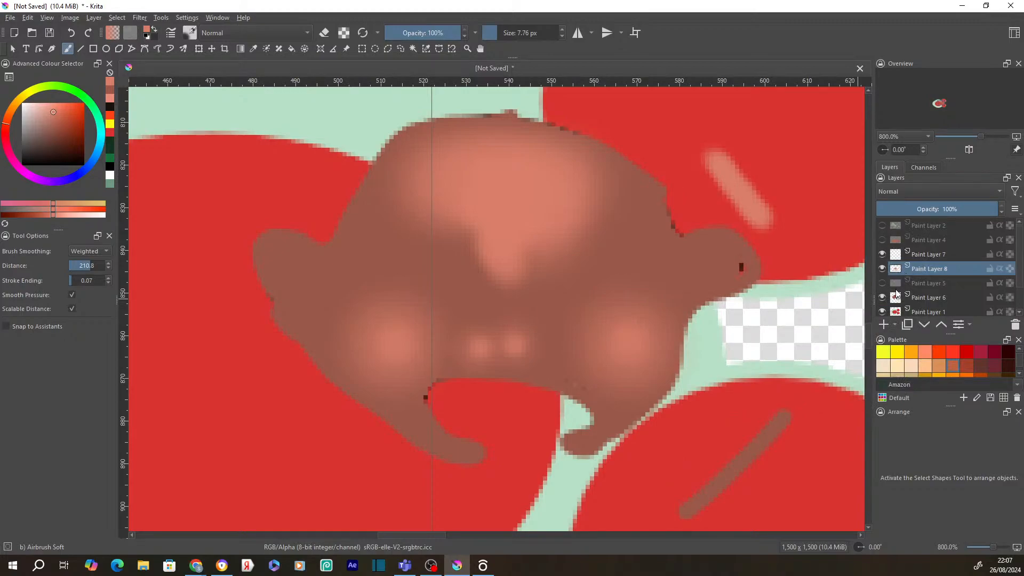
# - Hide the brown figure on Paint Layer 6, the outline sketch and Paint Layer 8's pink blobs, keeping Paint Layer 7 shown
pyautogui.click(883, 296)
pyautogui.click(882, 283)
pyautogui.click(883, 281)
pyautogui.click(883, 297)
pyautogui.click(883, 298)
pyautogui.click(881, 254)
pyautogui.click(882, 254)
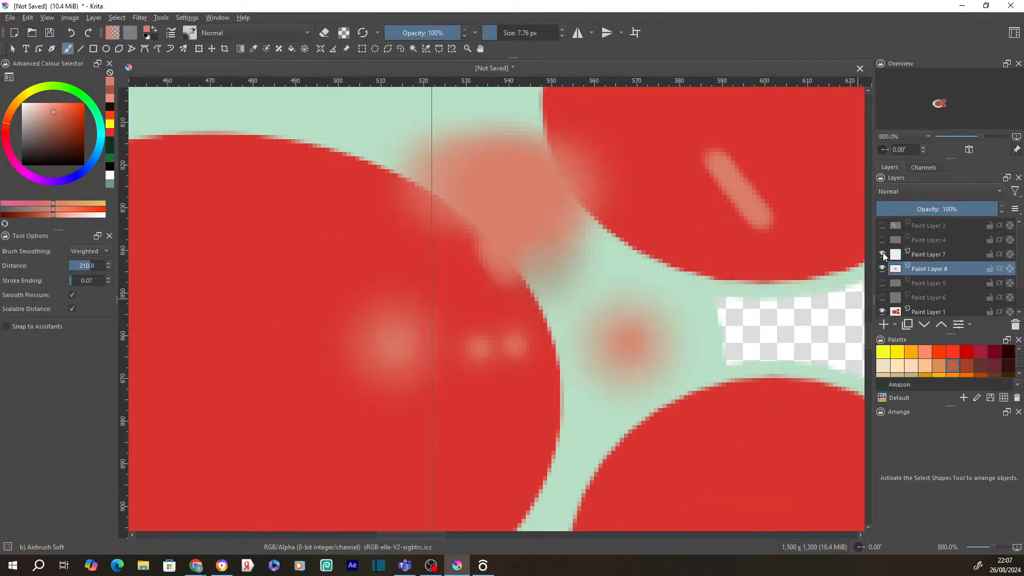
pyautogui.click(882, 269)
pyautogui.scroll(-2, 882, 273)
pyautogui.scroll(-6, 599, 221)
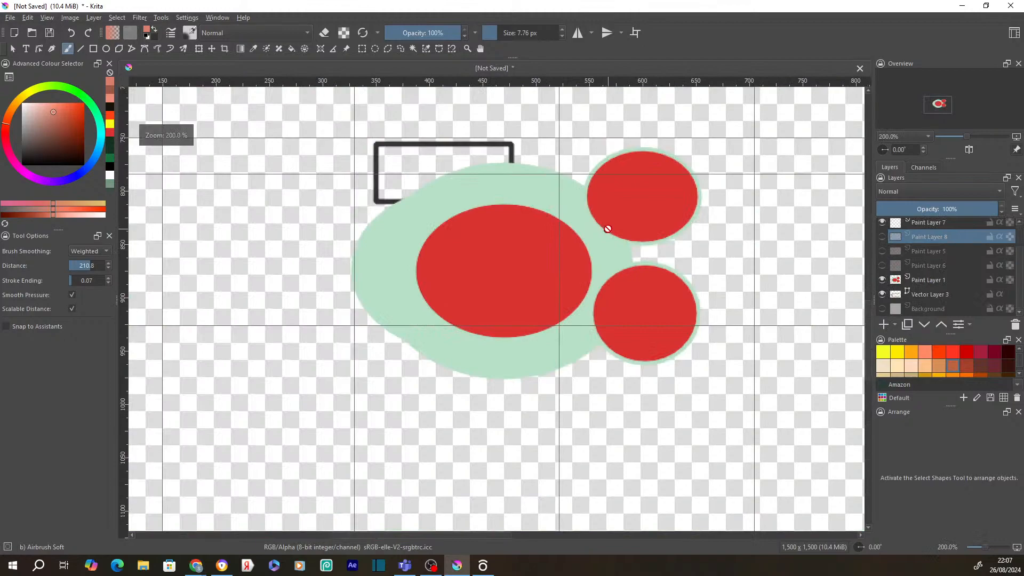
pyautogui.scroll(2, 608, 217)
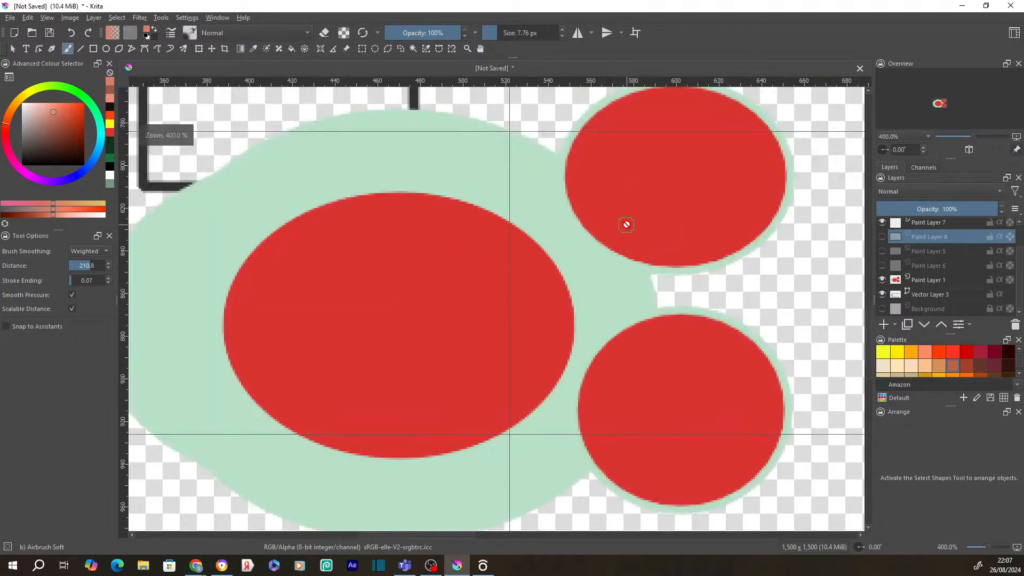
# - Keep Vector Layer 3's dark rectangle visible, hide the red and green shapes, and show Paint Layer 8 as the active layer
pyautogui.click(932, 293)
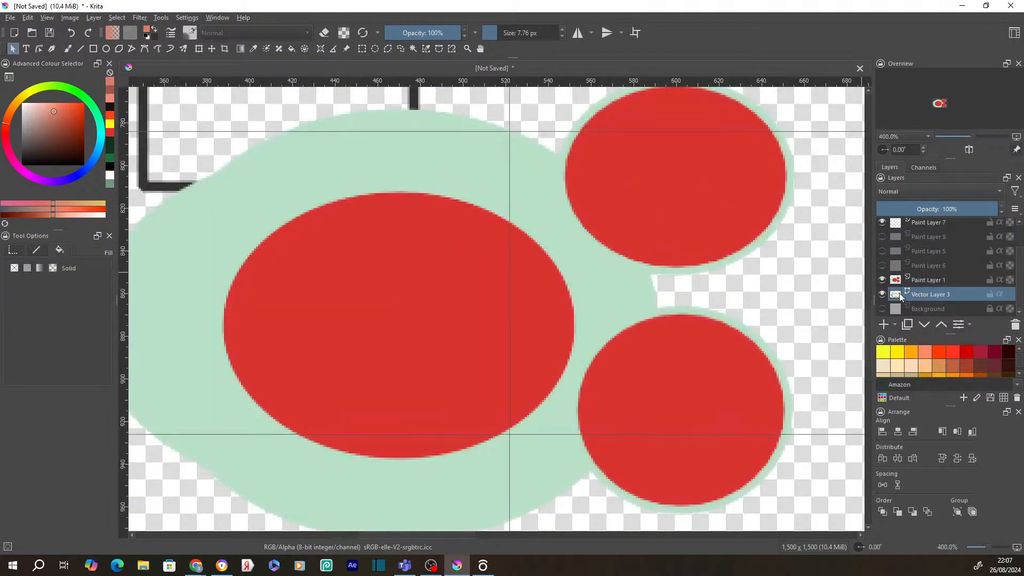
pyautogui.click(883, 294)
pyautogui.click(883, 293)
pyautogui.click(882, 277)
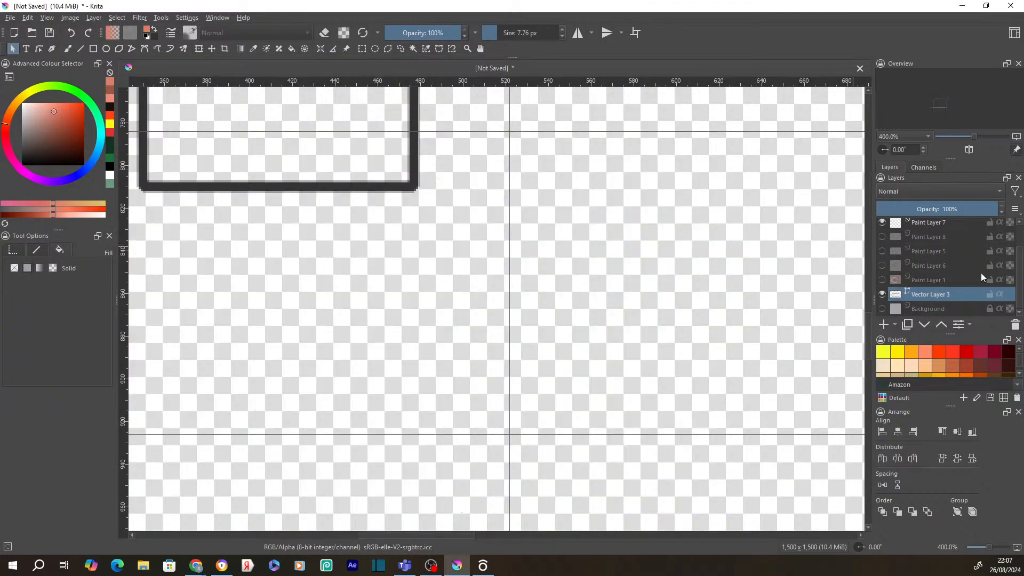
pyautogui.click(925, 251)
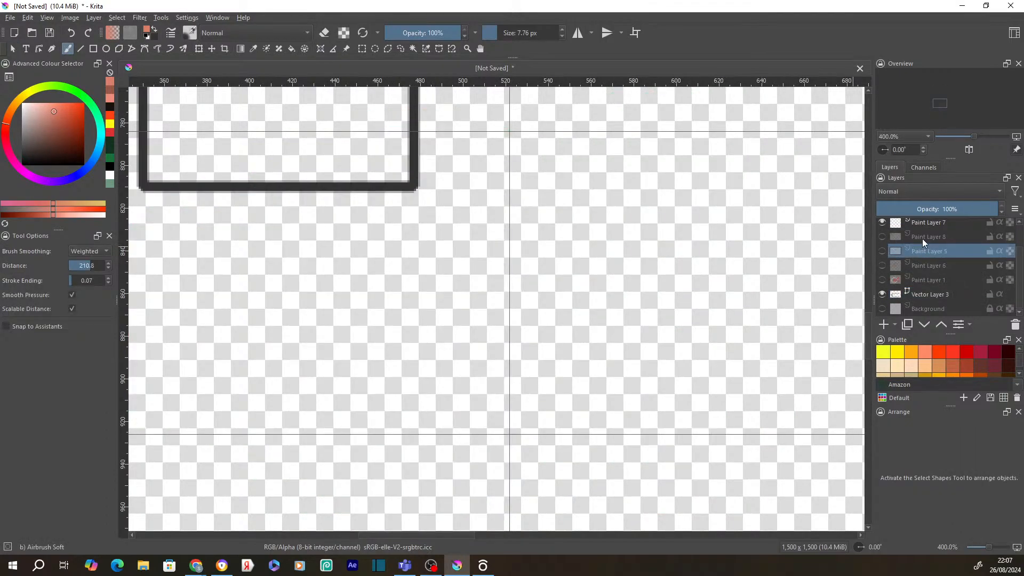
pyautogui.click(921, 239)
pyautogui.click(883, 236)
# - Paint a curved airbrush stroke on Paint Layer 8 and enable Inherit Alpha to clip it to the frame
pyautogui.moveTo(450, 158)
pyautogui.mouseDown()
pyautogui.moveTo(377, 206)
pyautogui.moveTo(377, 221)
pyautogui.moveTo(385, 215)
pyautogui.mouseUp()
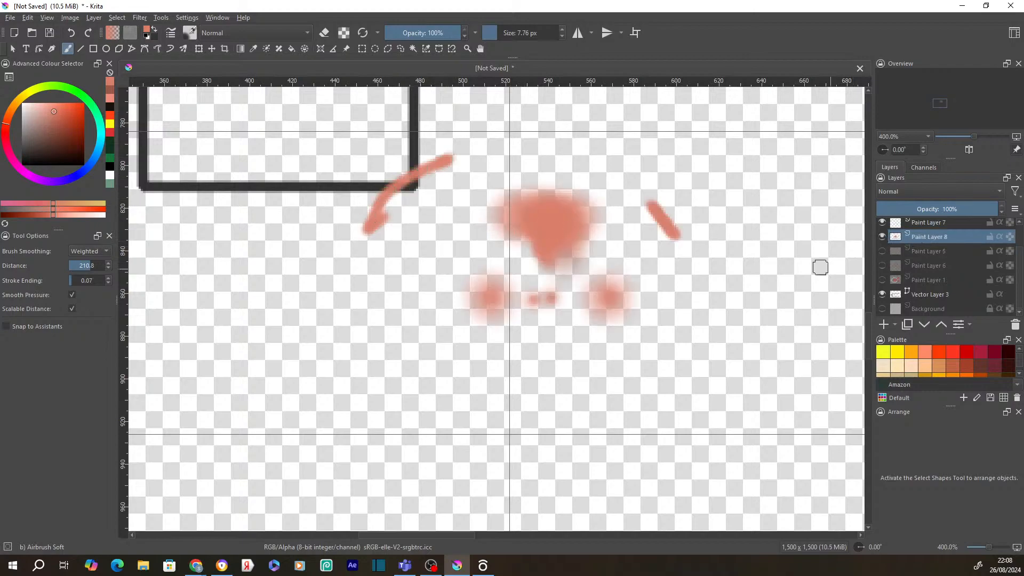
pyautogui.click(1001, 237)
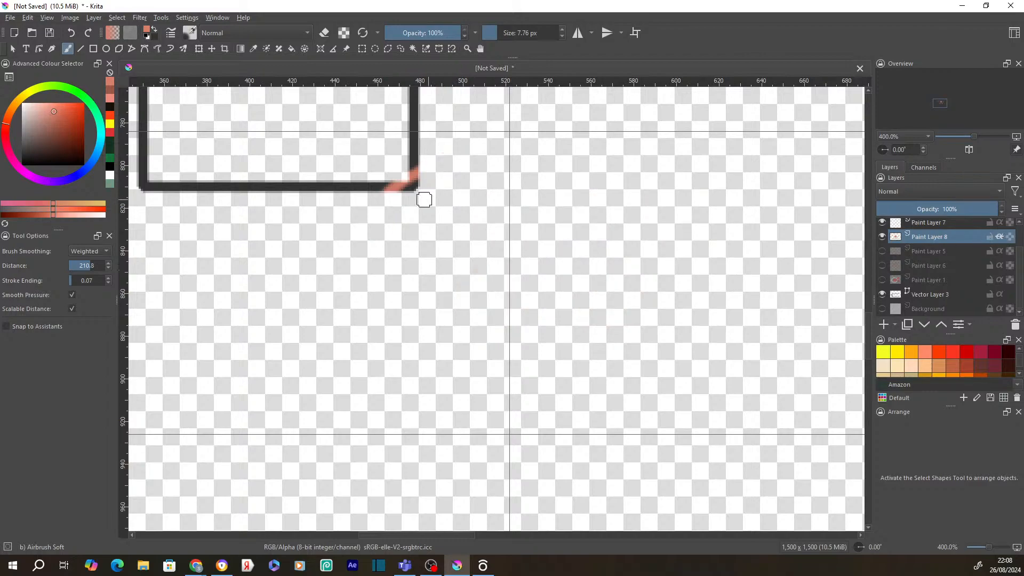
pyautogui.scroll(-1, 446, 204)
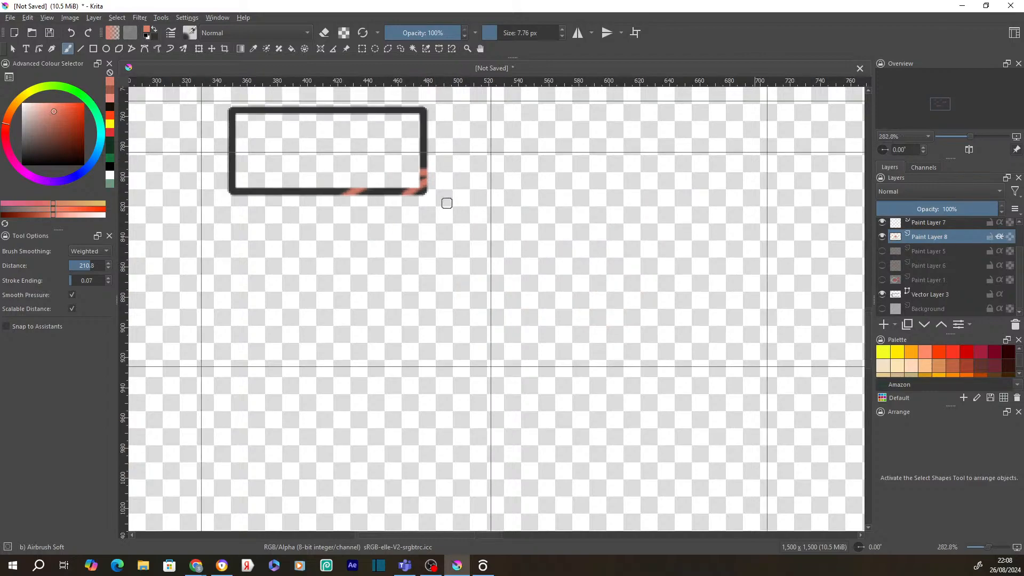
# - Paint diagonal pink stripes across the frame's bottom, left, right and top edges and corners
pyautogui.moveTo(408, 153)
pyautogui.mouseDown()
pyautogui.moveTo(247, 222)
pyautogui.moveTo(404, 161)
pyautogui.moveTo(455, 128)
pyautogui.moveTo(270, 167)
pyautogui.mouseUp()
pyautogui.moveTo(376, 167)
pyautogui.mouseDown()
pyautogui.moveTo(444, 96)
pyautogui.moveTo(188, 172)
pyautogui.moveTo(302, 104)
pyautogui.moveTo(202, 137)
pyautogui.mouseUp()
pyautogui.moveTo(258, 100); pyautogui.dragTo(195, 122)
pyautogui.moveTo(378, 99); pyautogui.dragTo(328, 123)
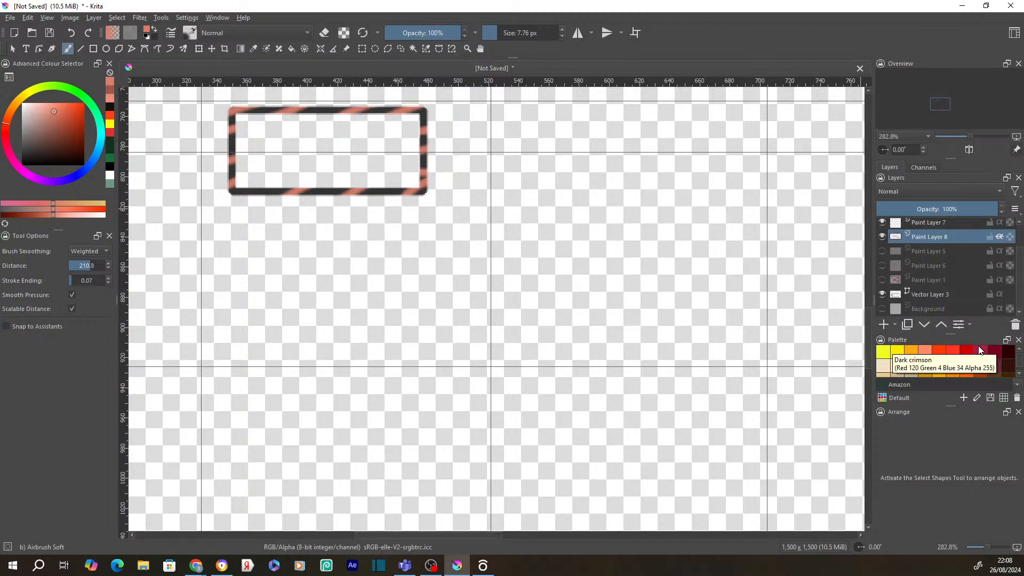
pyautogui.moveTo(931, 303)
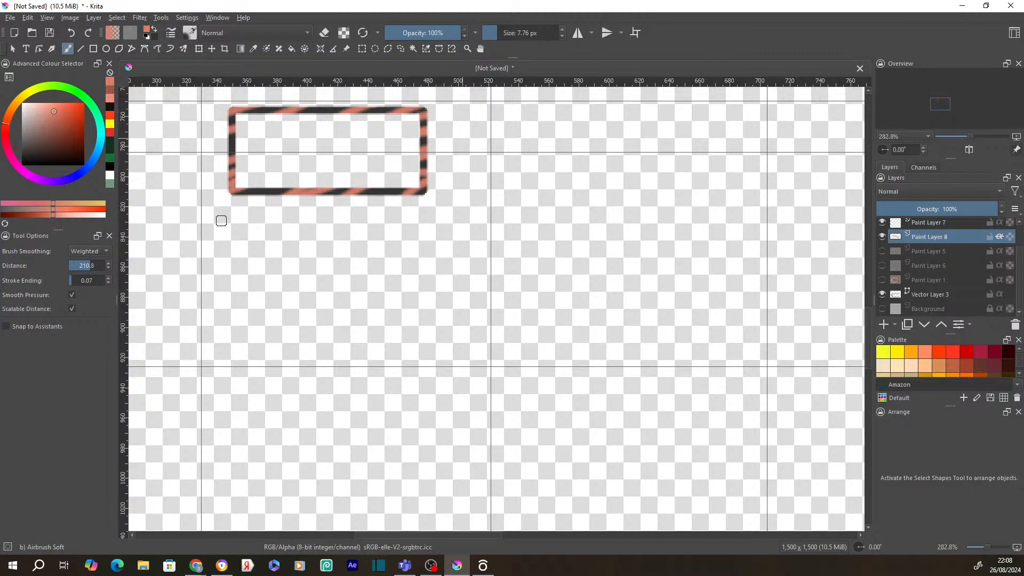
pyautogui.moveTo(451, 129); pyautogui.dragTo(212, 221)
pyautogui.moveTo(452, 134); pyautogui.dragTo(240, 214)
# - Enlarge the dark frame on Vector Layer 3 from its bottom-left corner and shift it slightly right
pyautogui.click(926, 294)
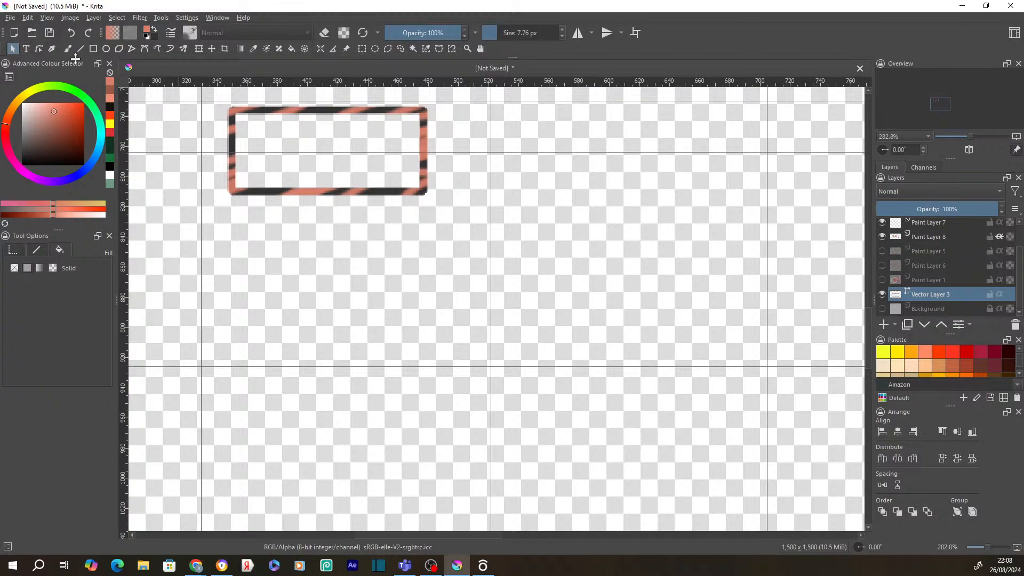
pyautogui.click(199, 49)
pyautogui.moveTo(229, 194); pyautogui.dragTo(196, 220)
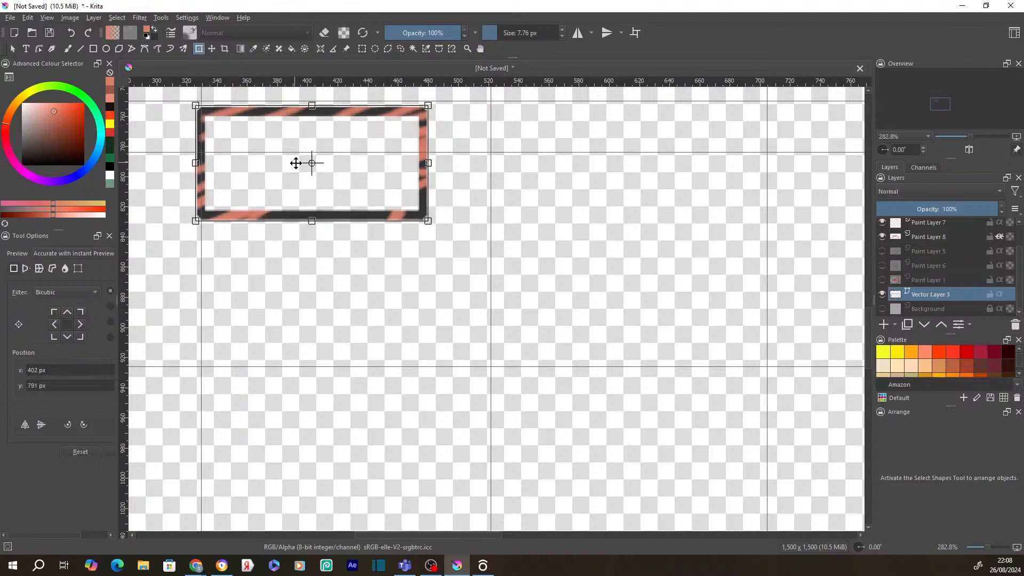
pyautogui.moveTo(286, 150); pyautogui.dragTo(303, 163)
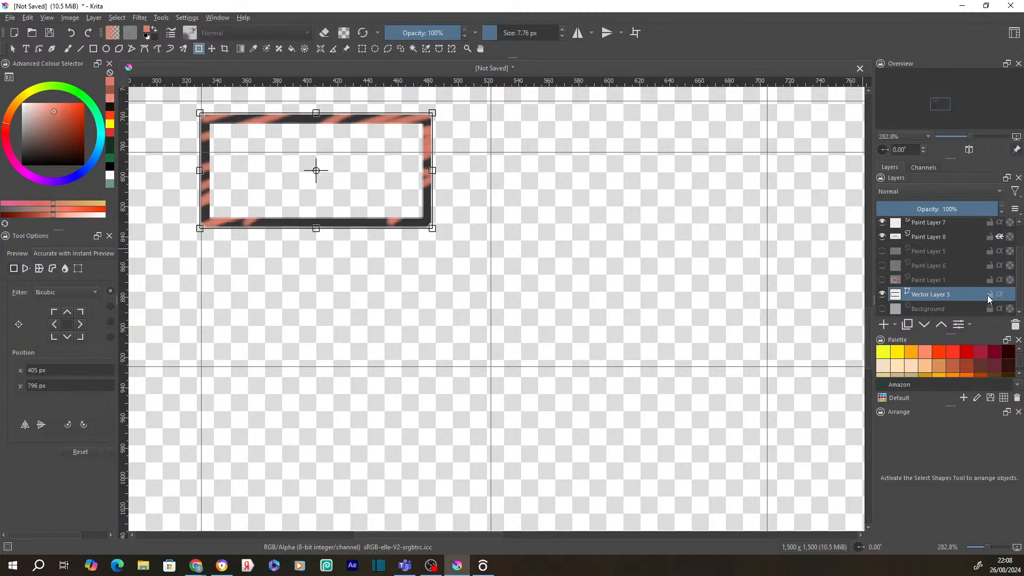
# - Lock Vector Layer 3, confirm the frame can no longer be edited, and return to Paint Layer 8
pyautogui.click(990, 295)
pyautogui.click(336, 145)
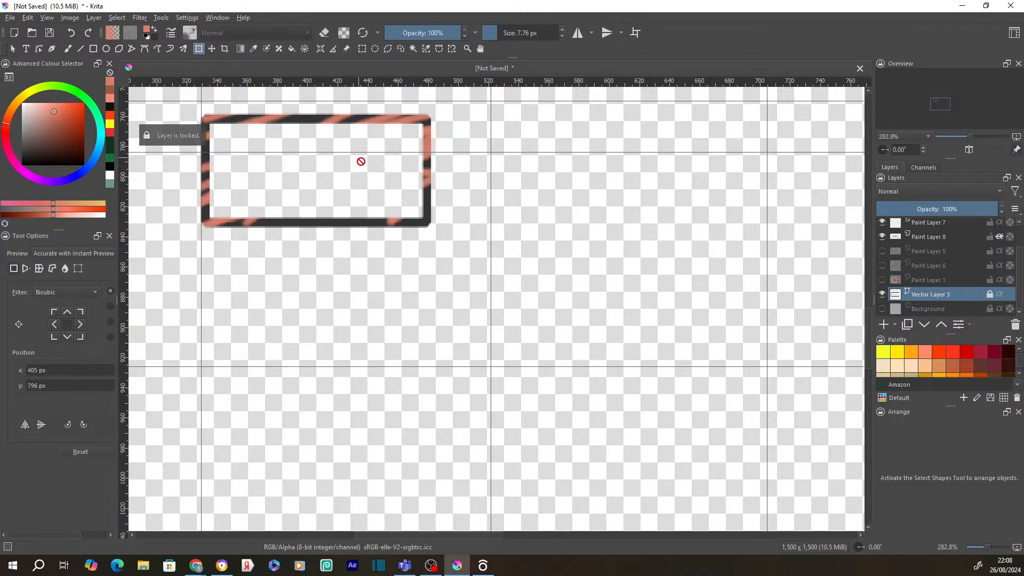
pyautogui.click(914, 235)
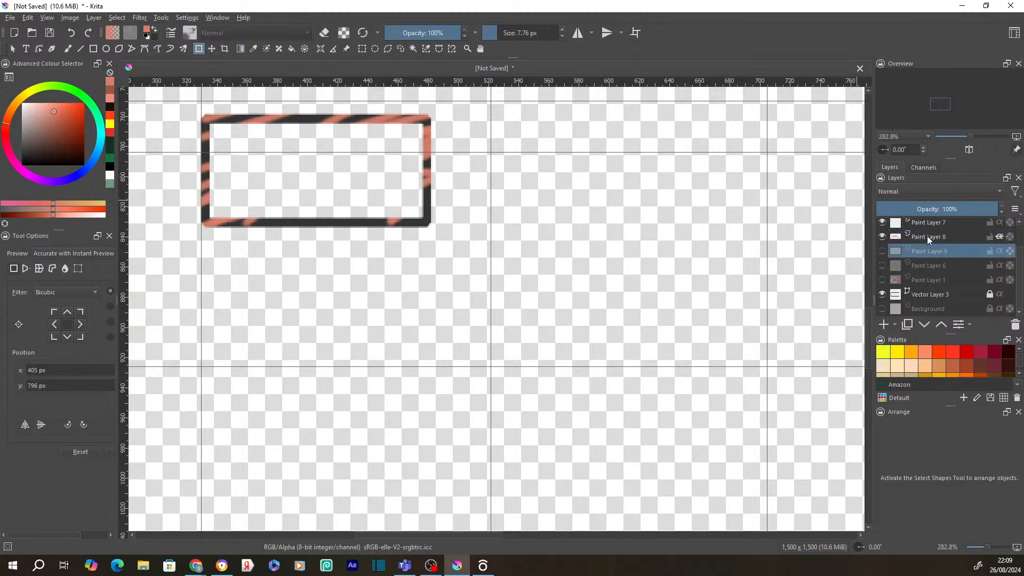
# - Select the rectangle shape on Vector Layer 3 with the shape selection tool, check its actions, and activate the Move tool
pyautogui.scroll(1, 601, 237)
pyautogui.scroll(-3, 599, 244)
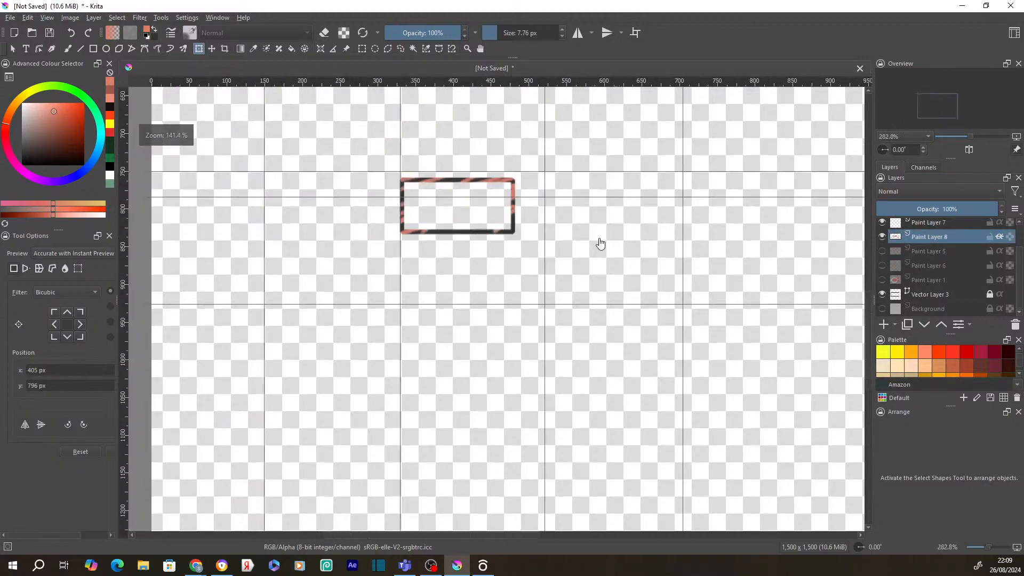
pyautogui.scroll(2, 563, 210)
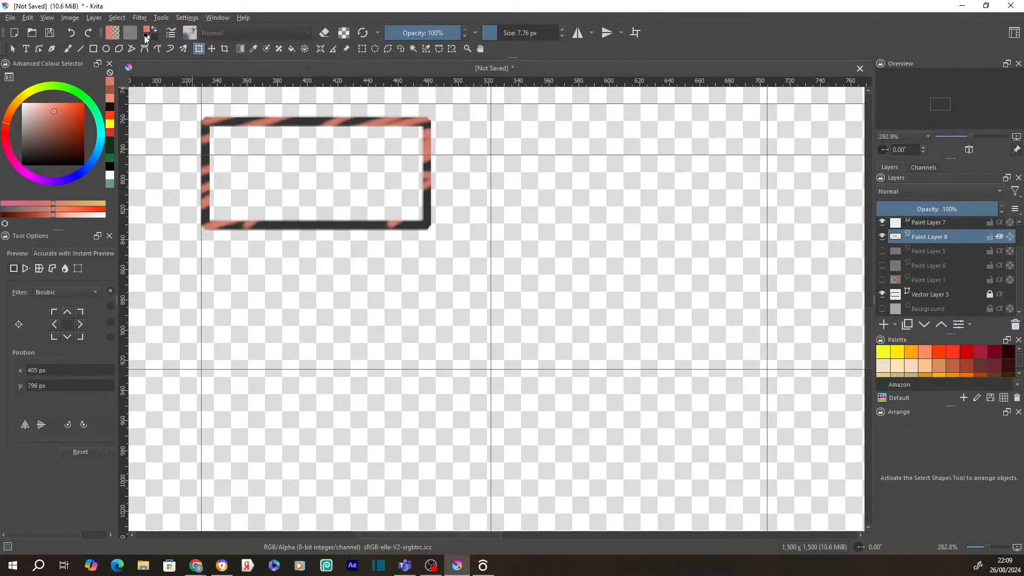
pyautogui.click(14, 49)
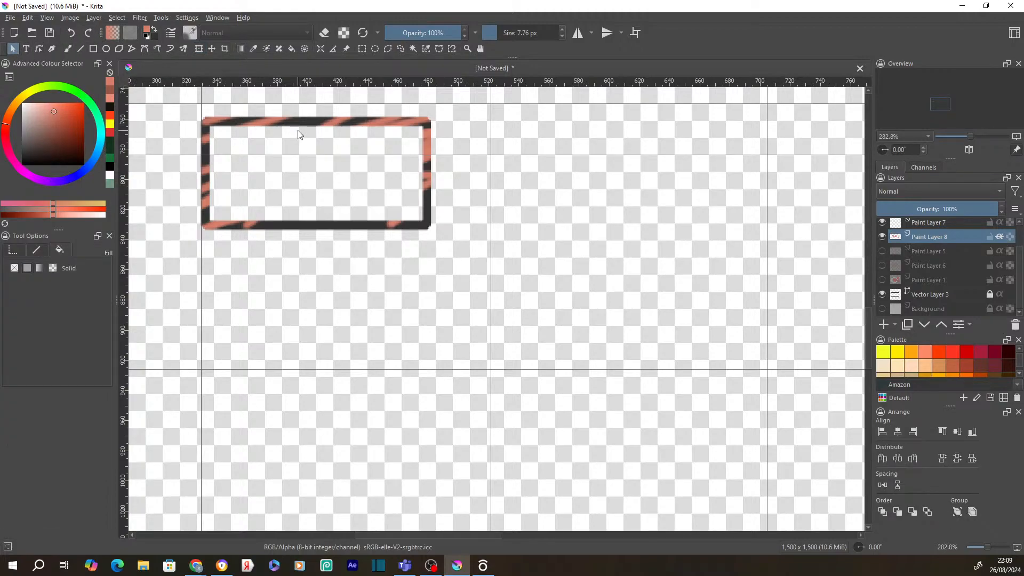
pyautogui.click(316, 133)
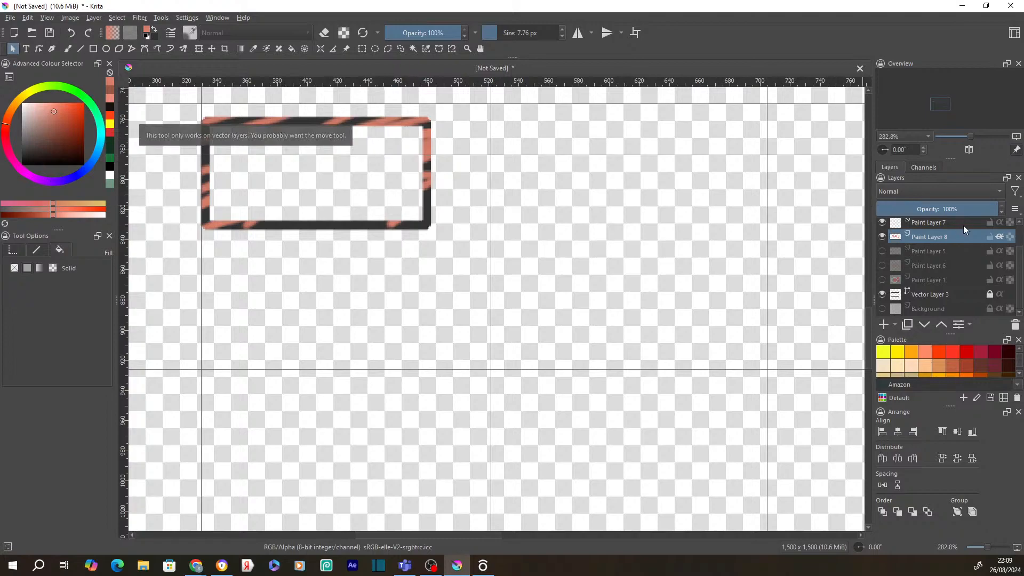
pyautogui.click(916, 294)
pyautogui.click(425, 151)
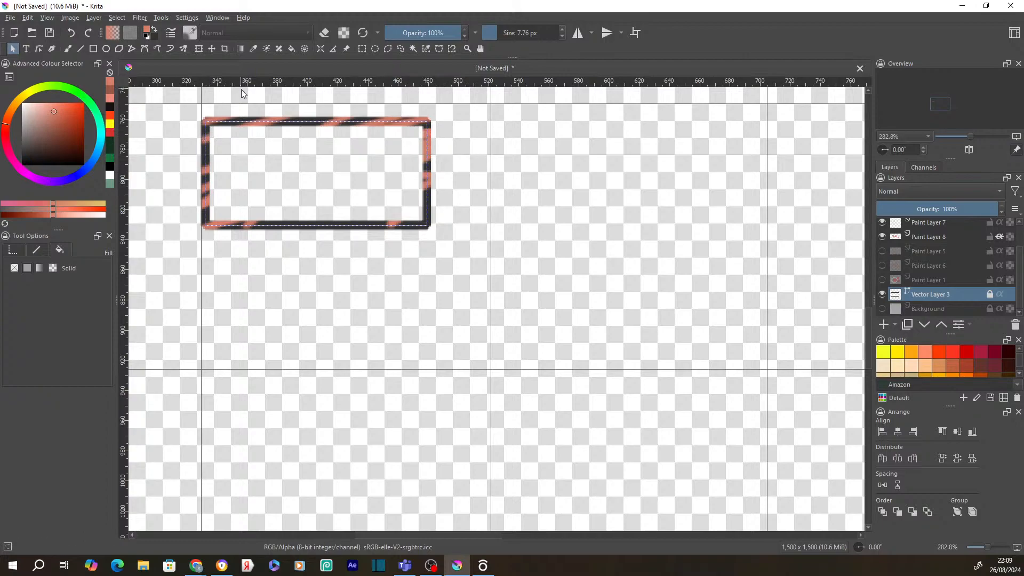
pyautogui.rightClick(204, 145)
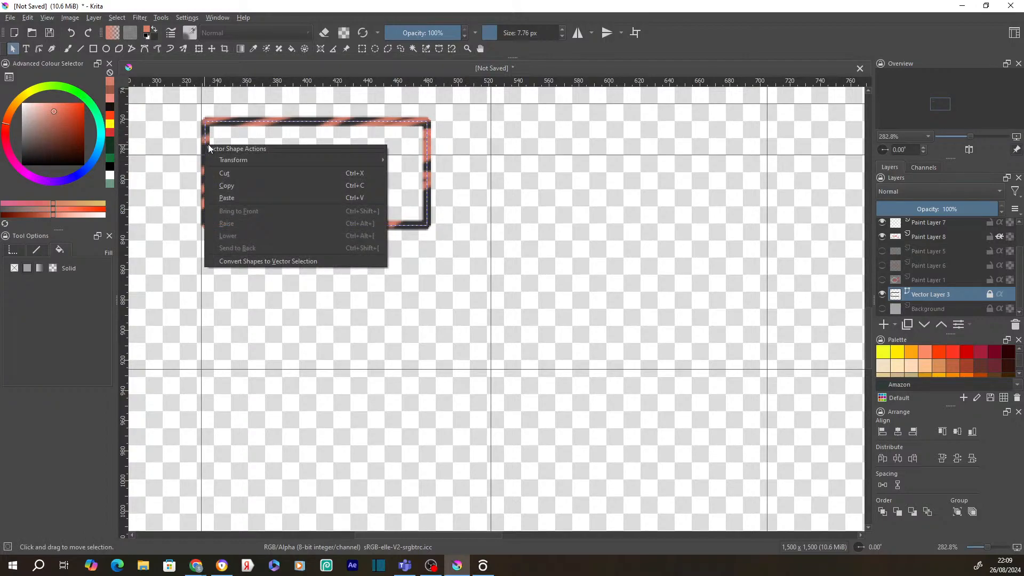
pyautogui.click(211, 48)
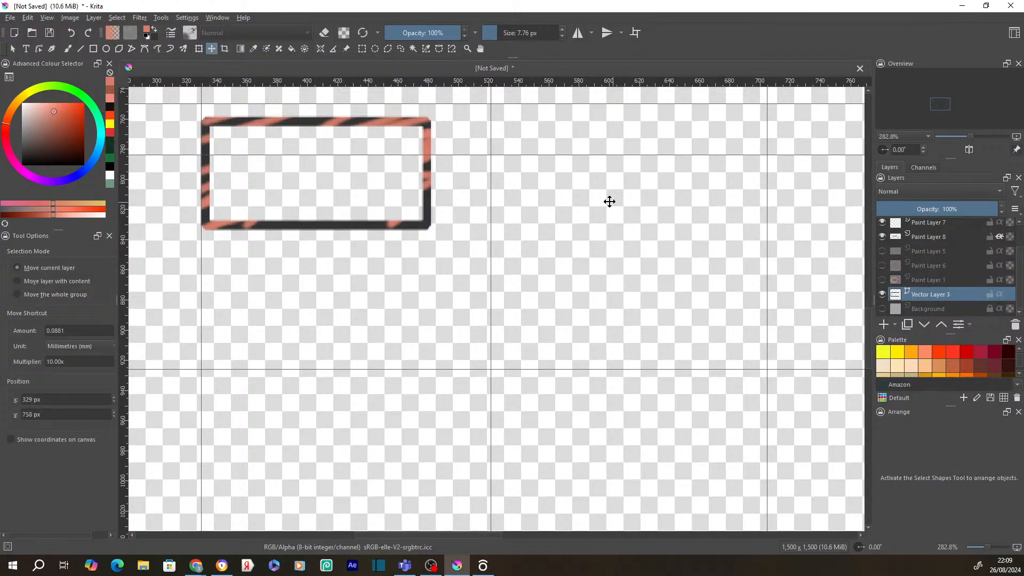
# - Move the frame right, enlarge it from its top-left corner, and mirror it horizontally
pyautogui.moveTo(400, 169); pyautogui.dragTo(462, 201)
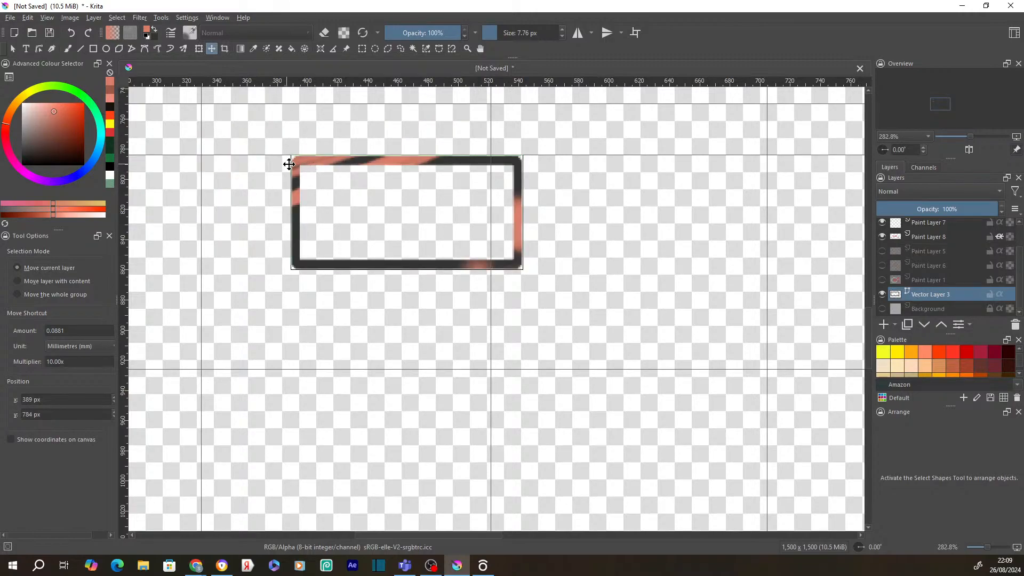
pyautogui.moveTo(295, 165); pyautogui.dragTo(279, 153)
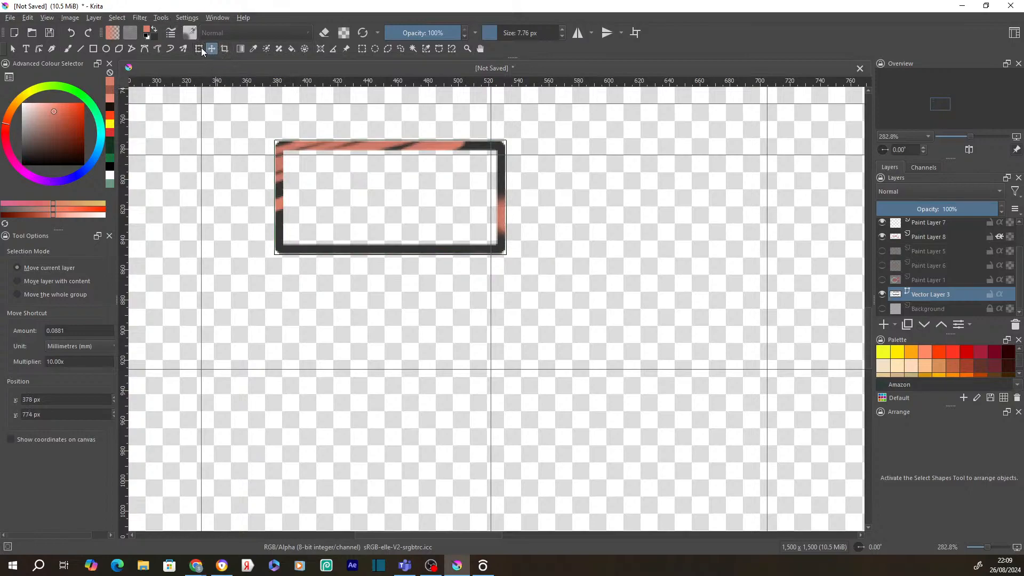
pyautogui.click(200, 48)
pyautogui.moveTo(375, 181); pyautogui.dragTo(452, 172)
pyautogui.moveTo(346, 125); pyautogui.dragTo(284, 91)
pyautogui.rightClick(366, 173)
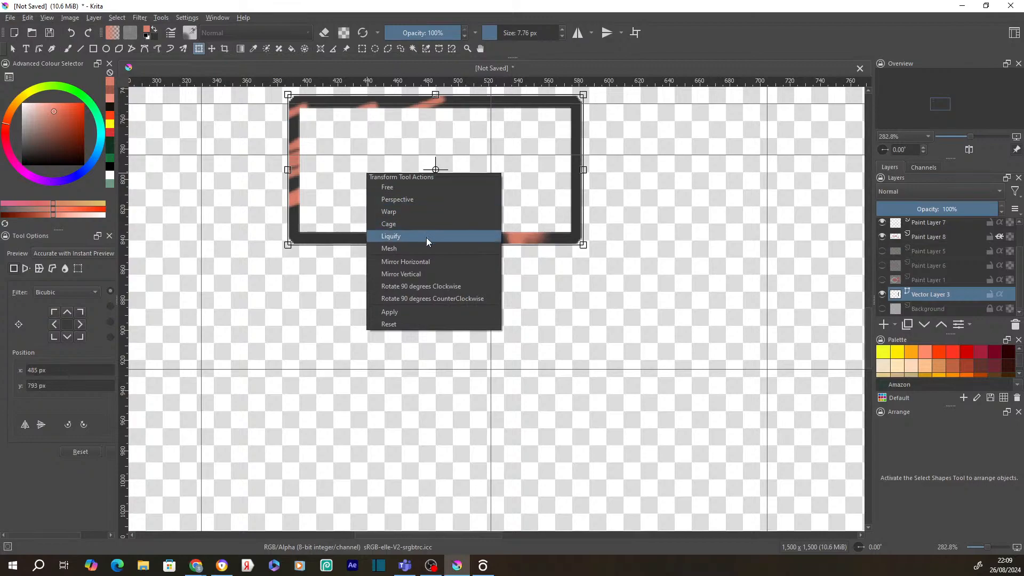
pyautogui.click(421, 260)
# - Rotate the frame 90° clockwise into portrait, move it left and down, and apply the transform
pyautogui.rightClick(297, 159)
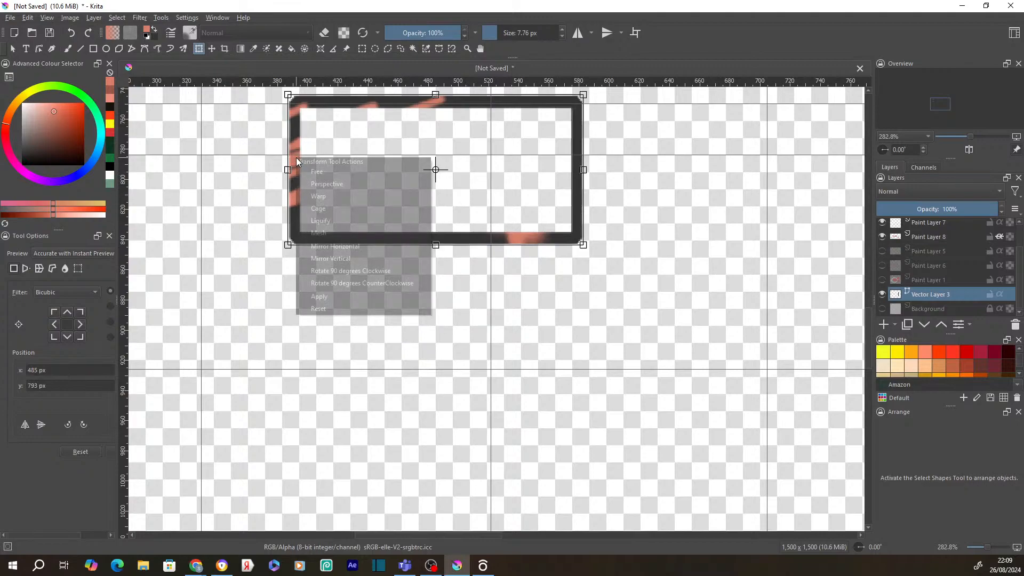
pyautogui.click(364, 273)
pyautogui.moveTo(398, 155); pyautogui.dragTo(311, 231)
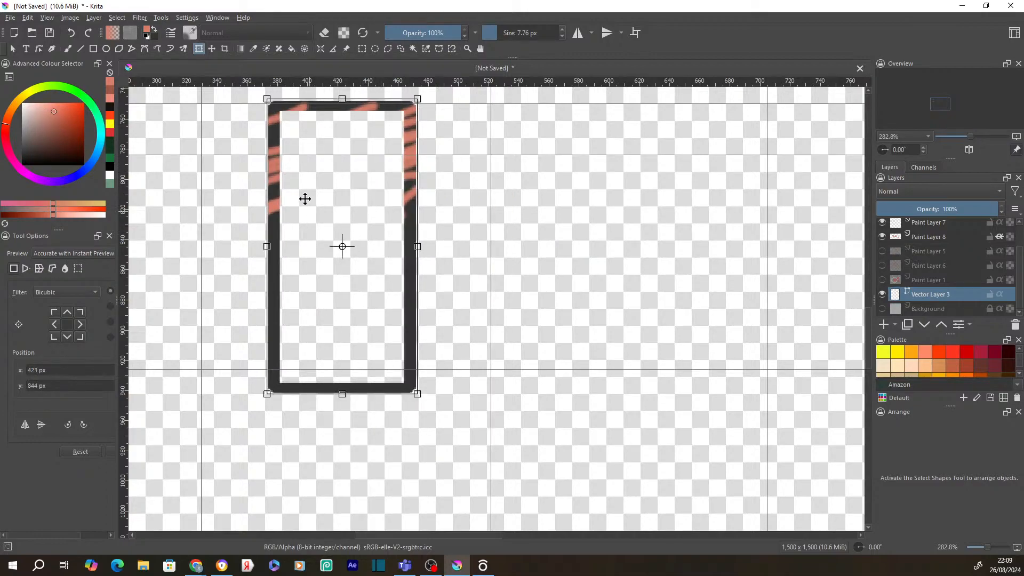
pyautogui.rightClick(278, 181)
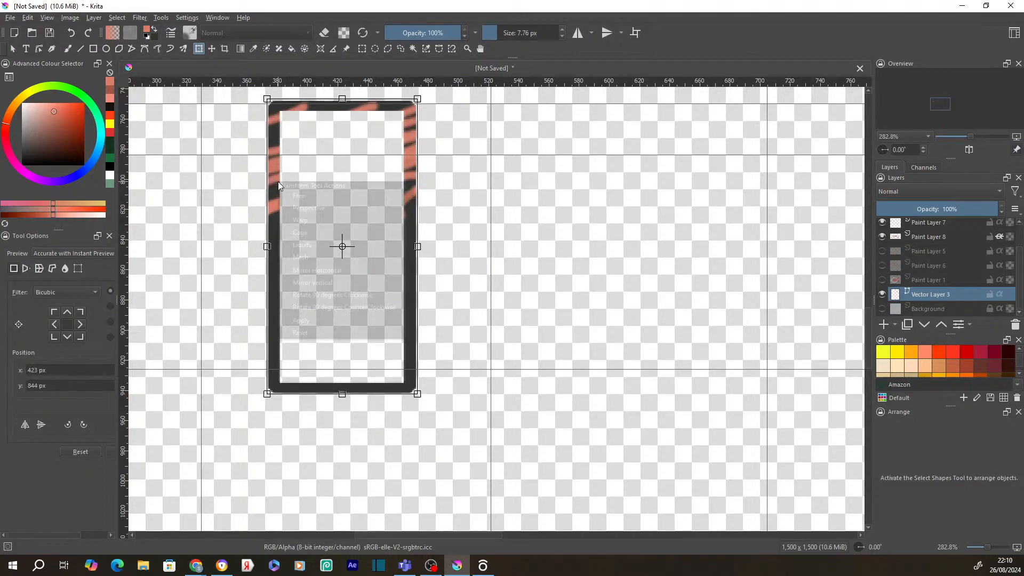
pyautogui.click(362, 320)
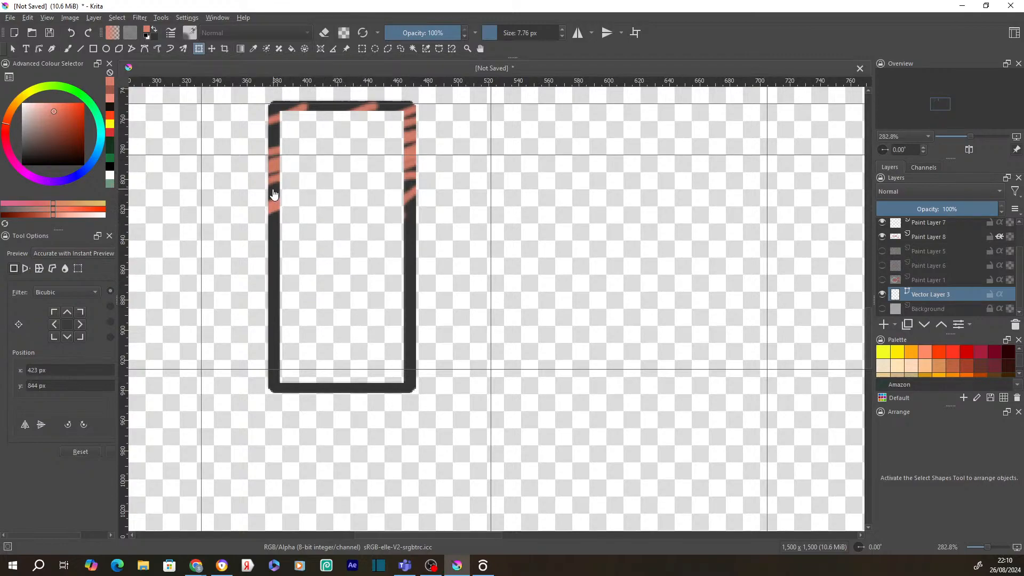
pyautogui.rightClick(274, 190)
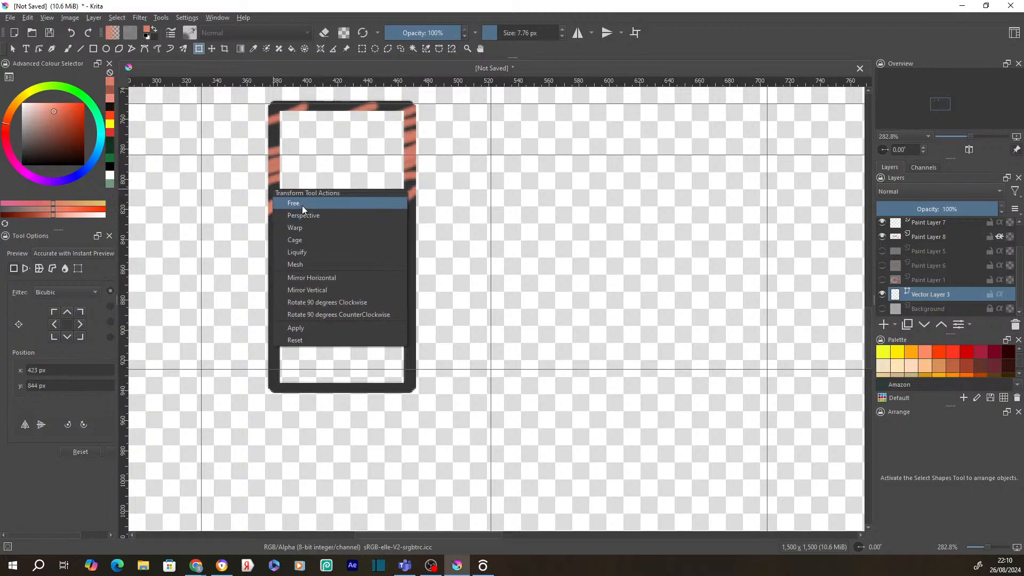
pyautogui.click(303, 206)
pyautogui.rightClick(272, 200)
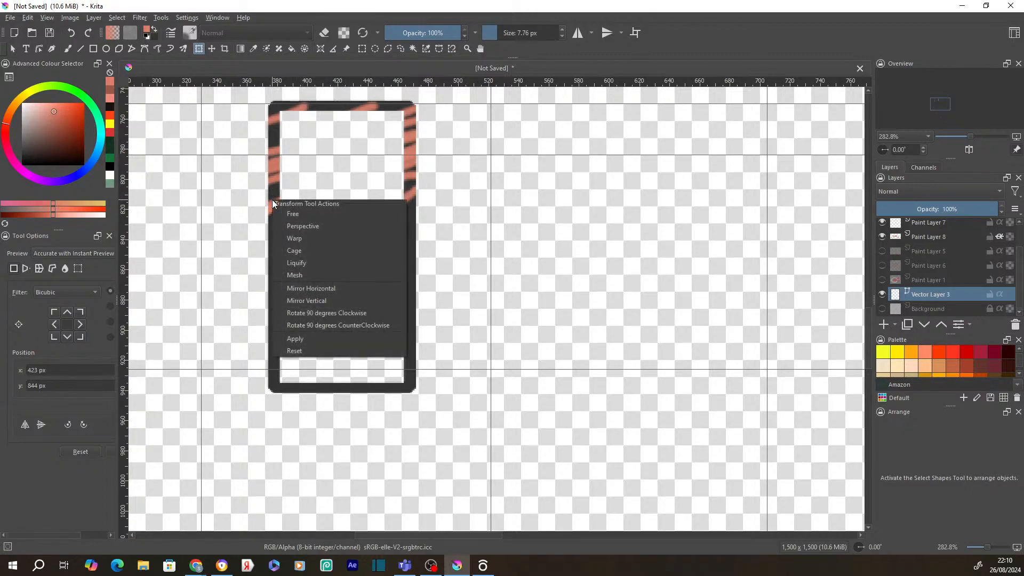
pyautogui.click(307, 202)
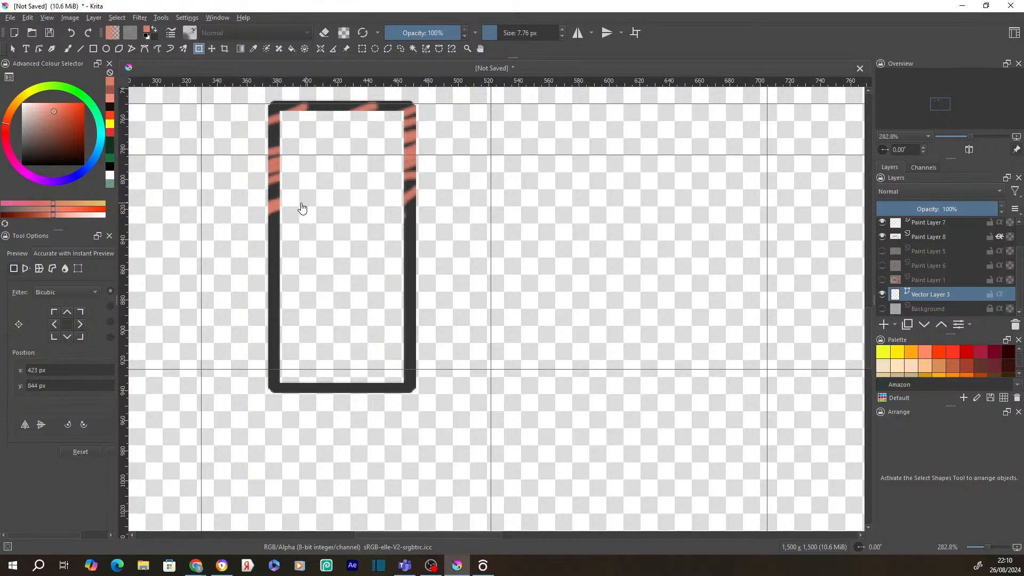
pyautogui.rightClick(276, 235)
# - Free-transform the frame wider and test the horizontal/vertical mirror and 90° rotate buttons in Tool Options
pyautogui.click(303, 254)
pyautogui.moveTo(418, 246); pyautogui.dragTo(403, 109)
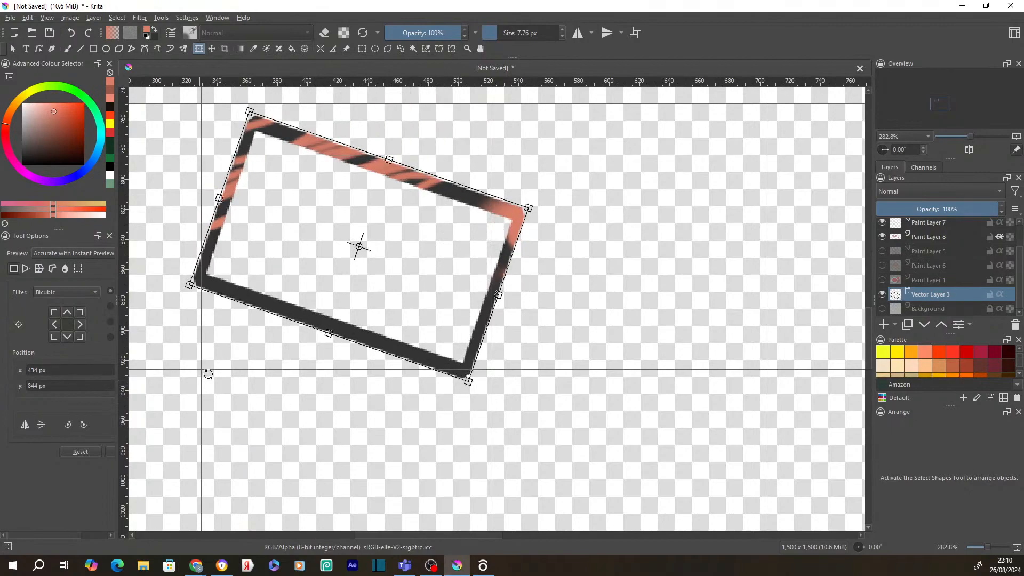
pyautogui.click(24, 425)
pyautogui.click(39, 427)
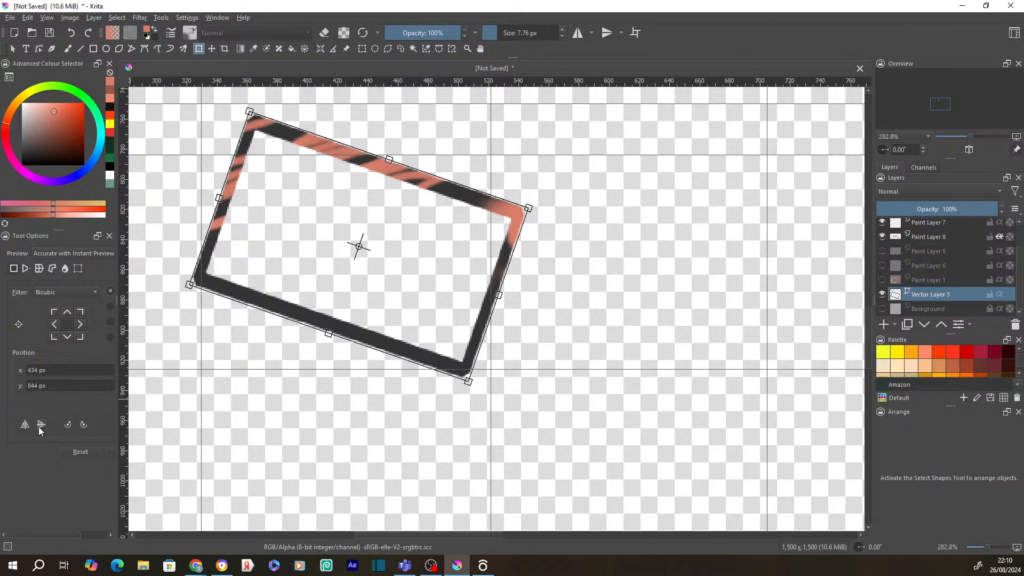
pyautogui.moveTo(231, 275); pyautogui.dragTo(320, 279)
pyautogui.click(25, 425)
pyautogui.click(41, 425)
pyautogui.click(70, 425)
pyautogui.click(71, 425)
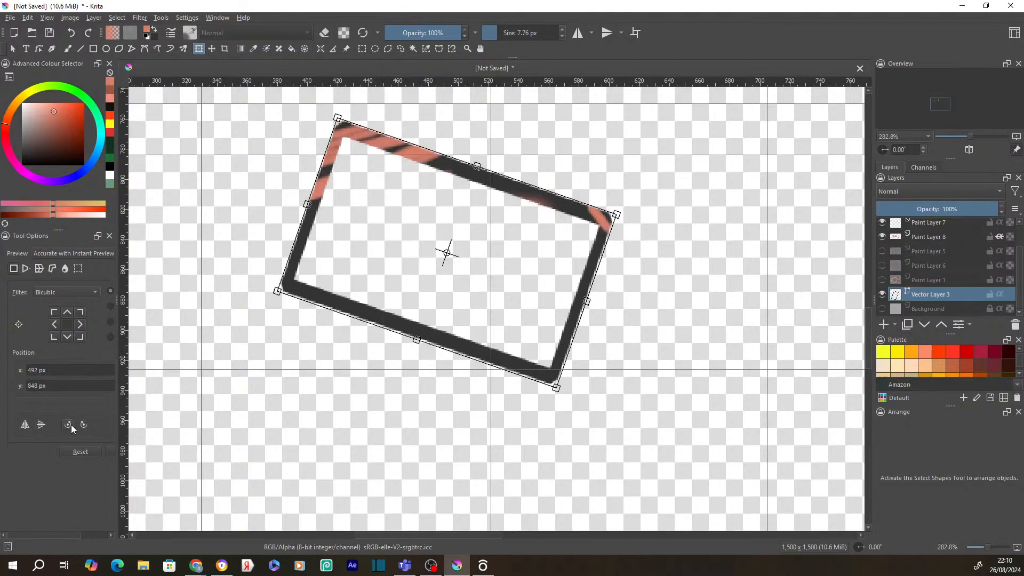
pyautogui.click(44, 425)
pyautogui.click(44, 425)
# - Undo the rotation to restore the wide landscape frame and cancel the pending transform preview
pyautogui.click(40, 270)
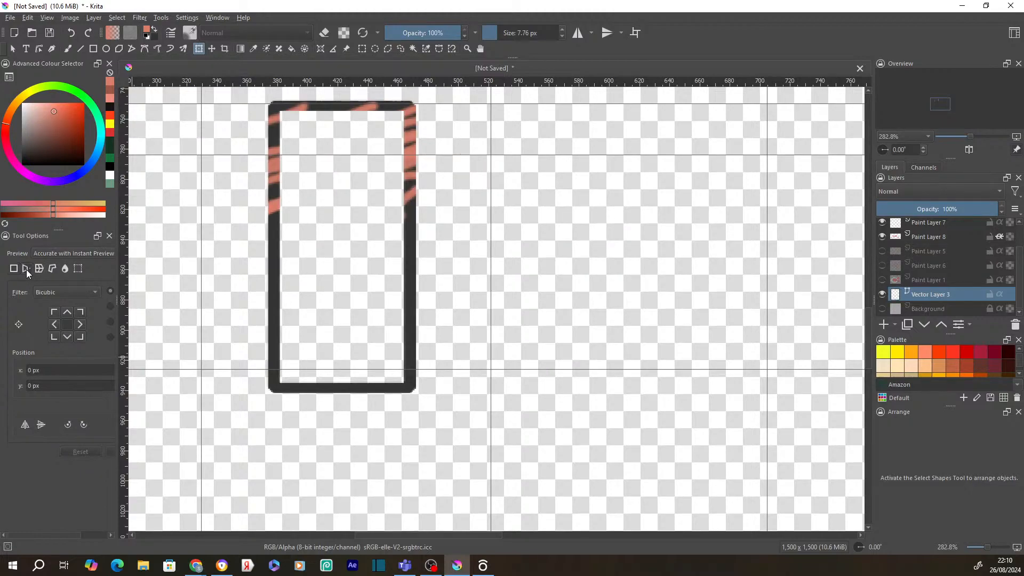
pyautogui.click(275, 275)
pyautogui.click(320, 214)
pyautogui.hotkey('ctrl', 'z')
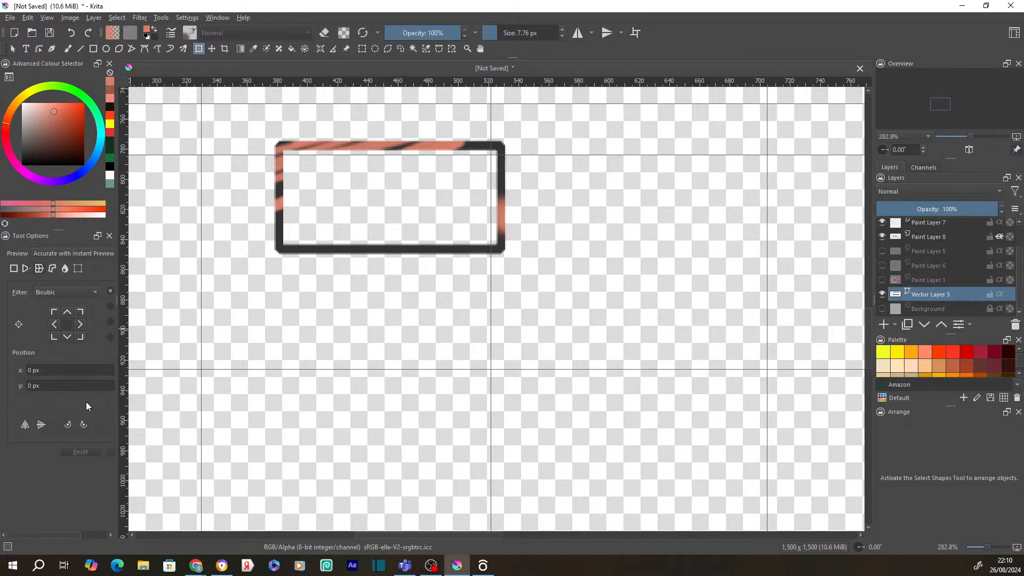
pyautogui.click(300, 213)
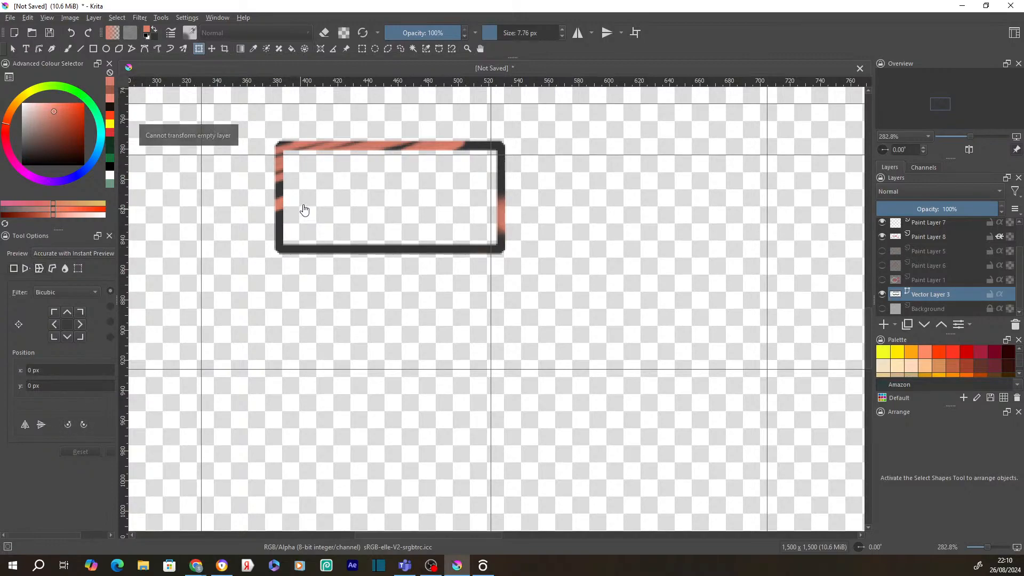
pyautogui.click(25, 269)
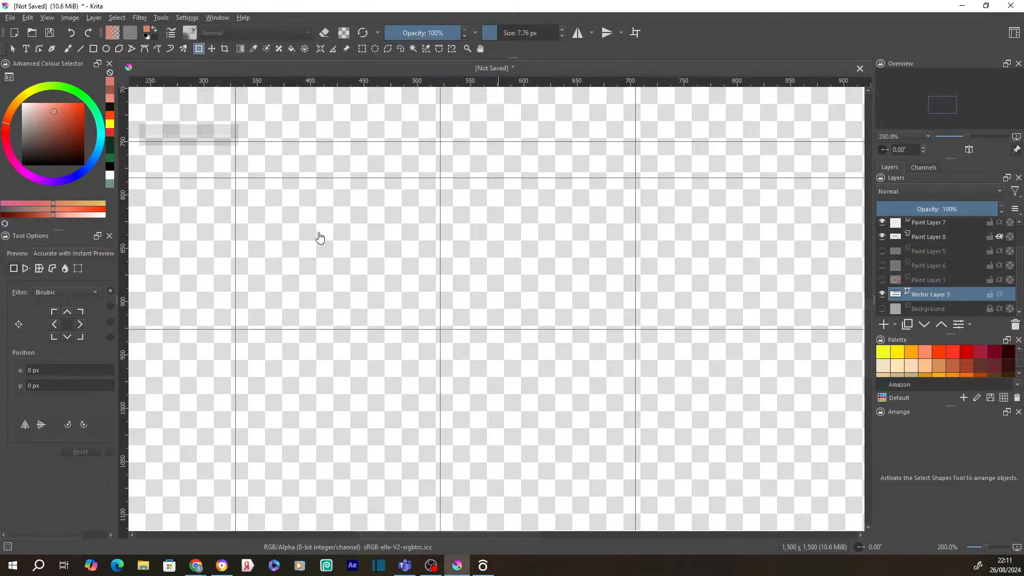
pyautogui.scroll(-4, 319, 236)
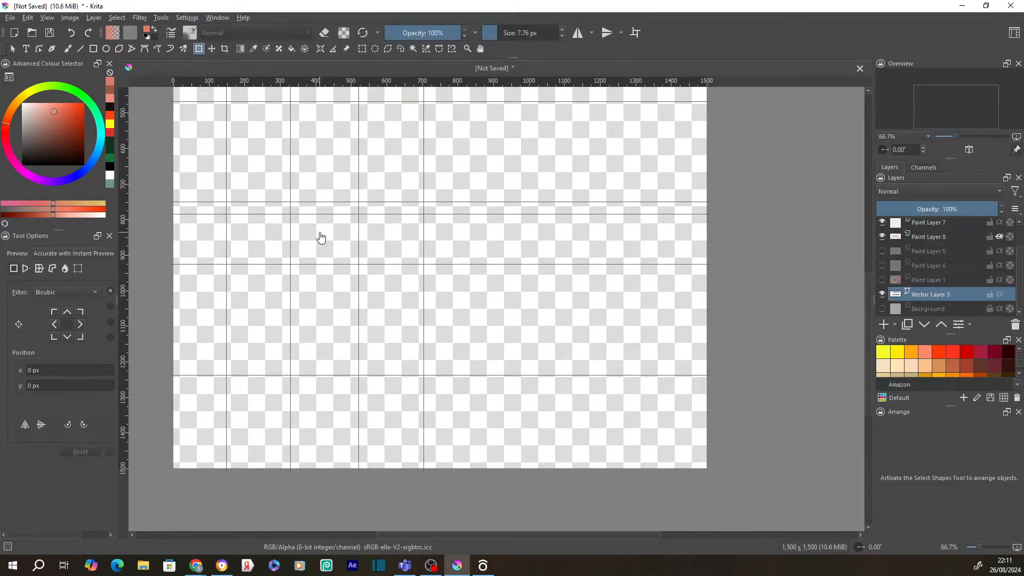
pyautogui.scroll(3, 331, 231)
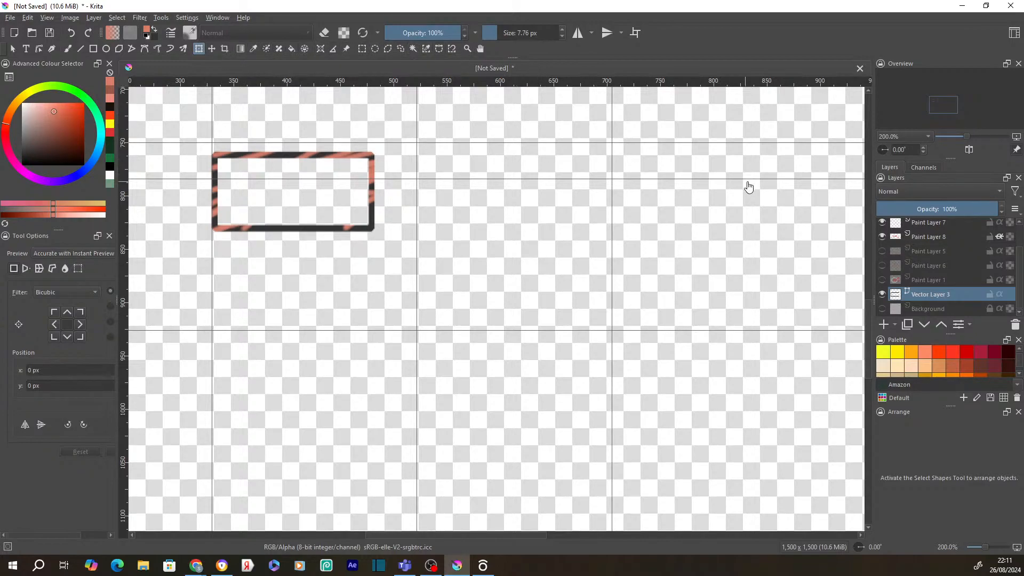
# - Select Paint Layers 8, 6, 5, 1 and Vector Layer 3 and quick-group them
pyautogui.click(937, 271)
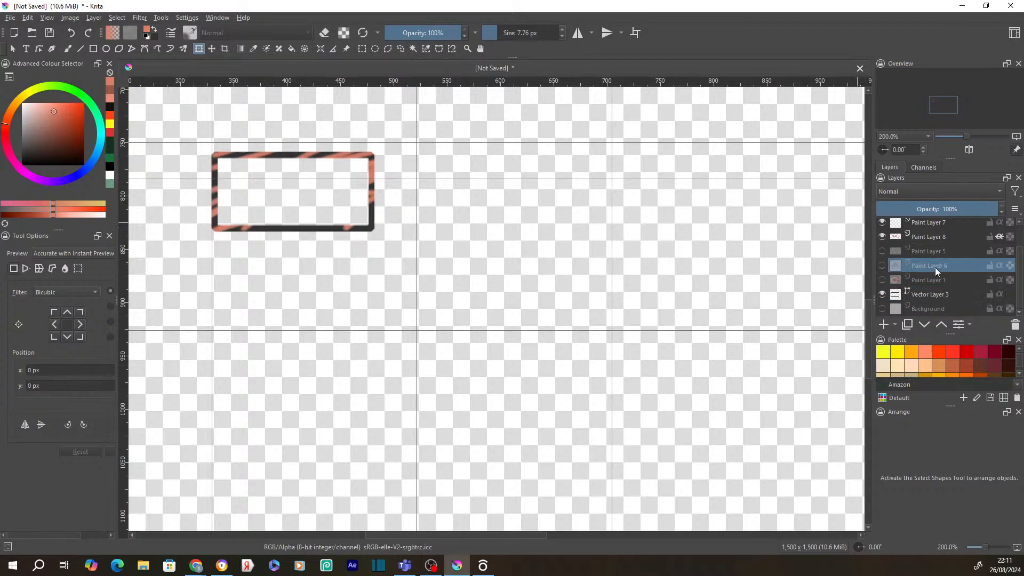
pyautogui.click(936, 236)
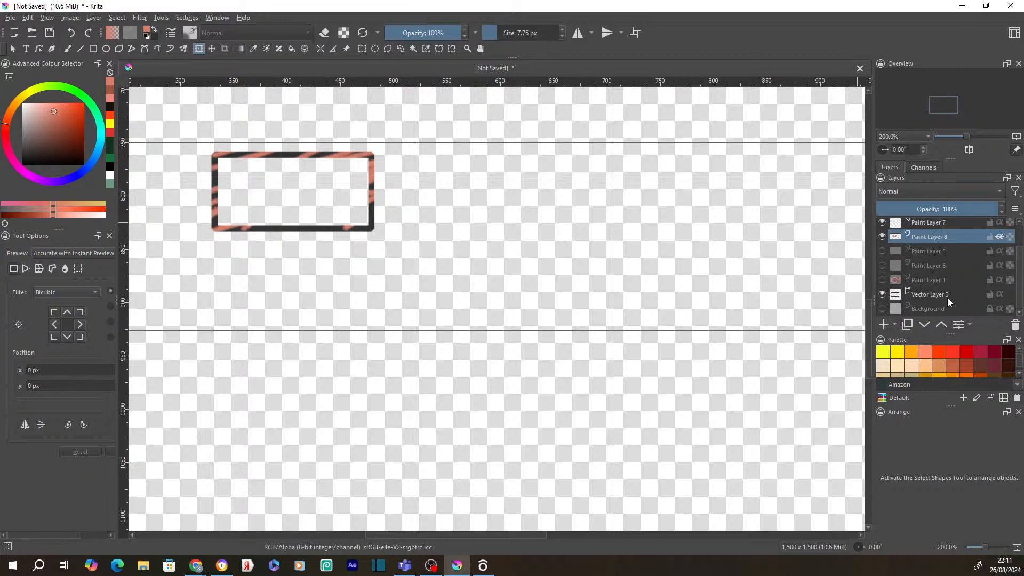
pyautogui.keyDown('shift'); pyautogui.click(915, 290); pyautogui.keyUp('shift')
pyautogui.rightClick(914, 289)
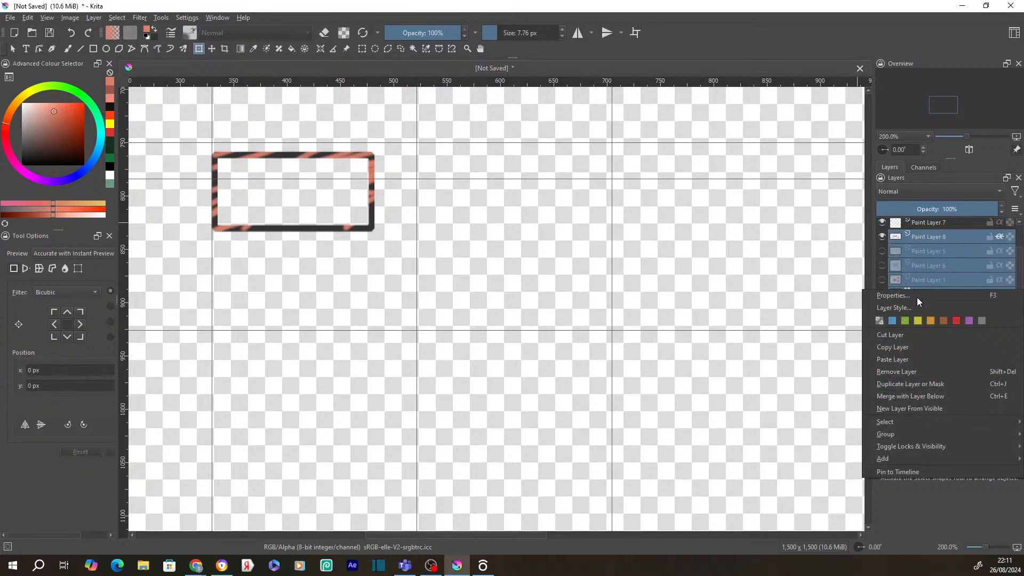
pyautogui.moveTo(913, 431)
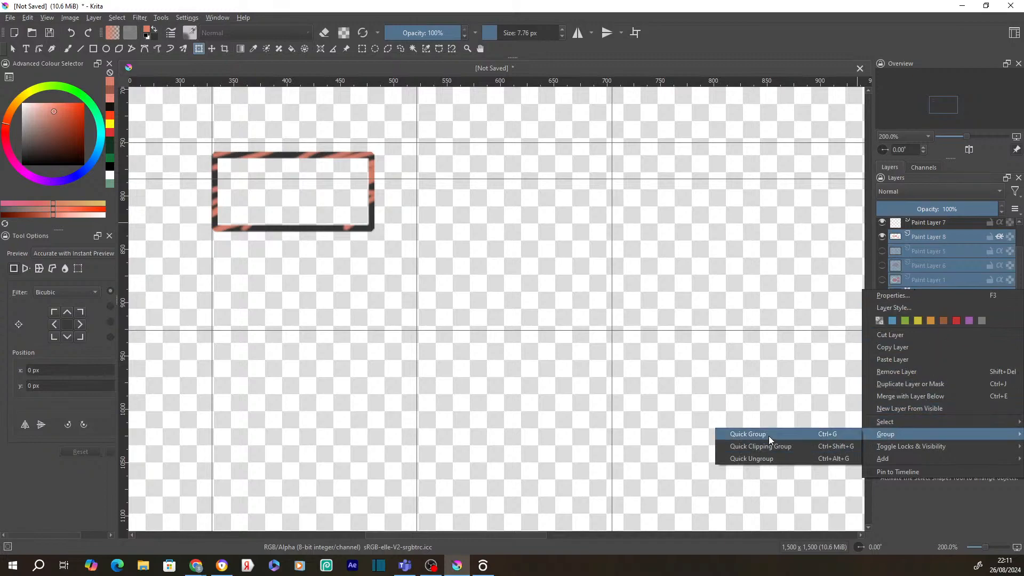
pyautogui.click(766, 434)
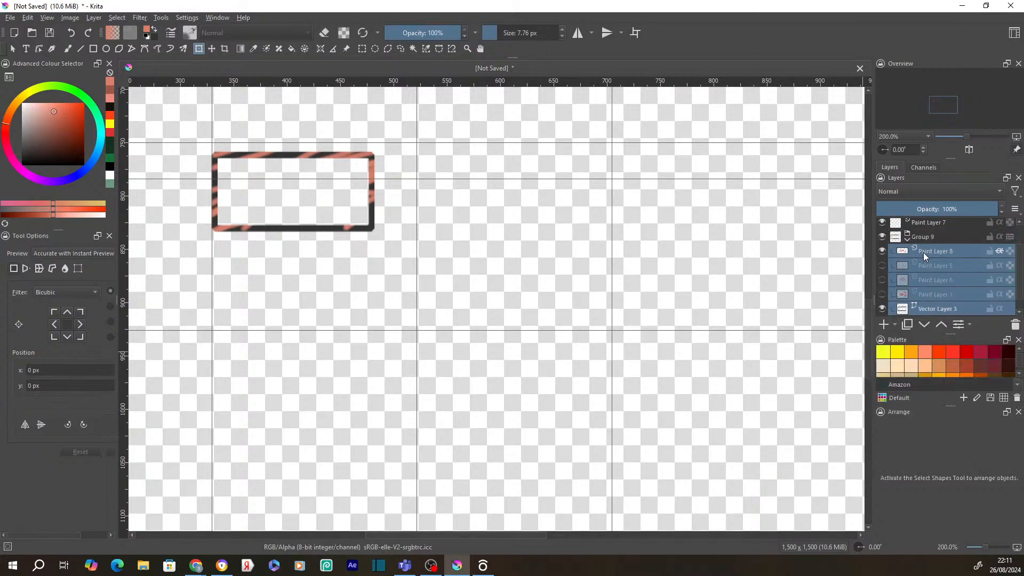
# - Rename Group 9 to 'NAME' and bring the YouTube Studio window to the front
pyautogui.doubleClick(920, 236)
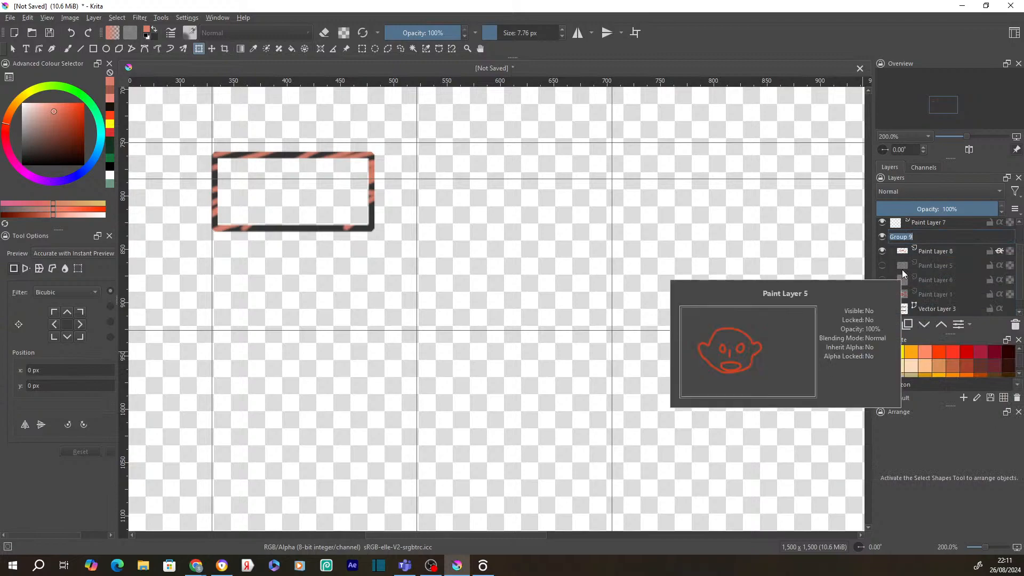
pyautogui.write('NAME')
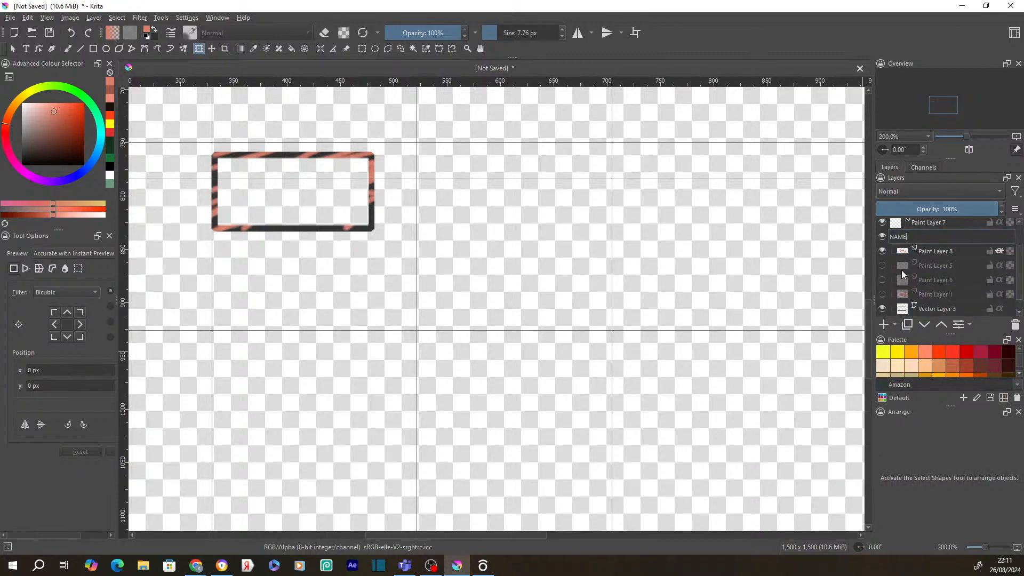
pyautogui.click(950, 299)
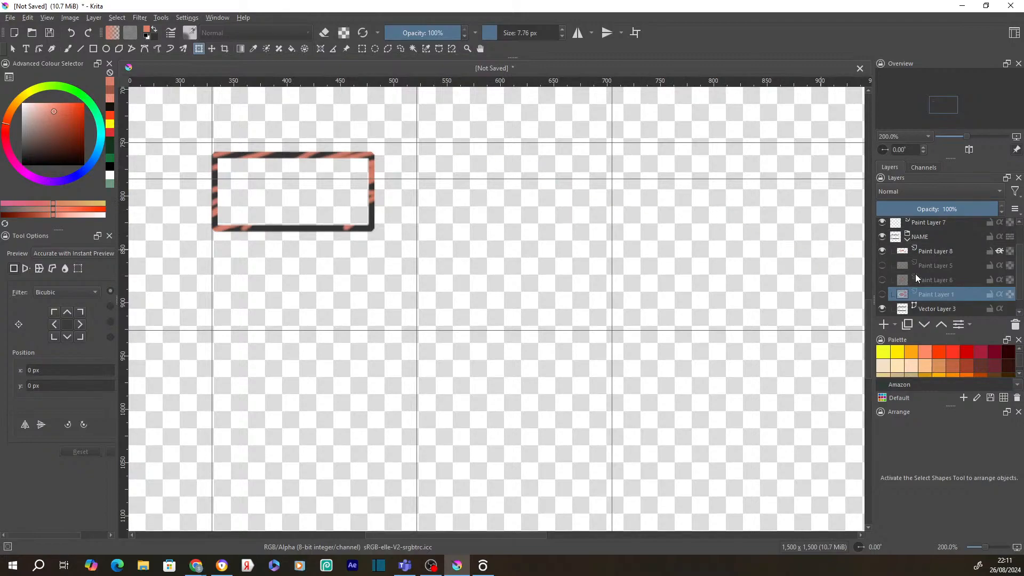
pyautogui.scroll(-1, 953, 256)
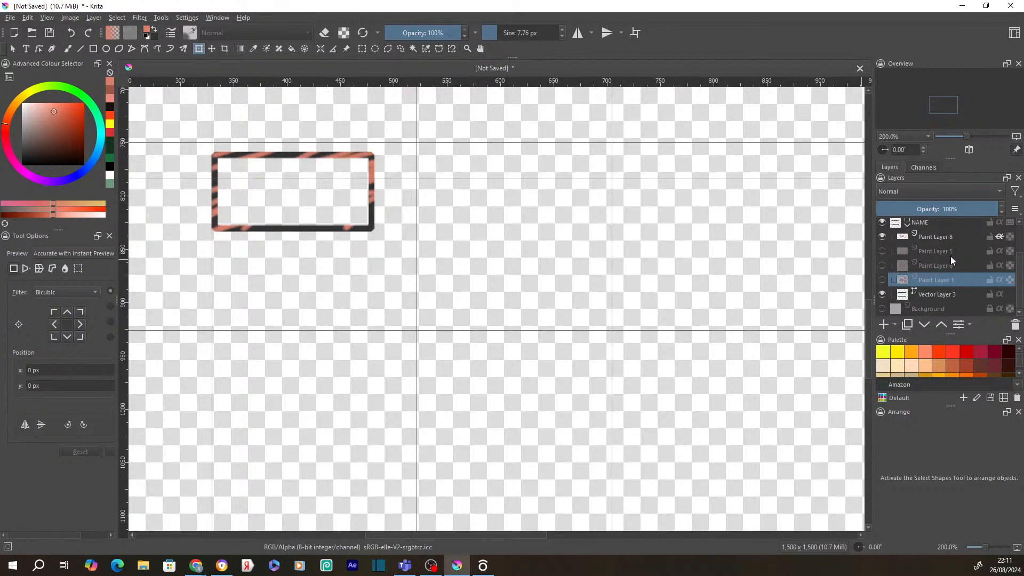
pyautogui.scroll(3, 950, 258)
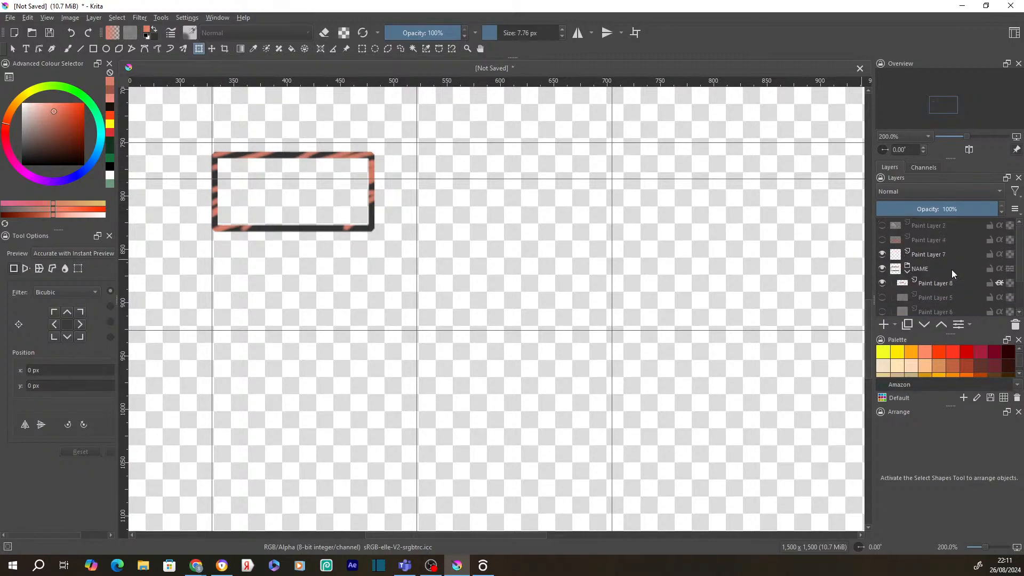
pyautogui.moveTo(965, 272)
pyautogui.click(431, 565)
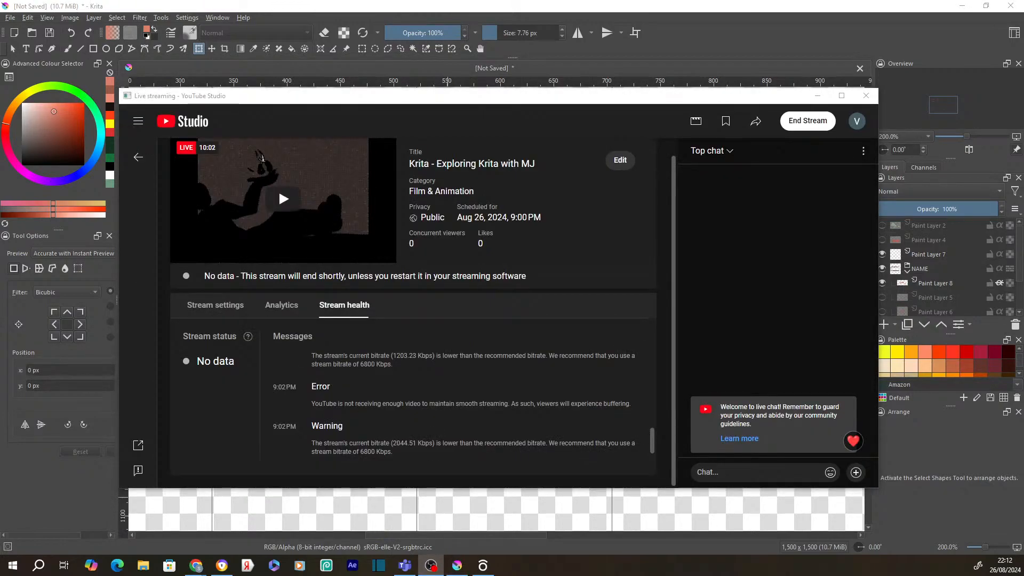